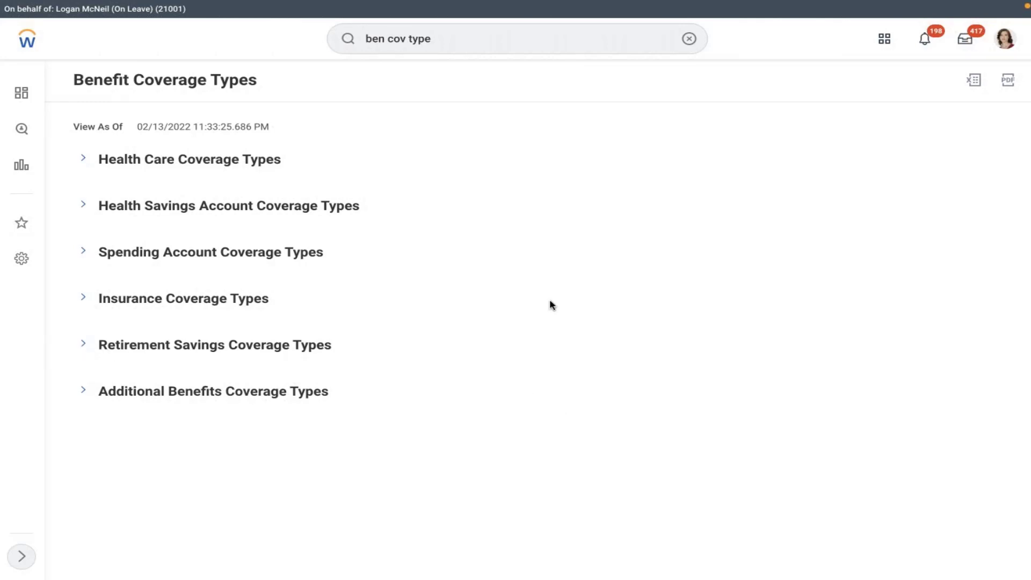
Step: Type 'Provider - Company Trust' on a fresh blank line in the Word notes
{"action": "key", "text": "ctrl+Left"}
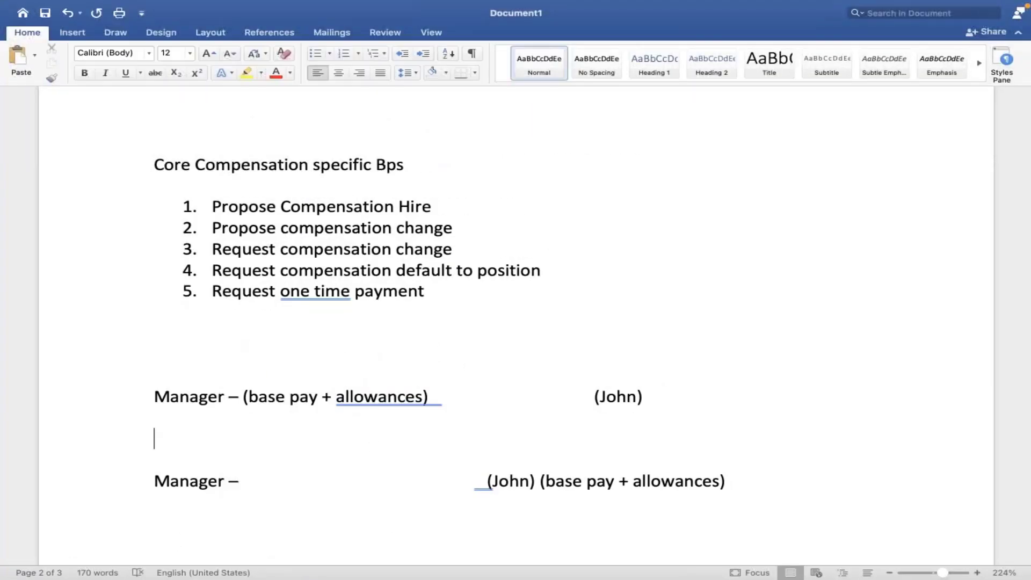
{"action": "left_click", "coordinate": [757, 479]}
{"action": "key", "text": "Return"}
{"action": "key", "text": "Return"}
{"action": "key", "text": "Return"}
{"action": "key", "text": "Return"}
{"action": "key", "text": "Return"}
{"action": "key", "text": "Return"}
{"action": "key", "text": "Return"}
{"action": "key", "text": "Return"}
{"action": "key", "text": "Return"}
{"action": "key", "text": "Return"}
{"action": "key", "text": "Return"}
{"action": "key", "text": "Return"}
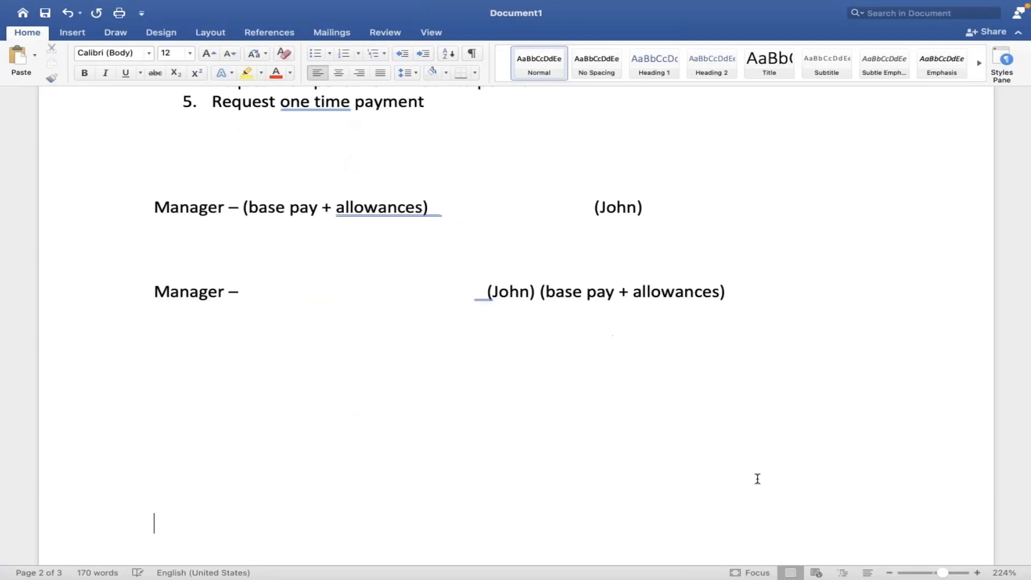
{"action": "key", "text": "Return"}
{"action": "key", "text": "Return"}
{"action": "key", "text": "Return"}
{"action": "key", "text": "Return"}
{"action": "key", "text": "Return"}
{"action": "key", "text": "Return"}
{"action": "key", "text": "Return"}
{"action": "key", "text": "Return"}
{"action": "key", "text": "Return"}
{"action": "key", "text": "Return"}
{"action": "key", "text": "Return"}
{"action": "key", "text": "Return"}
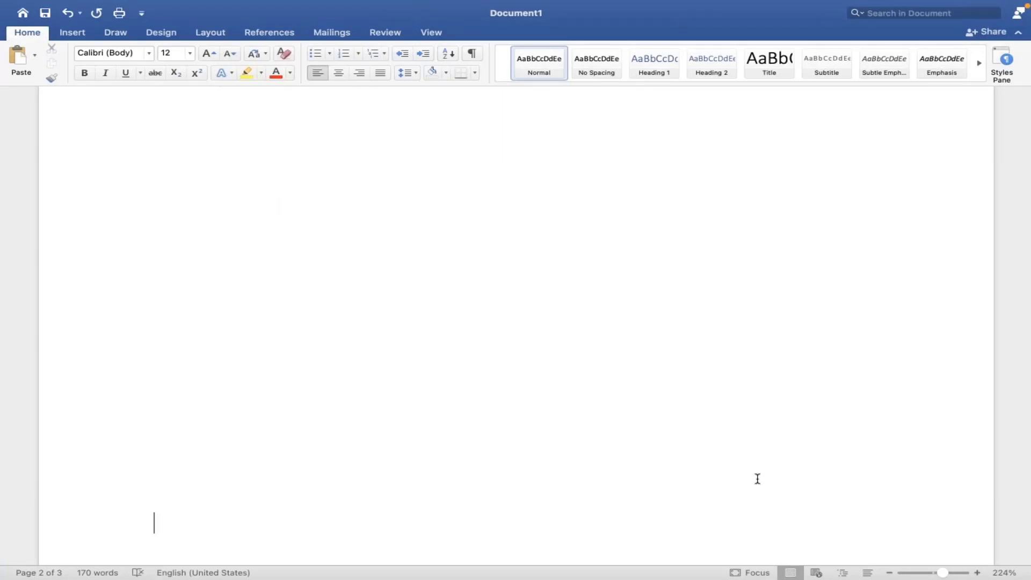
{"action": "double_click", "coordinate": [160, 164]}
{"action": "key", "text": "Left"}
{"action": "type", "text": "Provide"}
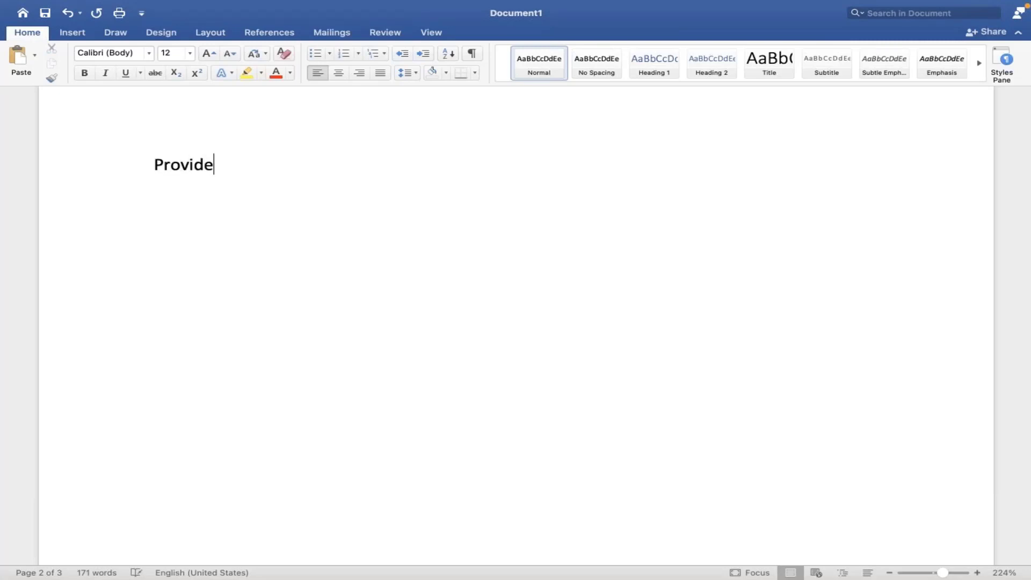
{"action": "type", "text": "r - Company T"}
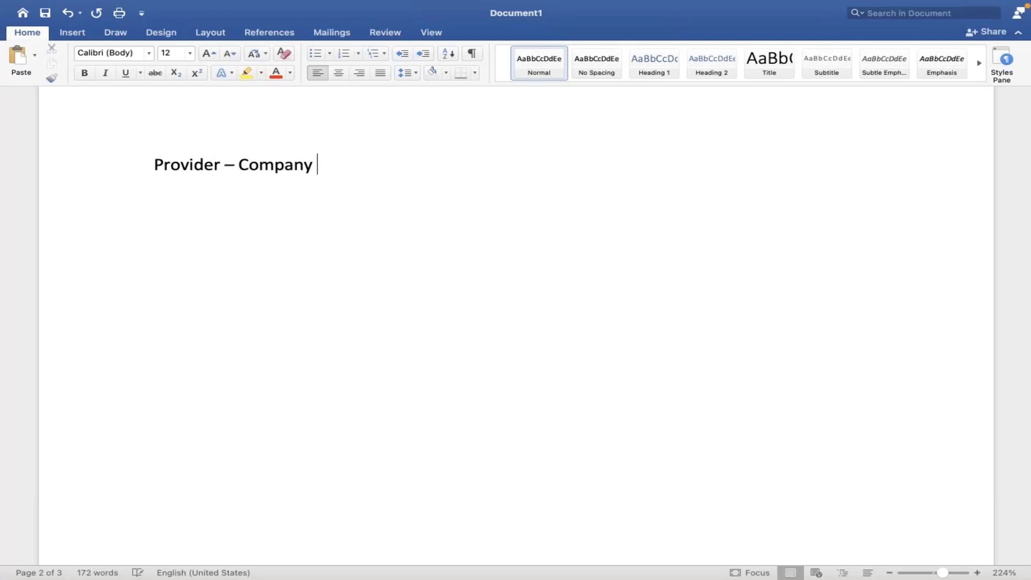
{"action": "type", "text": "rust"}
{"action": "key", "text": "Return"}
Step: Add the line 'Coverage type - AMD 401K' below the provider line
{"action": "type", "text": "Coveg"}
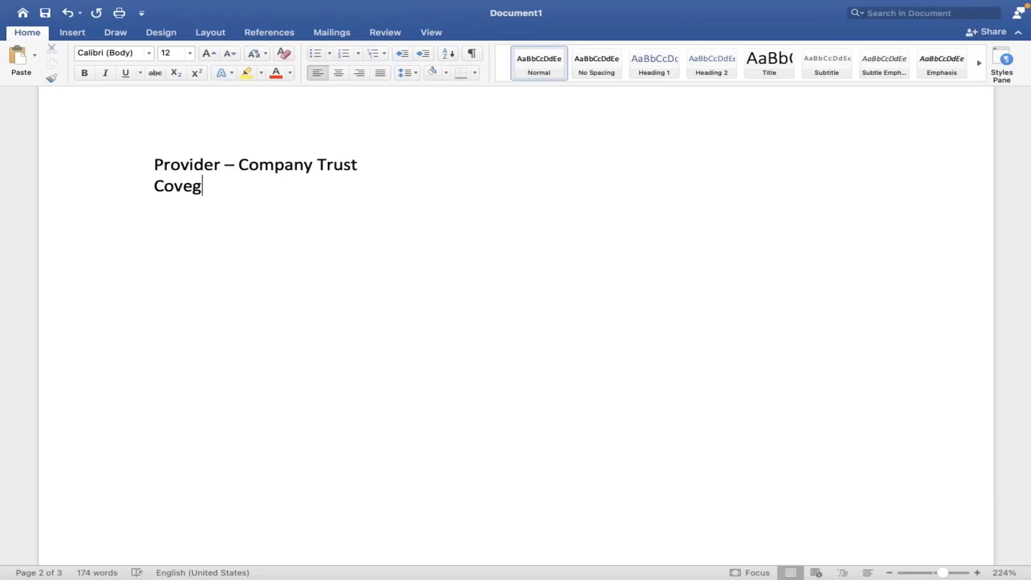
{"action": "key", "text": "BackSpace"}
{"action": "type", "text": "rage tyoe"}
{"action": "key", "text": "BackSpace"}
{"action": "key", "text": "BackSpace"}
{"action": "key", "text": "BackSpace"}
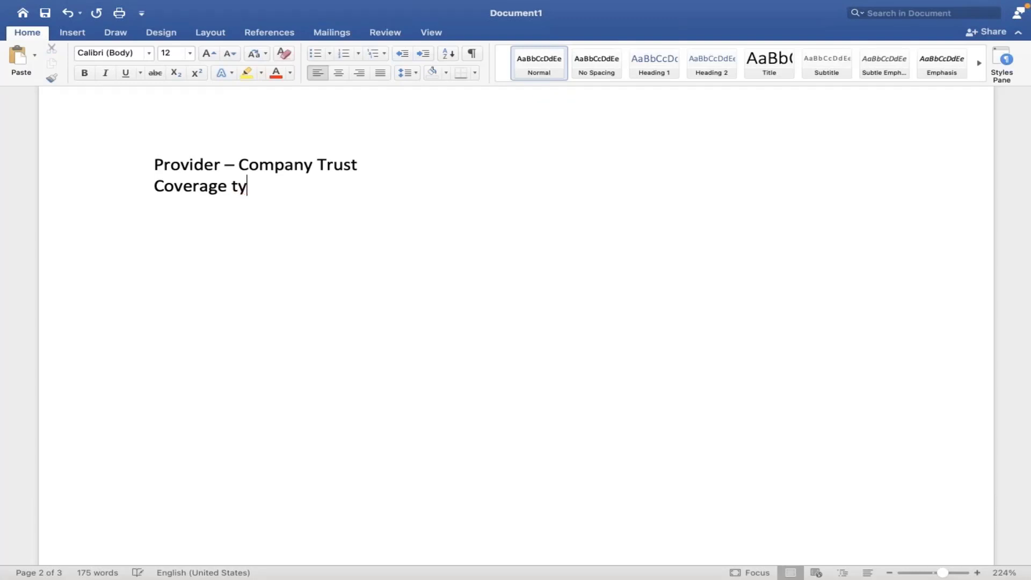
{"action": "type", "text": "pe -"}
{"action": "type", "text": " AMD "}
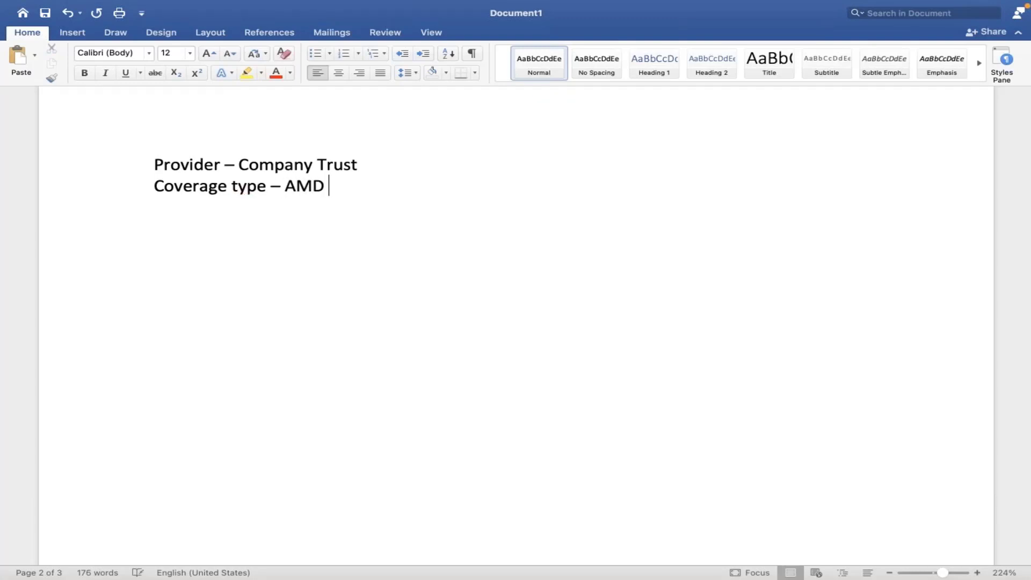
{"action": "type", "text": "401K"}
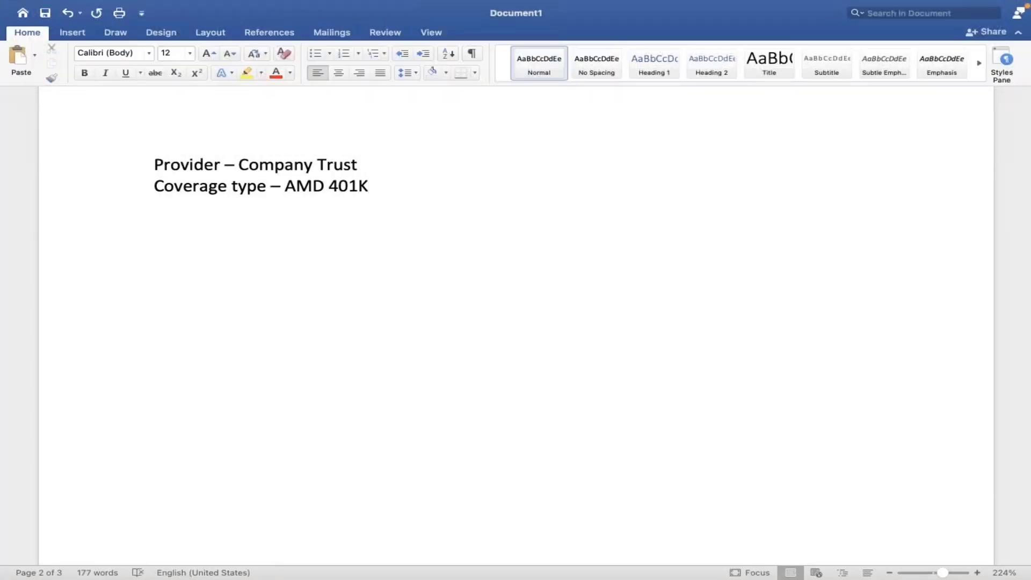
{"action": "key", "text": "Return"}
Step: Write 'Benefit event type - AMD Retirement Savings' in the notes and switch back to Workday
{"action": "type", "text": "Benefit event ty"}
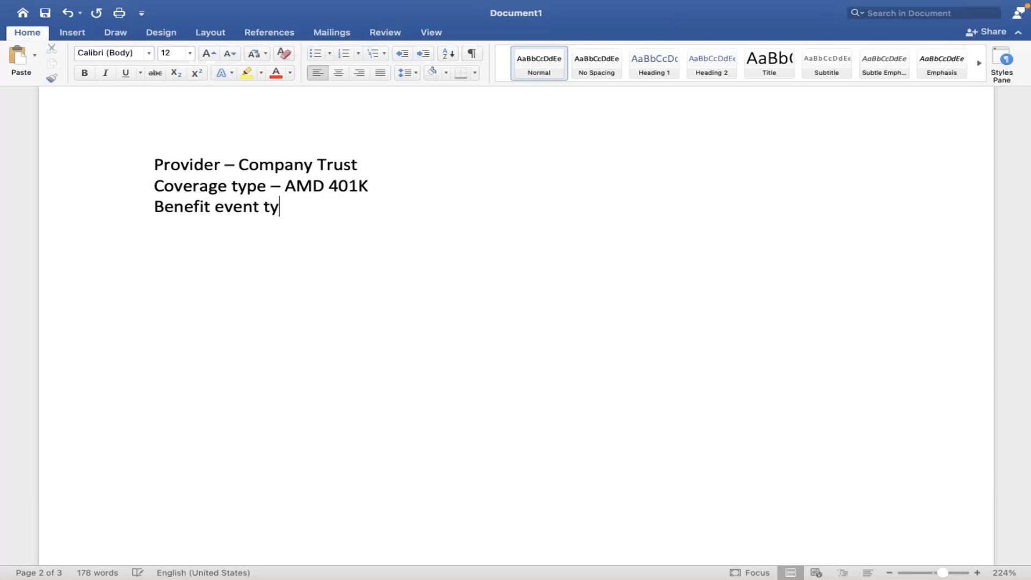
{"action": "type", "text": "pe"}
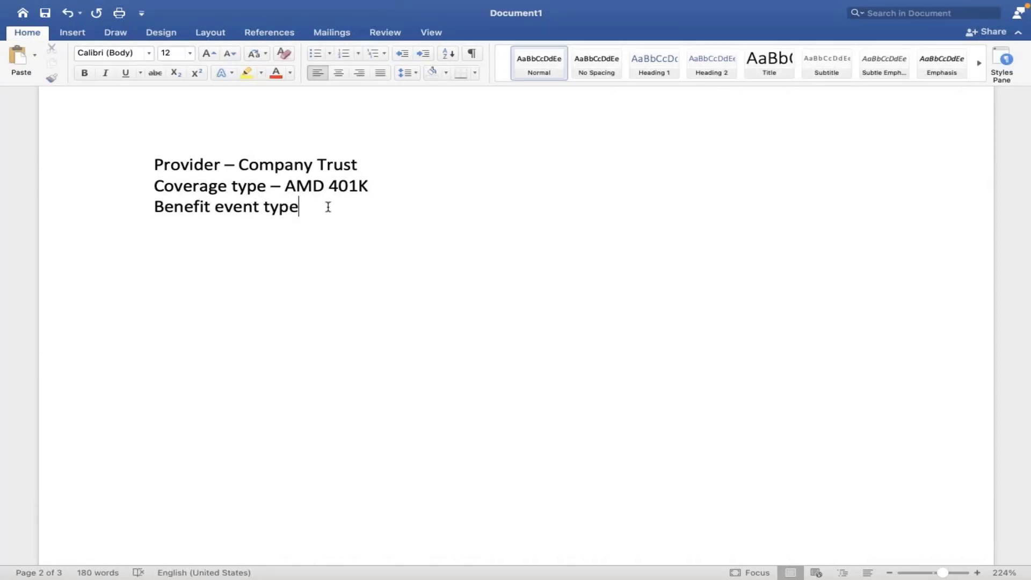
{"action": "type", "text": " - R"}
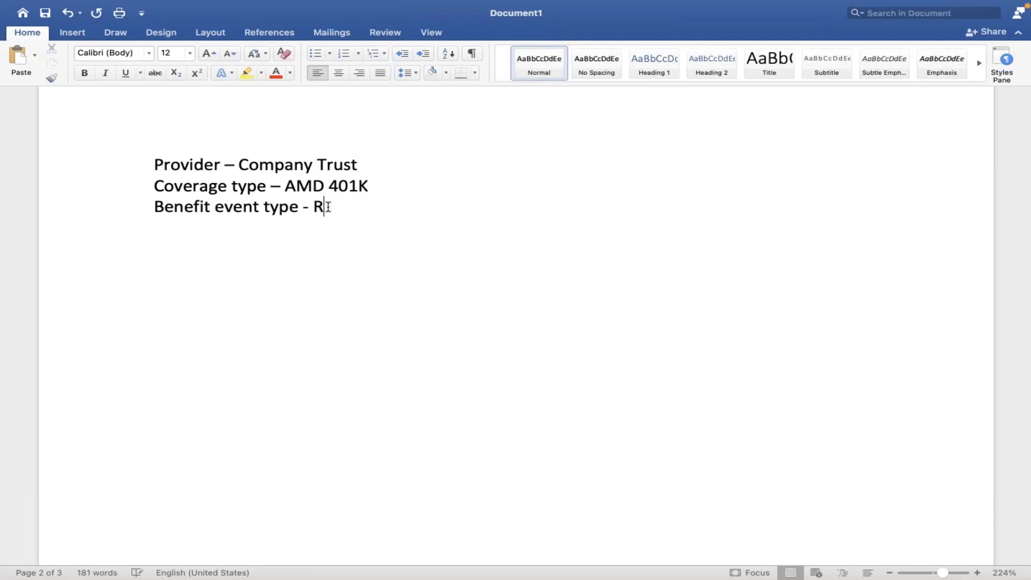
{"action": "key", "text": "BackSpace"}
{"action": "type", "text": "AMD Retireme"}
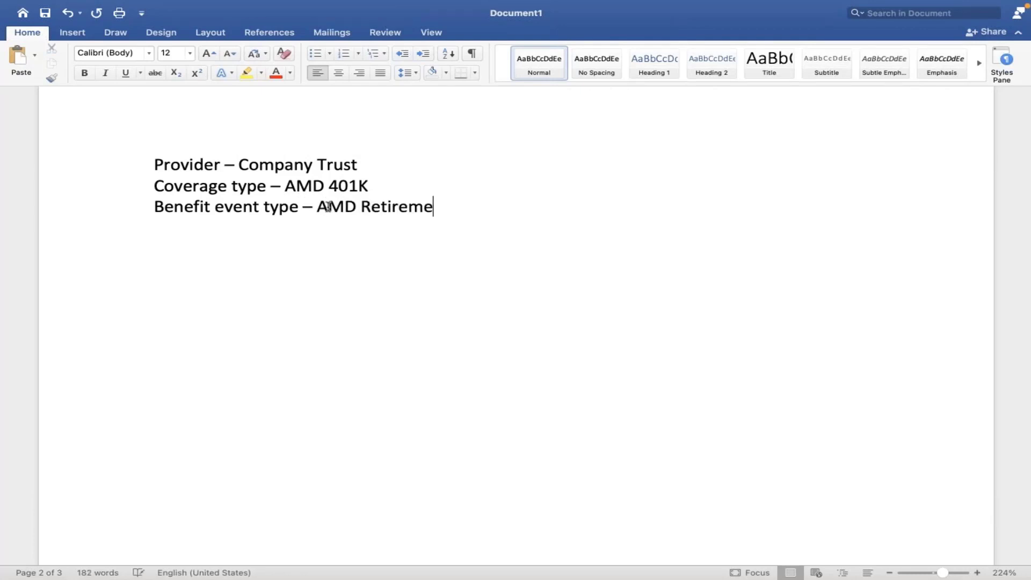
{"action": "type", "text": "nt Savings"}
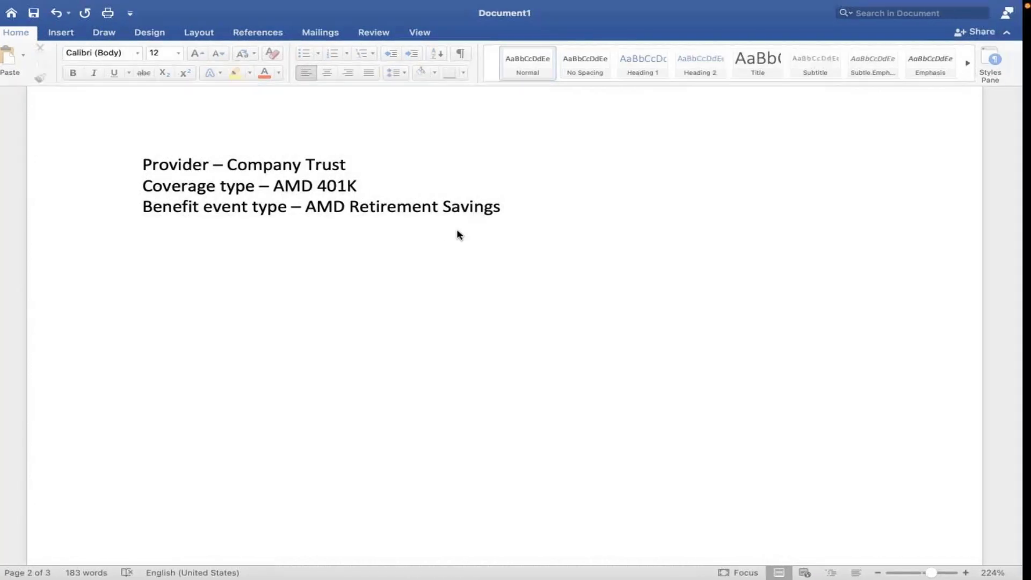
{"action": "key", "text": "ctrl+Right"}
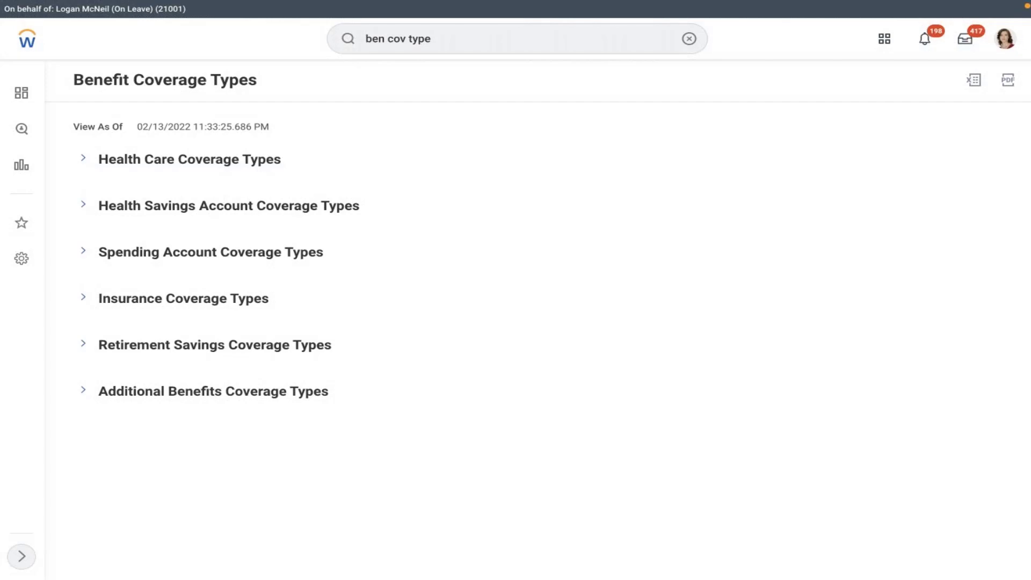
Step: Start the Create Benefit Provider task with effective date 01/01/2021
{"action": "left_click", "coordinate": [689, 39]}
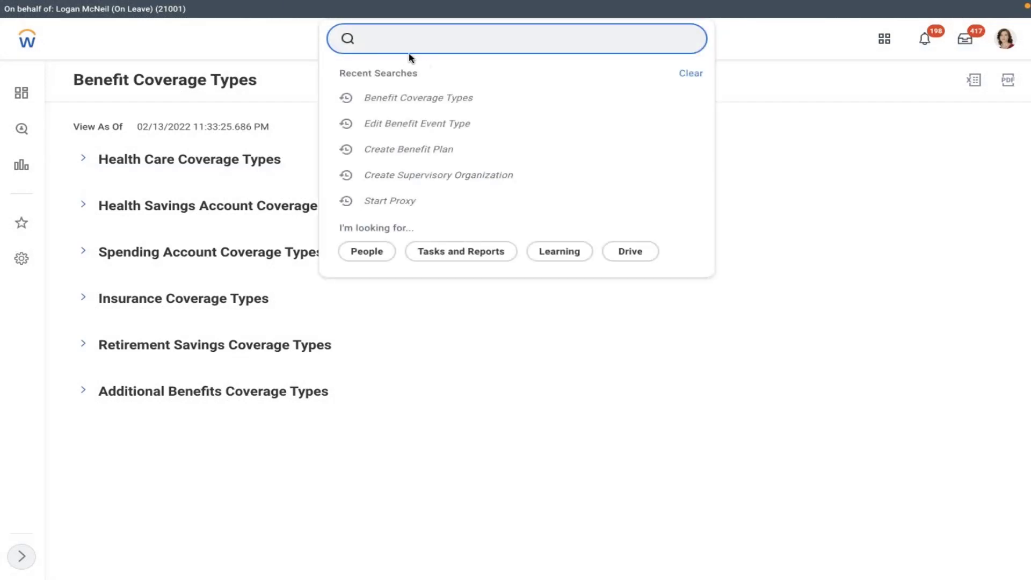
{"action": "type", "text": "create ben pr"}
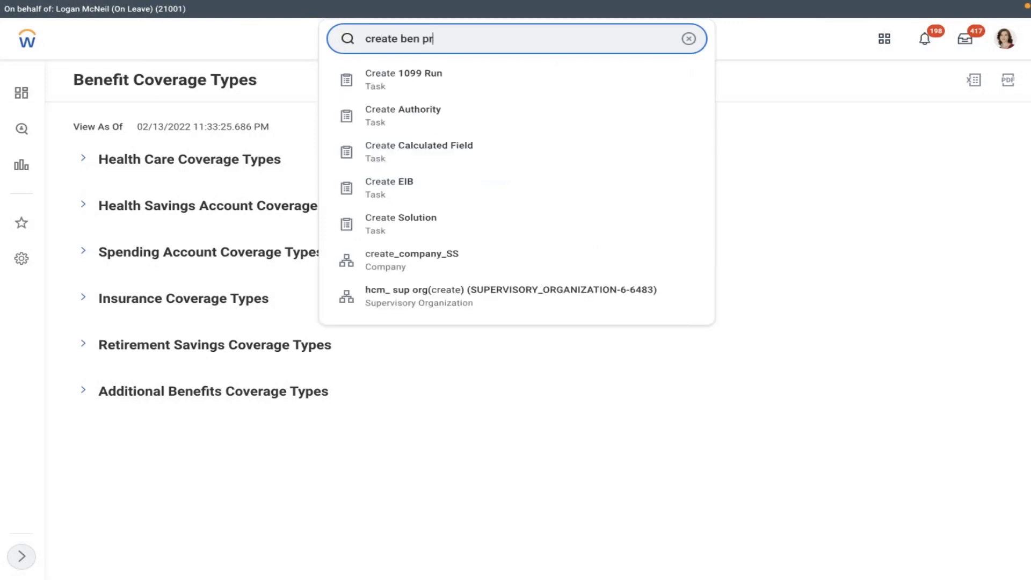
{"action": "type", "text": "ovider"}
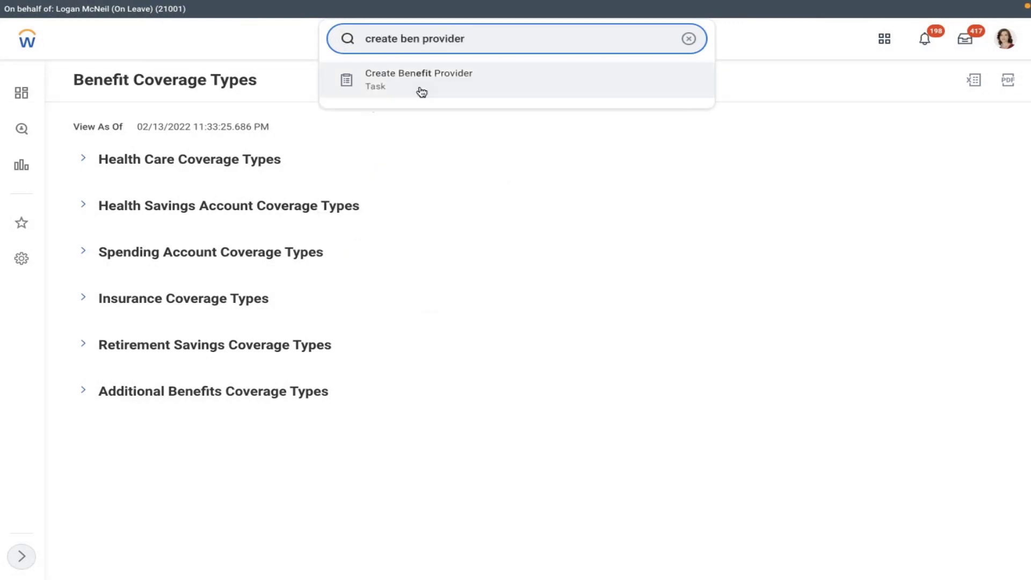
{"action": "left_click", "coordinate": [449, 82]}
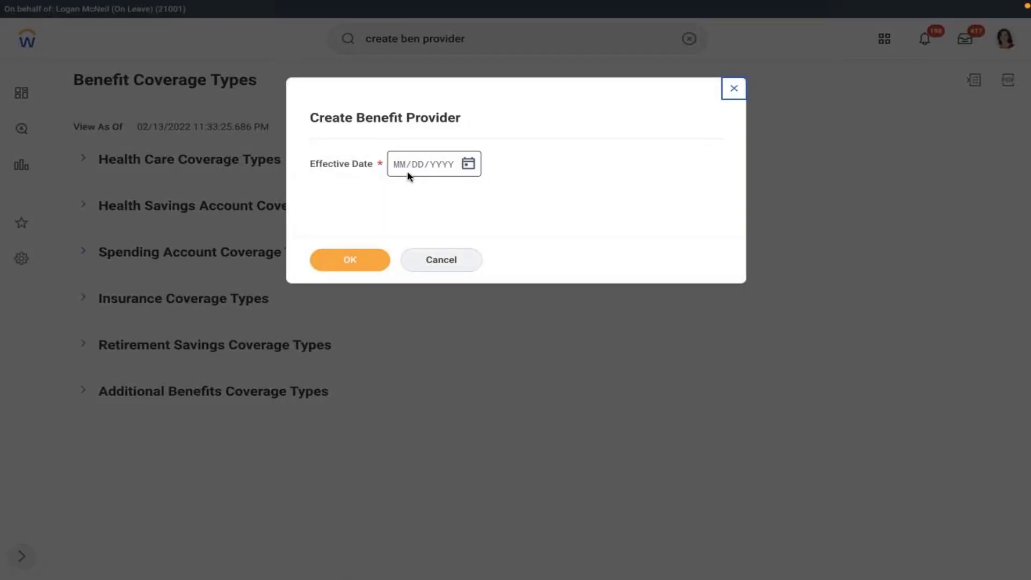
{"action": "left_click", "coordinate": [468, 166]}
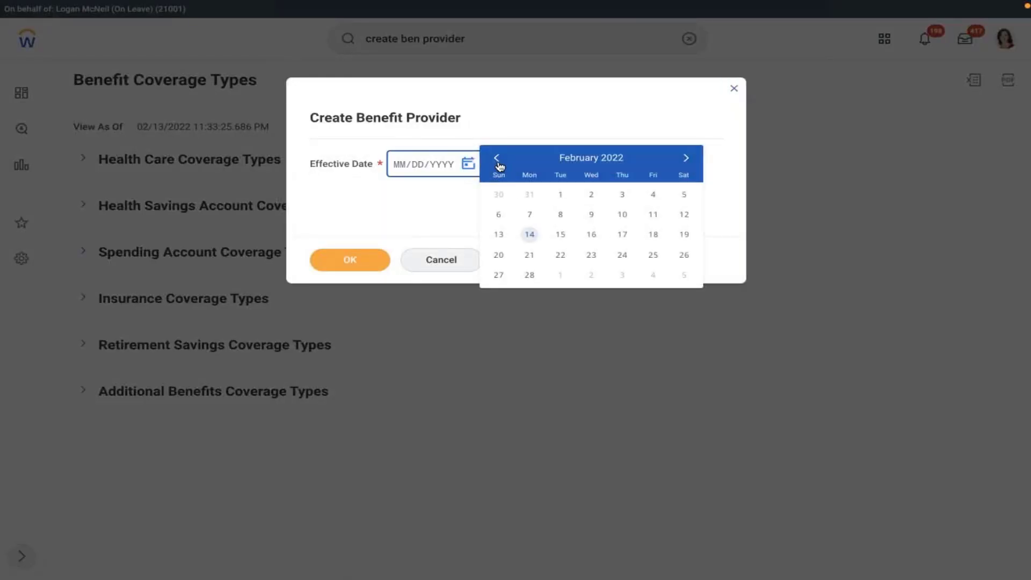
{"action": "left_click", "coordinate": [399, 166]}
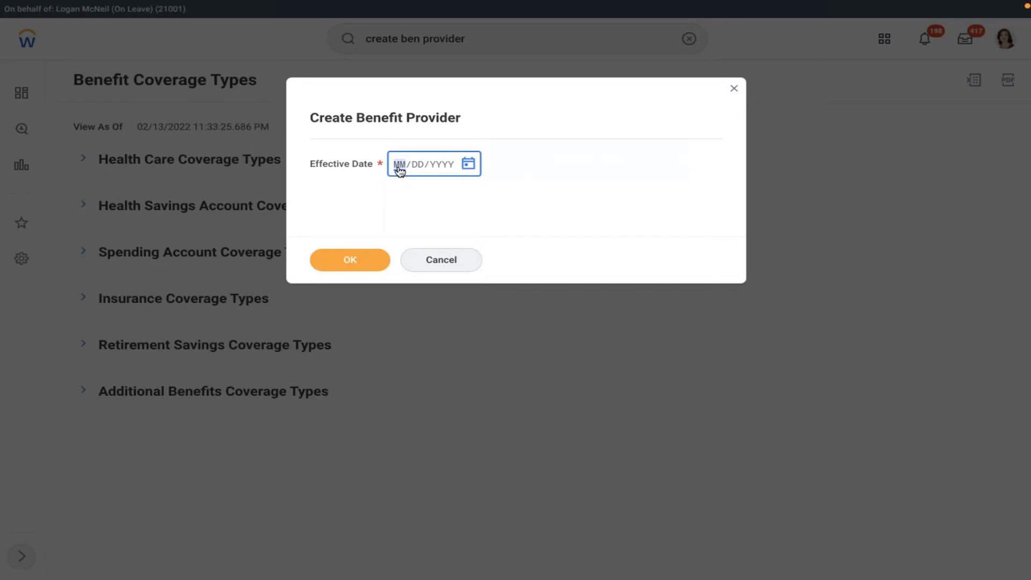
{"action": "type", "text": "01012021"}
{"action": "left_click", "coordinate": [349, 260]}
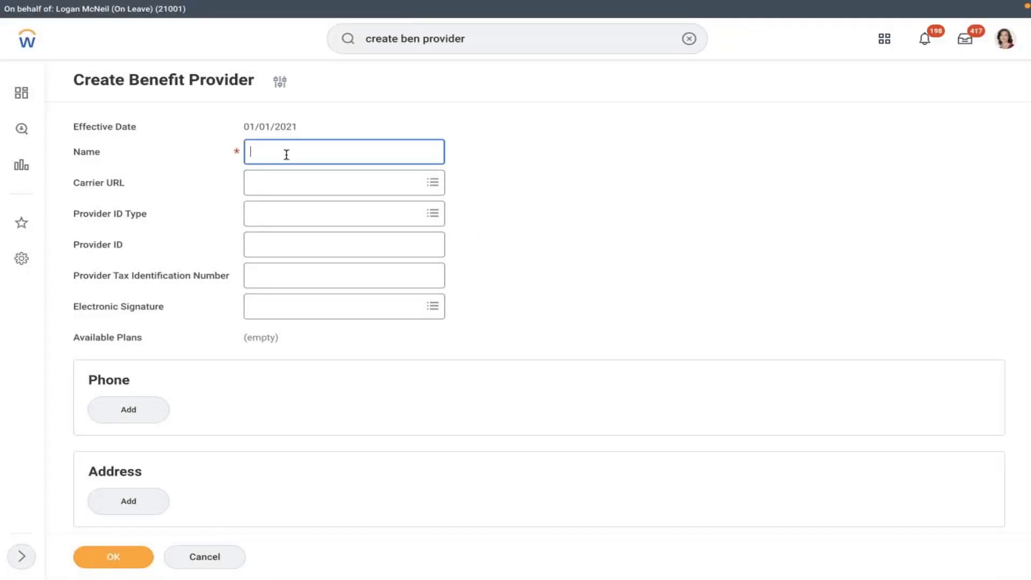
Step: Name the new benefit provider 'Company Owned Trust' and submit it
{"action": "type", "text": "Company Owned Trust"}
{"action": "left_click", "coordinate": [567, 178]}
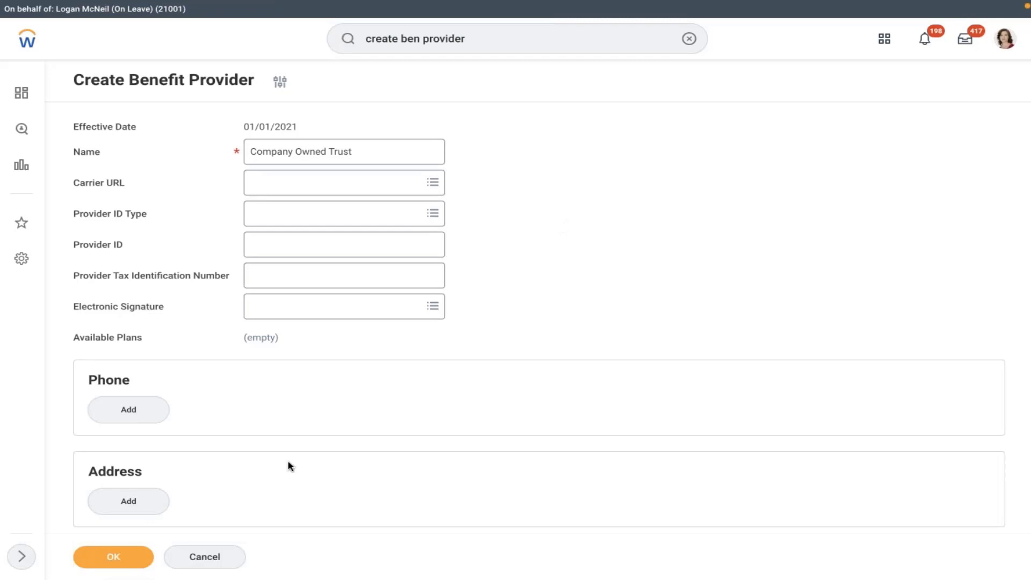
{"action": "left_click", "coordinate": [122, 555]}
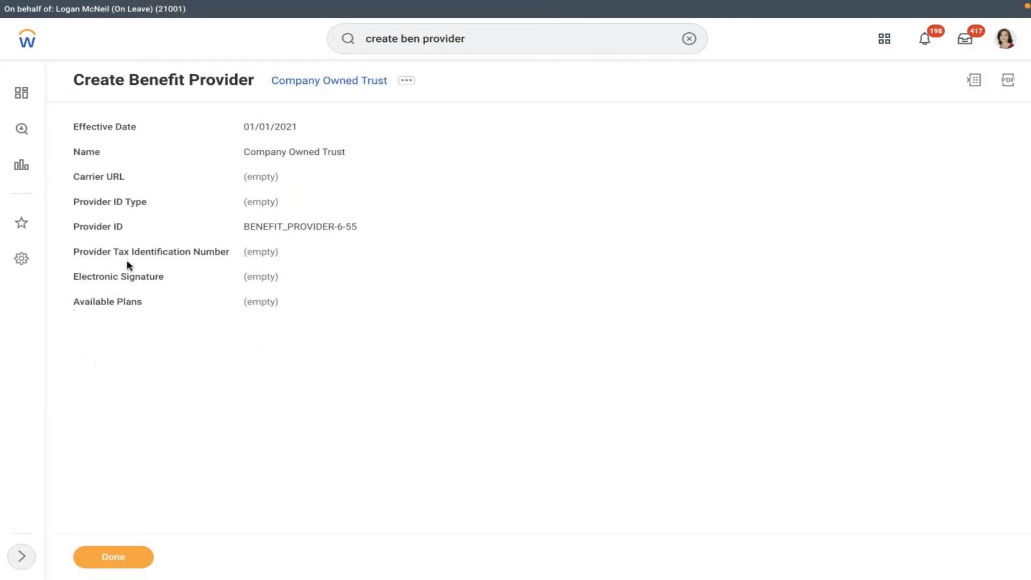
Step: Open Maintain Benefit Coverage Types and expand Retirement Savings to show 401(k), NQDC, Pension, RRSP, 403(b)
{"action": "left_click", "coordinate": [689, 38]}
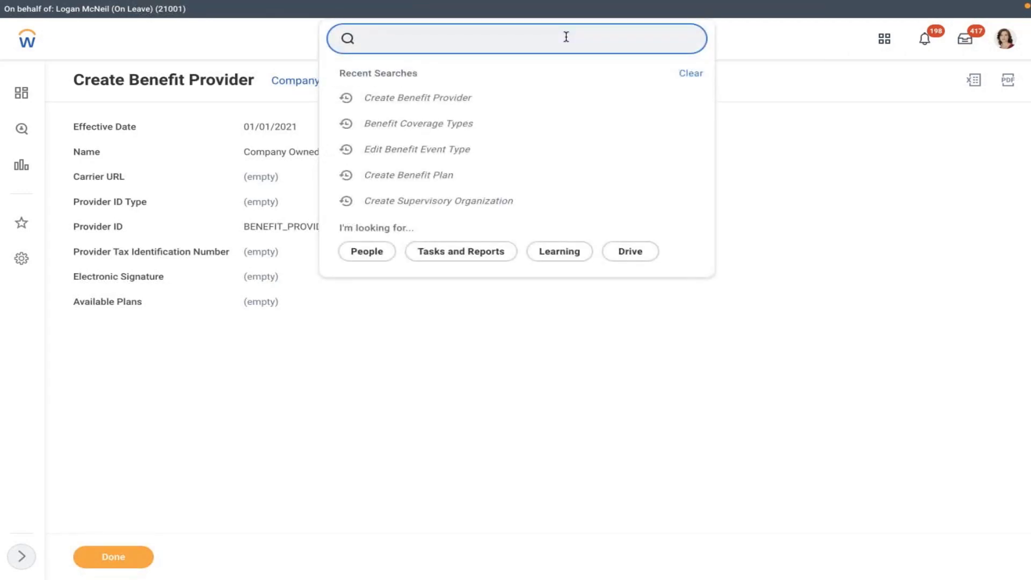
{"action": "type", "text": "maintain ben cov"}
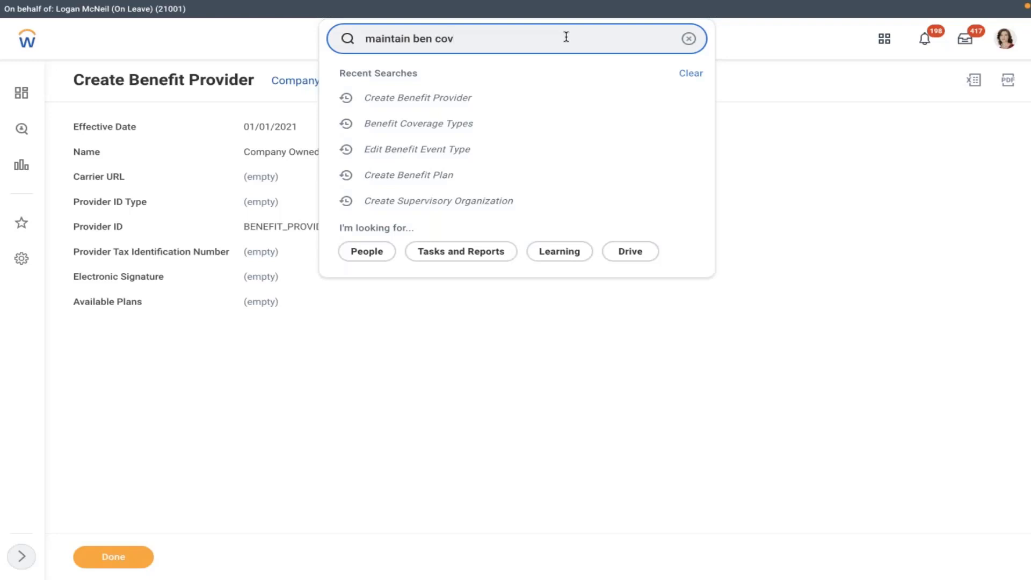
{"action": "left_click", "coordinate": [516, 74]}
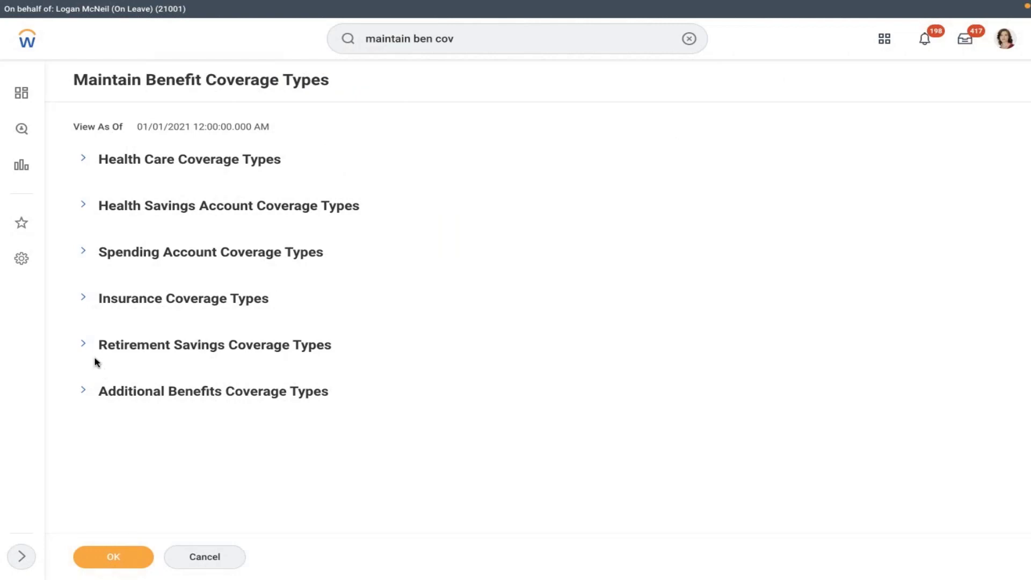
{"action": "left_click", "coordinate": [83, 345]}
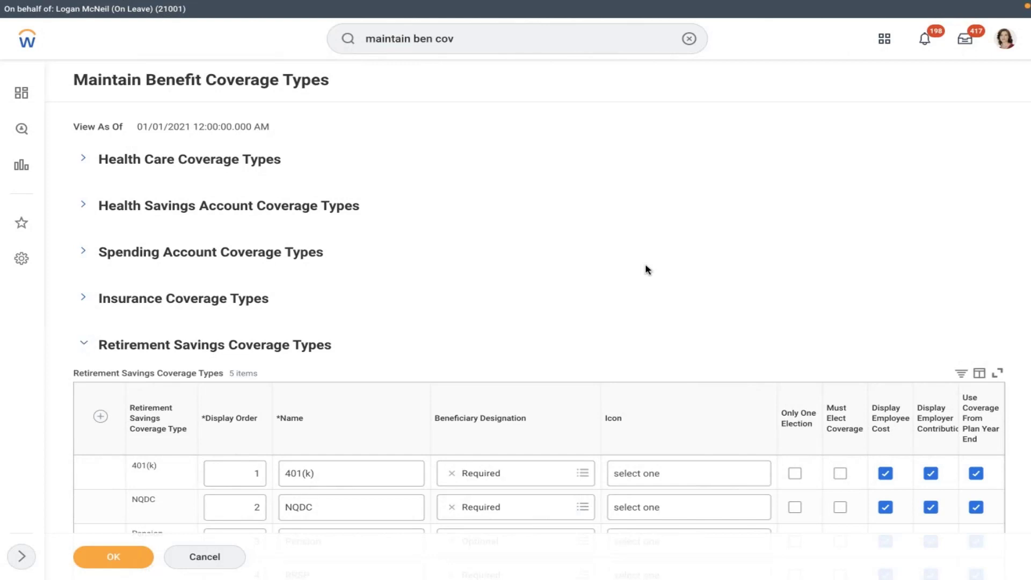
{"action": "scroll", "coordinate": [645, 264], "scroll_direction": "down", "scroll_amount": 1}
{"action": "scroll", "coordinate": [645, 265], "scroll_direction": "down", "scroll_amount": 3}
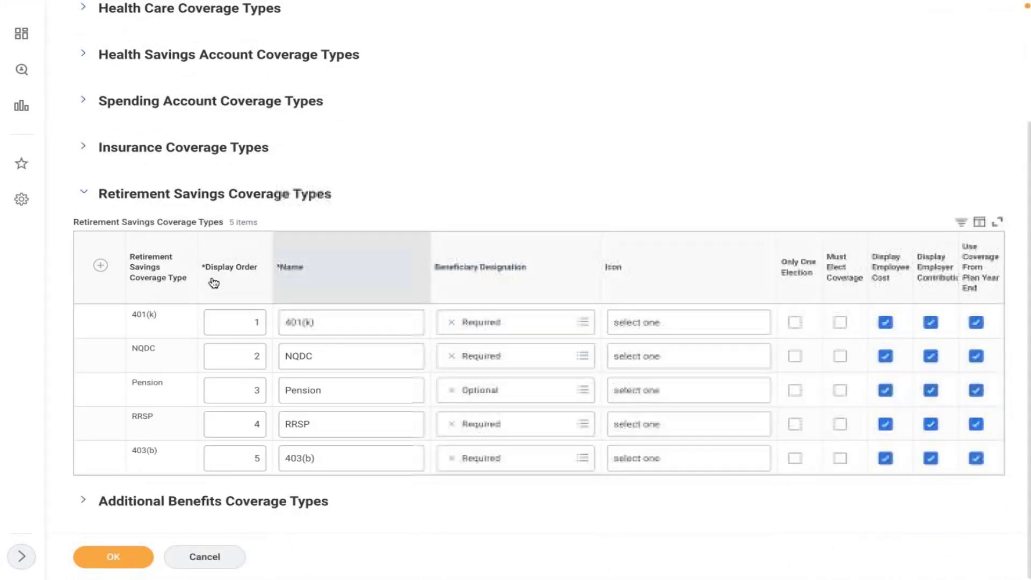
Step: Add a Retirement Savings row with display order 1 and name 'AMD 401K'
{"action": "left_click", "coordinate": [99, 265]}
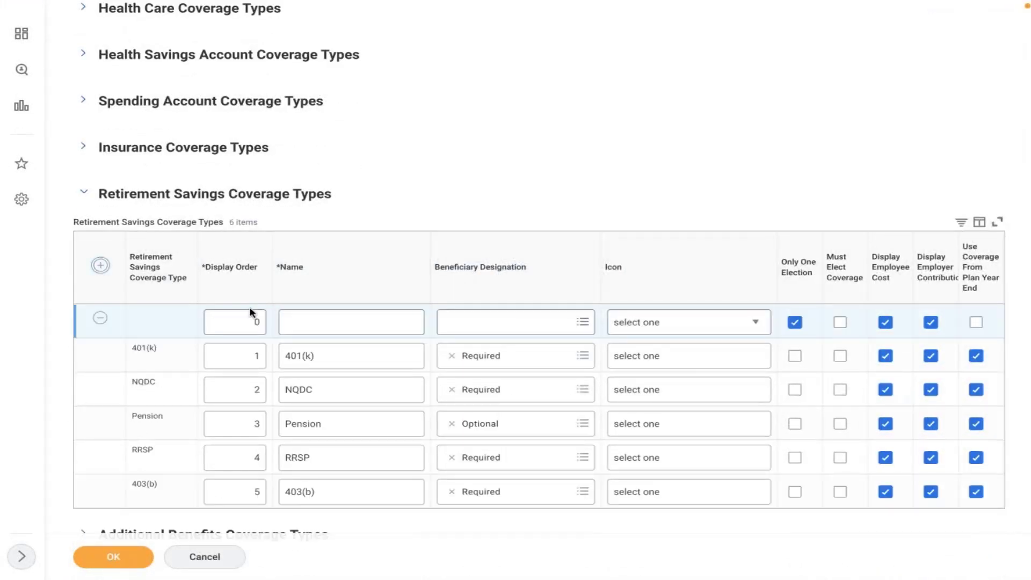
{"action": "left_click", "coordinate": [247, 317]}
{"action": "type", "text": "1"}
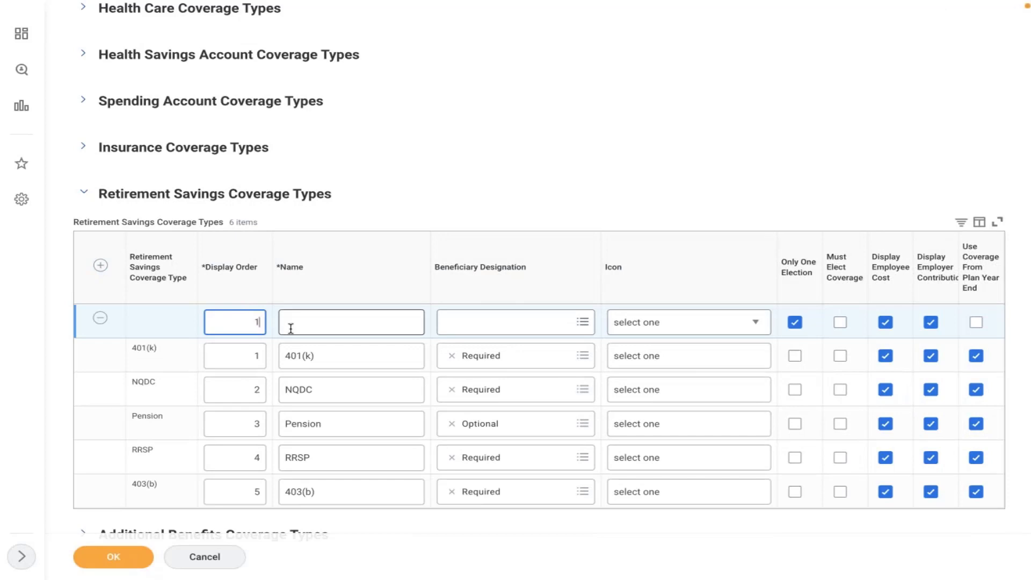
{"action": "left_click", "coordinate": [347, 320]}
{"action": "type", "text": "AMD"}
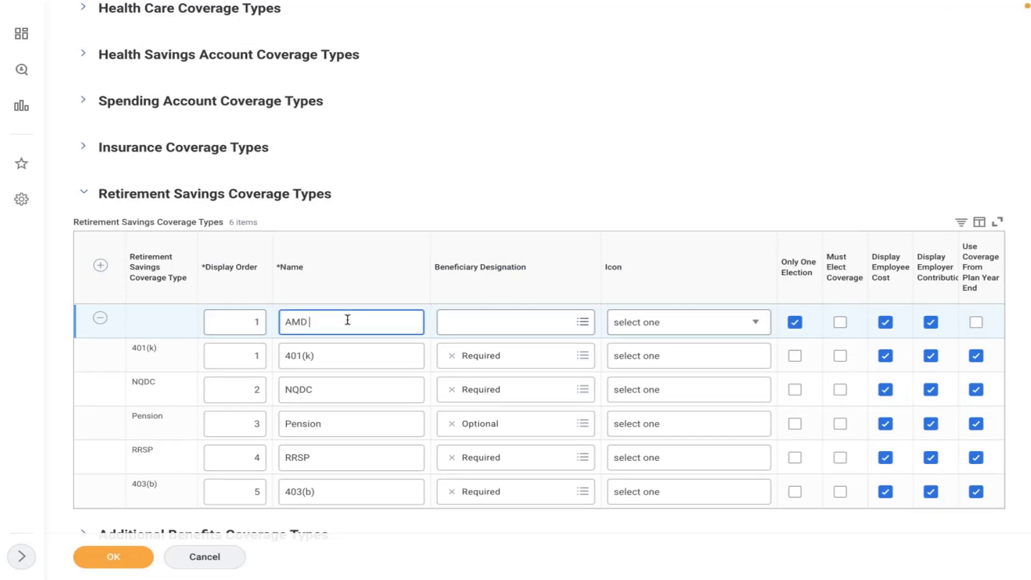
{"action": "type", "text": " 40"}
{"action": "type", "text": "1"}
{"action": "type", "text": "("}
{"action": "key", "text": "BackSpace"}
{"action": "type", "text": "K"}
{"action": "left_click", "coordinate": [584, 154]}
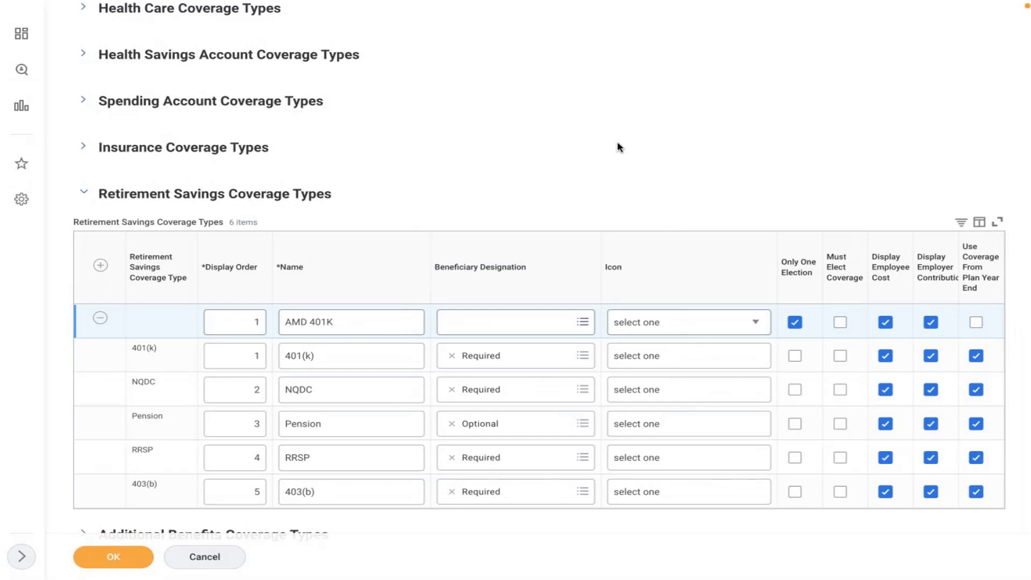
Step: On the AMD 401K row, choose Optional beneficiary designation and select the Stock icon
{"action": "left_click", "coordinate": [520, 326]}
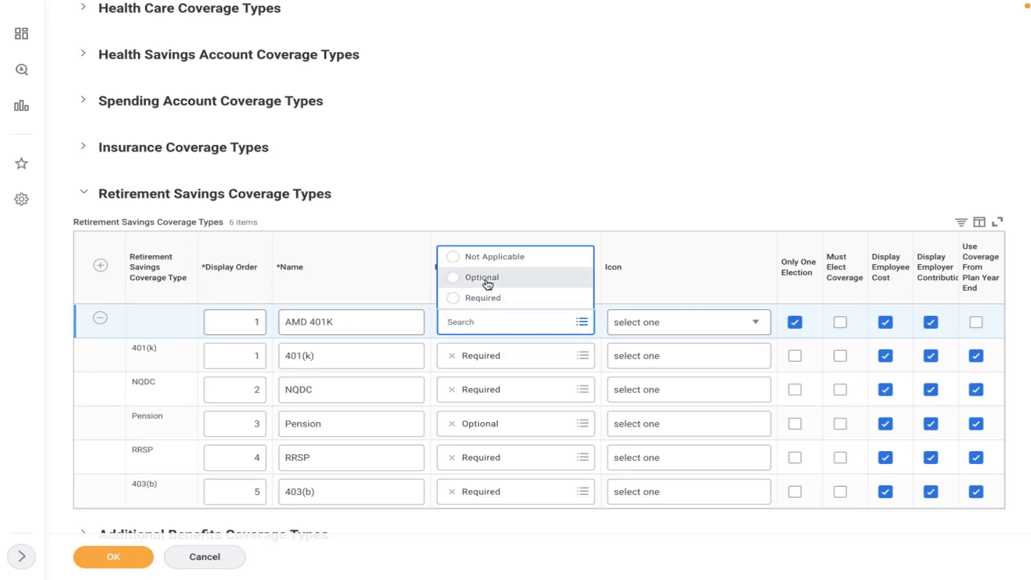
{"action": "left_click", "coordinate": [487, 281]}
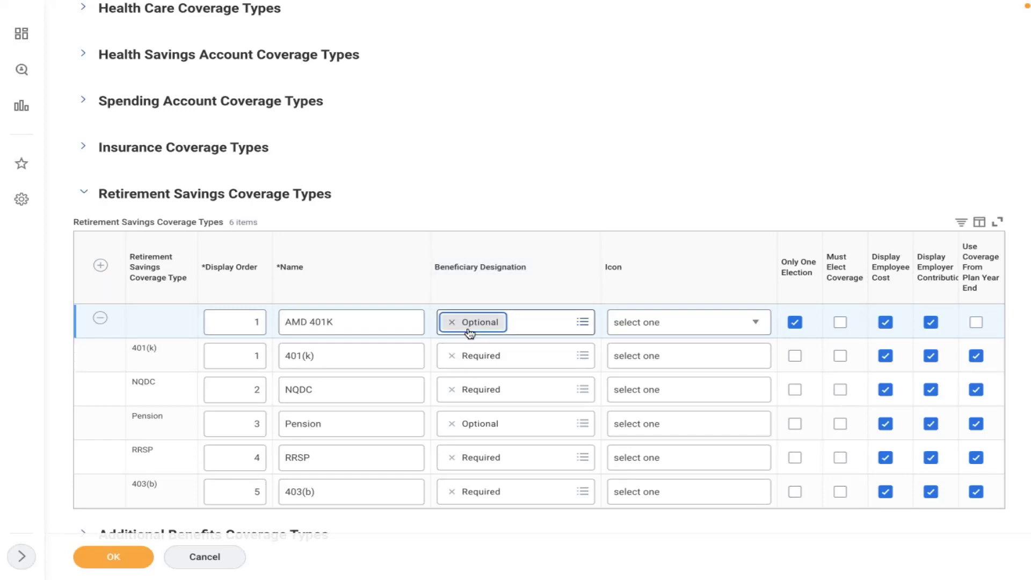
{"action": "left_click", "coordinate": [660, 328]}
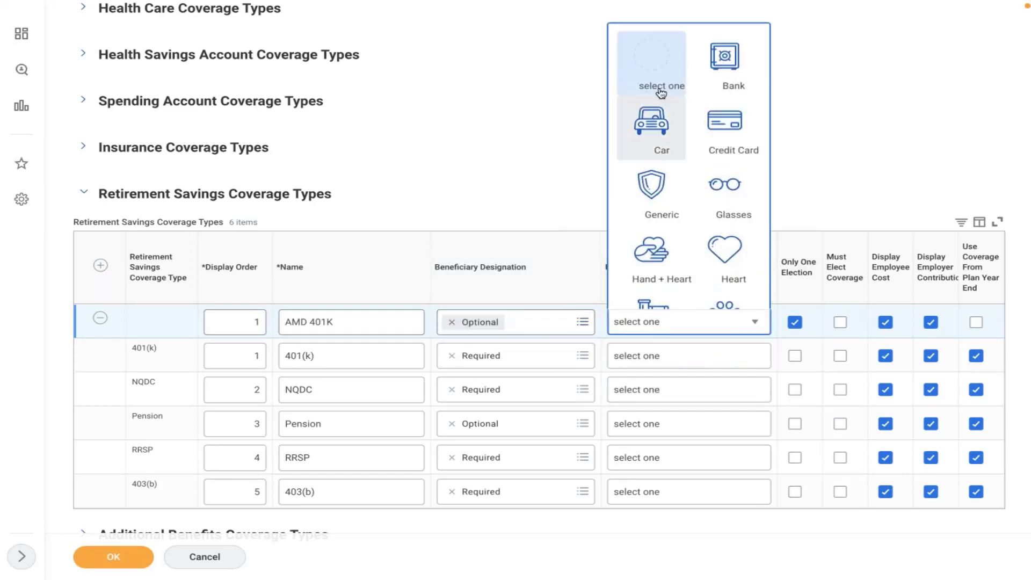
{"action": "key", "text": "Down"}
{"action": "key", "text": "Down"}
{"action": "key", "text": "Down"}
{"action": "key", "text": "Down"}
{"action": "key", "text": "Down"}
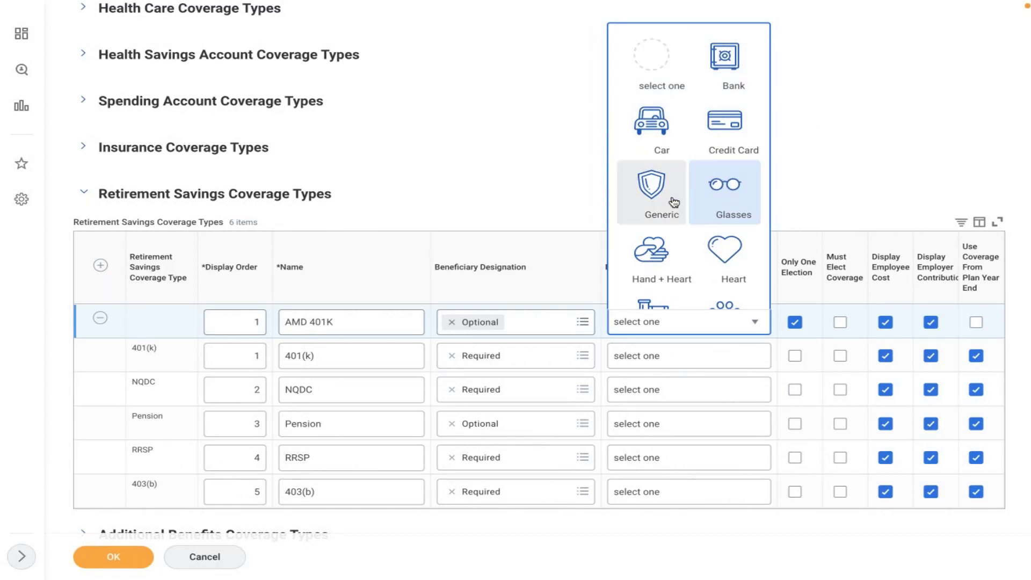
{"action": "key", "text": "Down"}
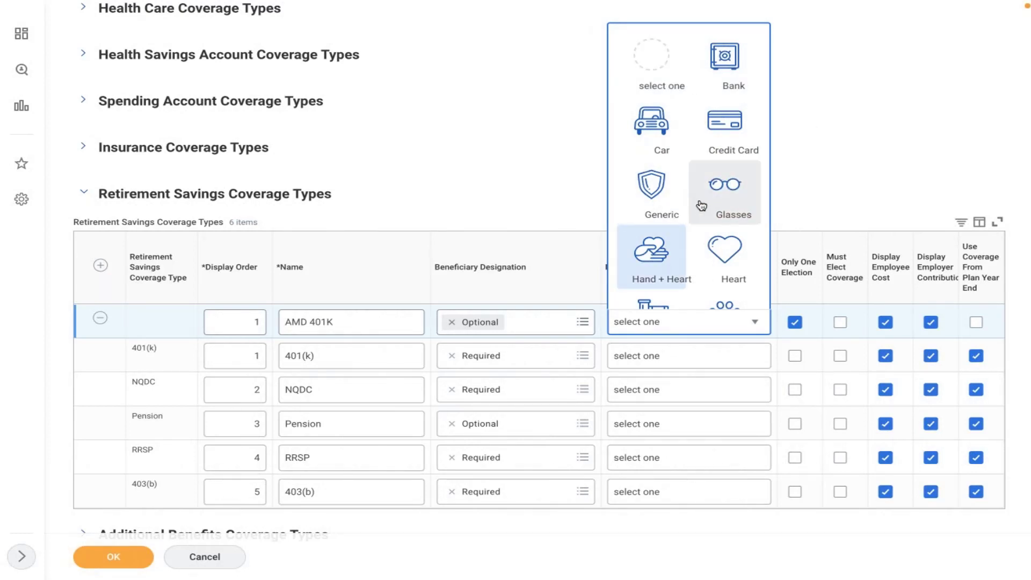
{"action": "key", "text": "Down"}
{"action": "key", "text": "Down"}
{"action": "key", "text": "Down"}
{"action": "key", "text": "Down"}
{"action": "key", "text": "Down"}
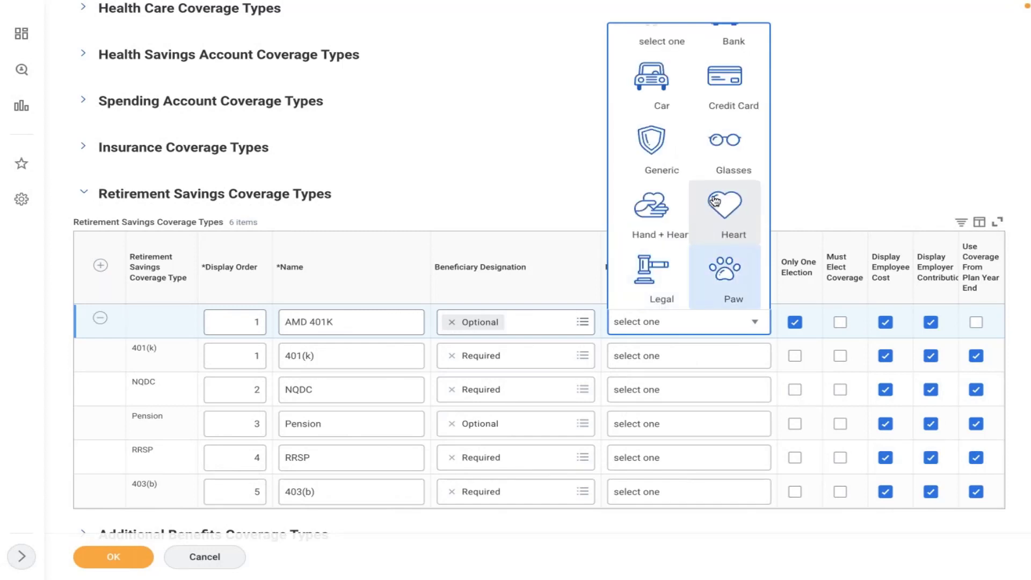
{"action": "key", "text": "Down"}
{"action": "key", "text": "Down"}
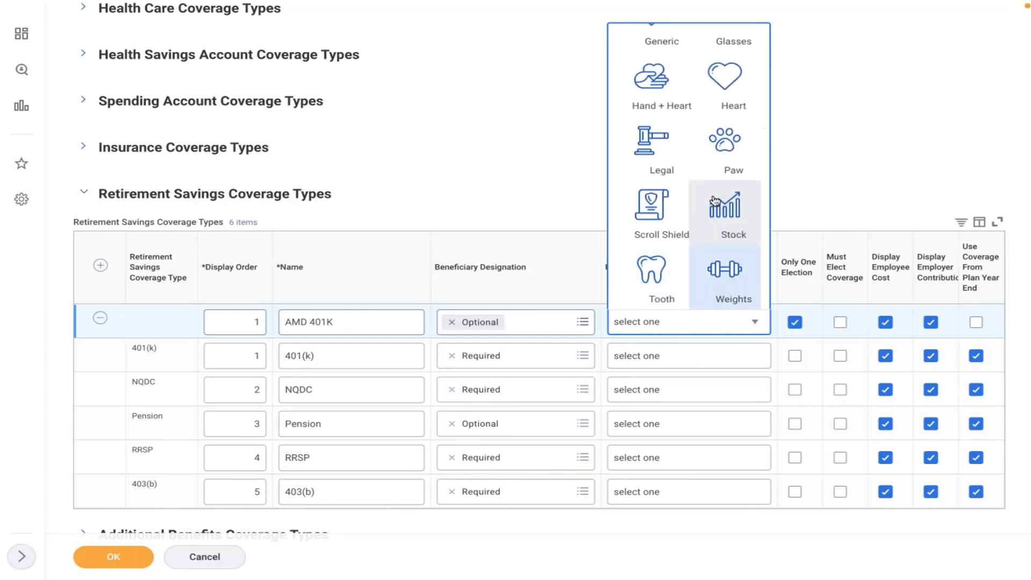
{"action": "key", "text": "Down"}
{"action": "key", "text": "Up"}
{"action": "key", "text": "Up"}
{"action": "key", "text": "Up"}
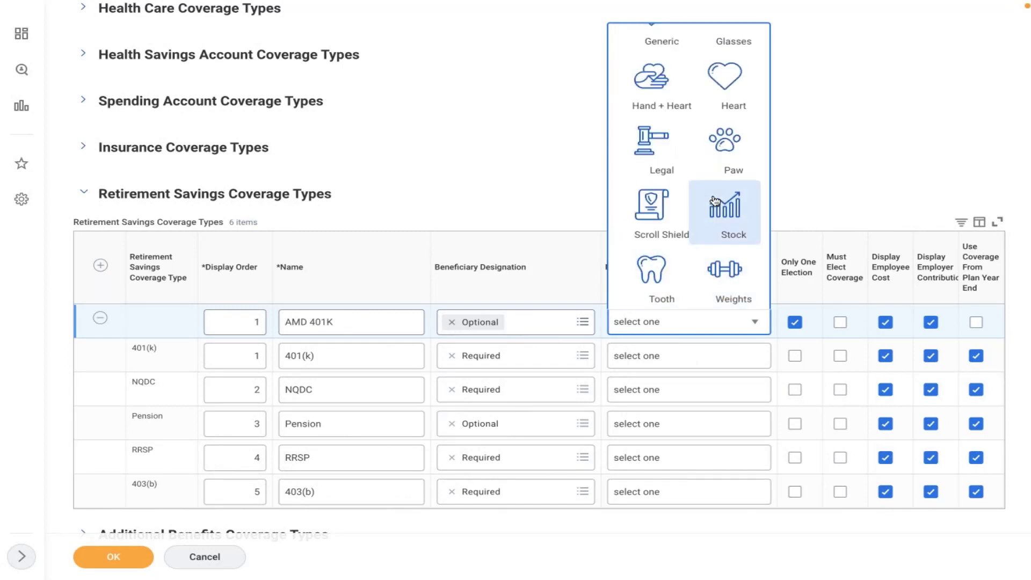
{"action": "key", "text": "Up"}
{"action": "key", "text": "Up"}
{"action": "key", "text": "Up"}
{"action": "key", "text": "Up"}
{"action": "key", "text": "Up"}
{"action": "key", "text": "Up"}
{"action": "key", "text": "Up"}
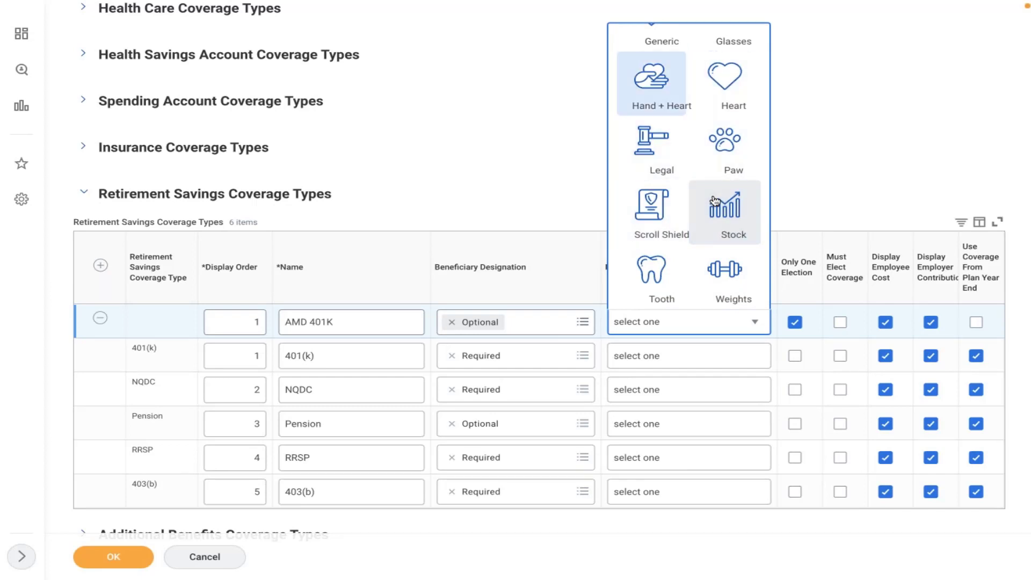
{"action": "key", "text": "Up"}
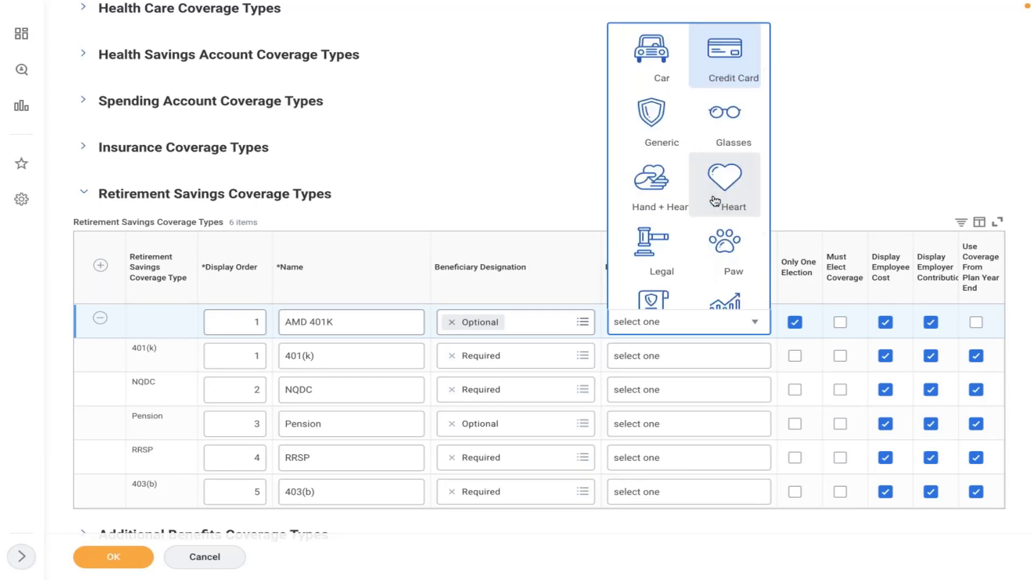
{"action": "key", "text": "Up"}
{"action": "key", "text": "Right"}
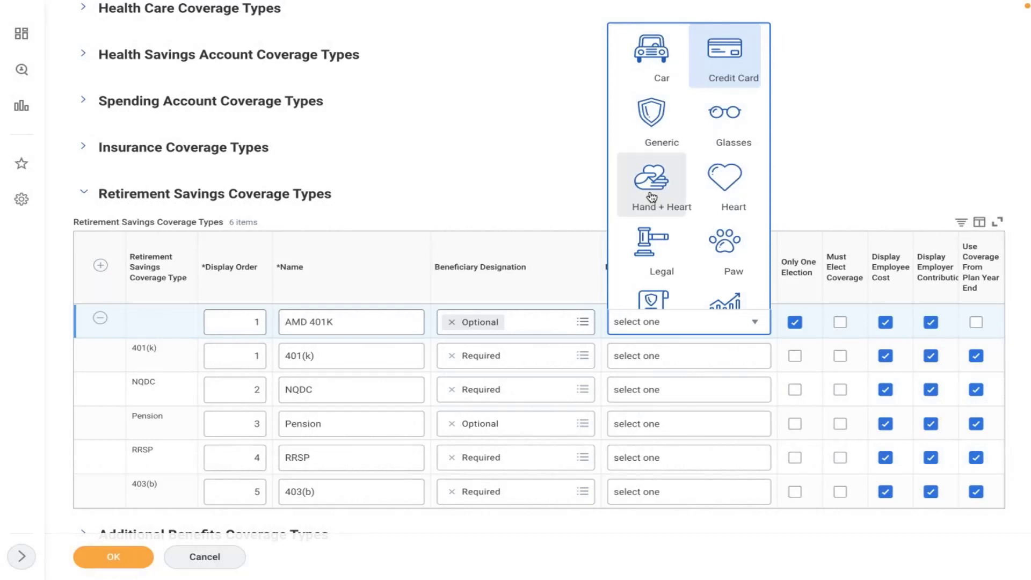
{"action": "key", "text": "Down"}
{"action": "key", "text": "Down"}
{"action": "key", "text": "Down"}
{"action": "key", "text": "Down"}
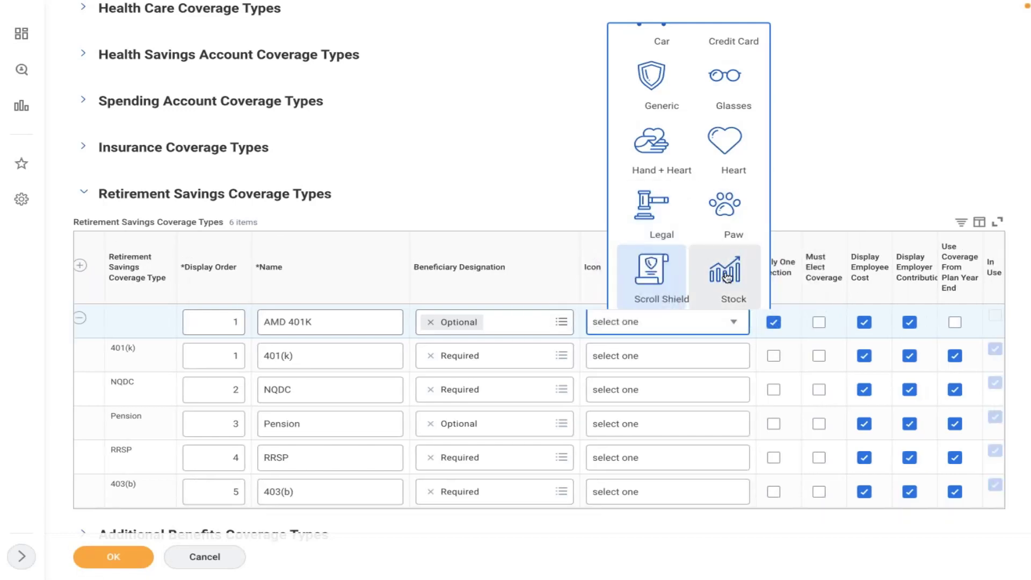
{"action": "key", "text": "Down"}
{"action": "key", "text": "Return"}
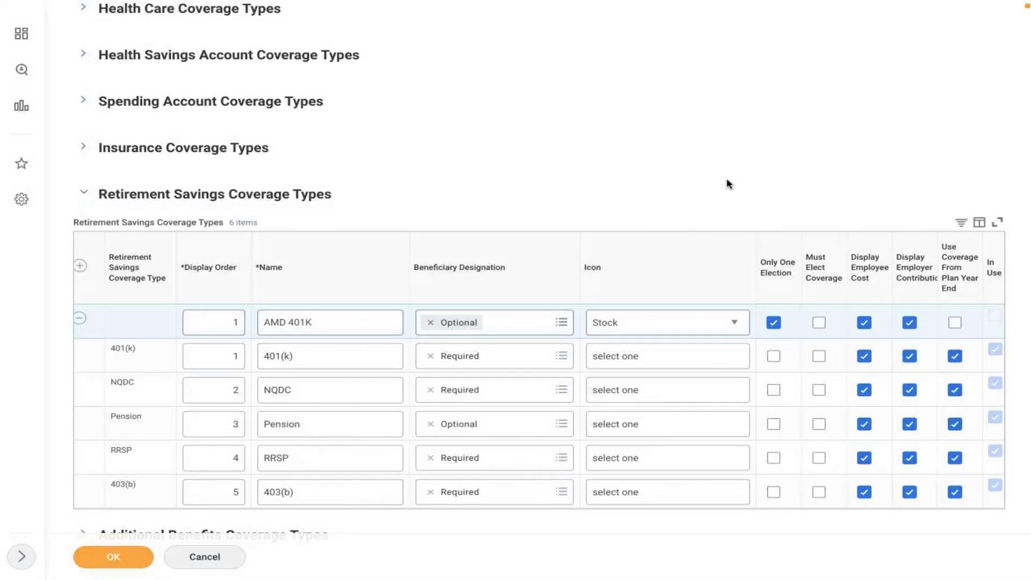
Step: Uncheck Only One Election and check Must Elect Coverage on the AMD 401K row
{"action": "left_click", "coordinate": [772, 325]}
{"action": "left_click", "coordinate": [818, 324]}
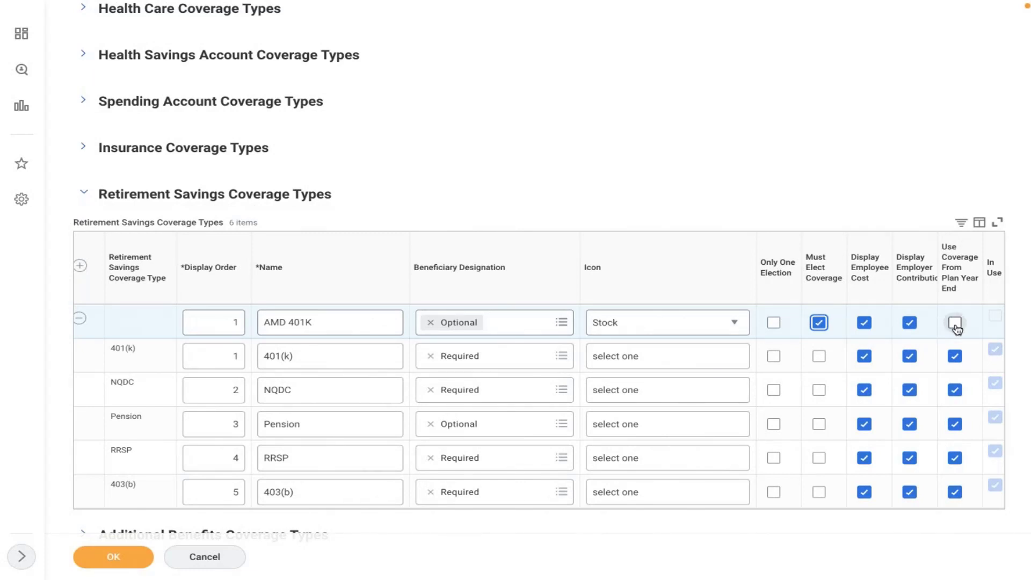
{"action": "mouse_move", "coordinate": [956, 328]}
{"action": "key", "text": "XF86AudioRaiseVolume"}
Step: Expand Health Care Coverage Types to review the Medical row, then return to Word
{"action": "scroll", "coordinate": [731, 173], "scroll_direction": "up", "scroll_amount": 3}
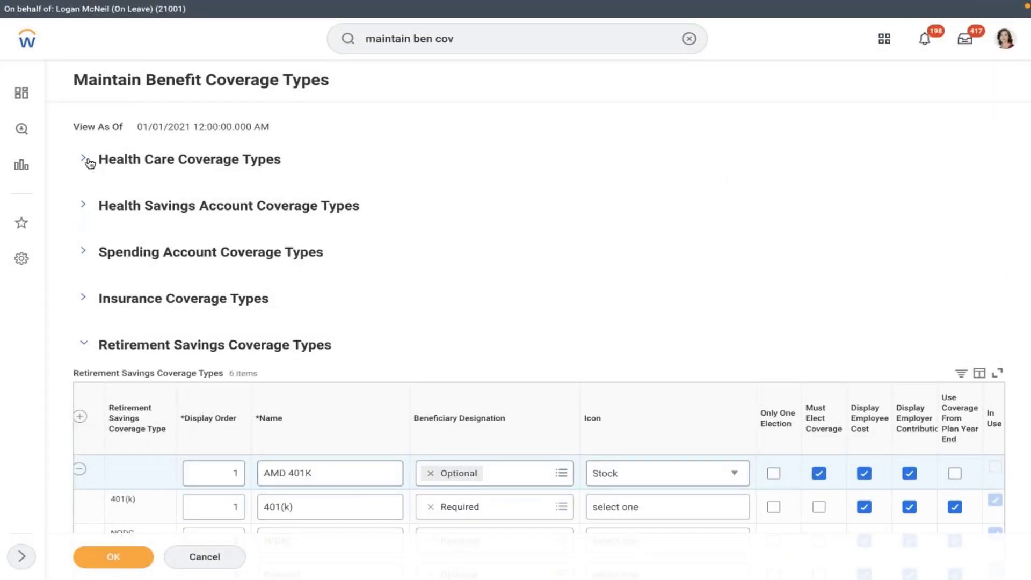
{"action": "left_click", "coordinate": [85, 160]}
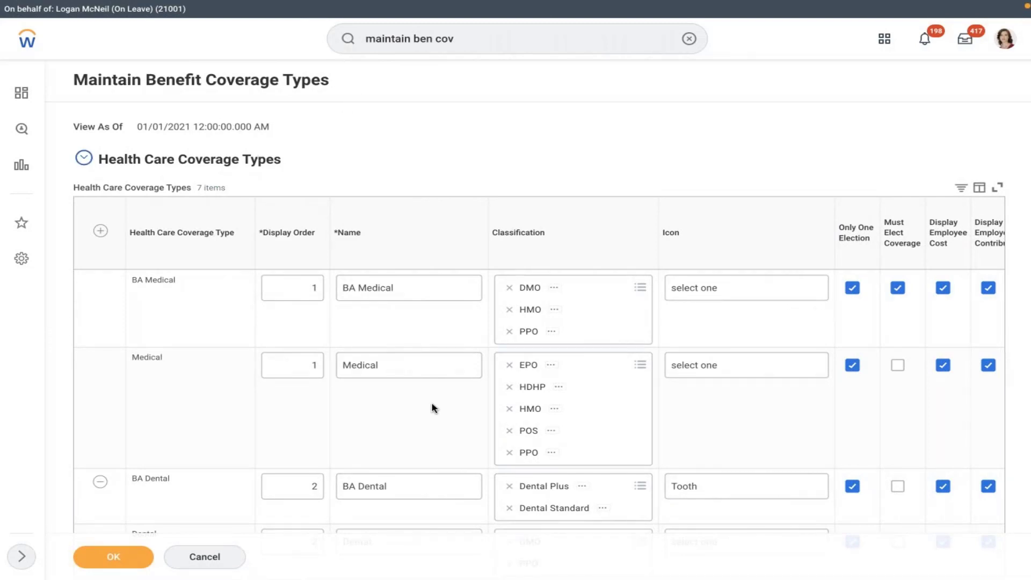
{"action": "left_click", "coordinate": [395, 418]}
{"action": "left_click", "coordinate": [395, 418]}
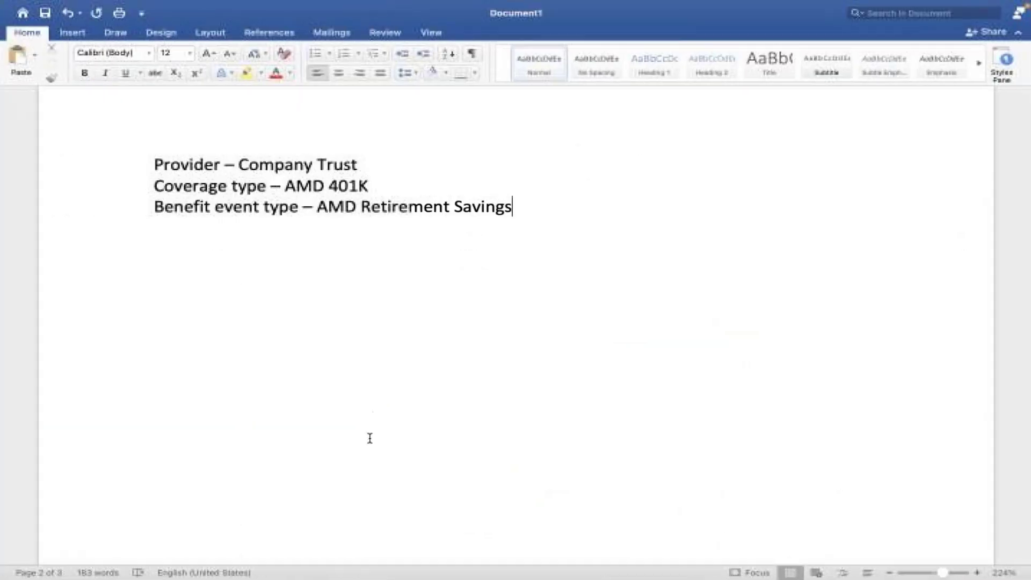
{"action": "left_click", "coordinate": [154, 459]}
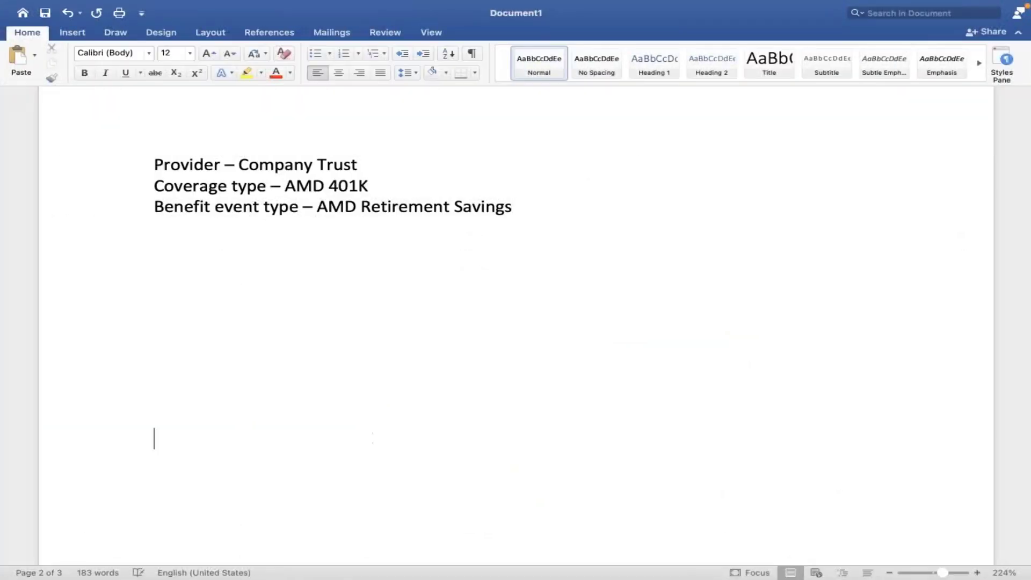
Step: Type MEDICAL on a new line and draw an arrow up and to the right from it
{"action": "key", "text": "Return"}
{"action": "key", "text": "Return"}
{"action": "type", "text": "MEDICAL"}
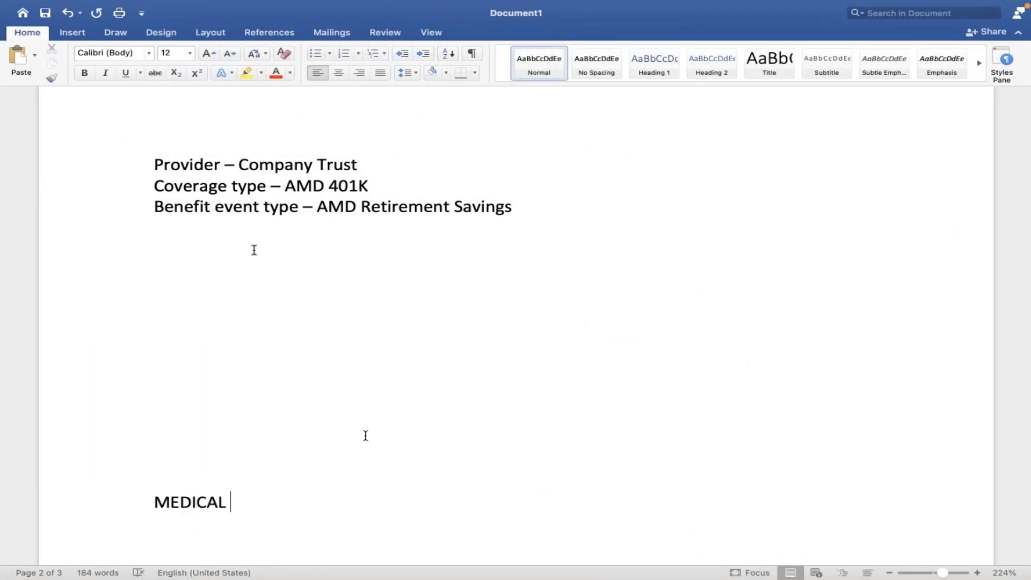
{"action": "left_click", "coordinate": [72, 32]}
{"action": "left_click", "coordinate": [182, 56]}
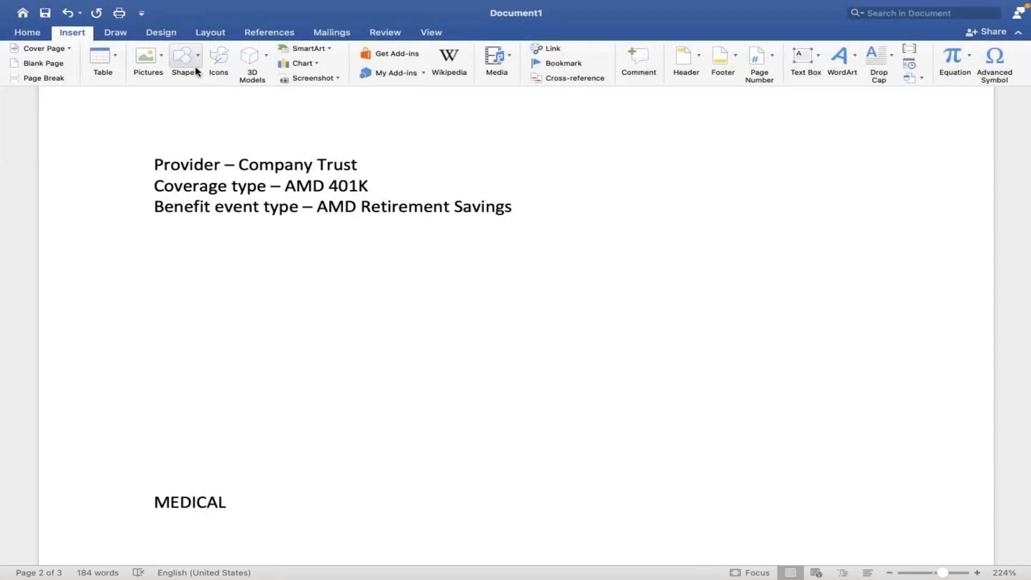
{"action": "left_click", "coordinate": [227, 100]}
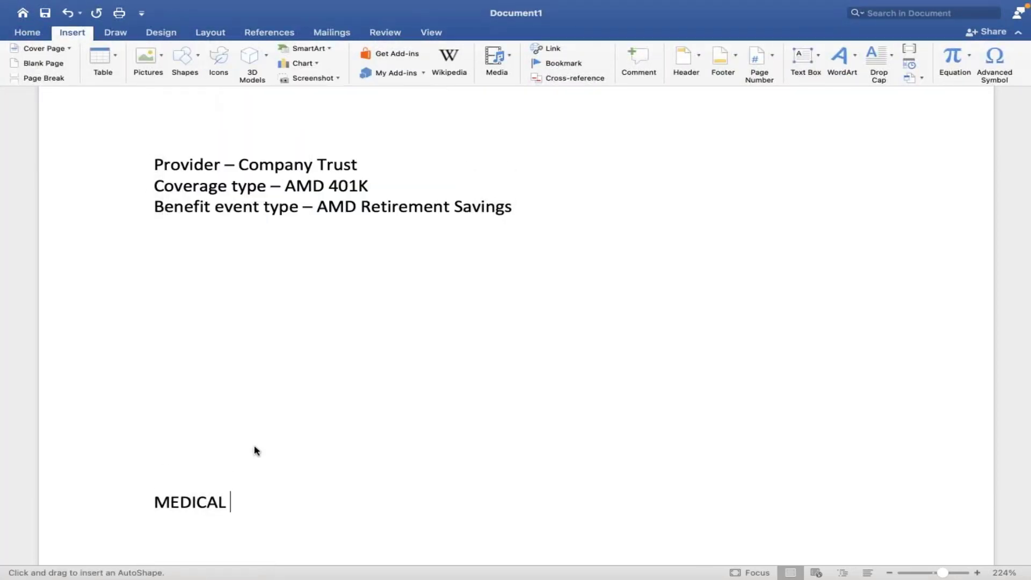
{"action": "left_click_drag", "start_coordinate": [234, 494], "coordinate": [342, 457]}
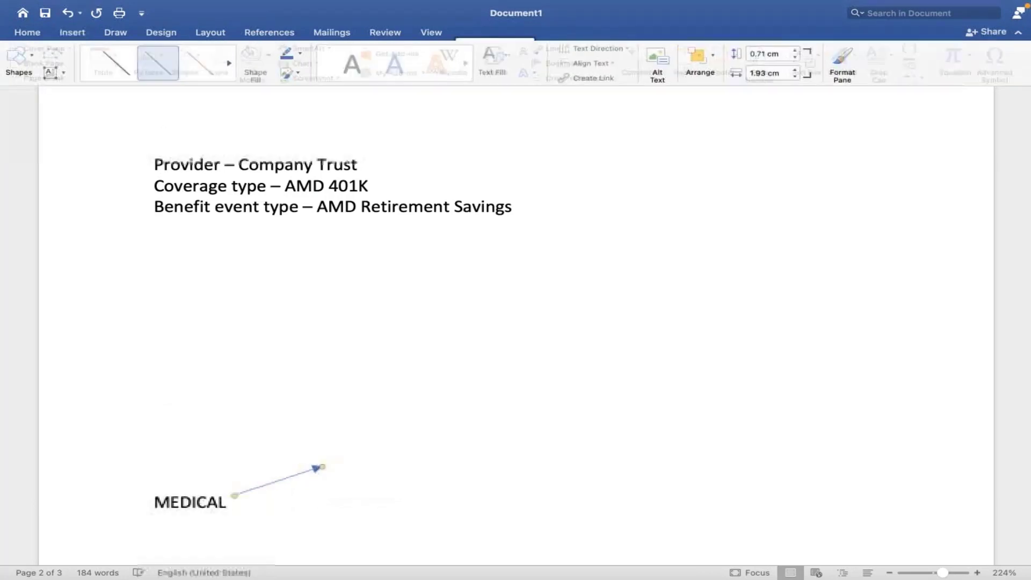
{"action": "left_click", "coordinate": [334, 464]}
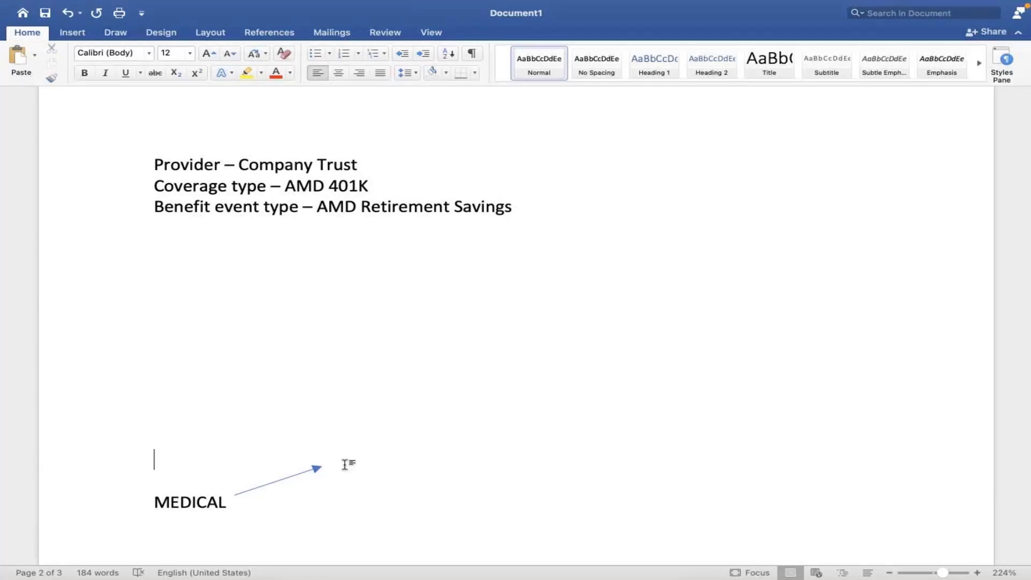
Step: Reposition the arrow to run from MEDICAL up to the word 'Executive'
{"action": "type", "text": "E"}
{"action": "left_click", "coordinate": [317, 468]}
{"action": "left_click_drag", "start_coordinate": [312, 470], "coordinate": [232, 475]}
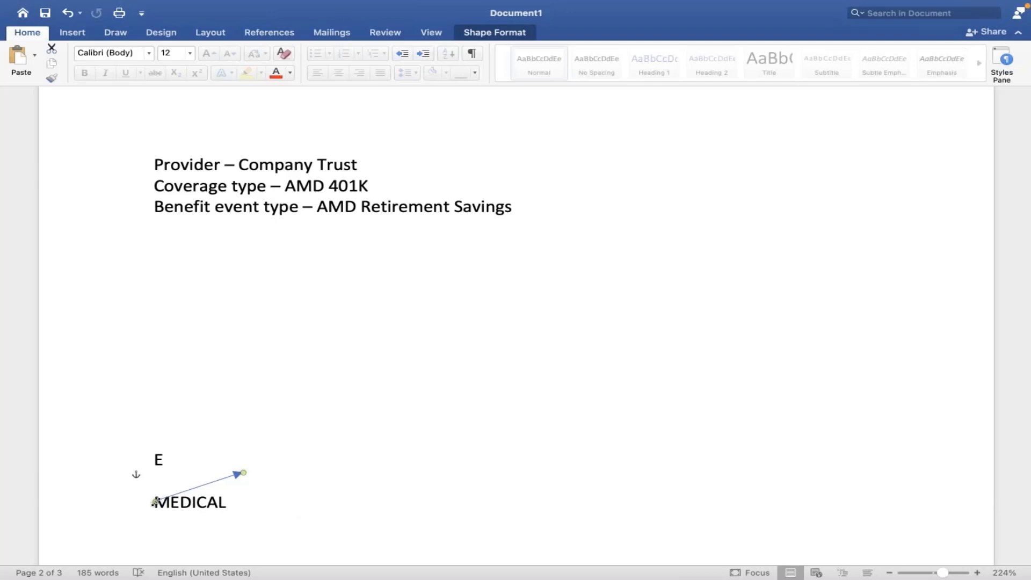
{"action": "left_click_drag", "start_coordinate": [155, 502], "coordinate": [221, 508]}
{"action": "left_click_drag", "start_coordinate": [242, 473], "coordinate": [185, 468]}
{"action": "left_click", "coordinate": [173, 460]}
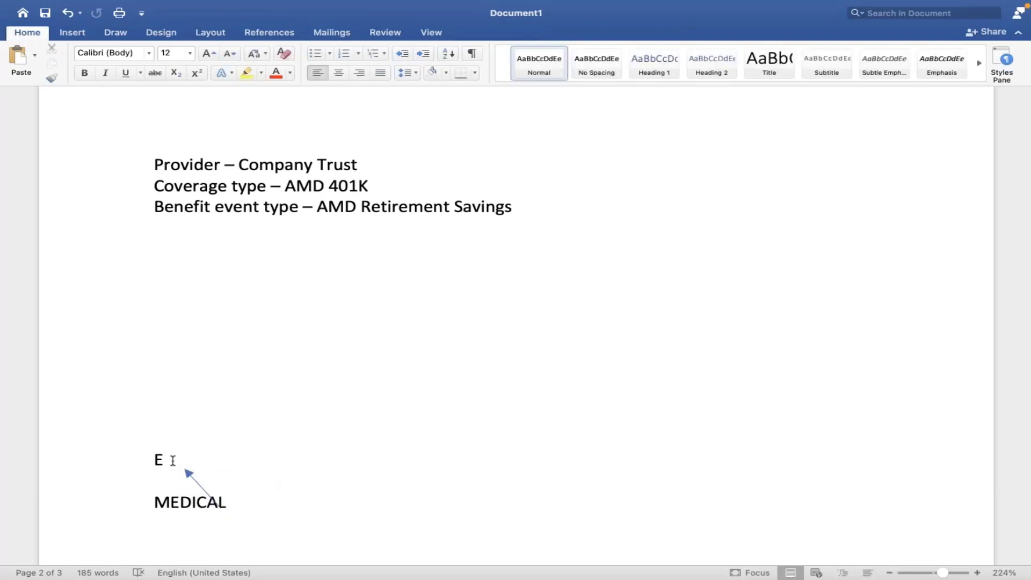
{"action": "type", "text": "xecutive"}
Step: Draw a second arrow pointing right from MEDICAL
{"action": "left_click", "coordinate": [72, 32]}
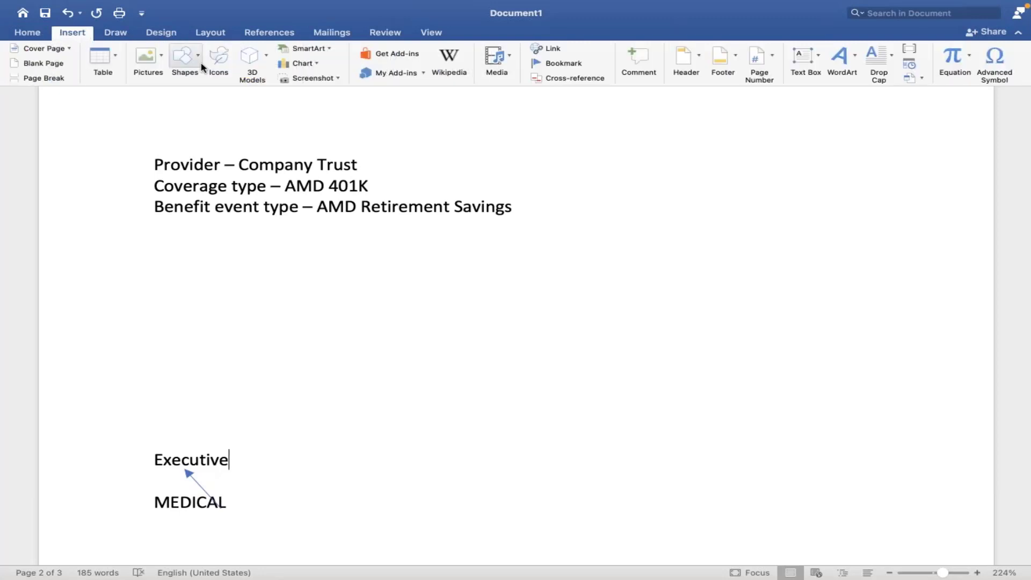
{"action": "left_click", "coordinate": [200, 56]}
{"action": "left_click", "coordinate": [230, 192]}
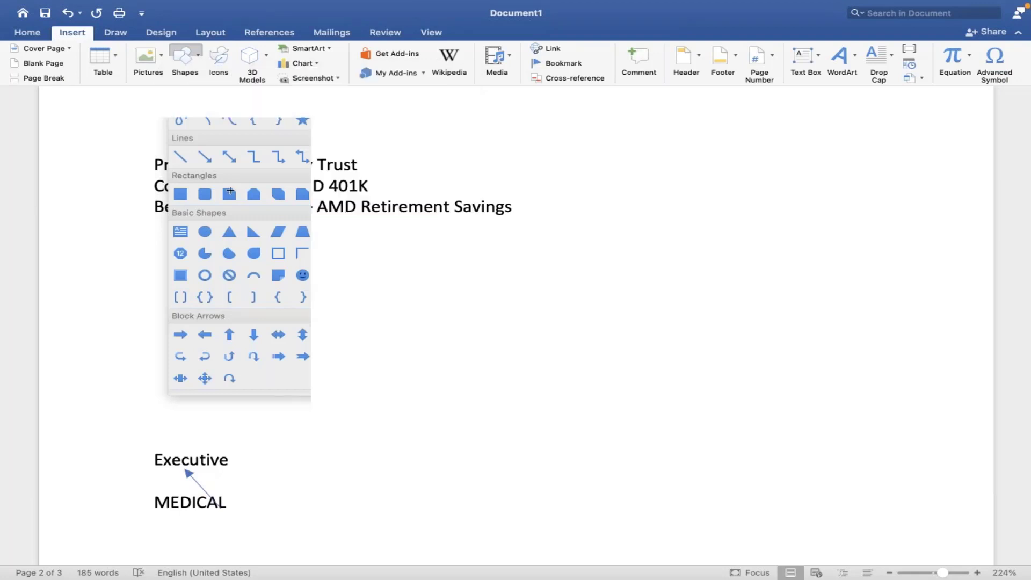
{"action": "left_click_drag", "start_coordinate": [228, 502], "coordinate": [273, 502]}
{"action": "left_click", "coordinate": [299, 504]}
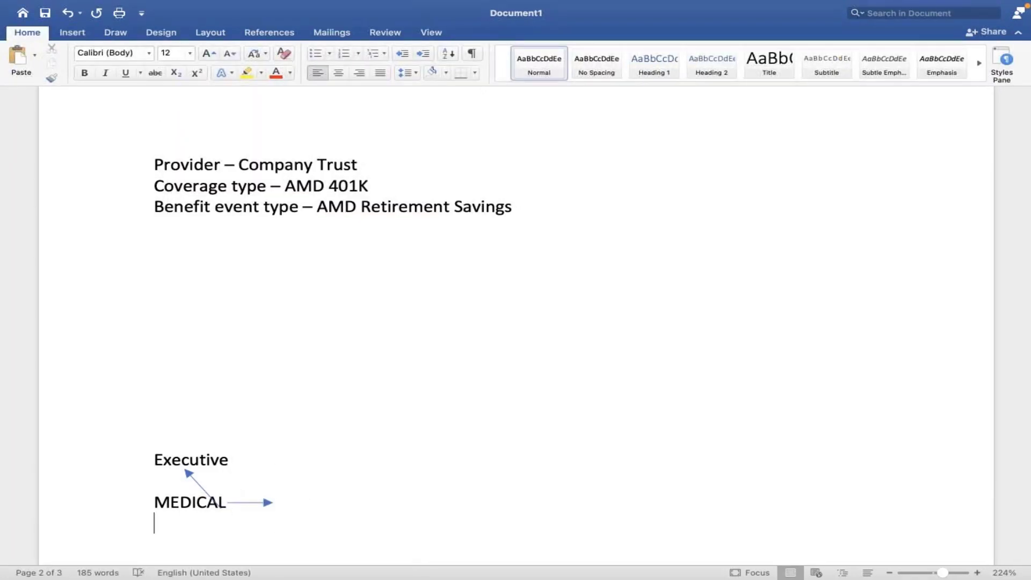
Step: Type 'Management' after MEDICAL as the label for the right-pointing arrow
{"action": "scroll", "coordinate": [299, 483], "scroll_direction": "down", "scroll_amount": 2}
{"action": "left_click", "coordinate": [297, 461]}
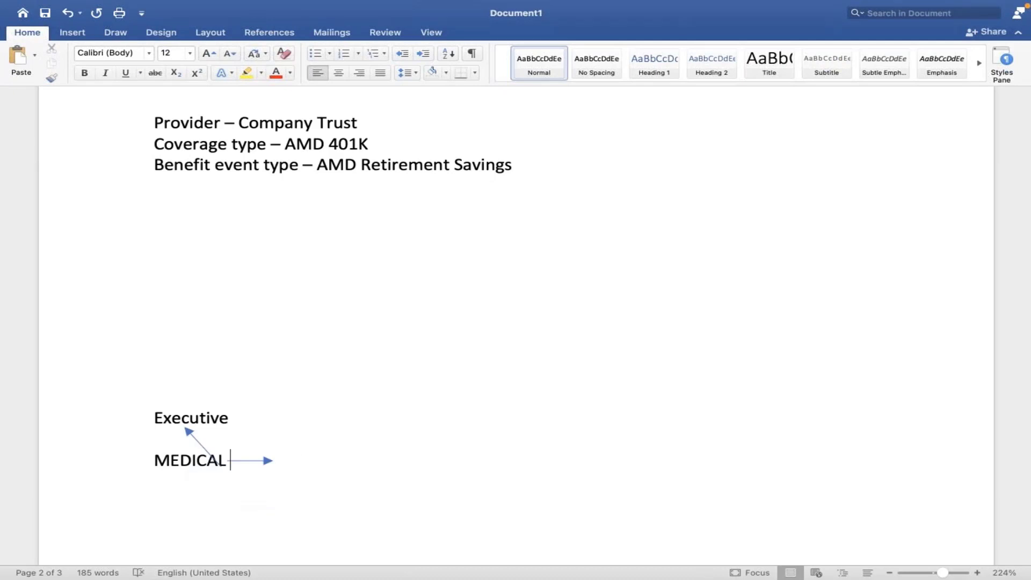
{"action": "left_click", "coordinate": [282, 460]}
{"action": "type", "text": "Management"}
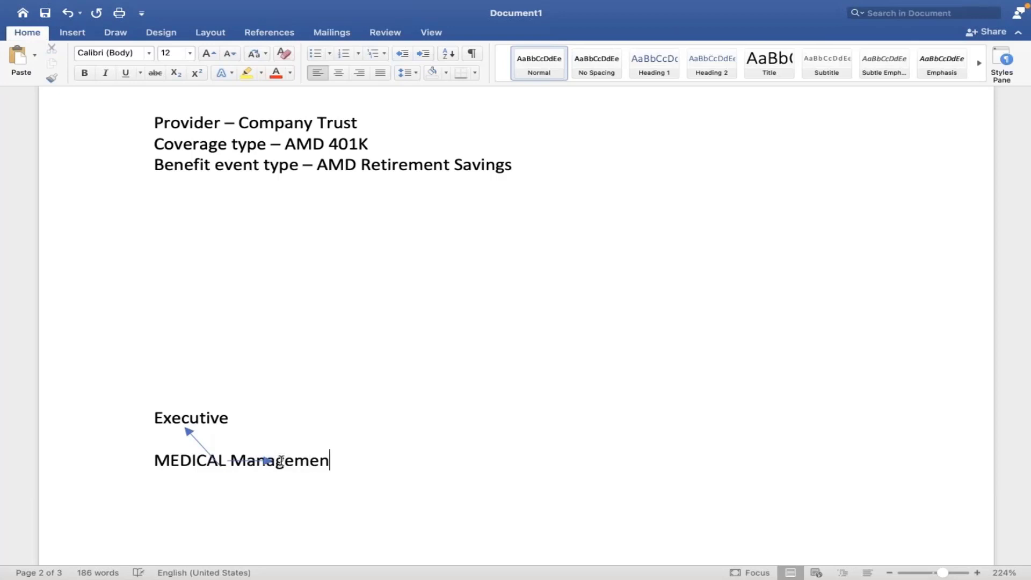
{"action": "key", "text": "Left"}
{"action": "key", "text": "Left"}
{"action": "key", "text": "Left"}
{"action": "key", "text": "Left"}
{"action": "key", "text": "Left"}
{"action": "key", "text": "Left"}
{"action": "key", "text": "Left"}
{"action": "key", "text": "Left"}
{"action": "key", "text": "Left"}
{"action": "key", "text": "Left"}
{"action": "key", "text": "Left"}
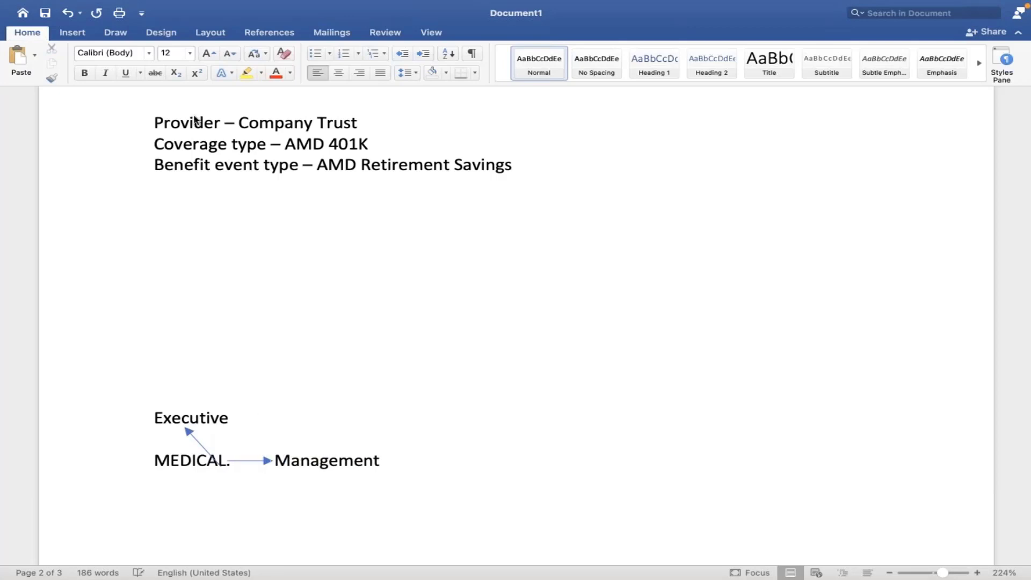
Step: Draw a downward arrow from MEDICAL and type 'Non Management' below it
{"action": "left_click", "coordinate": [72, 32]}
{"action": "left_click", "coordinate": [197, 59]}
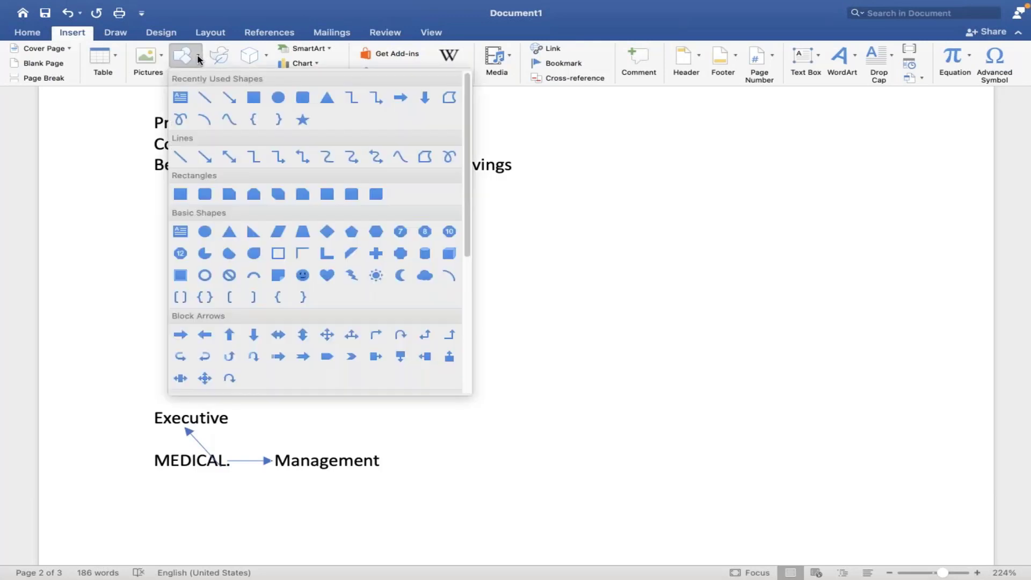
{"action": "left_click", "coordinate": [225, 97]}
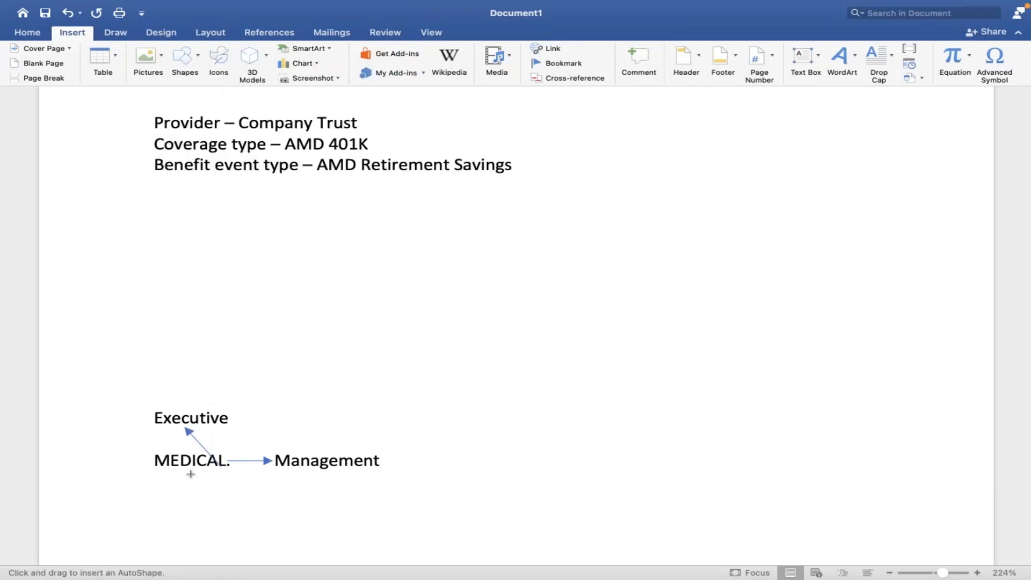
{"action": "left_click_drag", "start_coordinate": [190, 475], "coordinate": [184, 526]}
{"action": "left_click", "coordinate": [186, 542]}
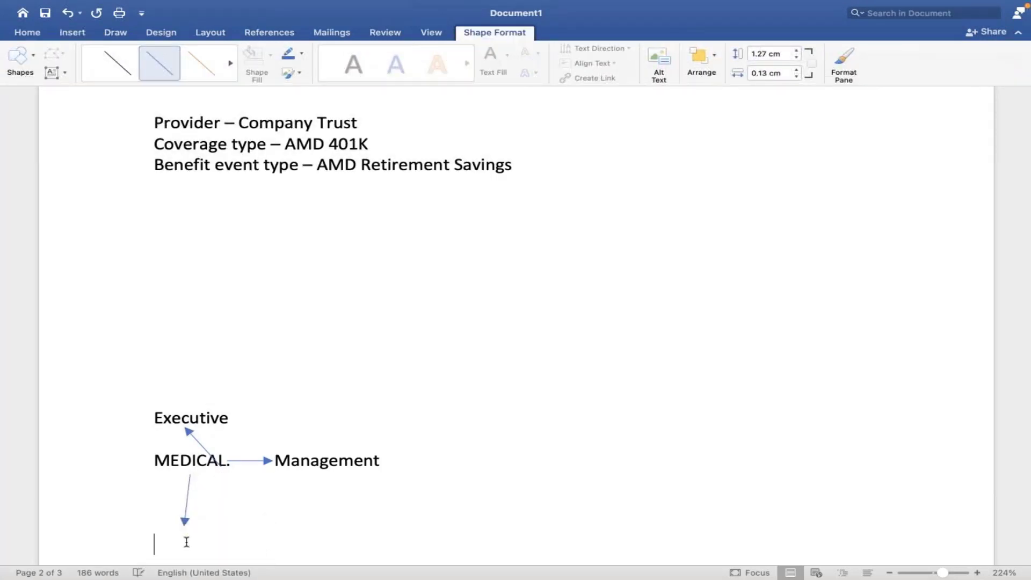
{"action": "type", "text": "Non Manage"}
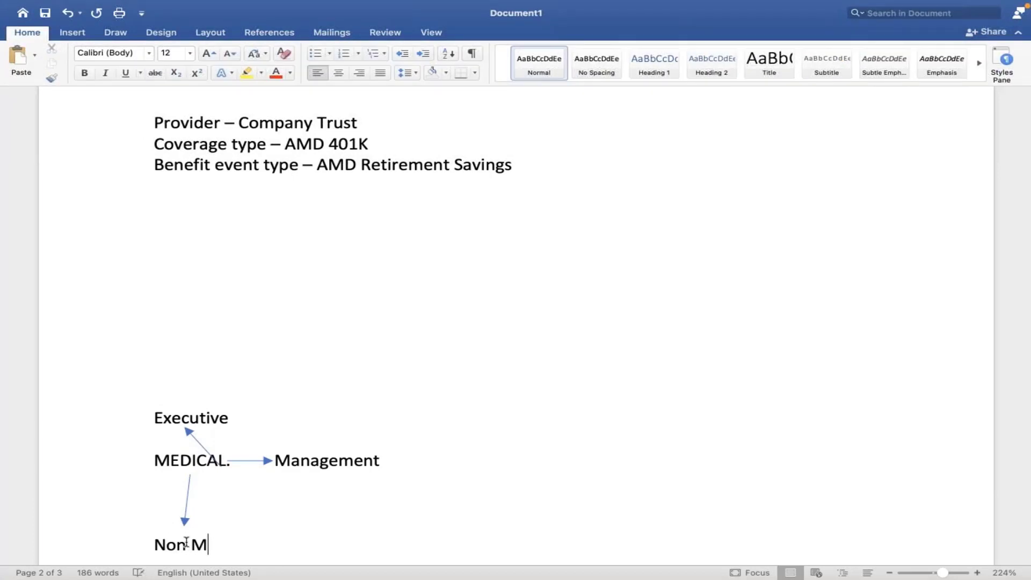
{"action": "type", "text": "ment"}
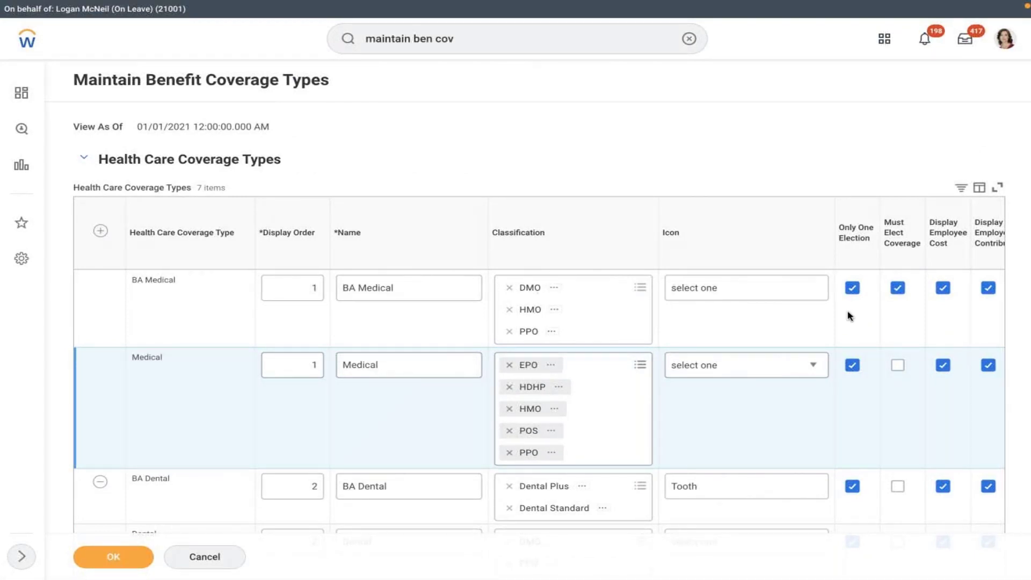
Step: Check the Word notes, then confirm the Maintain Benefit Coverage Types changes in Workday
{"action": "key", "text": "ctrl+Left"}
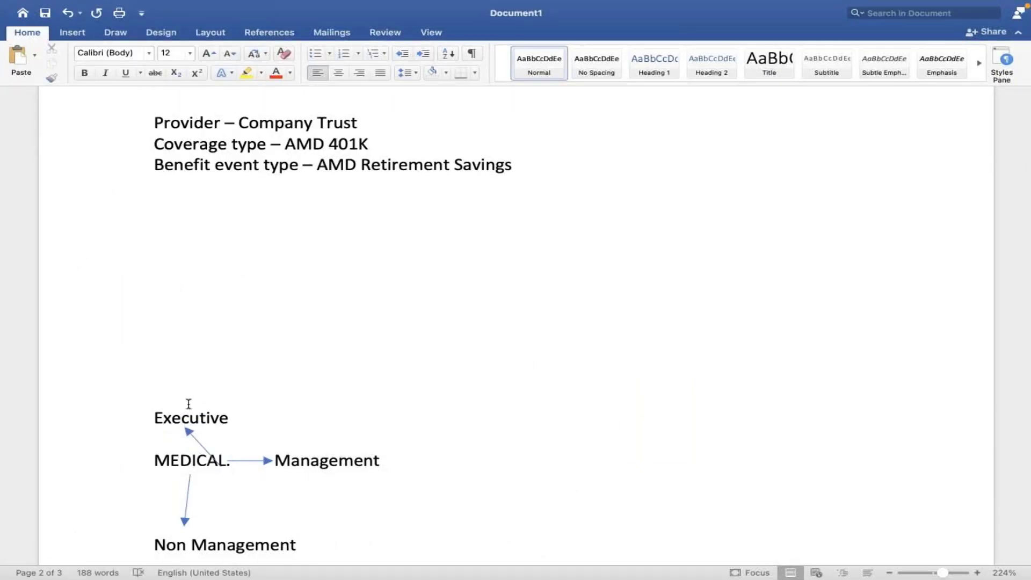
{"action": "key", "text": "ctrl+Right"}
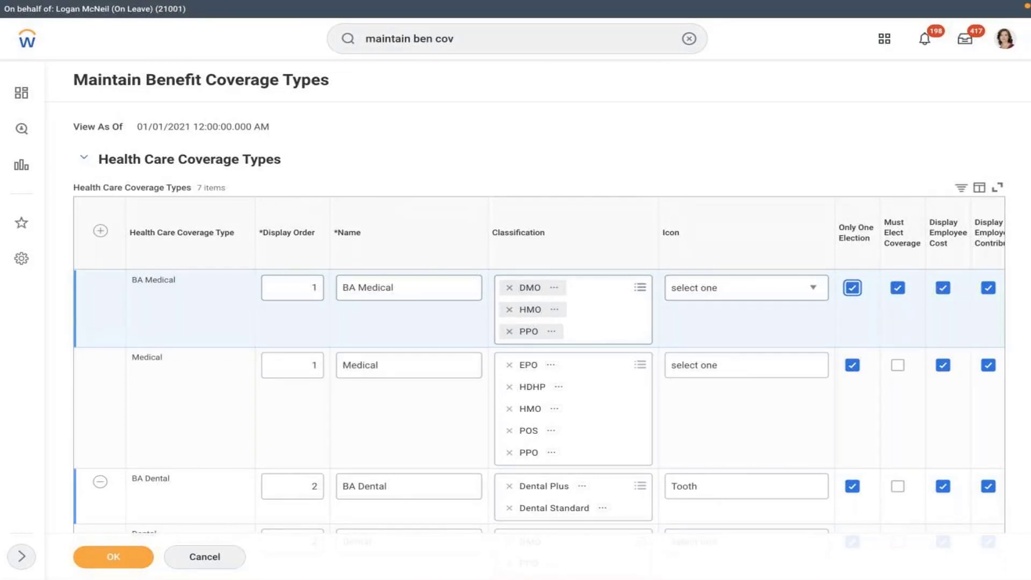
{"action": "left_click", "coordinate": [86, 556]}
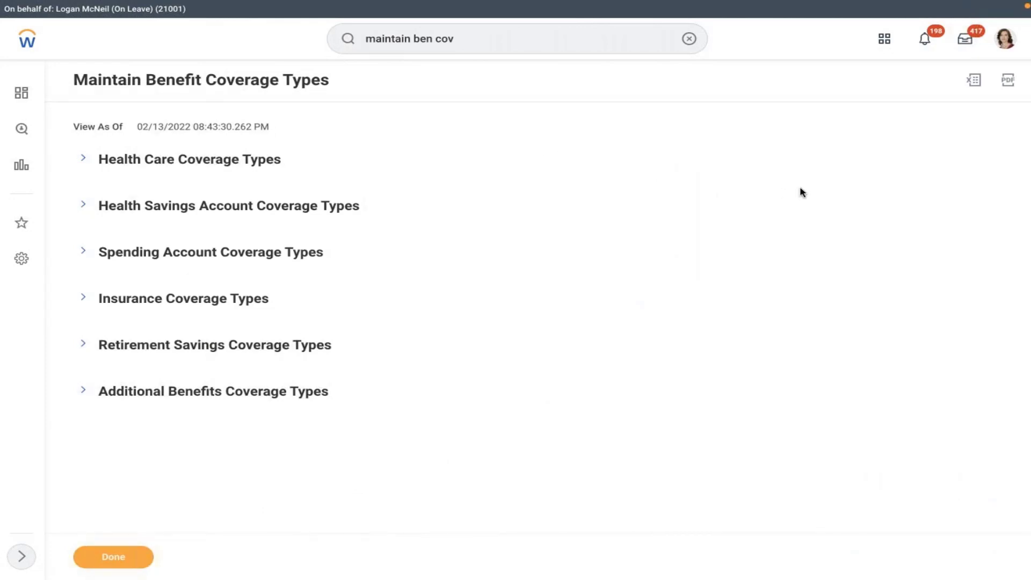
Step: Search 'create ben plan' and open the Create Benefit Plan task
{"action": "left_click", "coordinate": [687, 39]}
{"action": "left_click", "coordinate": [604, 45]}
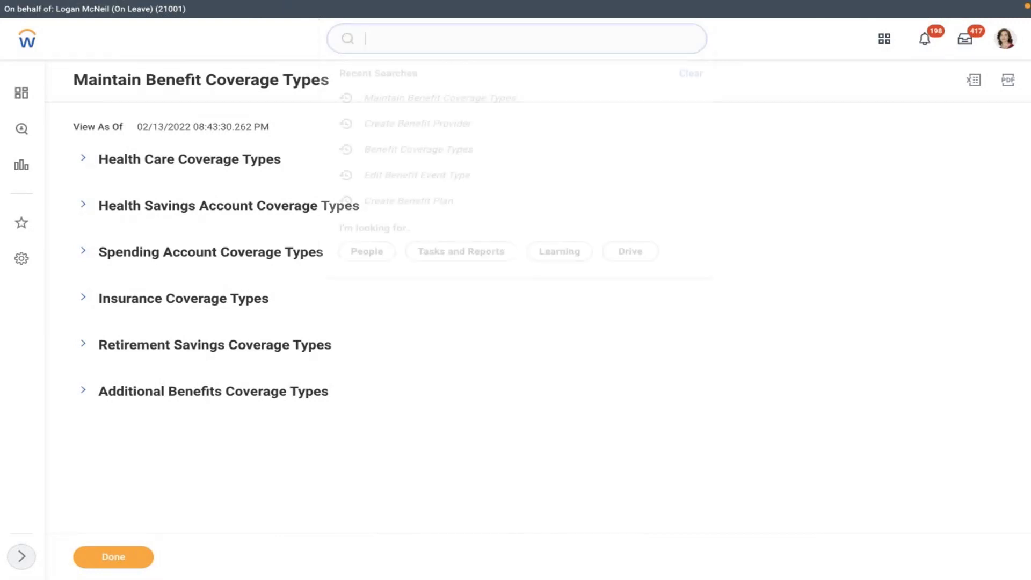
{"action": "type", "text": "create b"}
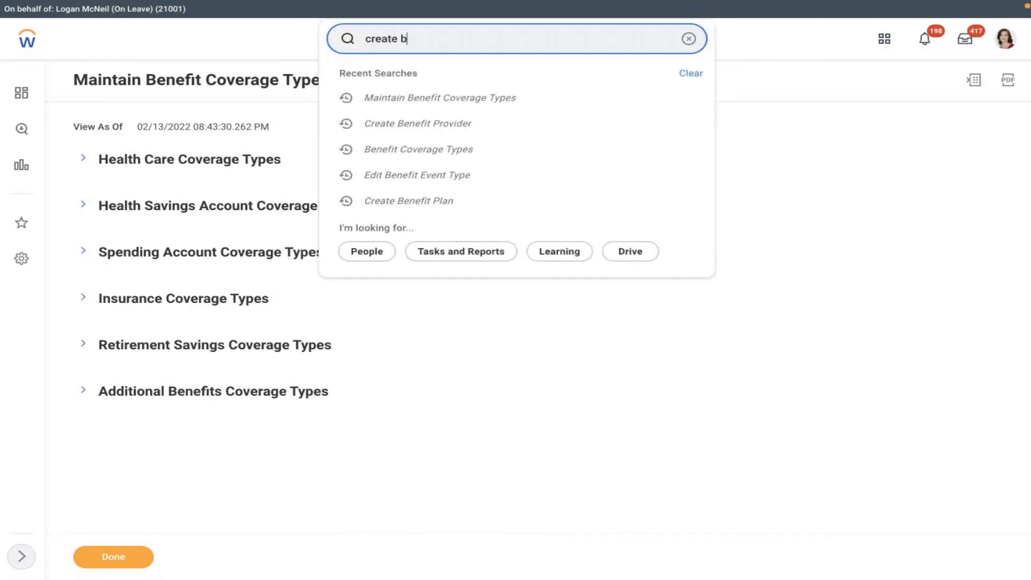
{"action": "type", "text": "en plna"}
{"action": "key", "text": "BackSpace"}
{"action": "key", "text": "BackSpace"}
{"action": "type", "text": "an"}
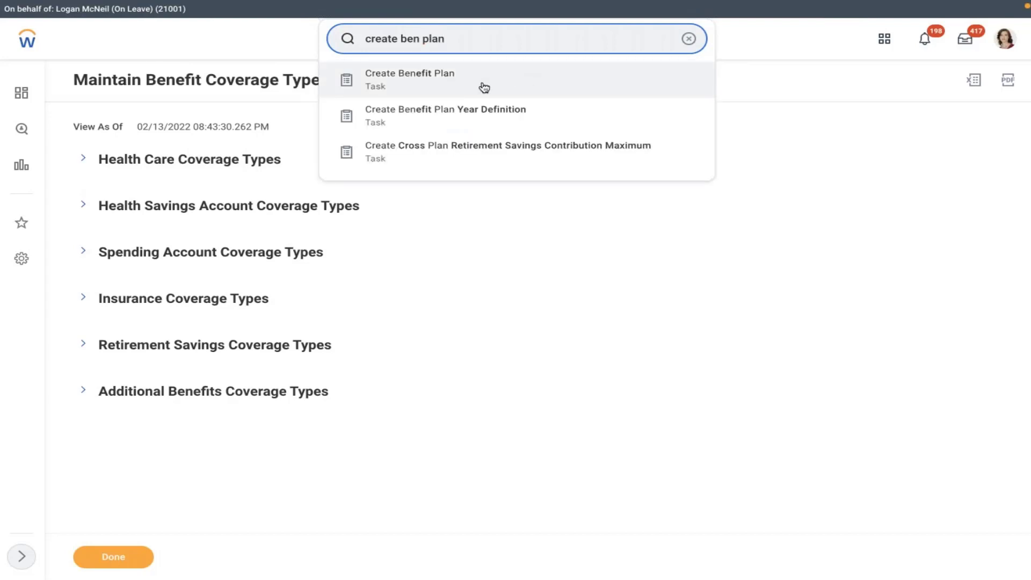
{"action": "left_click", "coordinate": [483, 87]}
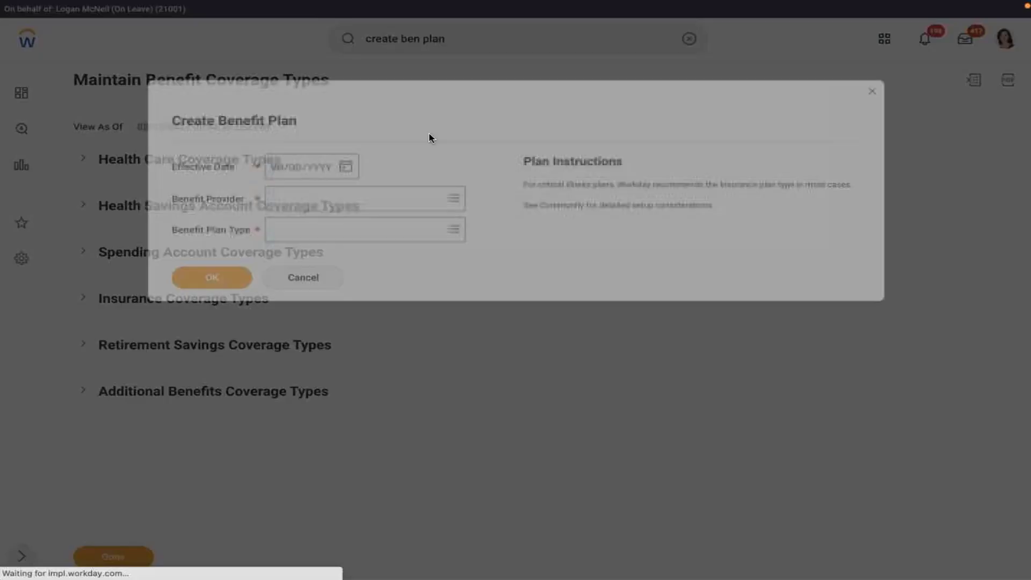
Step: Set the plan's effective date to 01/01/2022 from the calendar
{"action": "left_click", "coordinate": [345, 165]}
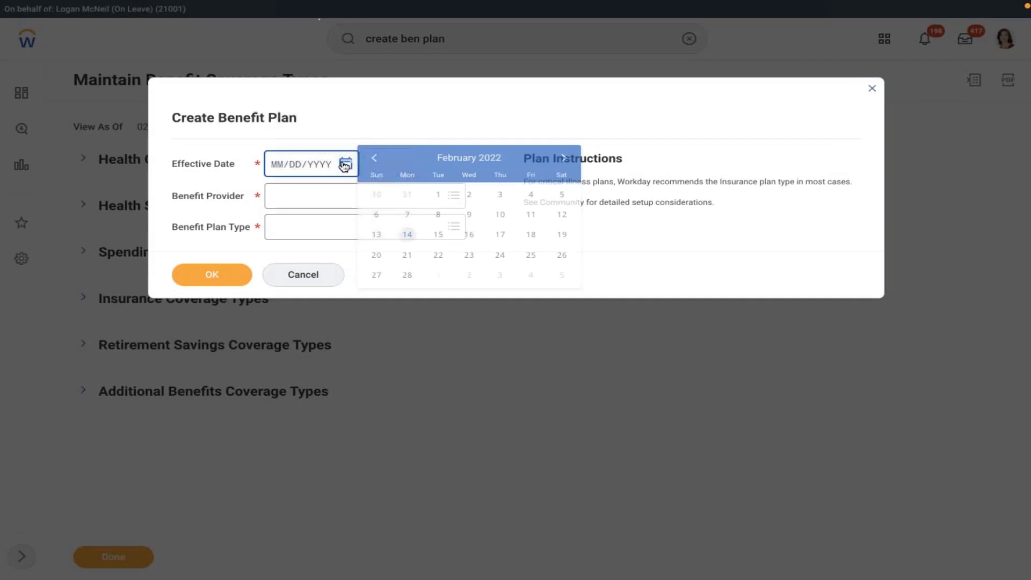
{"action": "left_click", "coordinate": [375, 158]}
{"action": "left_click", "coordinate": [562, 159]}
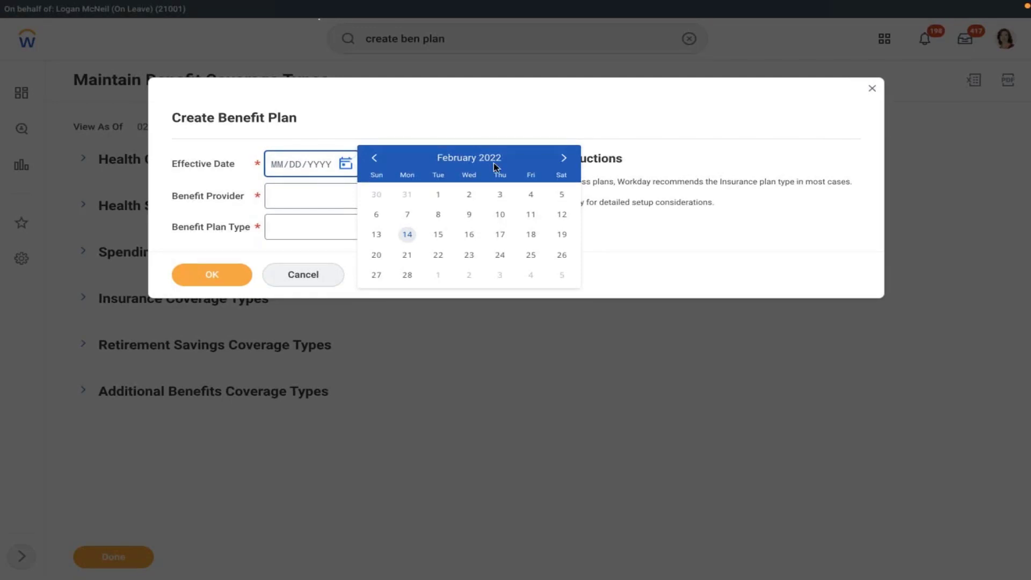
{"action": "left_click", "coordinate": [374, 158]}
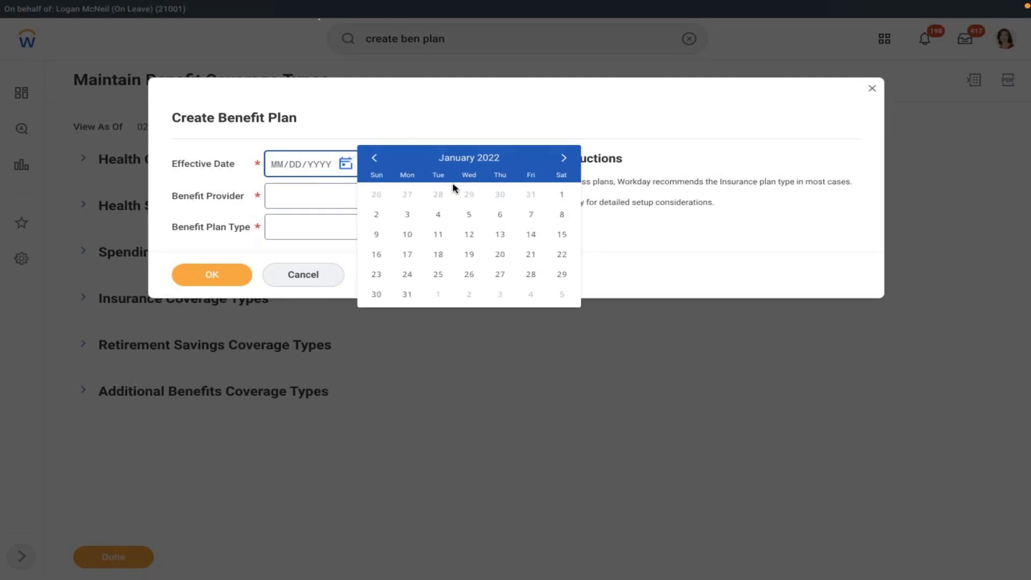
{"action": "left_click", "coordinate": [560, 194]}
Step: Choose Company Owned Trust as provider and Retirement Savings Plan as type, then confirm
{"action": "left_click", "coordinate": [351, 208]}
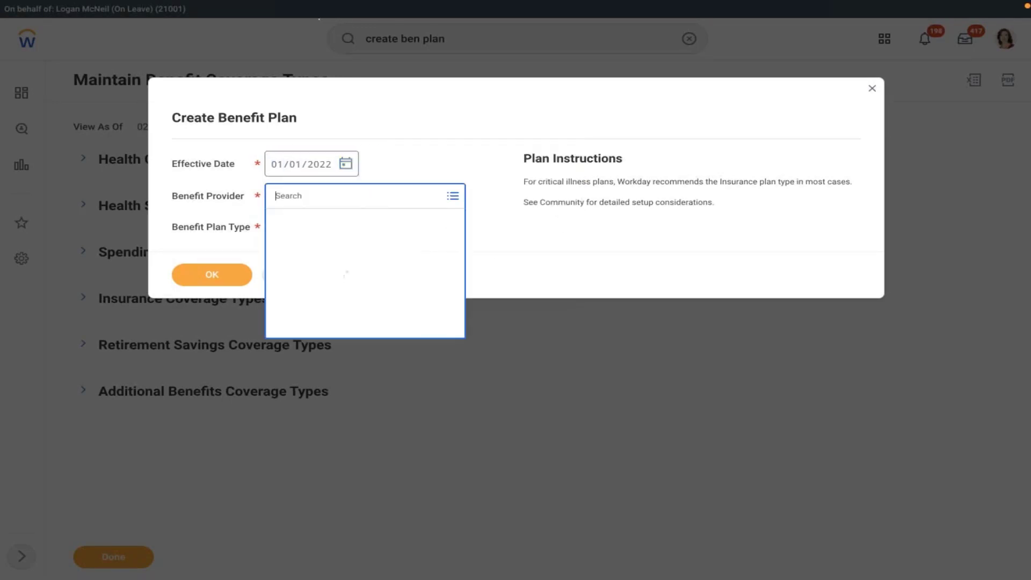
{"action": "type", "text": "co"}
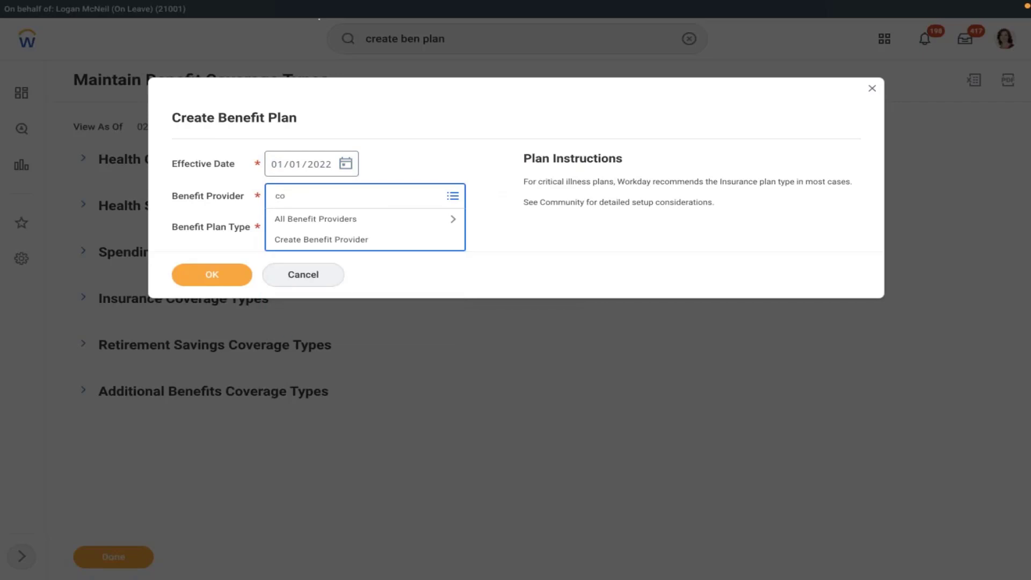
{"action": "key", "text": "Return"}
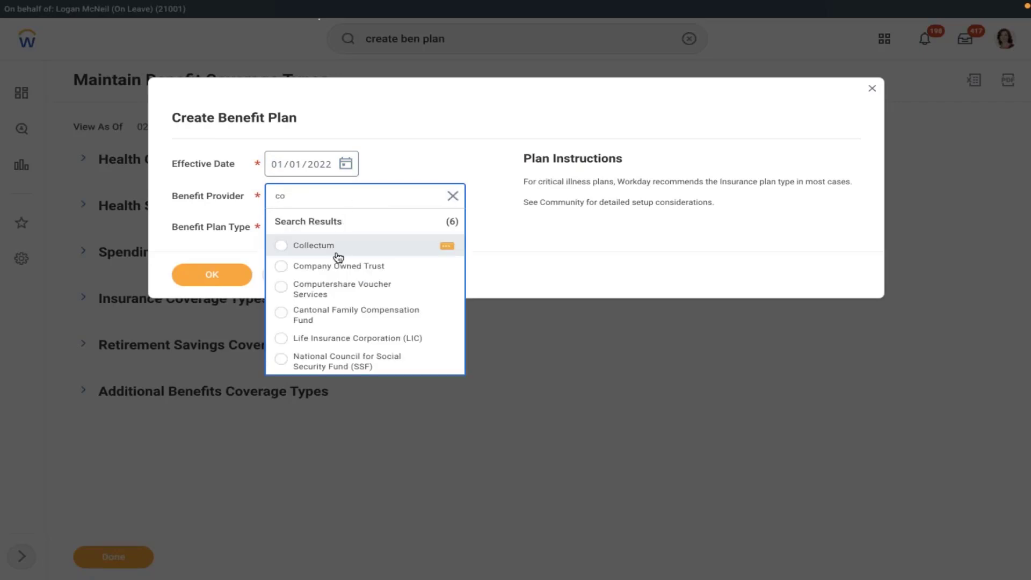
{"action": "left_click", "coordinate": [338, 265]}
{"action": "left_click", "coordinate": [317, 232]}
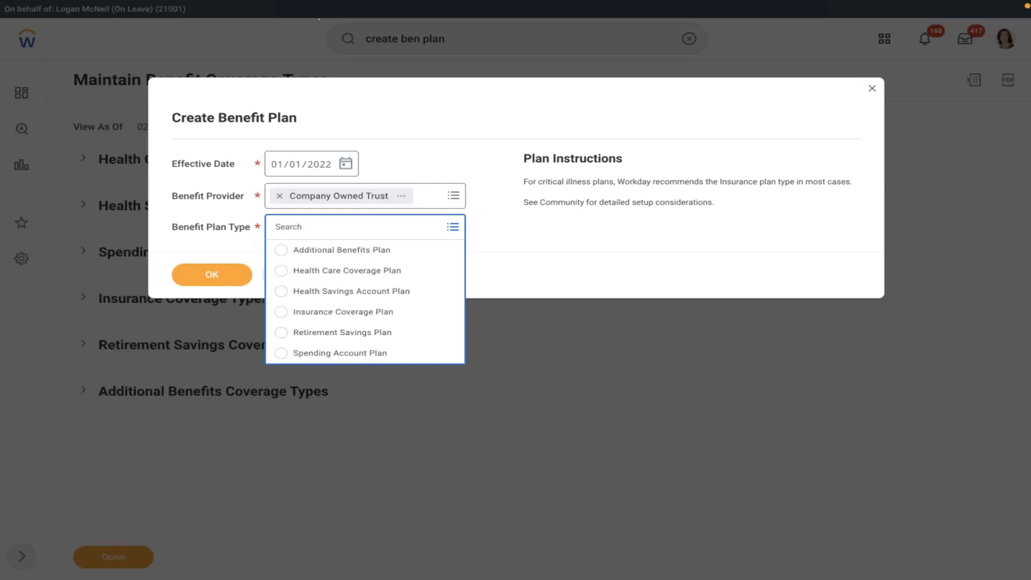
{"action": "left_click", "coordinate": [334, 332]}
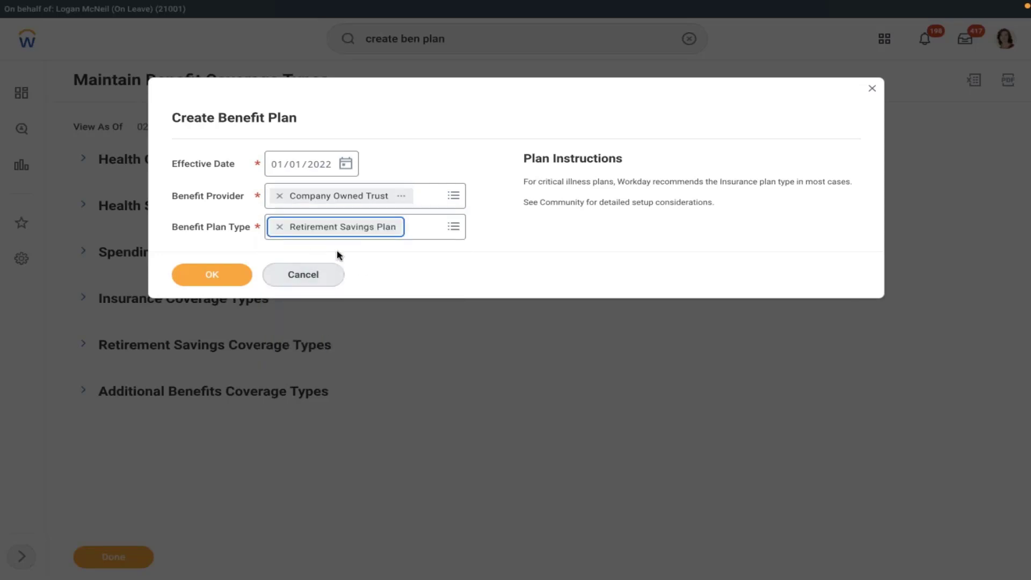
{"action": "left_click", "coordinate": [206, 274]}
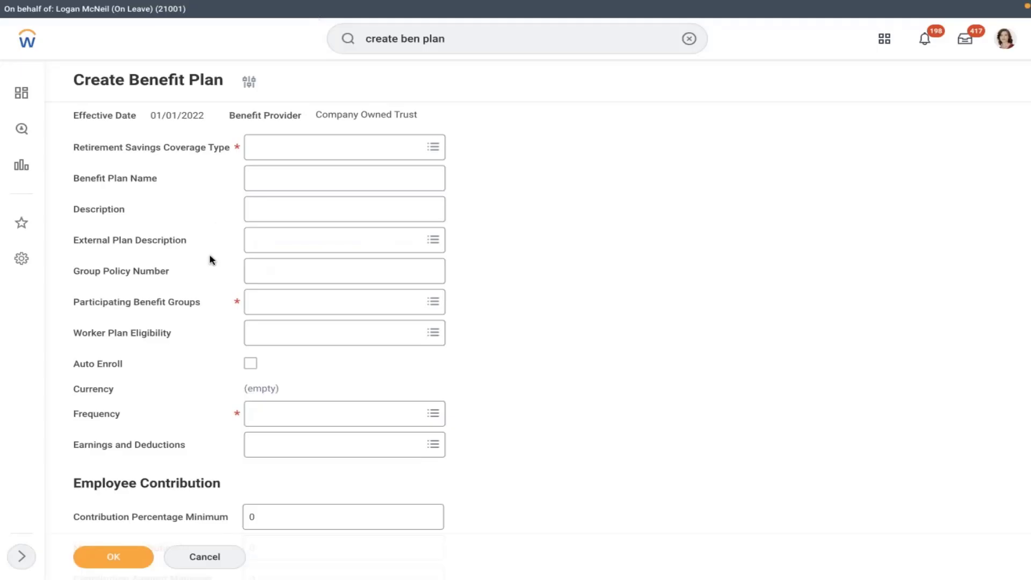
Step: Pick AMD 401K coverage and describe it as 'AMD 401K Is mandatory benefit plan for Regular employees'
{"action": "left_click", "coordinate": [320, 146]}
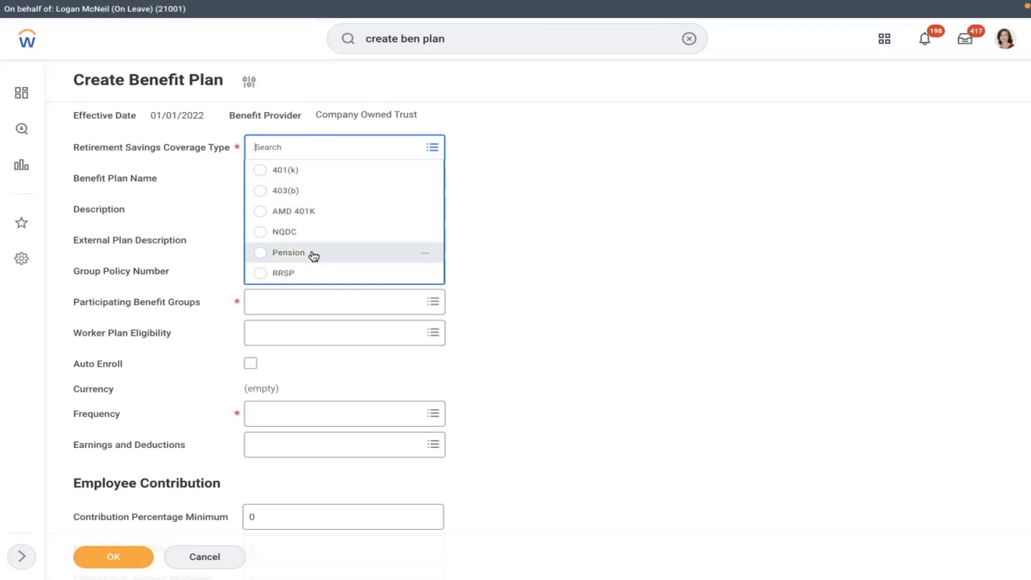
{"action": "left_click", "coordinate": [553, 142]}
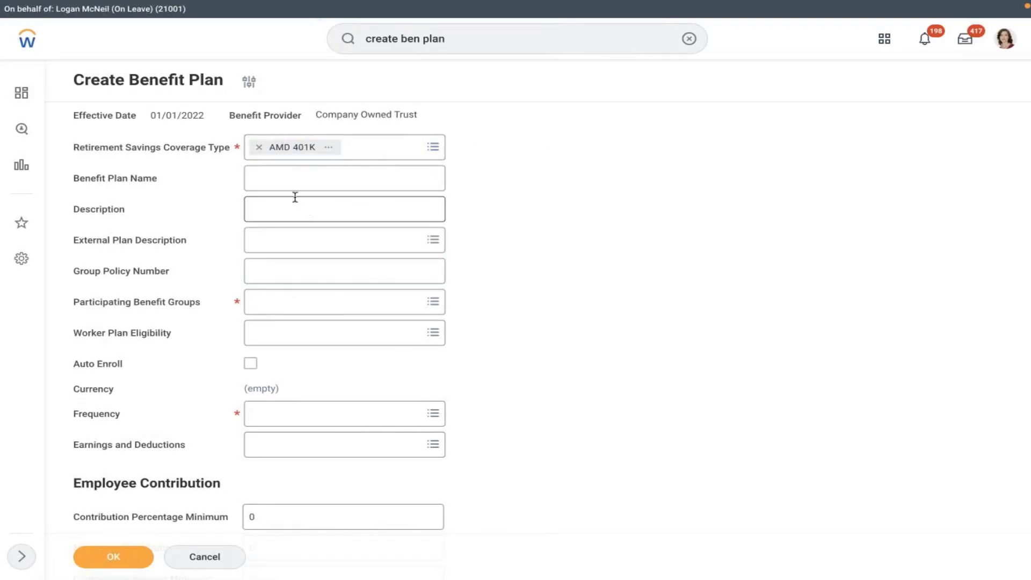
{"action": "left_click", "coordinate": [297, 179]}
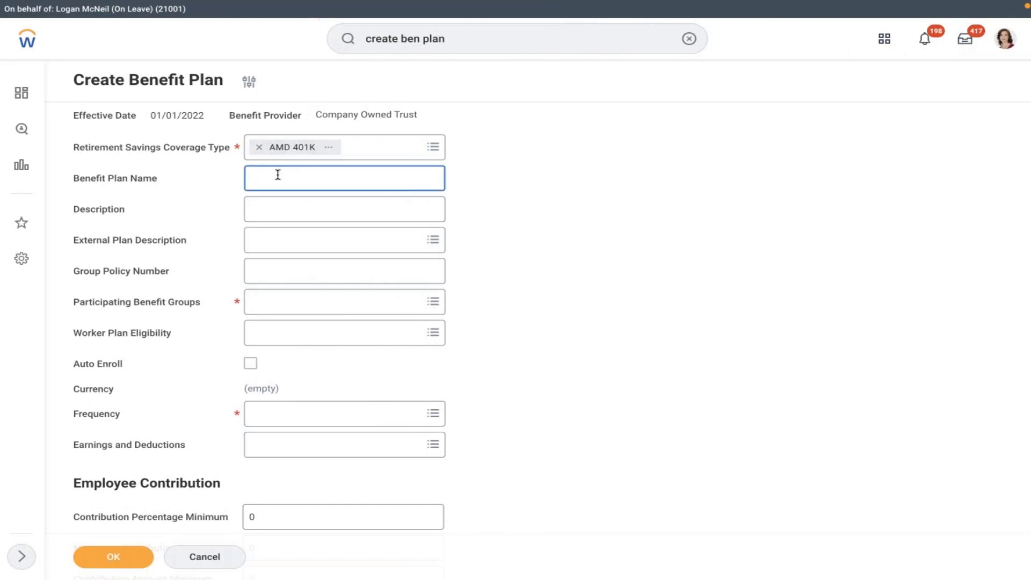
{"action": "left_click", "coordinate": [291, 210]}
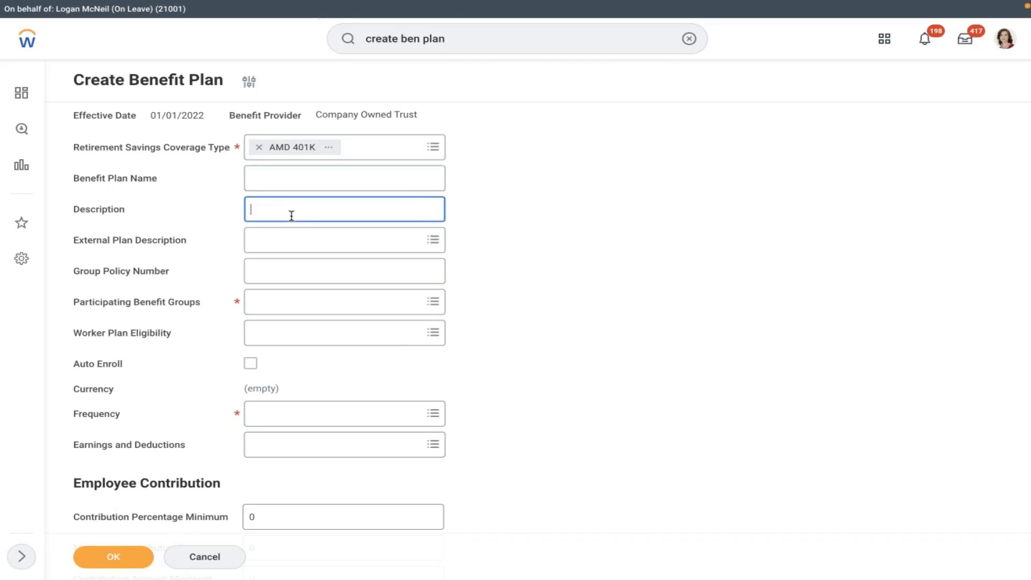
{"action": "type", "text": "AMD 401K Is mandatory benefit plan f"}
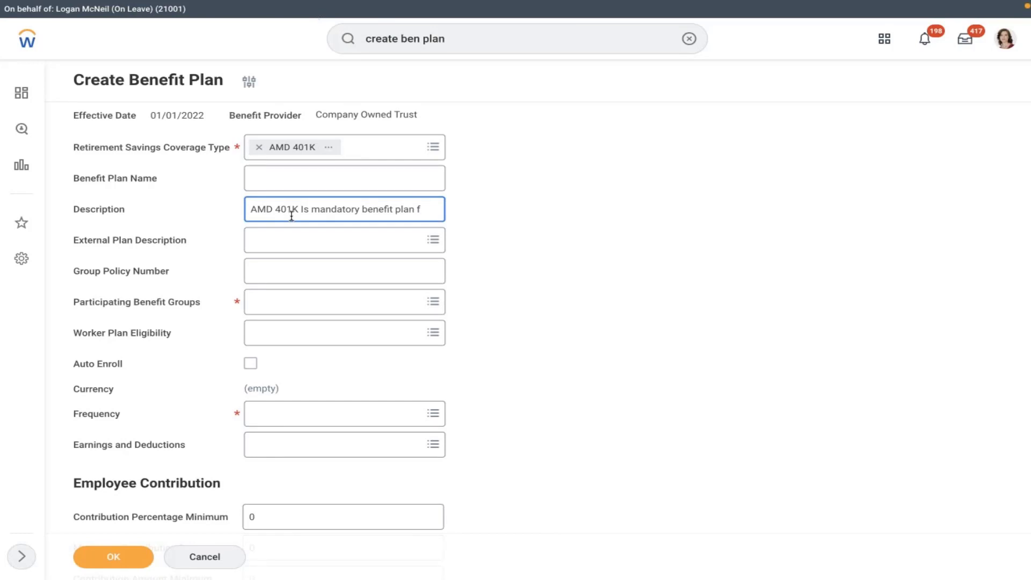
{"action": "type", "text": "or Regular emplo"}
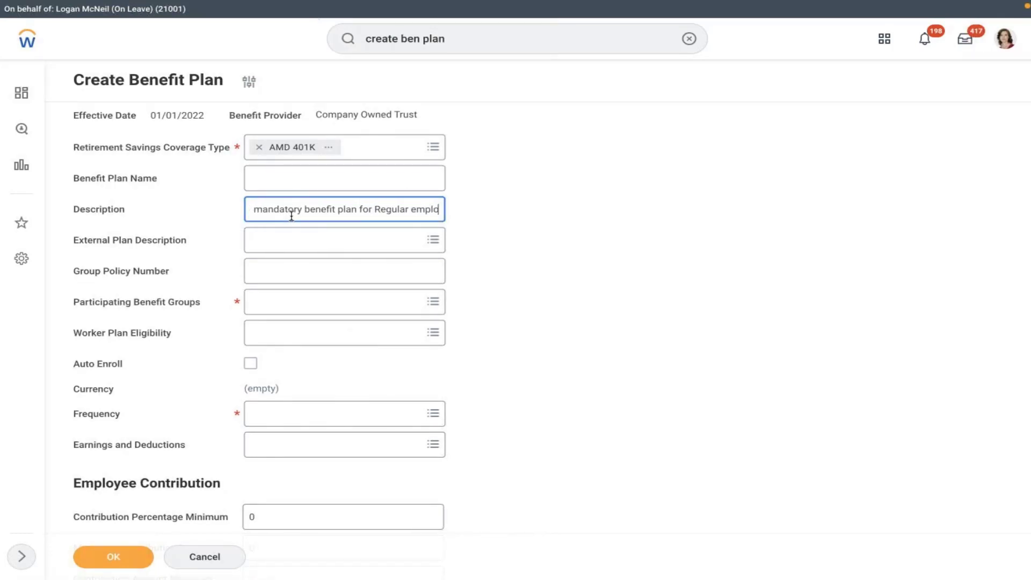
{"action": "type", "text": "yees"}
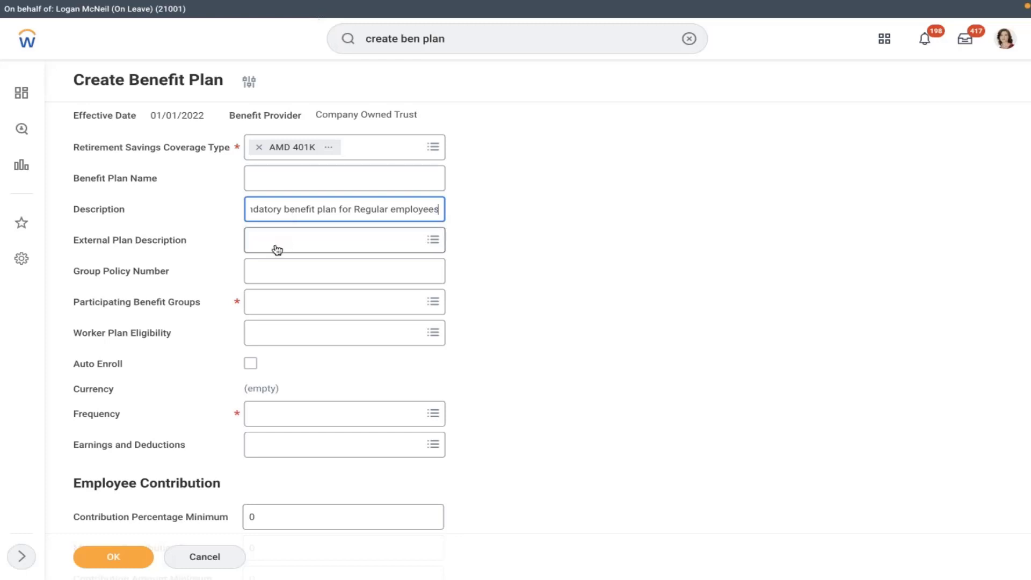
{"action": "left_click", "coordinate": [276, 249]}
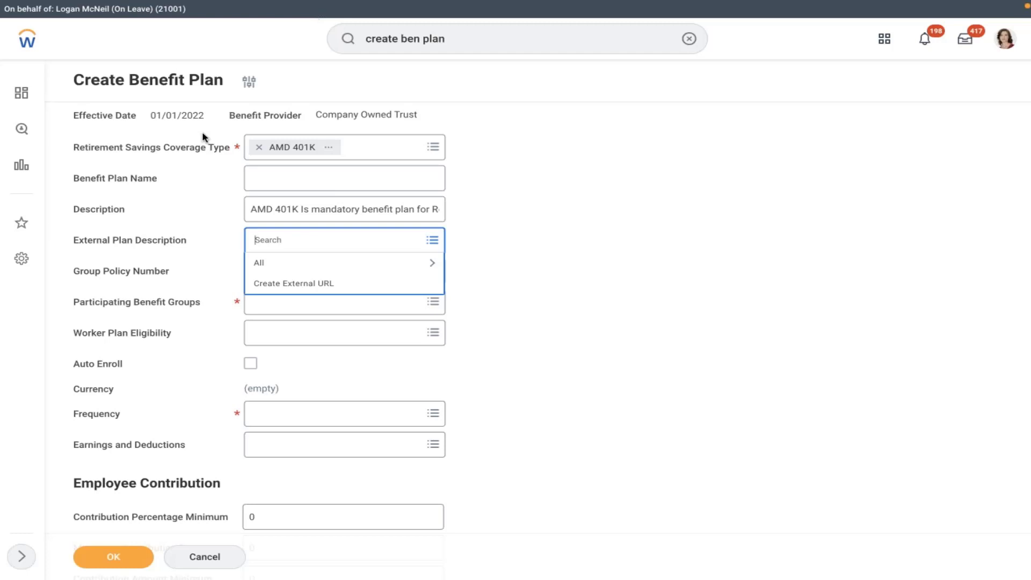
{"action": "left_click", "coordinate": [315, 285]}
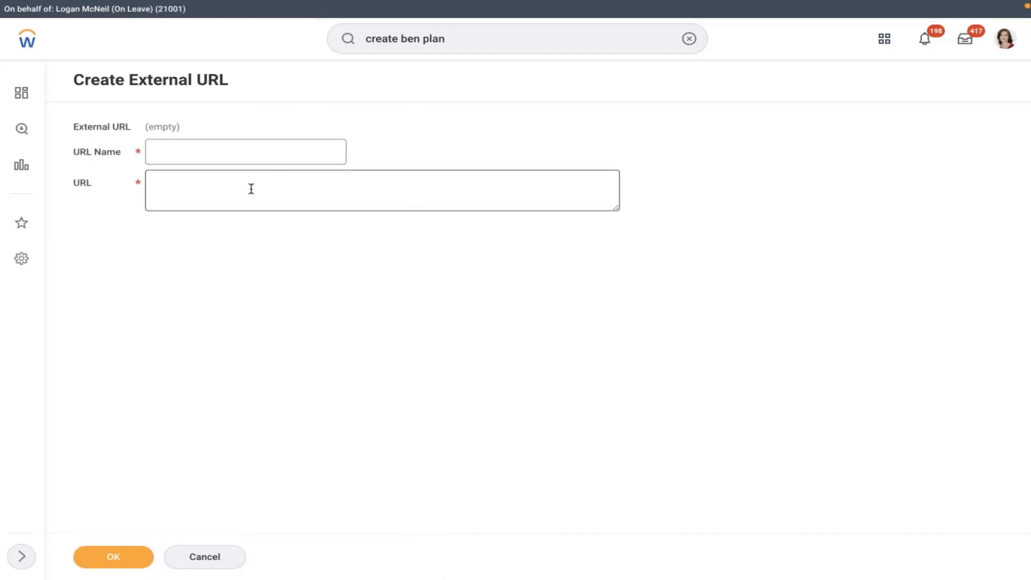
{"action": "left_click", "coordinate": [217, 560]}
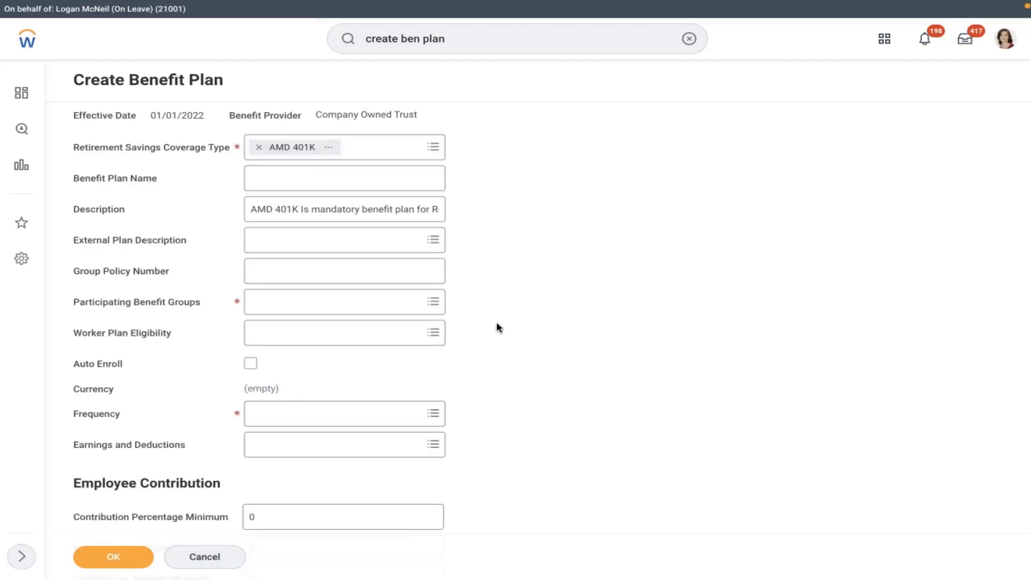
{"action": "left_click", "coordinate": [319, 279]}
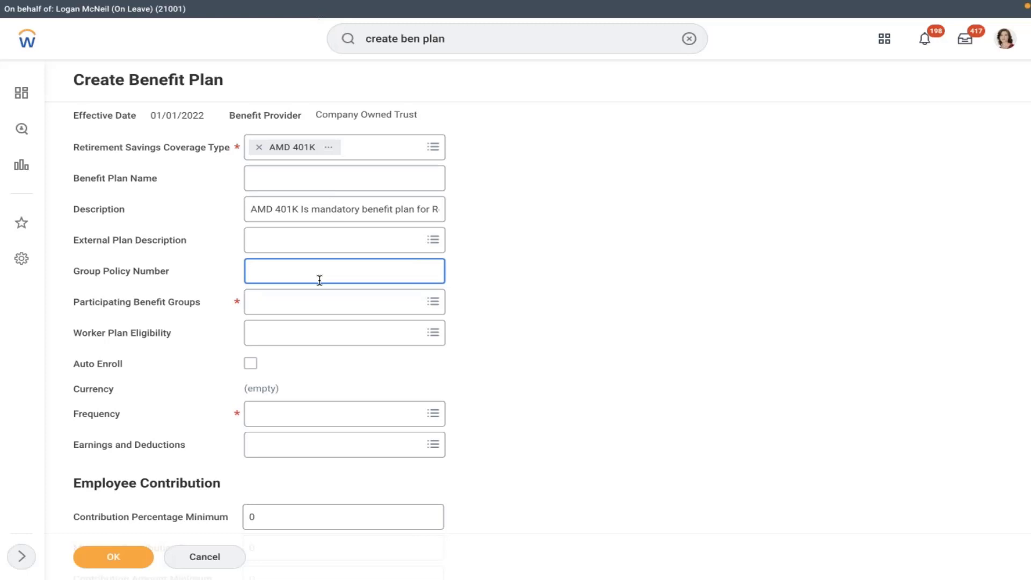
Step: Add Active Employees in U.S. - Salaried from Benefit Groups Available as the participating group
{"action": "left_click", "coordinate": [302, 309]}
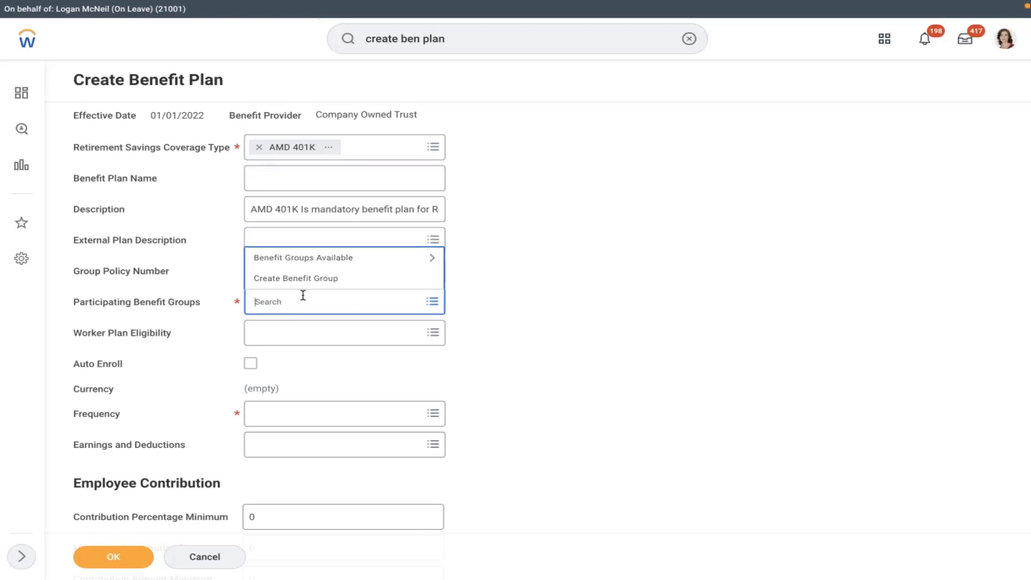
{"action": "left_click", "coordinate": [294, 259]}
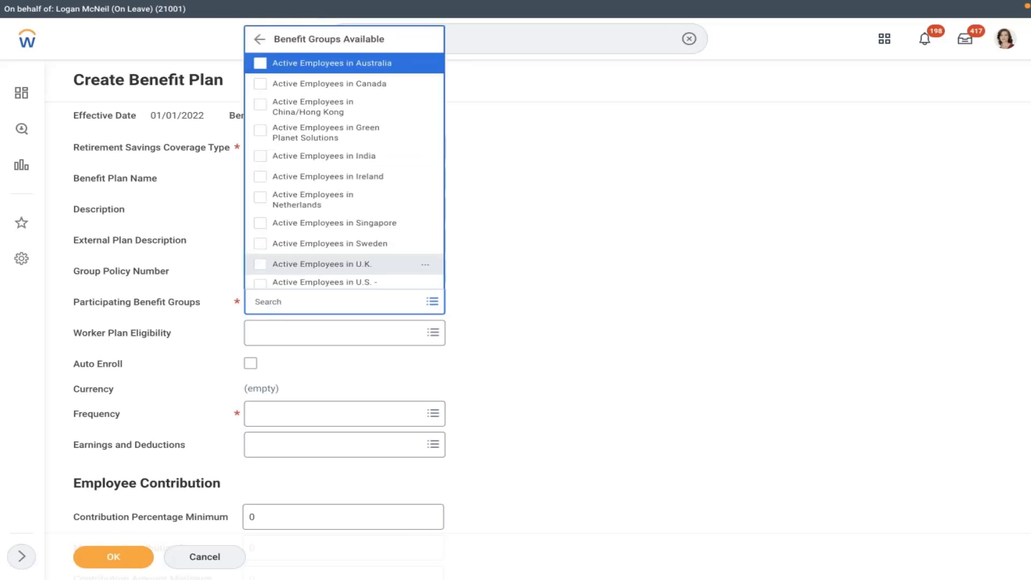
{"action": "key", "text": "Down"}
{"action": "key", "text": "Down"}
{"action": "key", "text": "Down"}
{"action": "key", "text": "Down"}
{"action": "key", "text": "Down"}
{"action": "key", "text": "Down"}
{"action": "key", "text": "Down"}
{"action": "key", "text": "Down"}
{"action": "key", "text": "Down"}
{"action": "key", "text": "Down"}
{"action": "key", "text": "Down"}
{"action": "key", "text": "Down"}
{"action": "key", "text": "Down"}
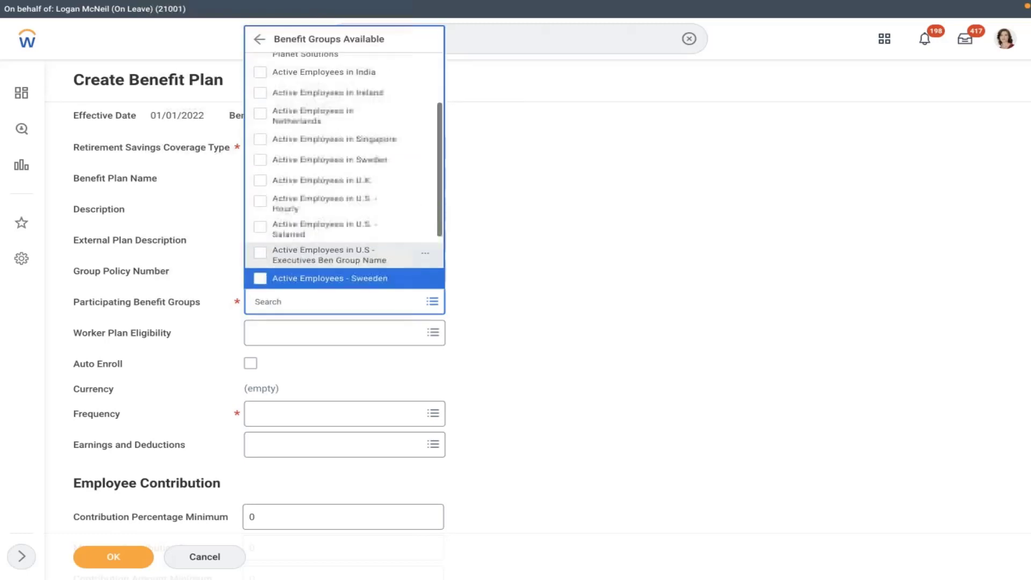
{"action": "key", "text": "Down"}
{"action": "key", "text": "Down"}
{"action": "key", "text": "Down"}
{"action": "key", "text": "Down"}
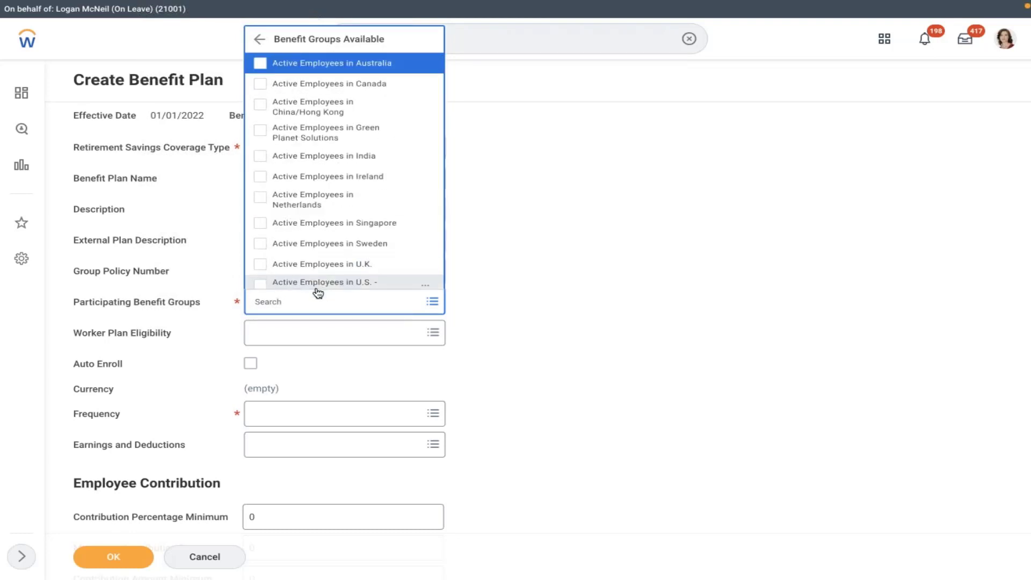
{"action": "key", "text": "Down"}
{"action": "key", "text": "Down"}
{"action": "key", "text": "Down"}
{"action": "key", "text": "Down"}
{"action": "key", "text": "Down"}
{"action": "key", "text": "Down"}
{"action": "key", "text": "Down"}
{"action": "key", "text": "Down"}
{"action": "key", "text": "Down"}
{"action": "key", "text": "Down"}
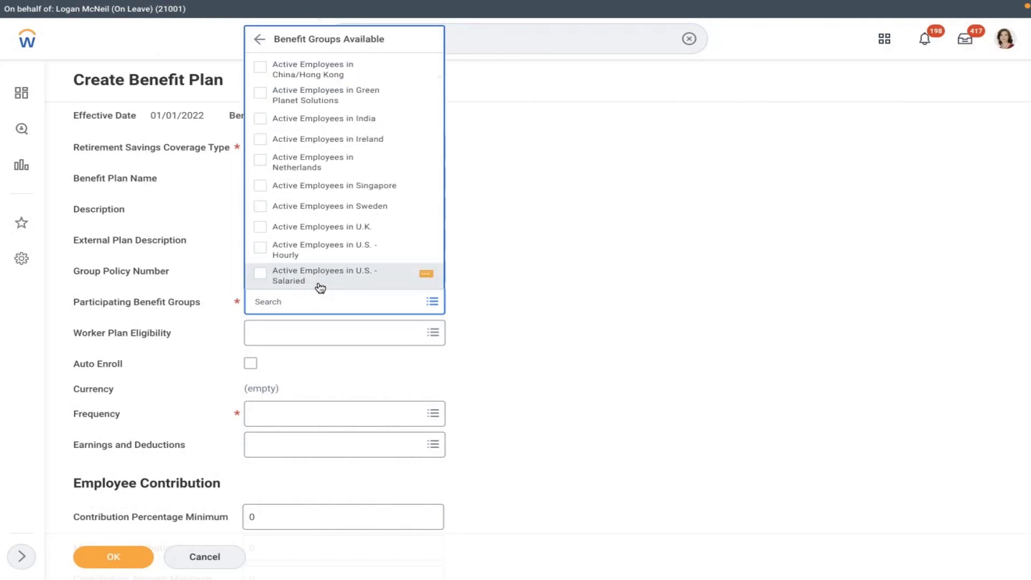
{"action": "key", "text": "Return"}
{"action": "left_click", "coordinate": [520, 191]}
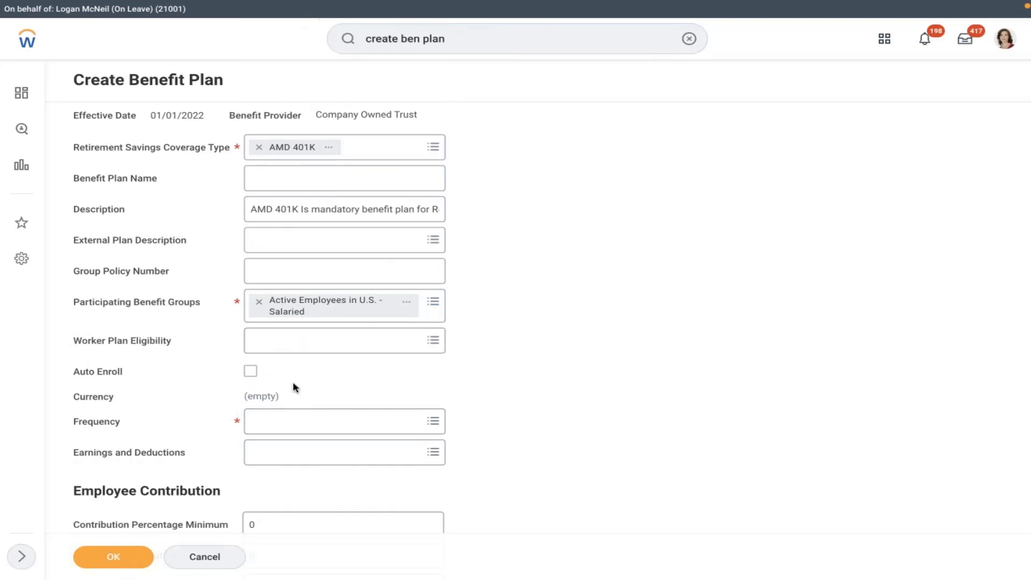
Step: Turn on Auto Enroll and set the plan frequency to Monthly
{"action": "left_click", "coordinate": [249, 372]}
{"action": "scroll", "coordinate": [564, 379], "scroll_direction": "down", "scroll_amount": 3}
{"action": "left_click", "coordinate": [395, 294]}
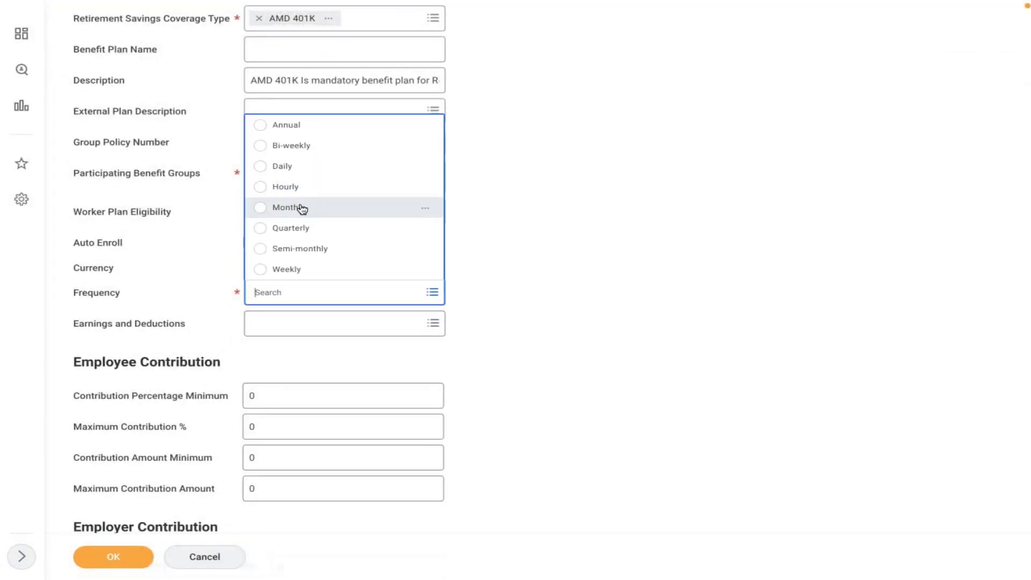
{"action": "left_click", "coordinate": [302, 208]}
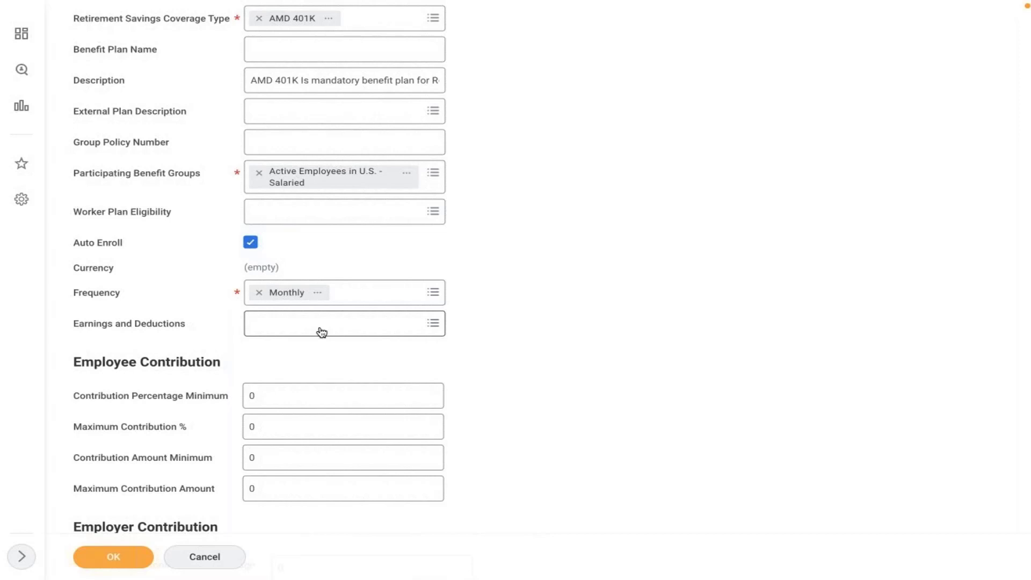
{"action": "left_click", "coordinate": [348, 324]}
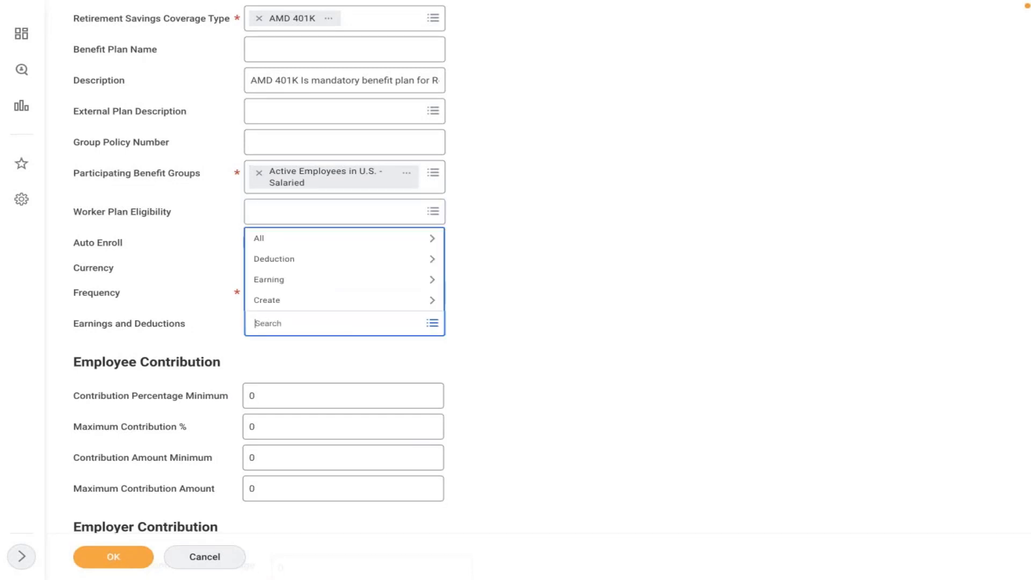
{"action": "left_click", "coordinate": [573, 218]}
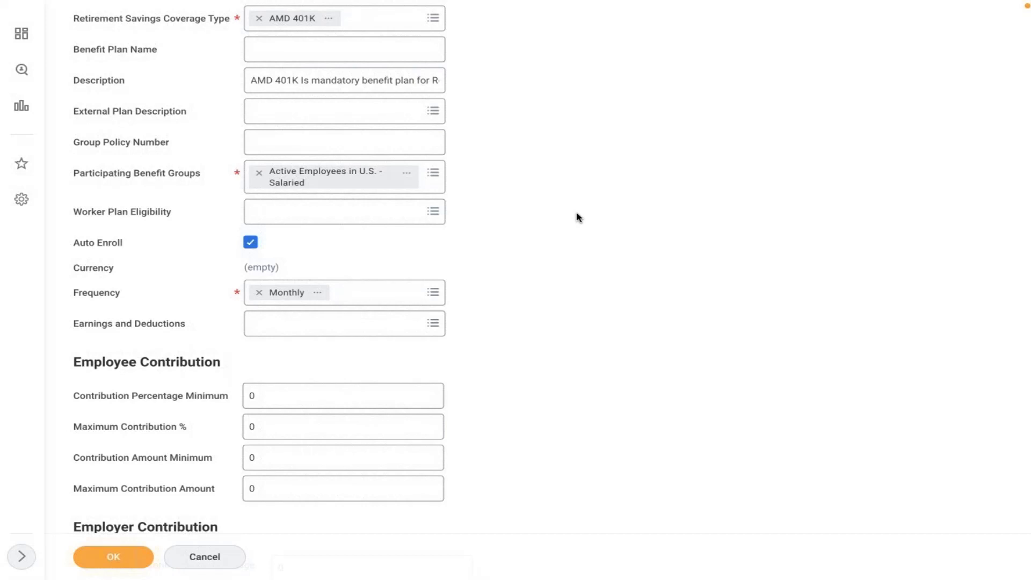
{"action": "left_click", "coordinate": [333, 324]}
{"action": "type", "text": "40"}
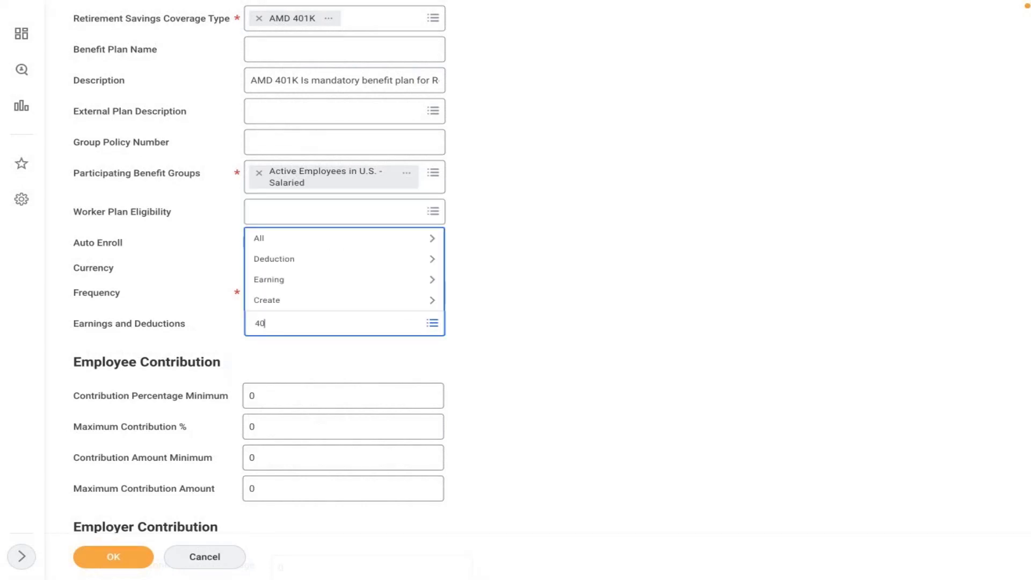
{"action": "type", "text": "1k"}
{"action": "key", "text": "Return"}
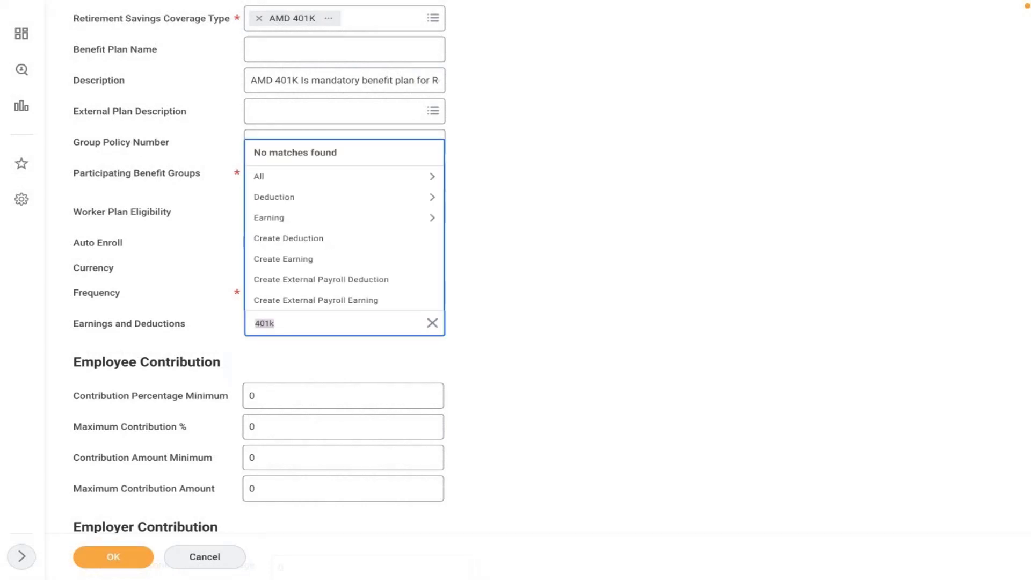
{"action": "left_click", "coordinate": [283, 217]}
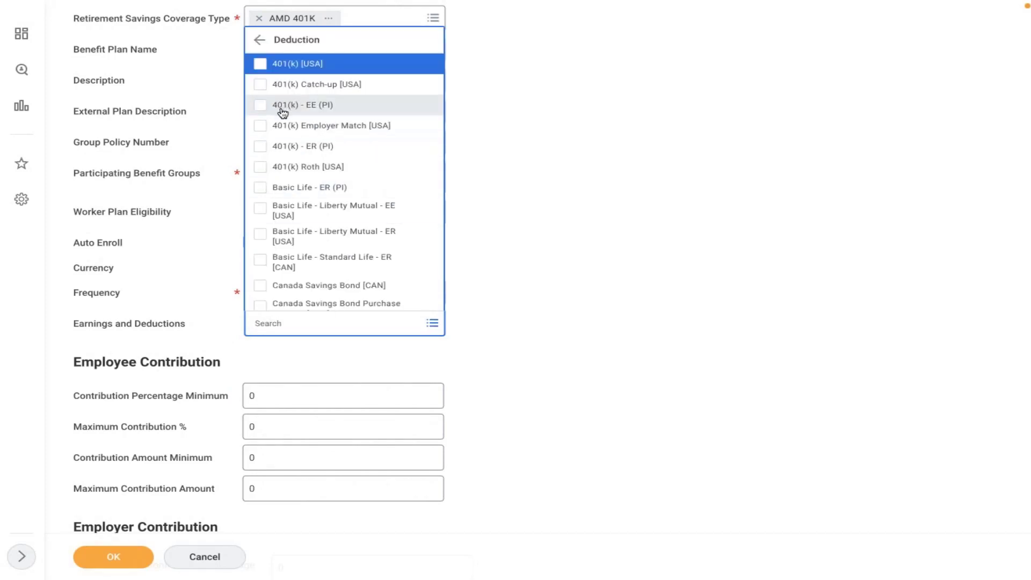
{"action": "left_click", "coordinate": [282, 65]}
{"action": "left_click", "coordinate": [507, 164]}
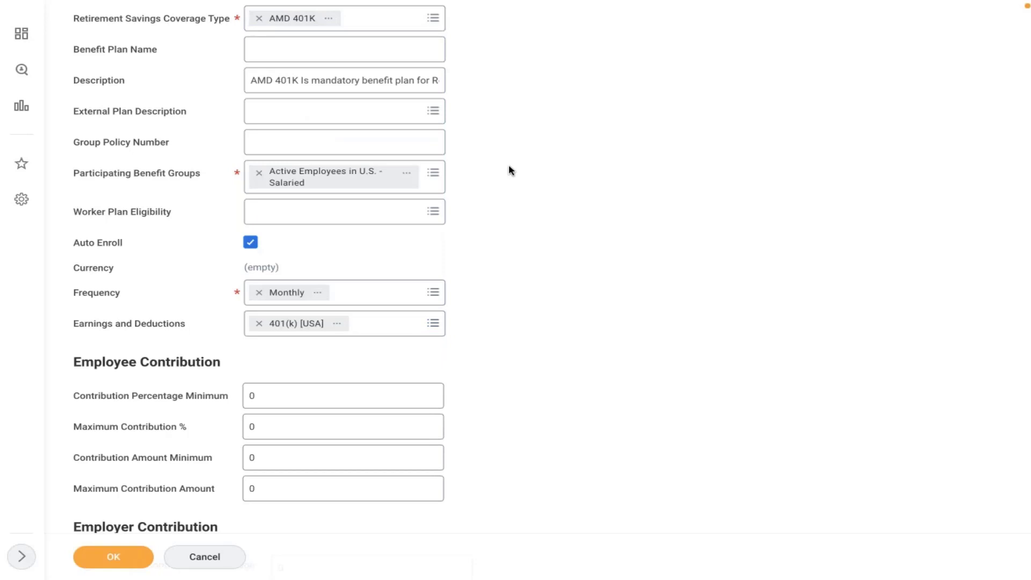
{"action": "left_click", "coordinate": [258, 323]}
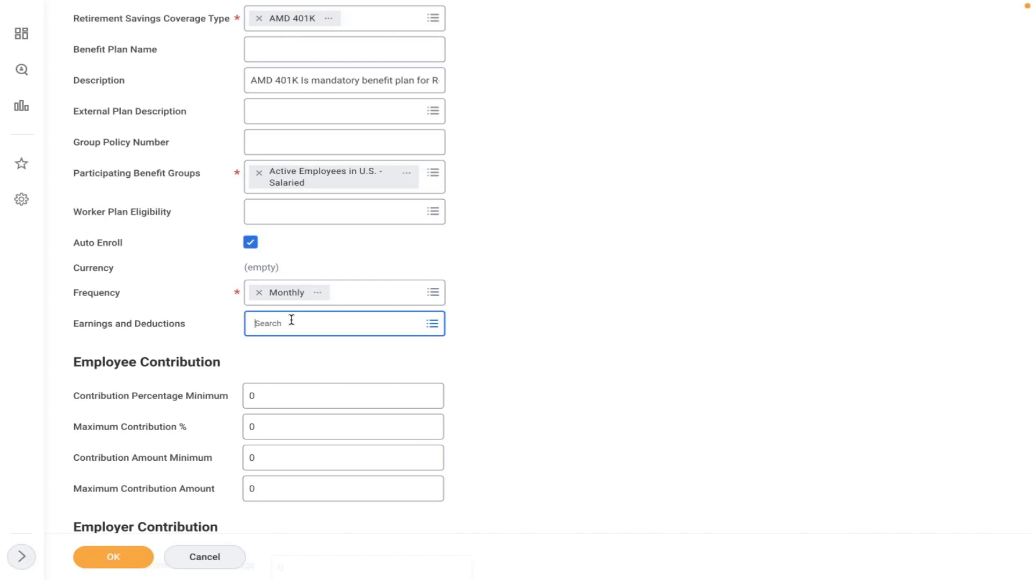
{"action": "left_click", "coordinate": [270, 322]}
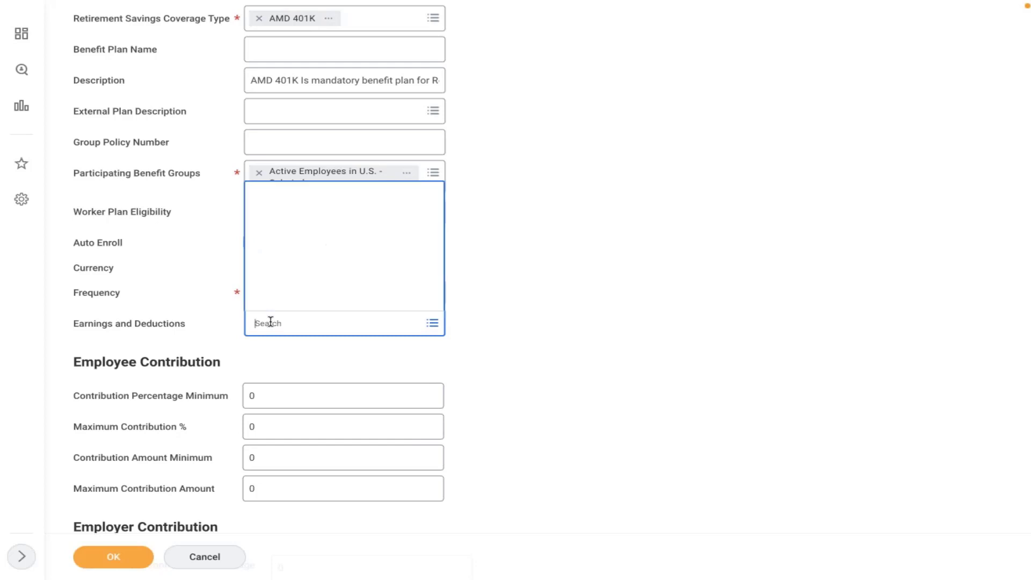
{"action": "left_click", "coordinate": [583, 173]}
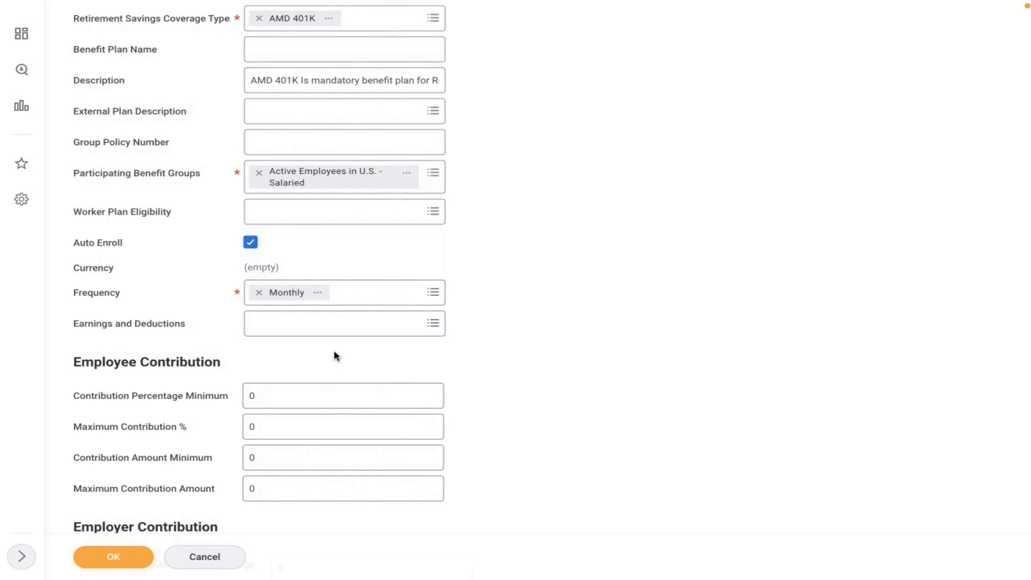
{"action": "scroll", "coordinate": [334, 352], "scroll_direction": "down", "scroll_amount": 3}
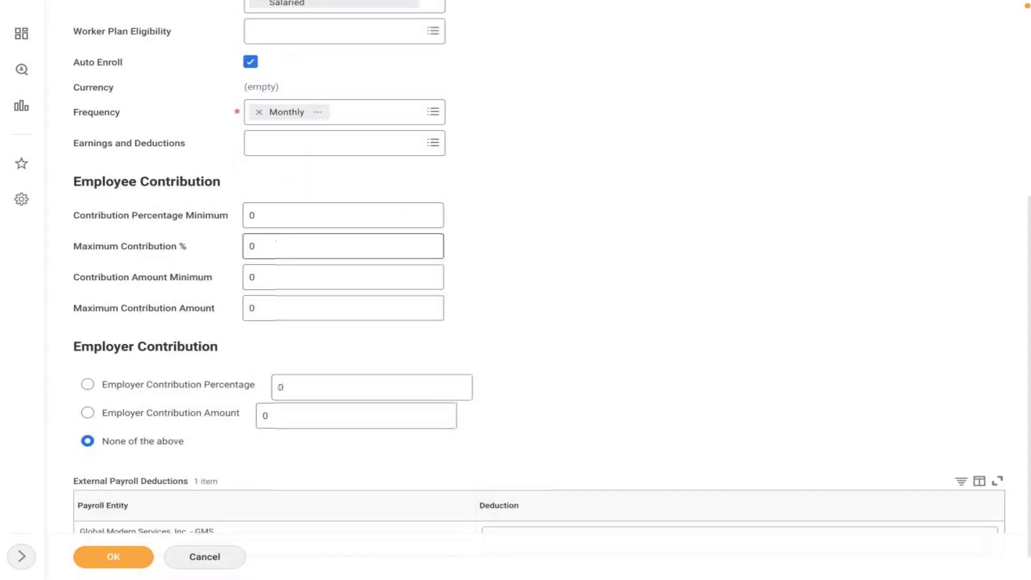
Step: Set Maximum Contribution % to 16
{"action": "left_click", "coordinate": [274, 221]}
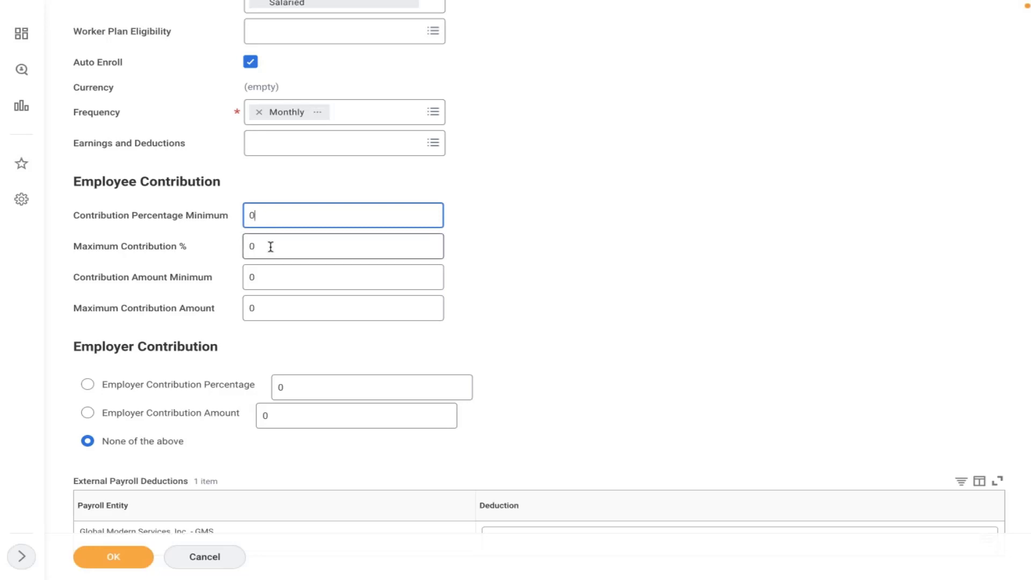
{"action": "left_click", "coordinate": [270, 246]}
{"action": "key", "text": "BackSpace"}
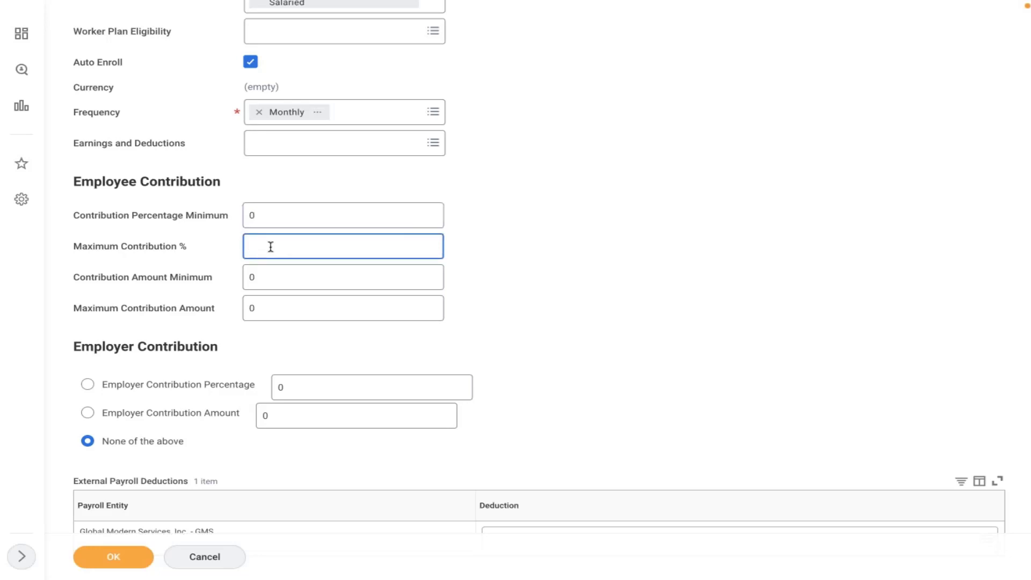
{"action": "type", "text": "16"}
{"action": "left_click", "coordinate": [531, 213]}
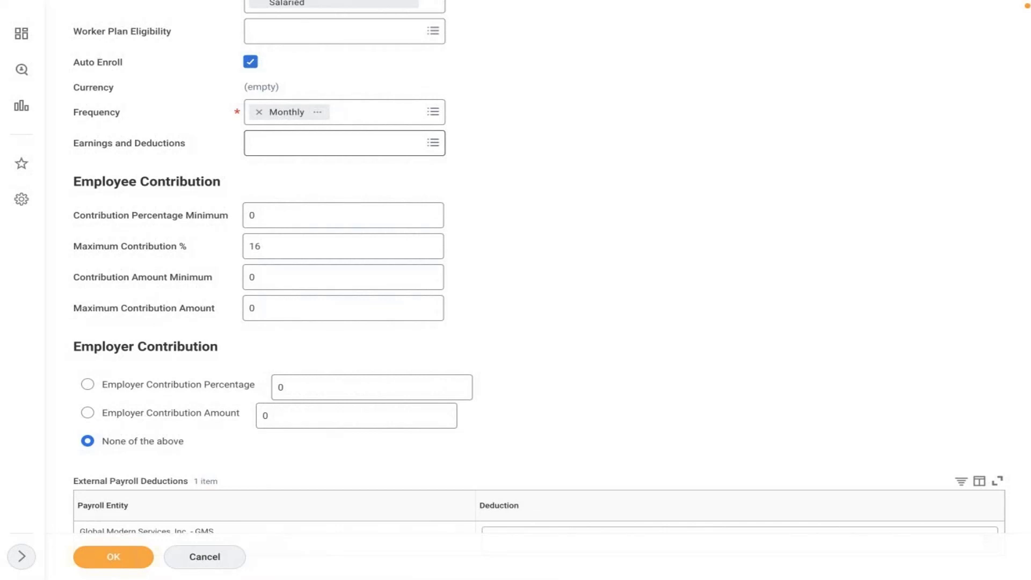
{"action": "left_click", "coordinate": [303, 249]}
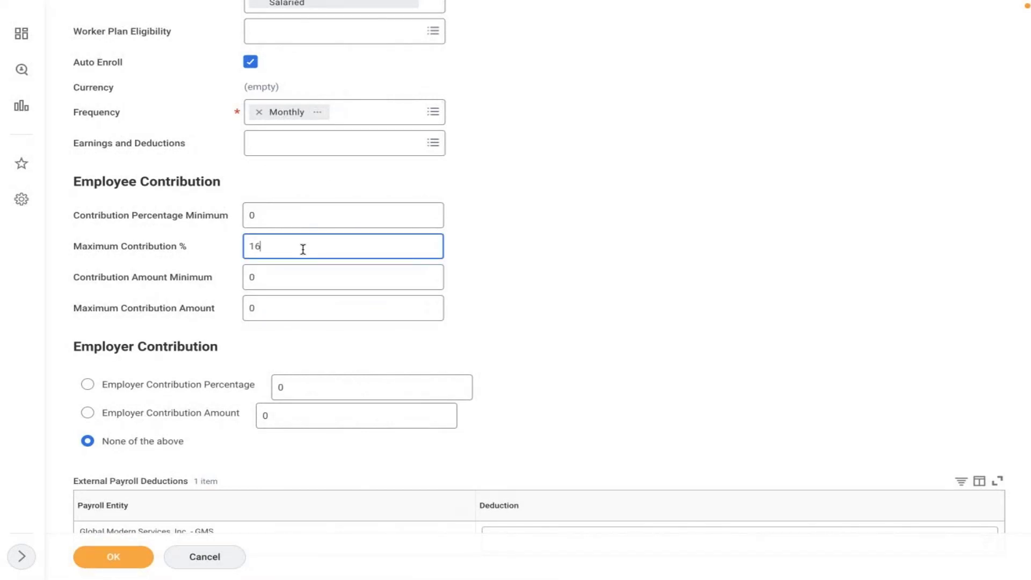
{"action": "left_click", "coordinate": [539, 235]}
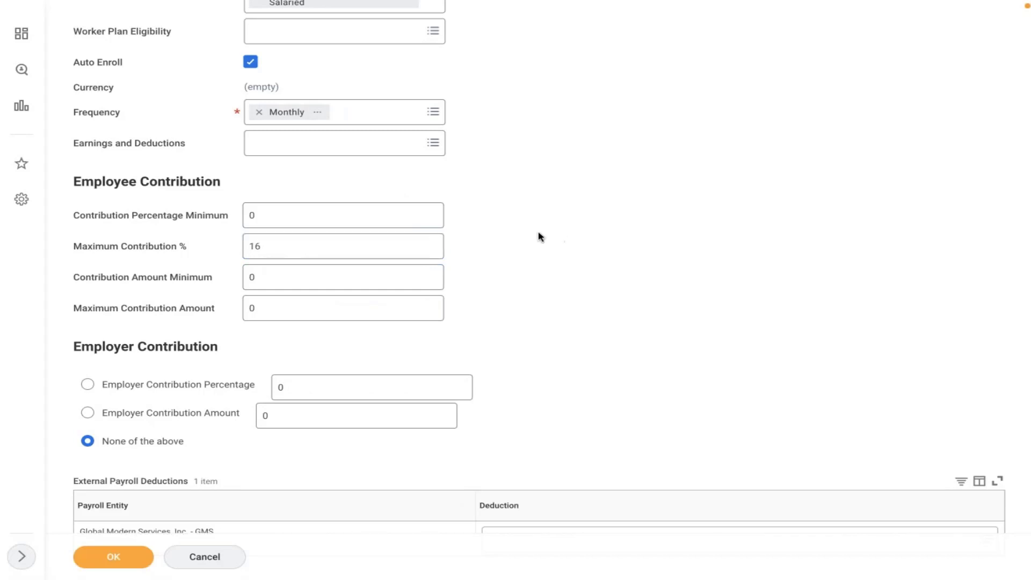
Step: Enter 10 as the minimum and 100 as the maximum contribution amount
{"action": "left_click", "coordinate": [280, 285]}
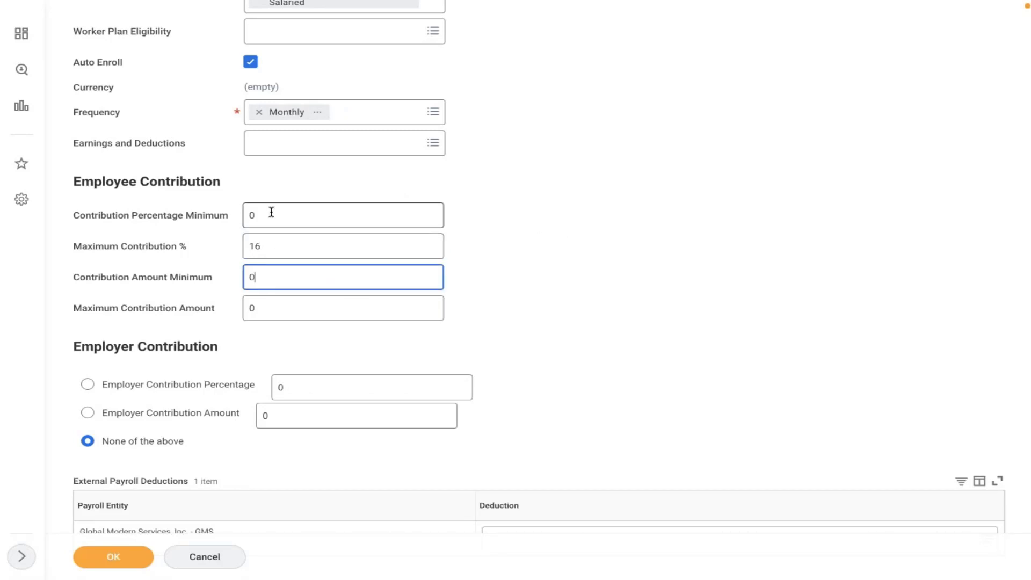
{"action": "key", "text": "BackSpace"}
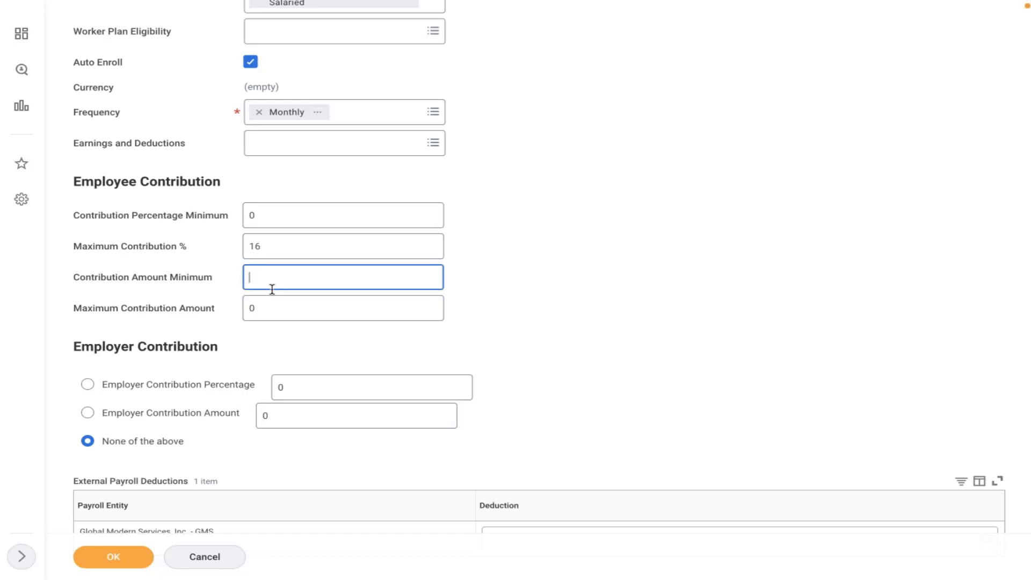
{"action": "type", "text": "10"}
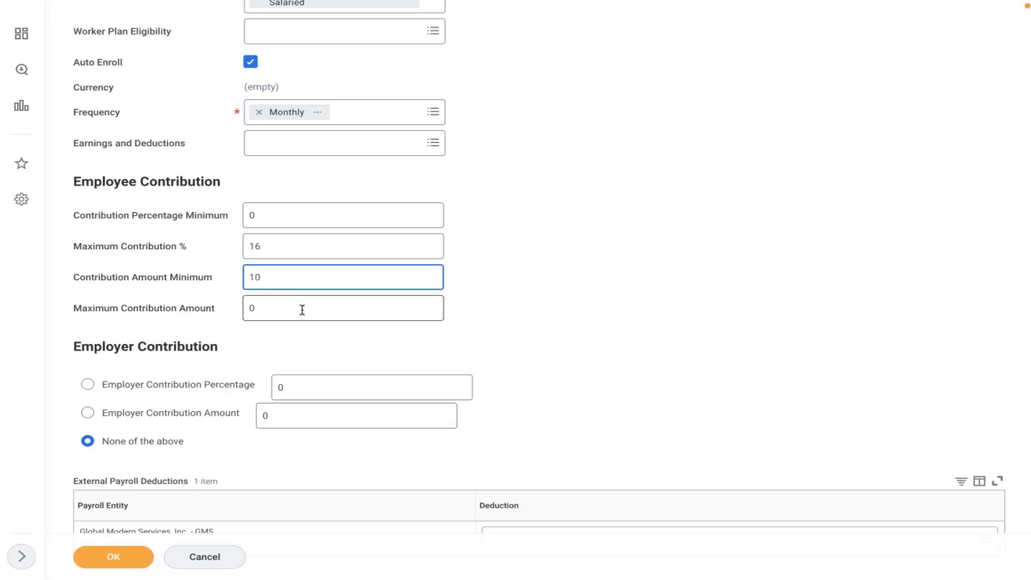
{"action": "left_click", "coordinate": [282, 319]}
{"action": "key", "text": "BackSpace"}
{"action": "type", "text": "100"}
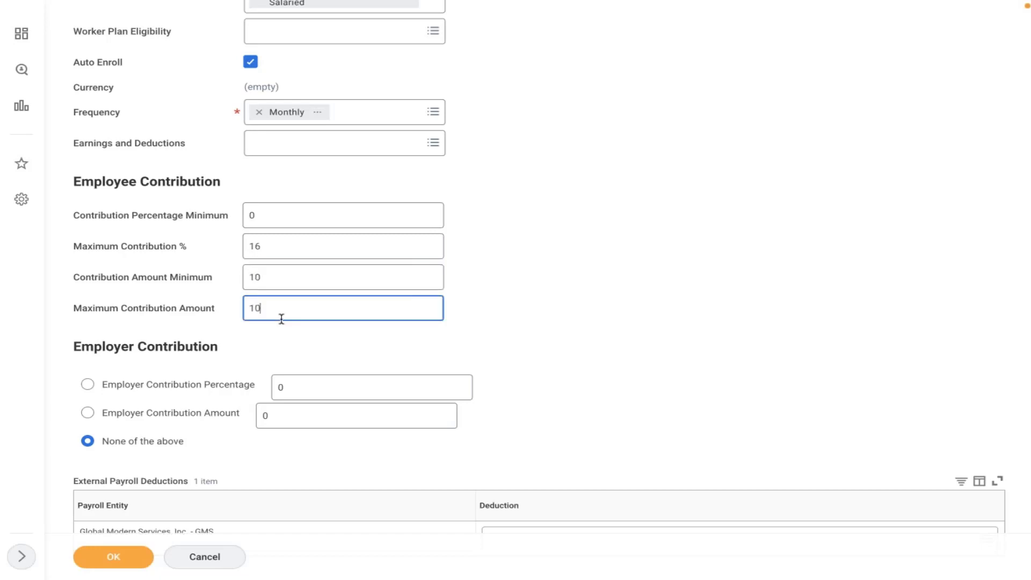
{"action": "left_click", "coordinate": [304, 346]}
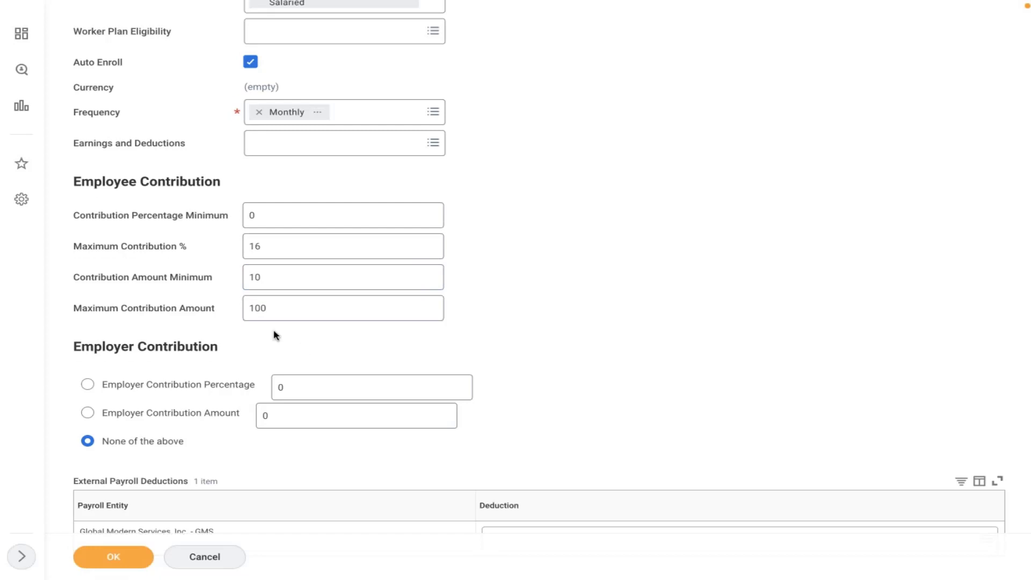
Step: Erase the 10 and 100 amounts so both contribution amount limits are empty
{"action": "left_click", "coordinate": [267, 282]}
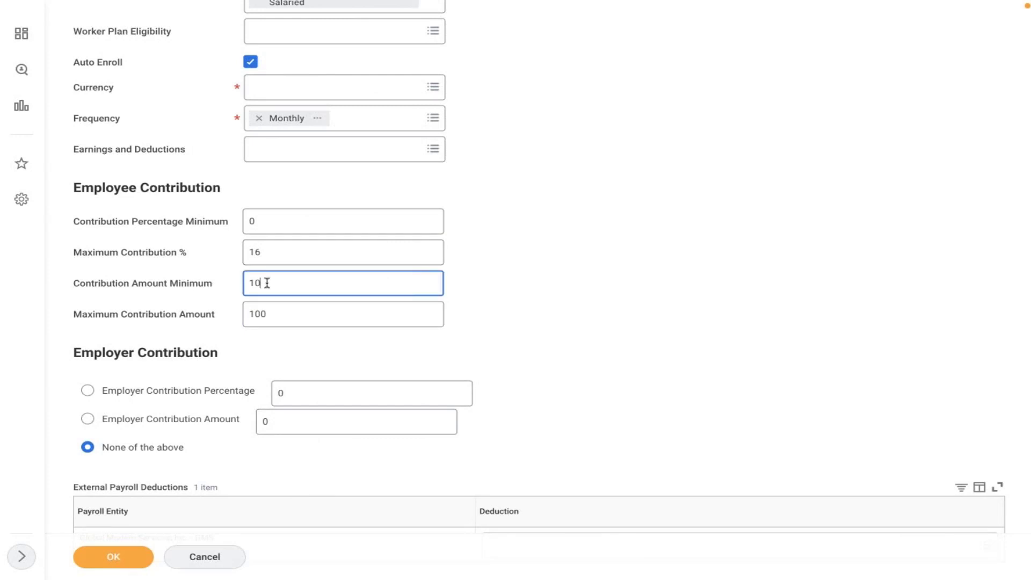
{"action": "key", "text": "BackSpace"}
{"action": "key", "text": "BackSpace"}
{"action": "left_click", "coordinate": [289, 313]}
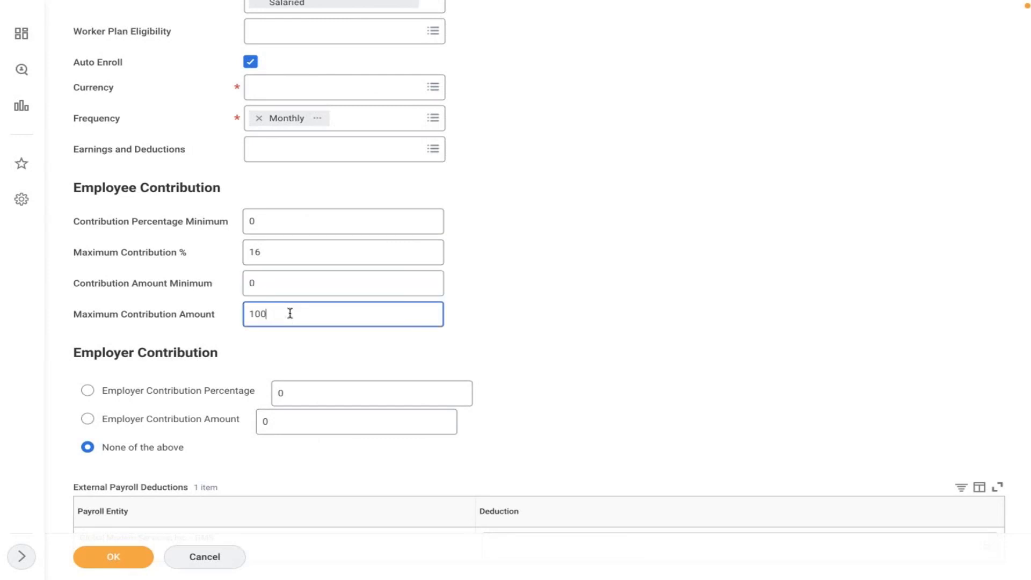
{"action": "key", "text": "BackSpace"}
{"action": "key", "text": "BackSpace"}
{"action": "key", "text": "BackSpace"}
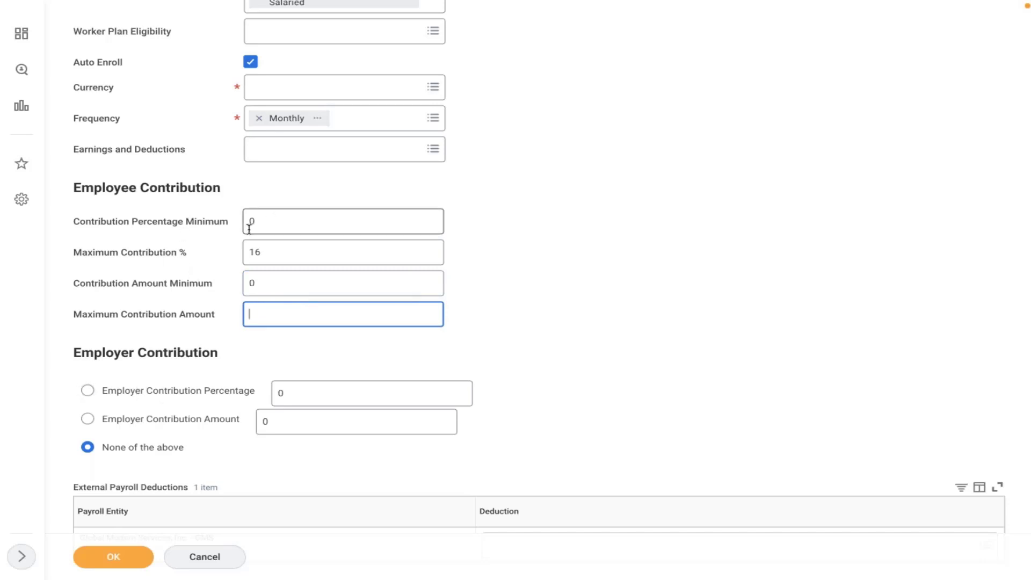
{"action": "mouse_move", "coordinate": [249, 223]}
{"action": "mouse_move", "coordinate": [254, 253]}
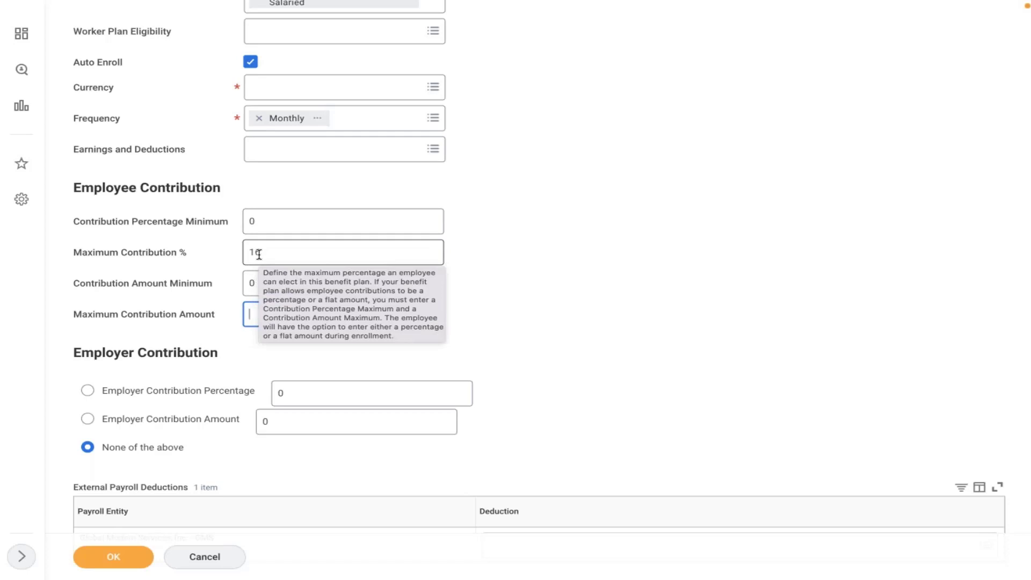
Step: Choose Employer Contribution Percentage and set the employer percentage to 6
{"action": "left_click", "coordinate": [126, 392]}
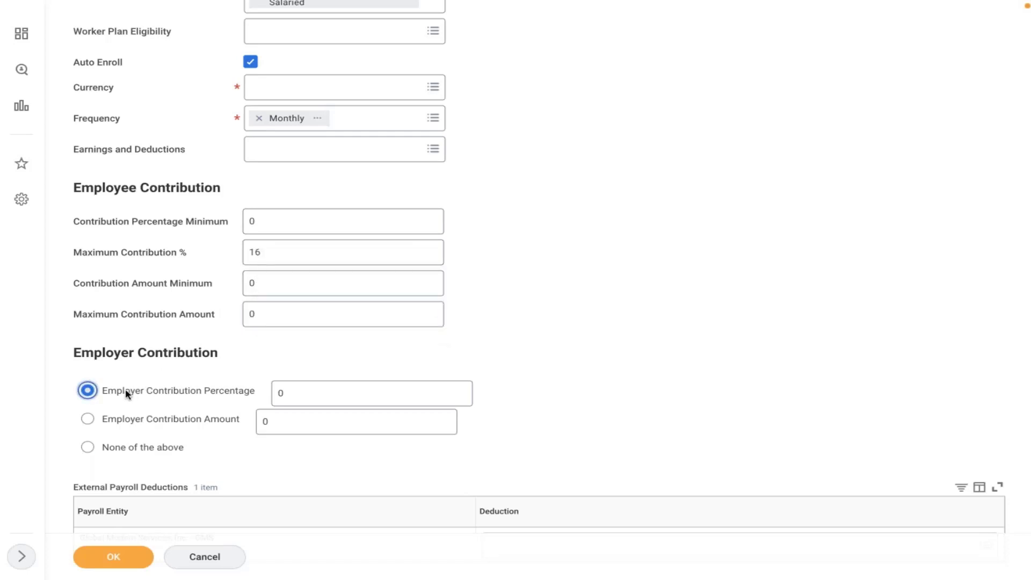
{"action": "left_click", "coordinate": [110, 446]}
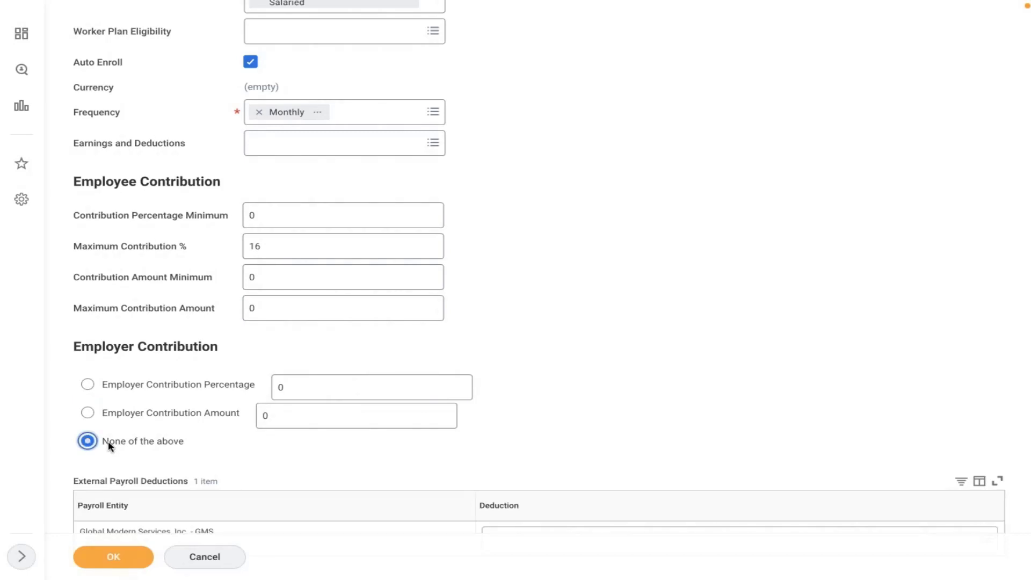
{"action": "left_click", "coordinate": [114, 389]}
{"action": "left_click", "coordinate": [309, 383]}
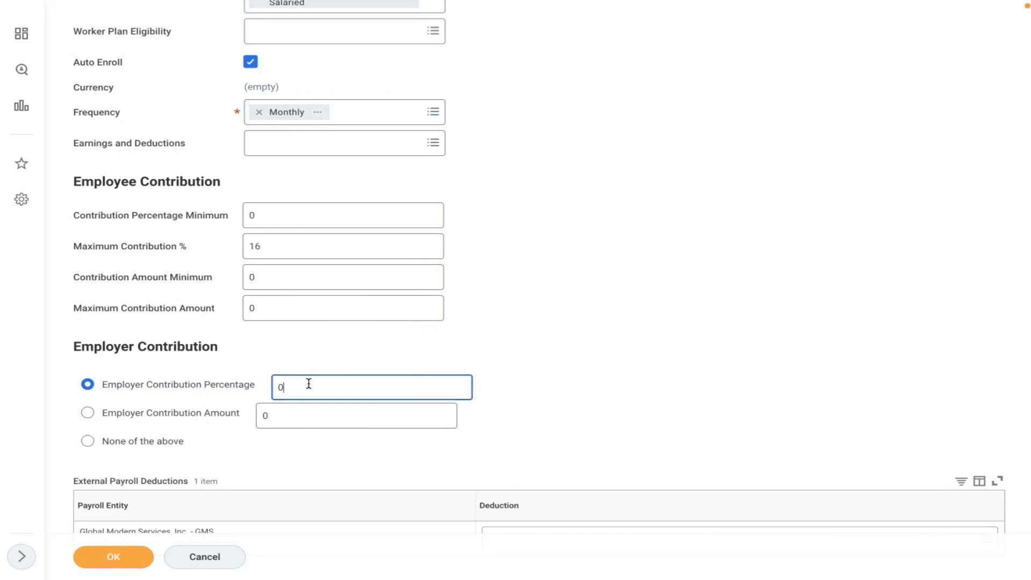
{"action": "key", "text": "BackSpace"}
{"action": "type", "text": "6"}
{"action": "left_click", "coordinate": [574, 265]}
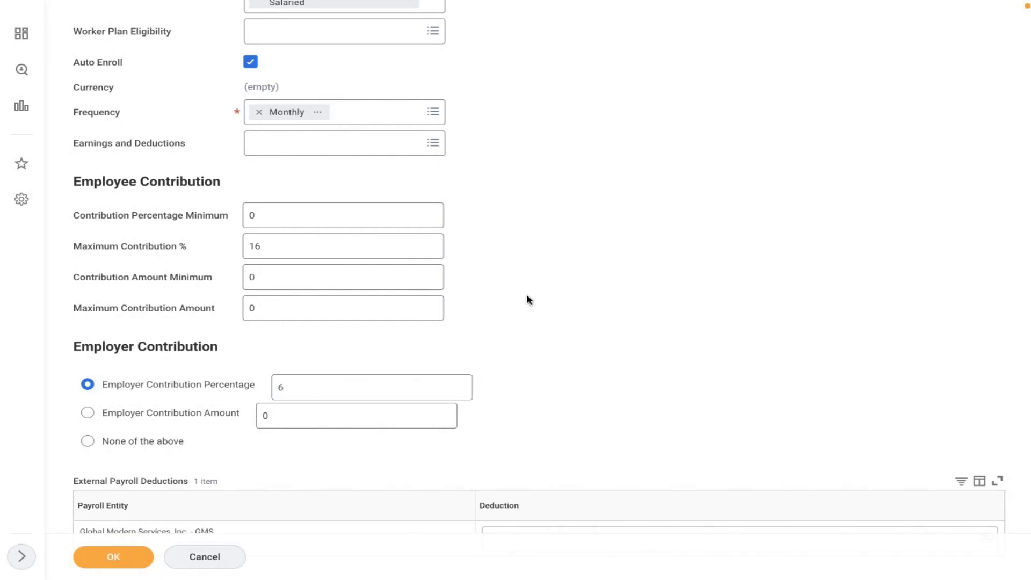
Step: Review the 16% maximum and 6% employer contribution, then submit the AMD 401K plan
{"action": "scroll", "coordinate": [529, 300], "scroll_direction": "down", "scroll_amount": 1}
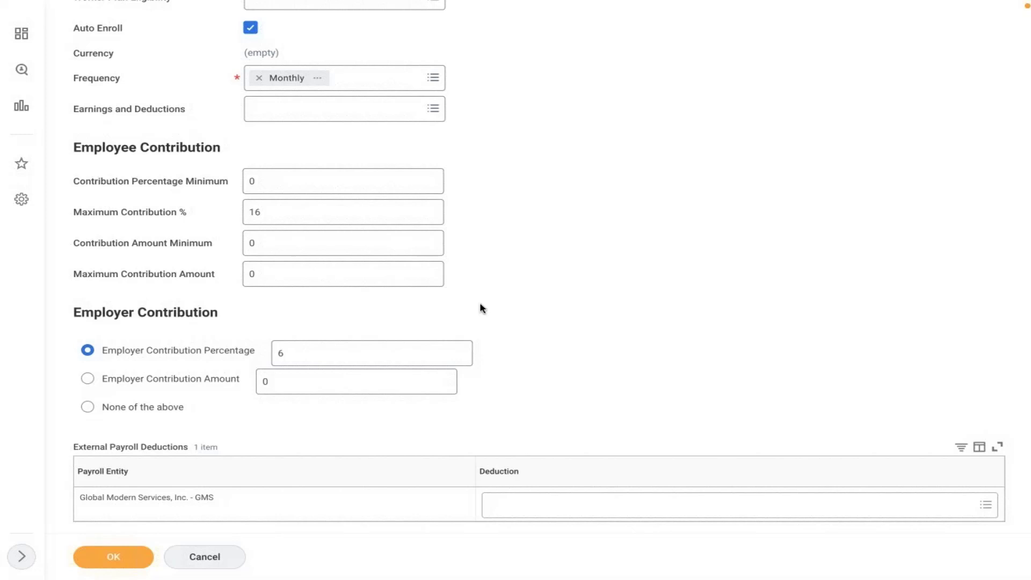
{"action": "left_click", "coordinate": [261, 216]}
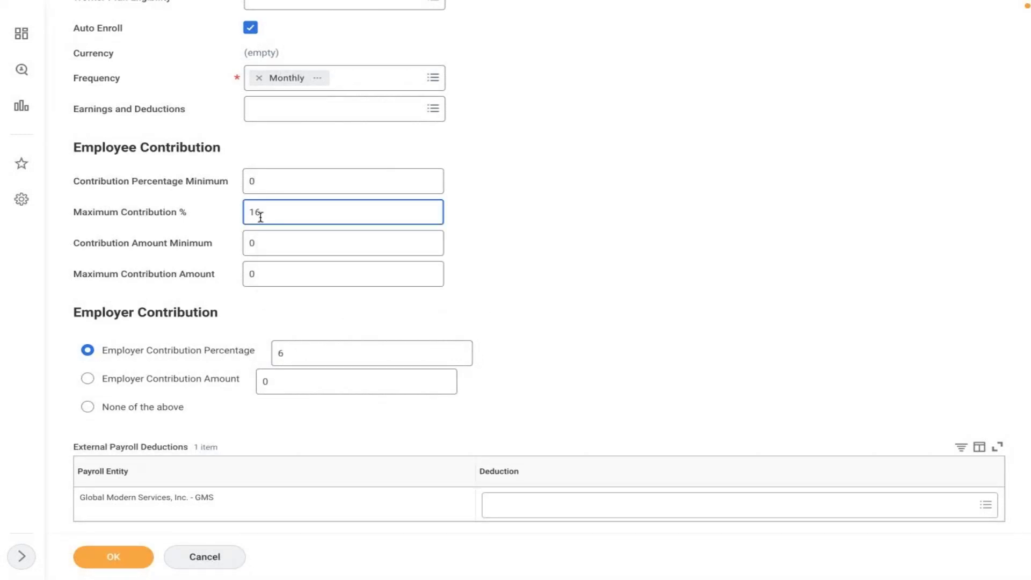
{"action": "left_click", "coordinate": [288, 350]}
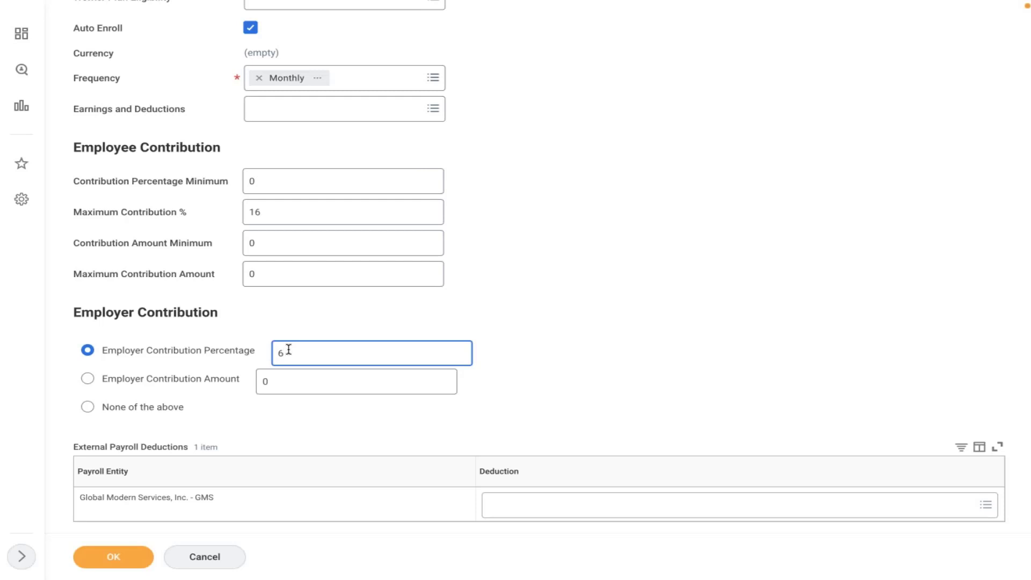
{"action": "left_click", "coordinate": [263, 210]}
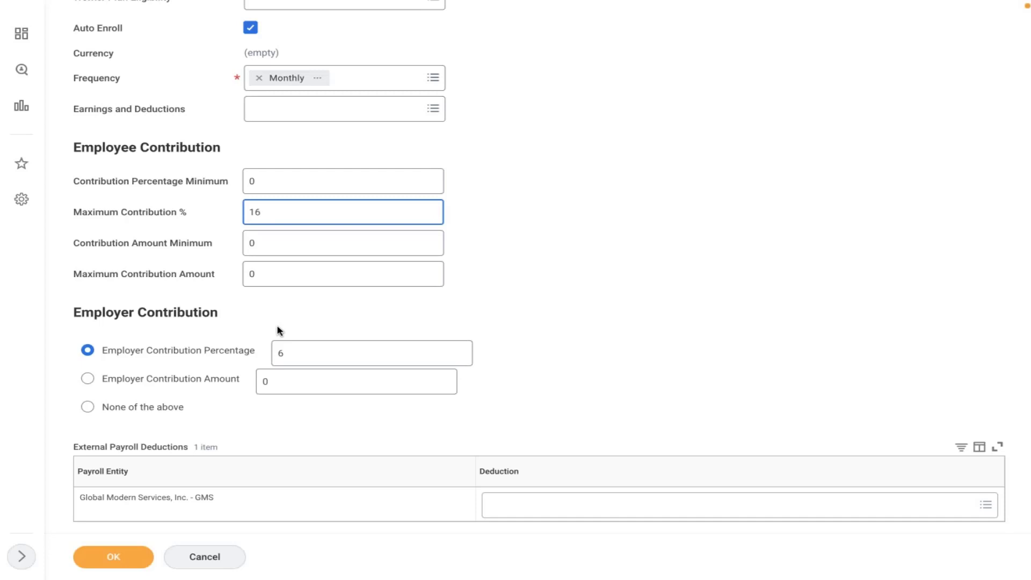
{"action": "left_click", "coordinate": [286, 353]}
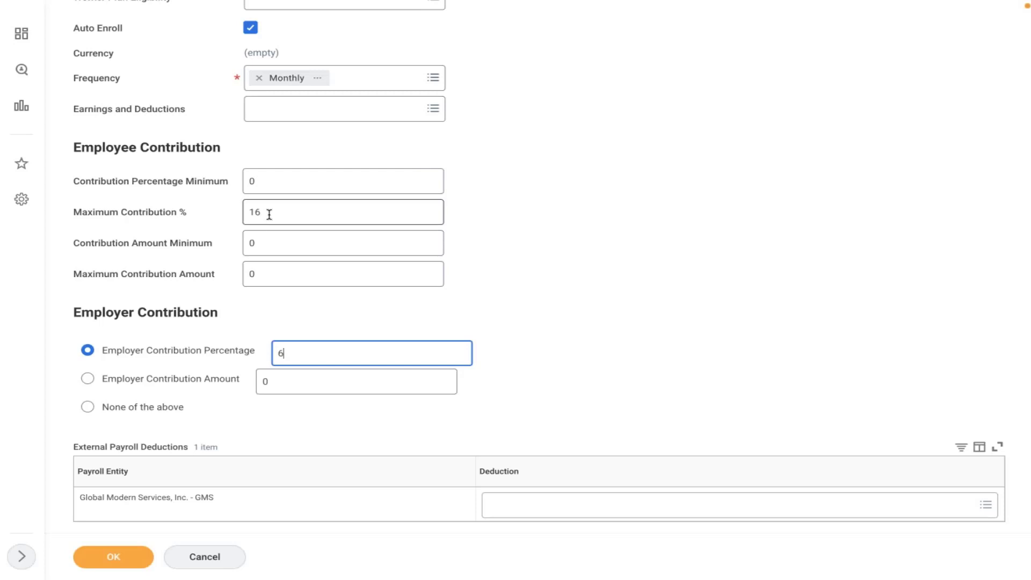
{"action": "mouse_move", "coordinate": [269, 215]}
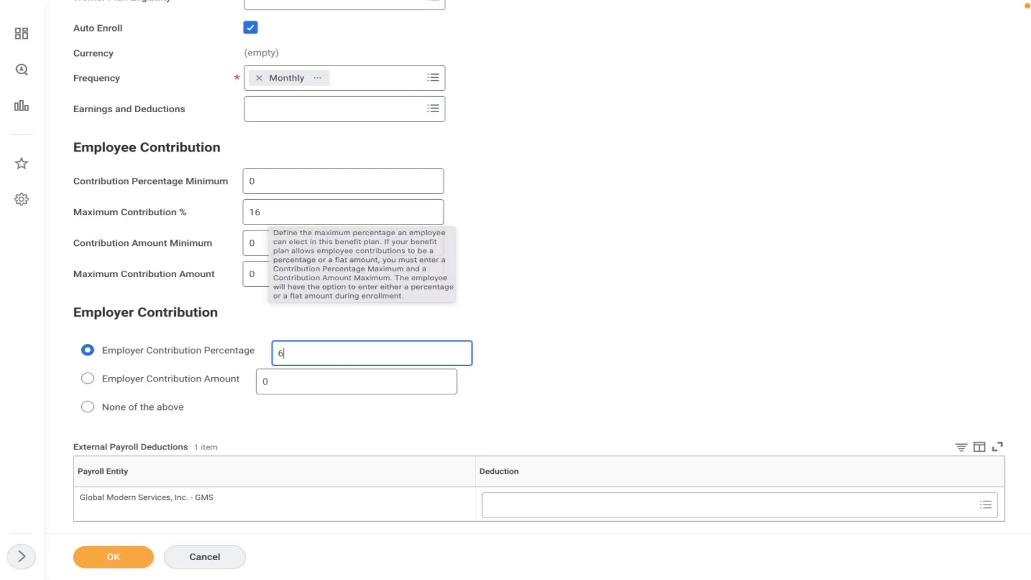
{"action": "left_click", "coordinate": [110, 562]}
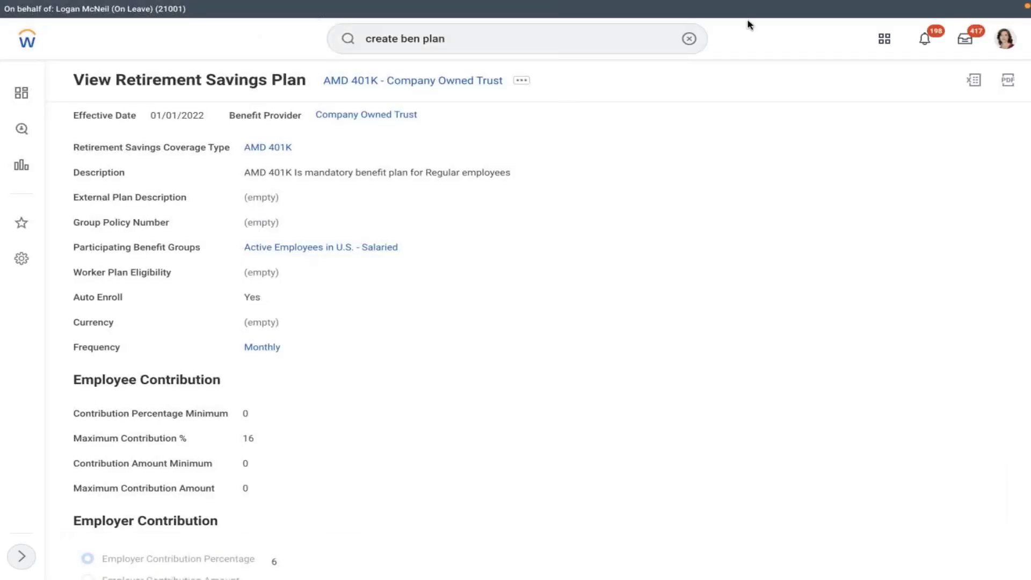
Step: Search 'edit ded' and open the Edit Deduction task
{"action": "left_click", "coordinate": [687, 38]}
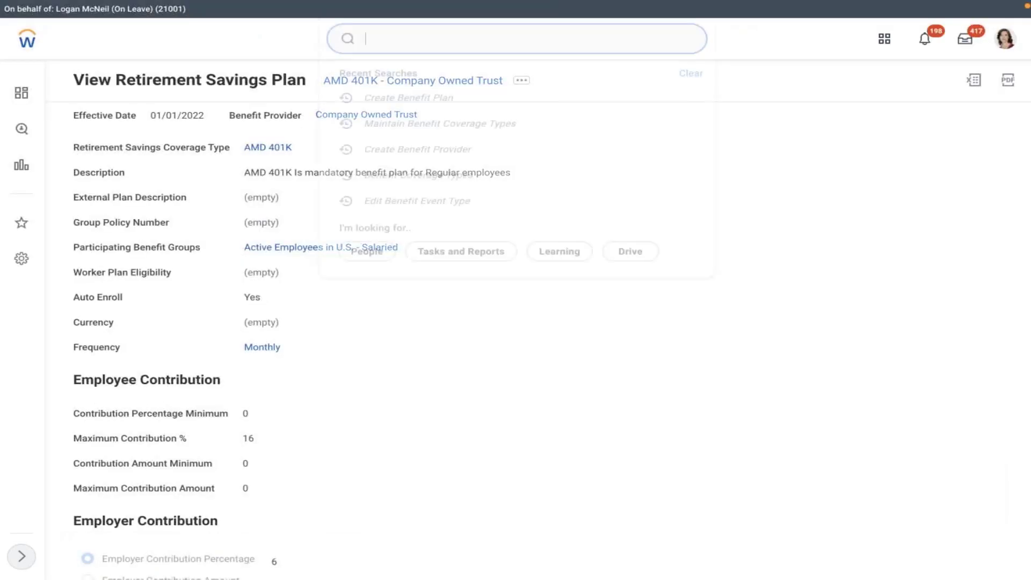
{"action": "left_click", "coordinate": [444, 44]}
{"action": "type", "text": "edit"}
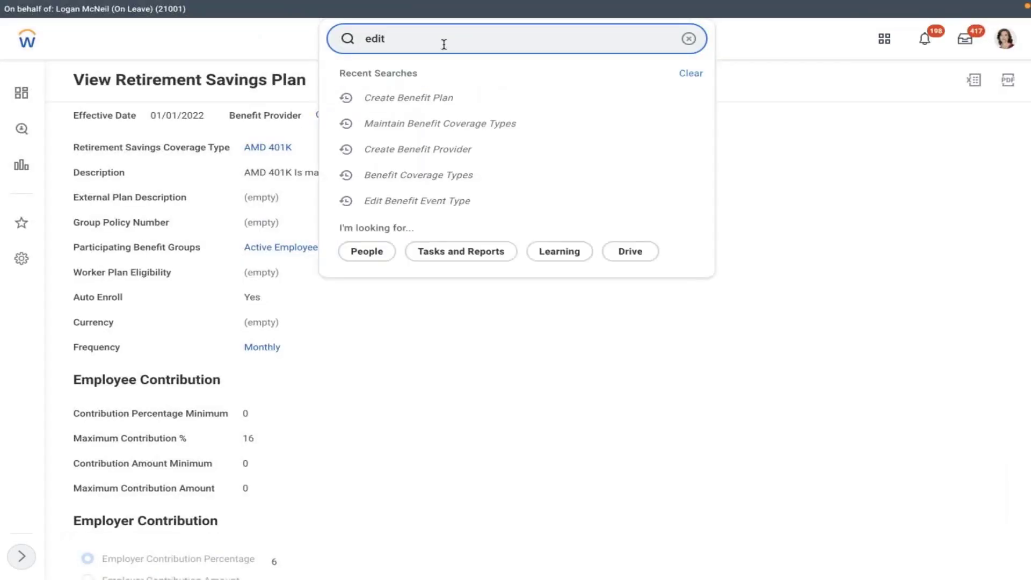
{"action": "type", "text": " ded"}
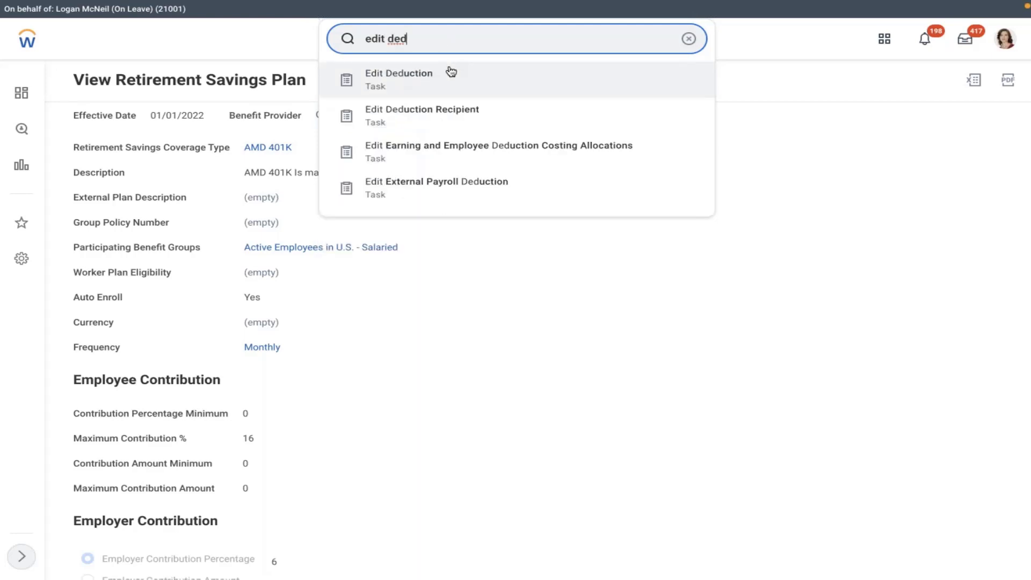
{"action": "left_click", "coordinate": [435, 79]}
Step: Select the 401(k) [USA] deduction and keep its existing 01/01/2000 effective date
{"action": "left_click", "coordinate": [381, 175]}
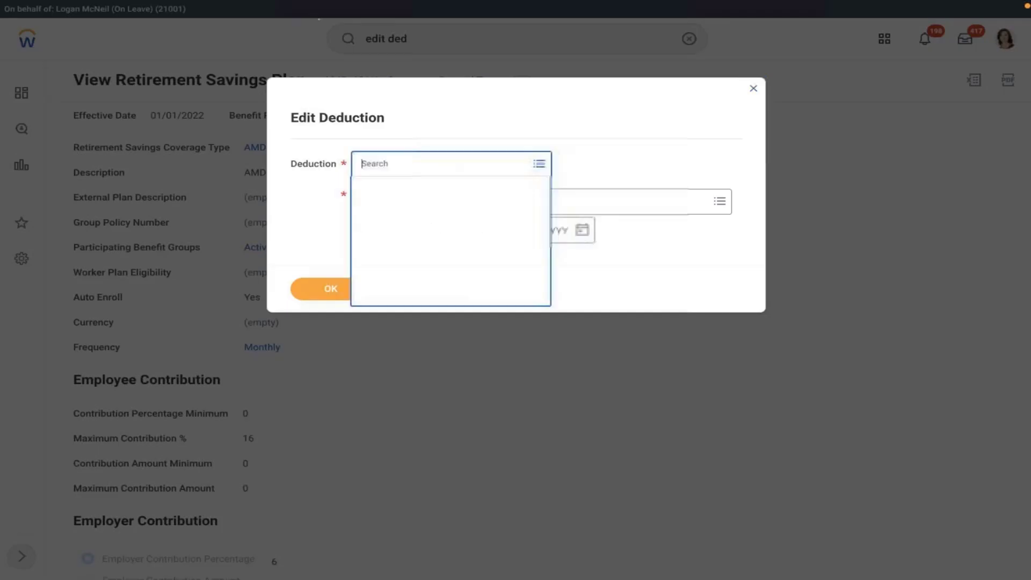
{"action": "type", "text": "401"}
{"action": "key", "text": "Return"}
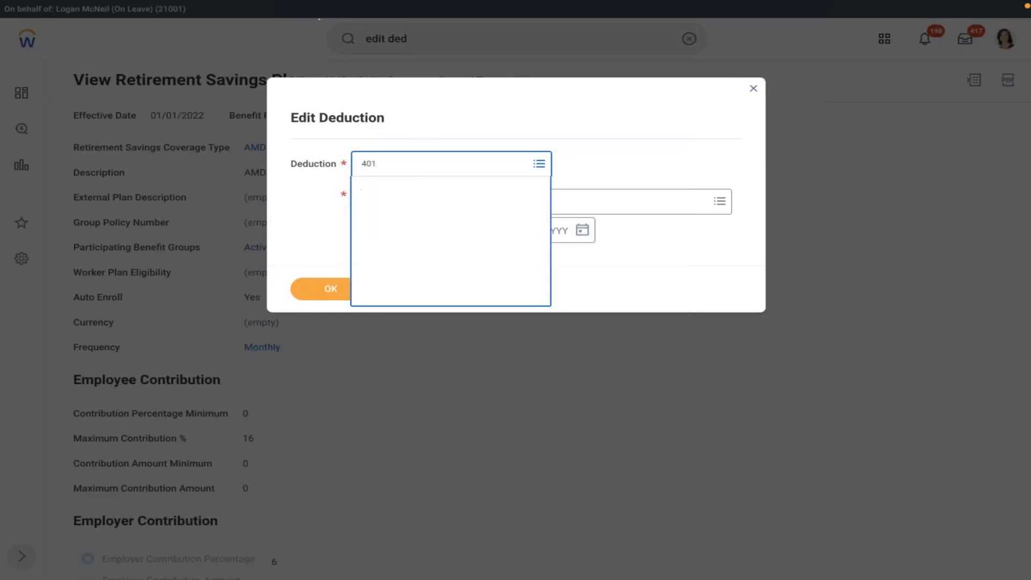
{"action": "key", "text": "Return"}
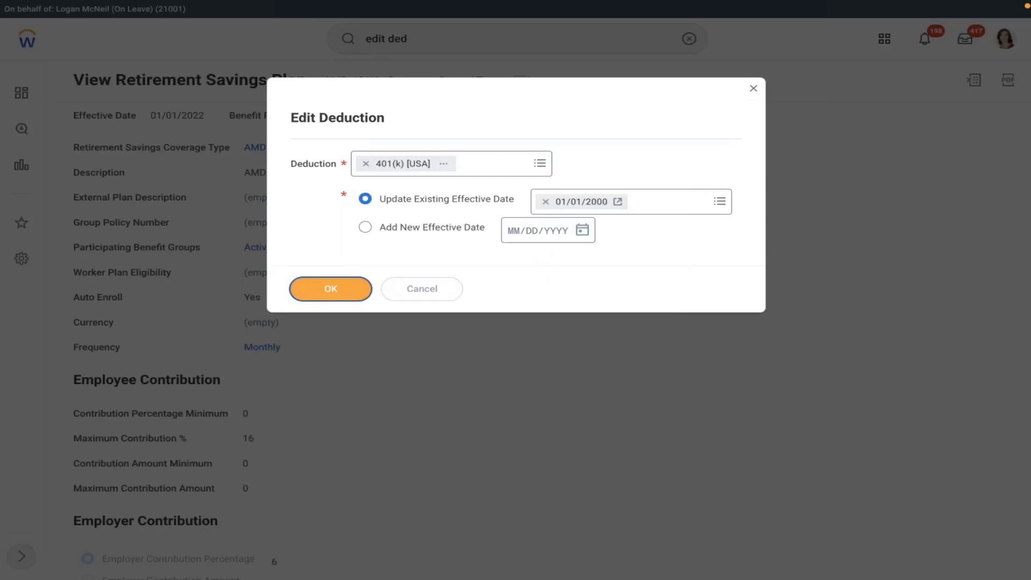
{"action": "key", "text": "Return"}
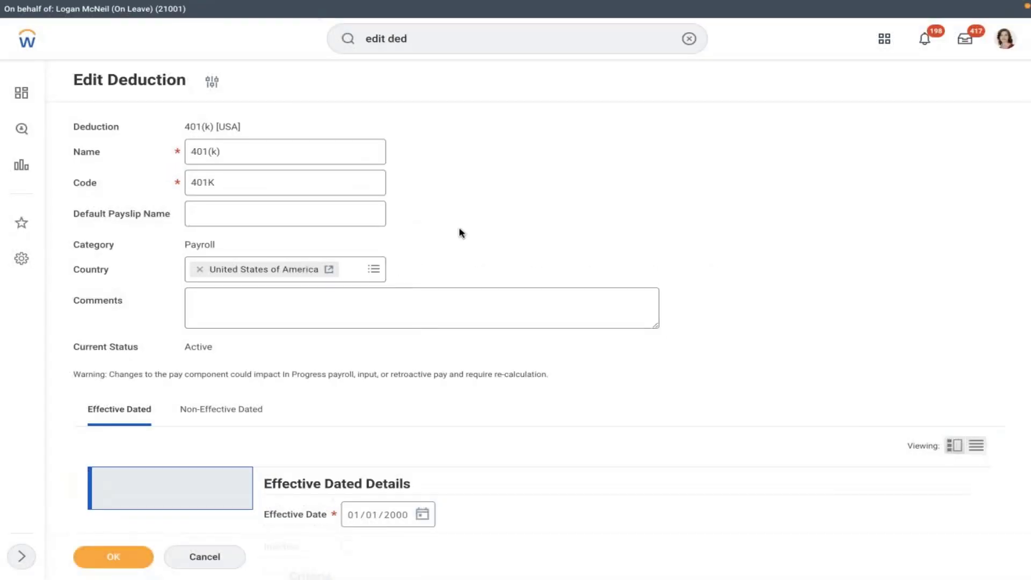
Step: Submit the 401(k) deduction as is, then open its Elective Deferral Annual Limit calculation from the Limits table
{"action": "key", "text": "Return"}
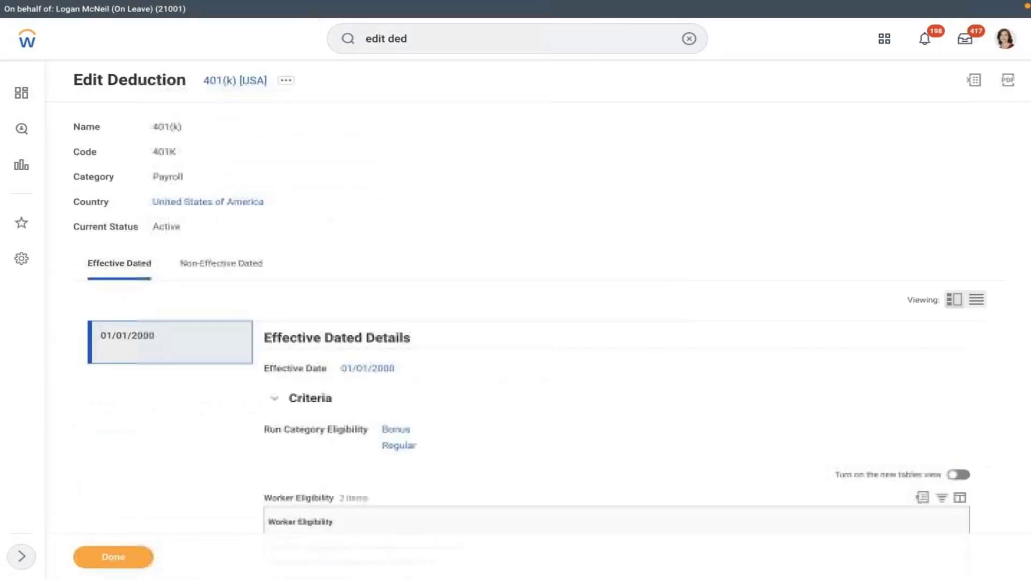
{"action": "scroll", "coordinate": [515, 290], "scroll_direction": "down", "scroll_amount": 3}
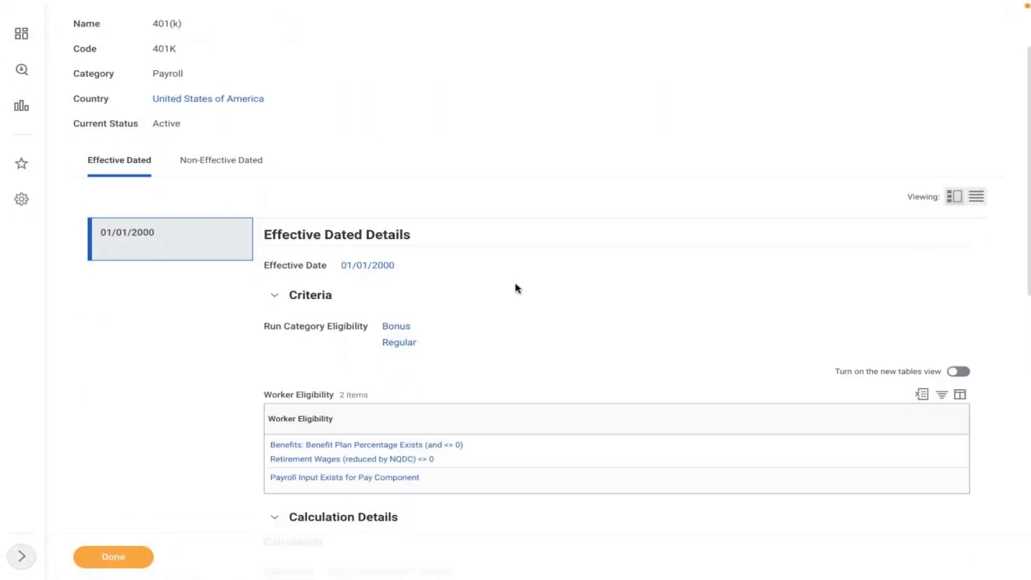
{"action": "scroll", "coordinate": [550, 377], "scroll_direction": "down", "scroll_amount": 2}
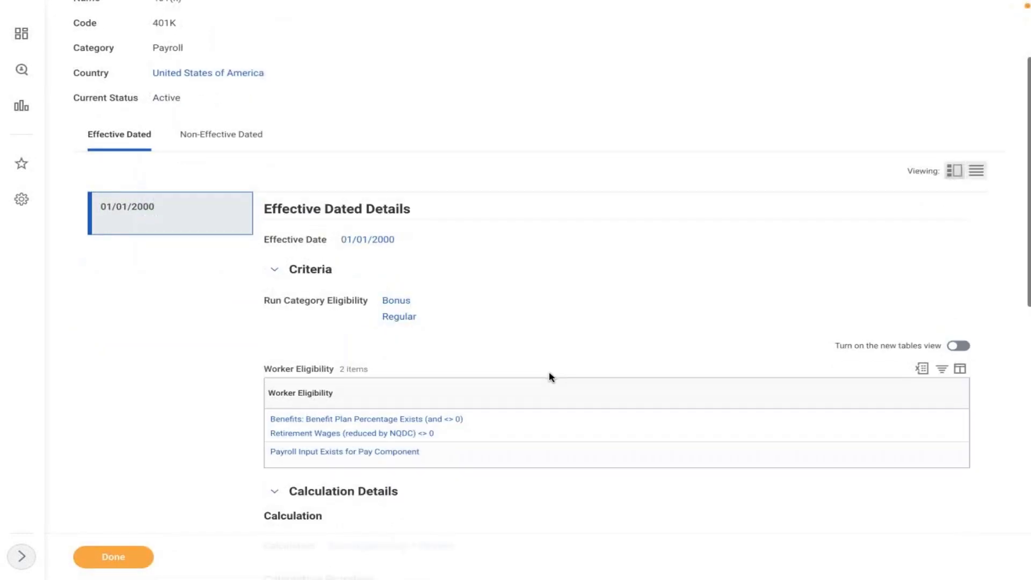
{"action": "scroll", "coordinate": [617, 290], "scroll_direction": "down", "scroll_amount": 7}
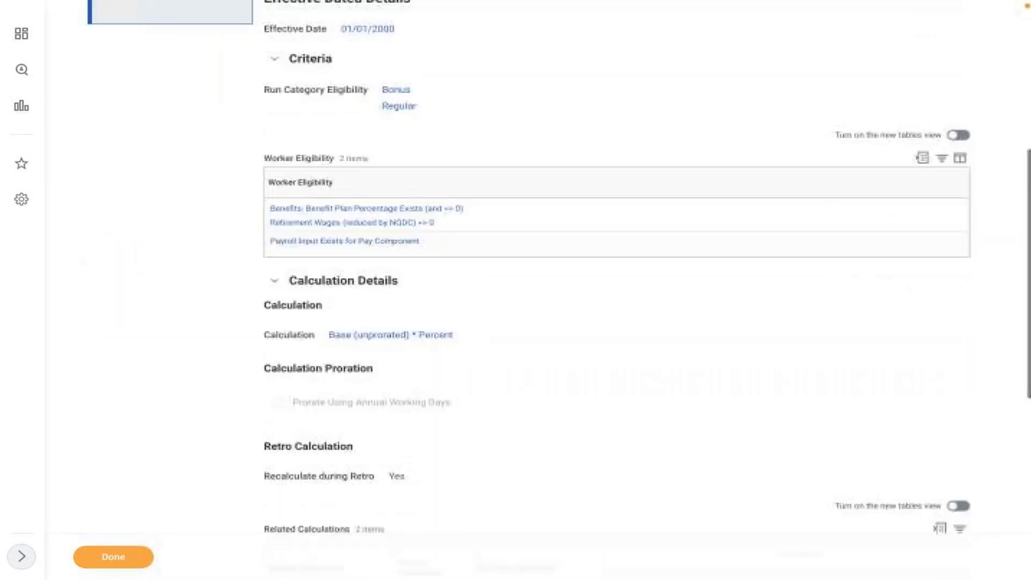
{"action": "scroll", "coordinate": [370, 360], "scroll_direction": "down", "scroll_amount": 3}
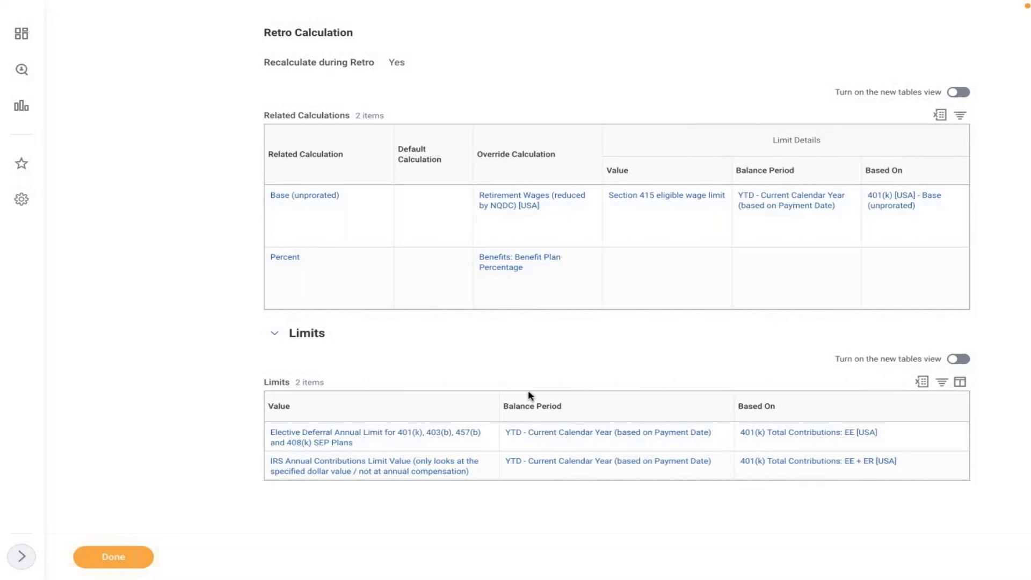
{"action": "left_click", "coordinate": [320, 438]}
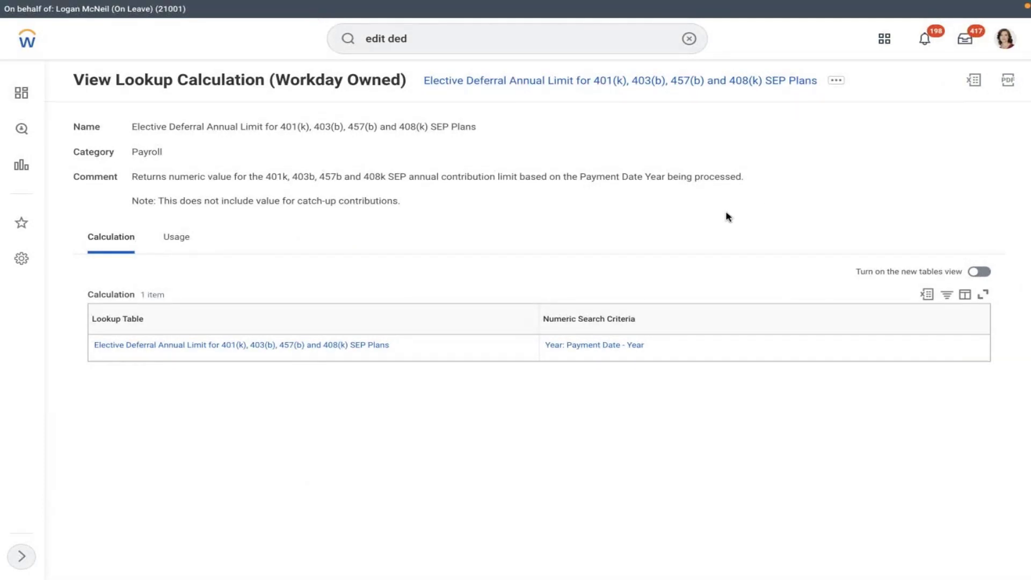
Step: Open the Elective Deferral Annual Limit lookup table and review its yearly limits, highlighting 20500 for 2022
{"action": "left_click", "coordinate": [211, 347]}
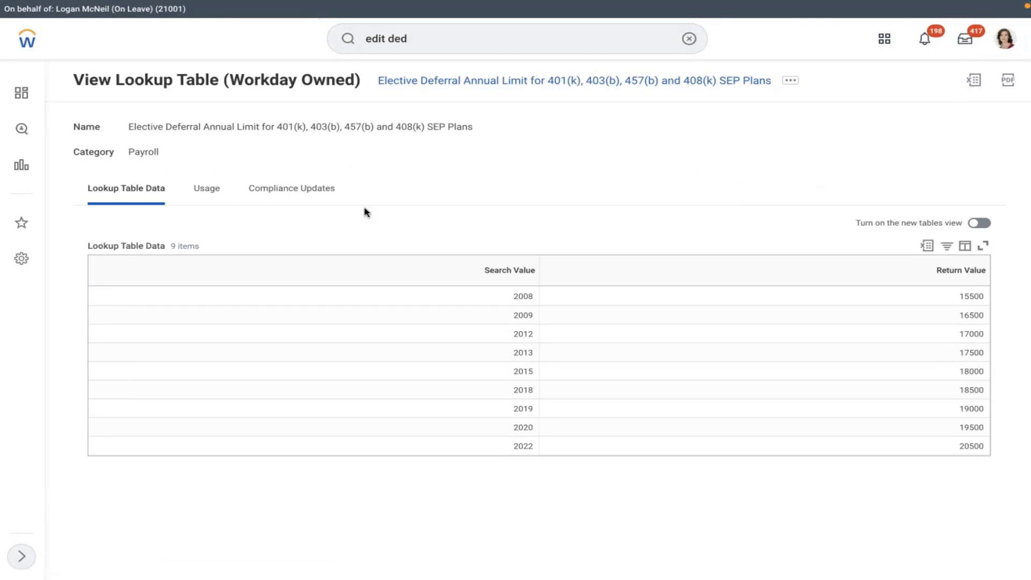
{"action": "double_click", "coordinate": [940, 449]}
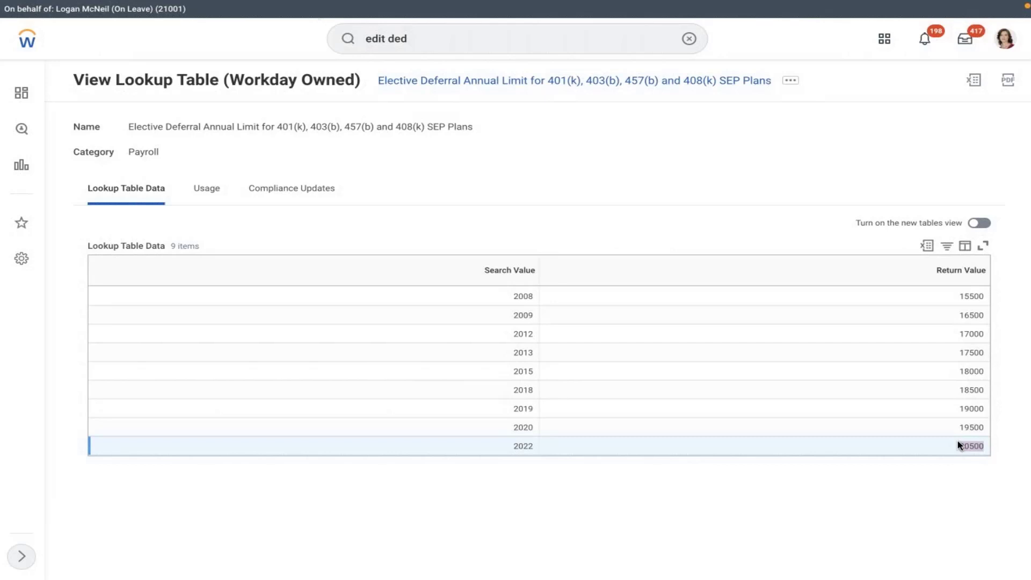
{"action": "left_click", "coordinate": [949, 446]}
{"action": "left_click", "coordinate": [733, 428]}
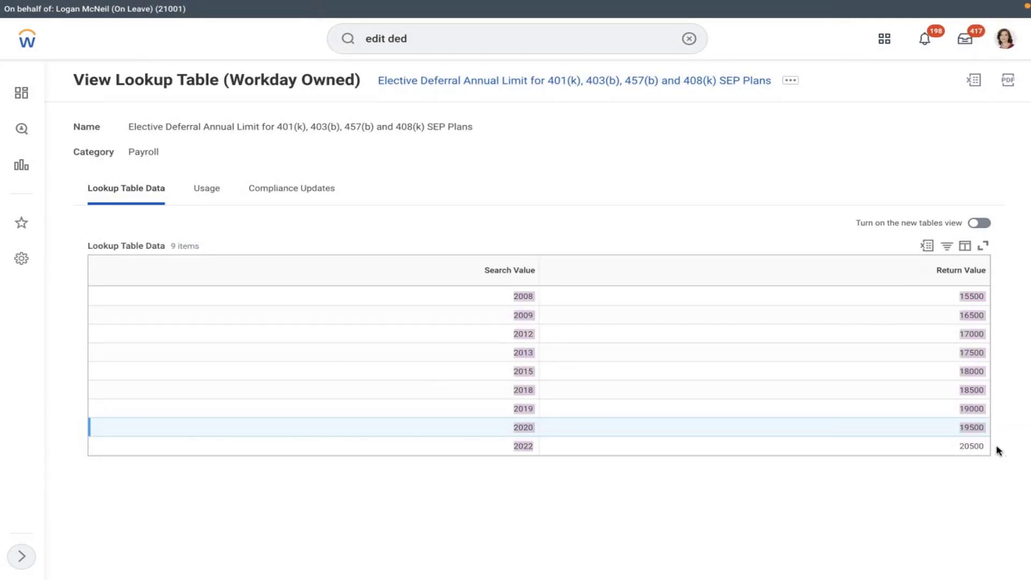
{"action": "double_click", "coordinate": [977, 448]}
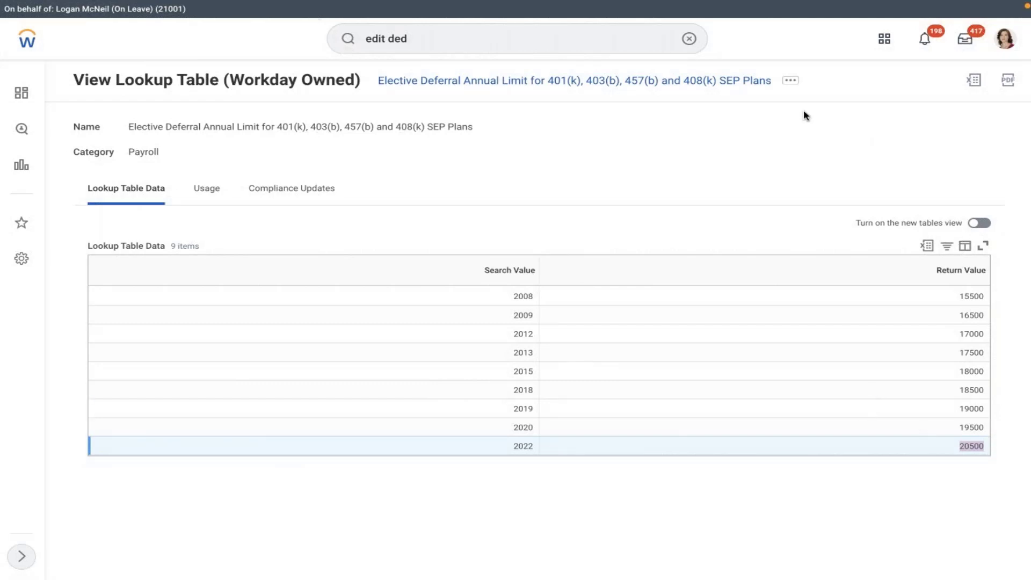
{"action": "left_click", "coordinate": [689, 39]}
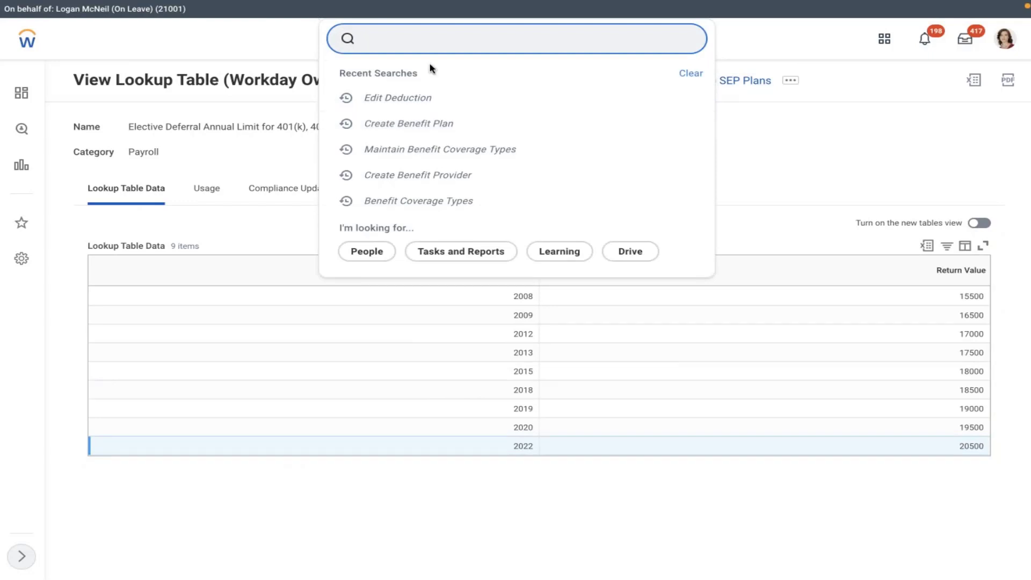
Step: Open Edit Benefit Plan for Retirement Savings Plan AMD 401K - Company Owned Trust, effective 01/01/2022
{"action": "type", "text": "edit ben plan"}
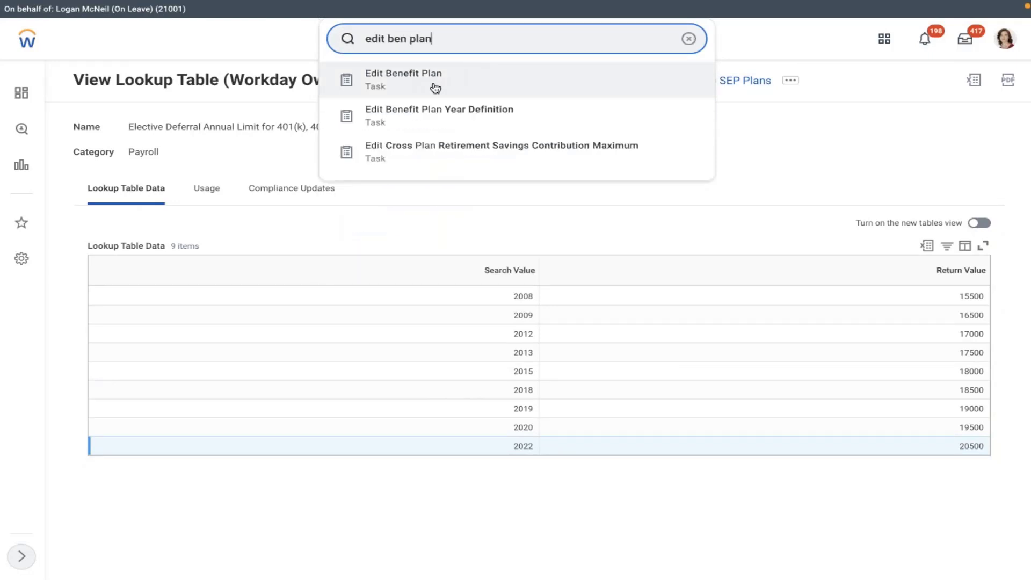
{"action": "left_click", "coordinate": [433, 86]}
{"action": "left_click", "coordinate": [444, 168]}
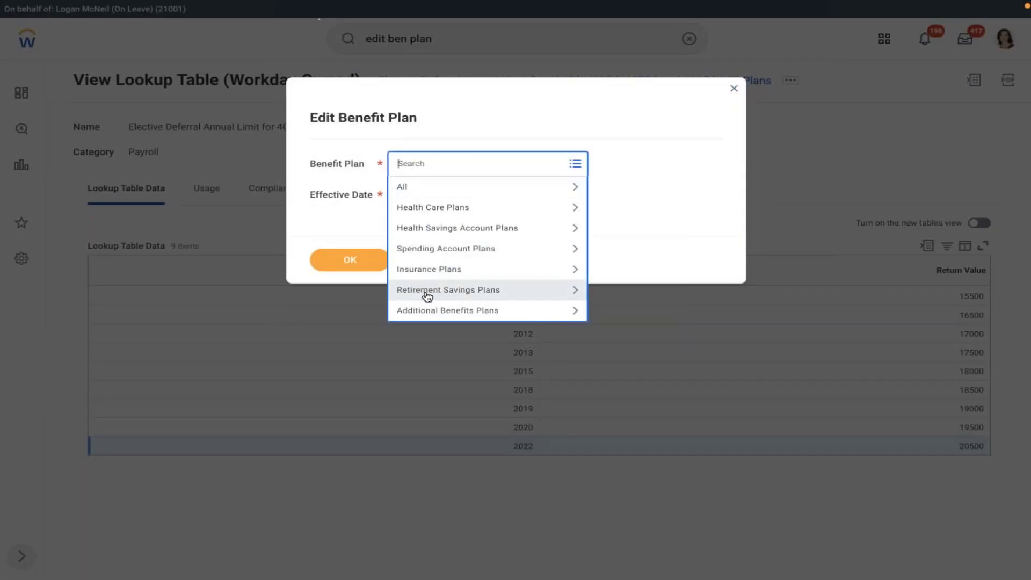
{"action": "left_click", "coordinate": [426, 290]}
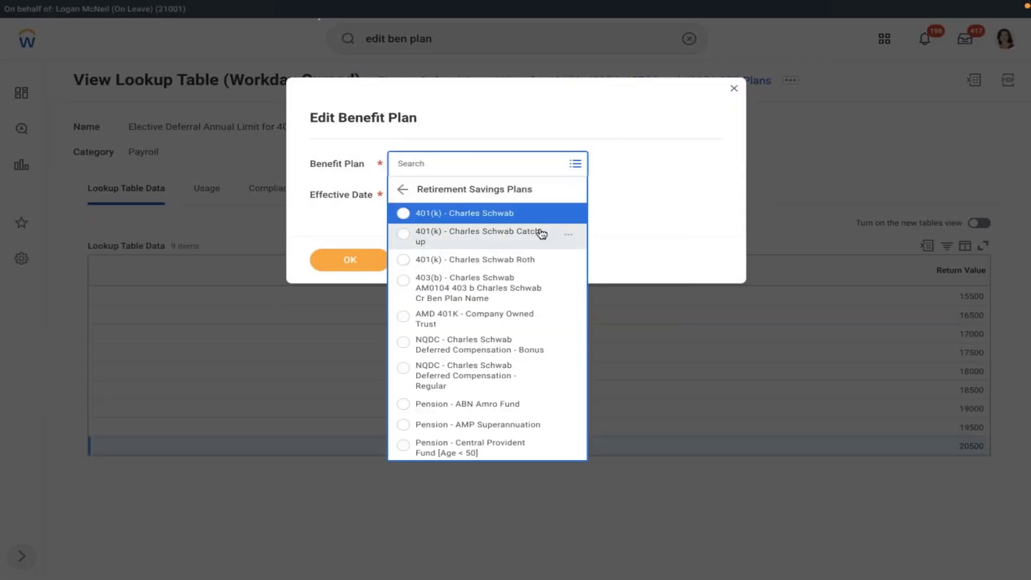
{"action": "left_click", "coordinate": [460, 319]}
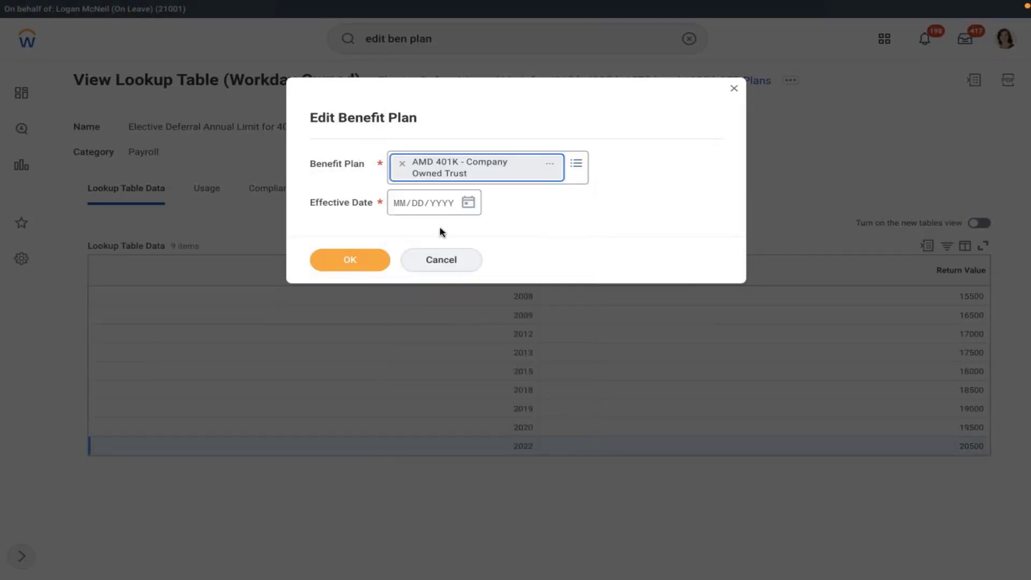
{"action": "left_click", "coordinate": [469, 202]}
{"action": "left_click", "coordinate": [496, 196]}
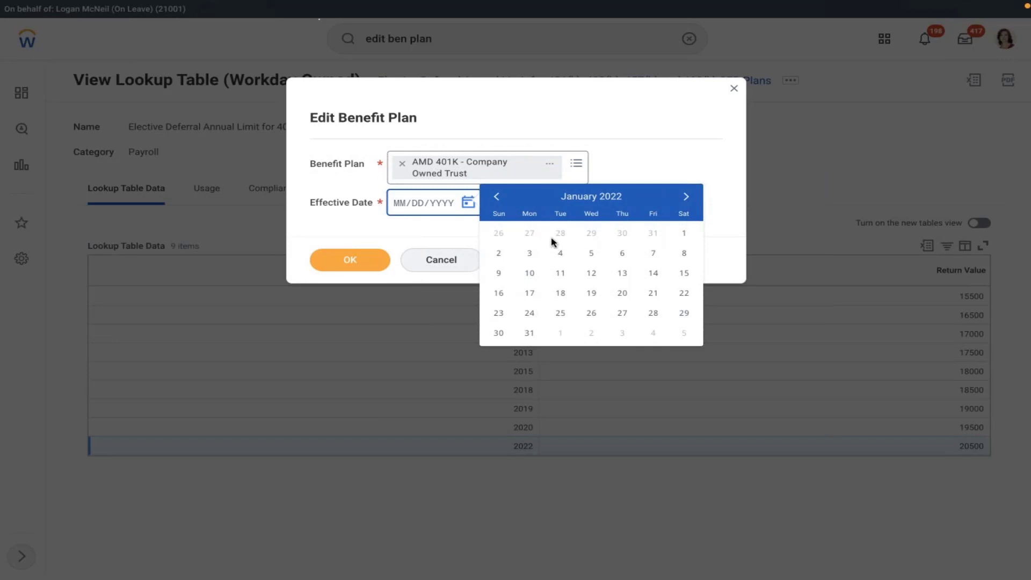
{"action": "left_click", "coordinate": [682, 233]}
{"action": "left_click", "coordinate": [387, 255]}
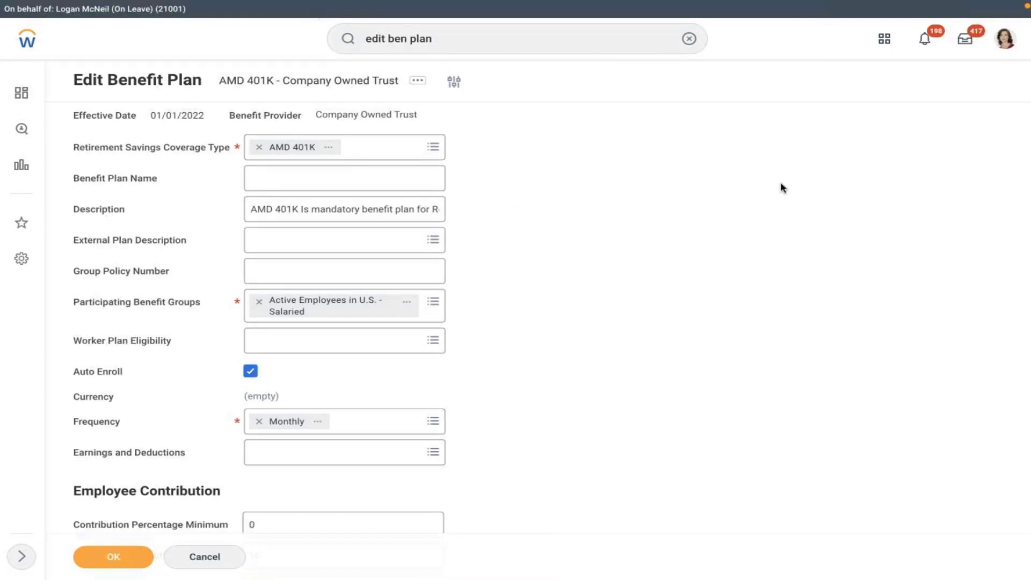
Step: Change the plan's Maximum Contribution % from 16 to 100
{"action": "scroll", "coordinate": [660, 243], "scroll_direction": "down", "scroll_amount": 5}
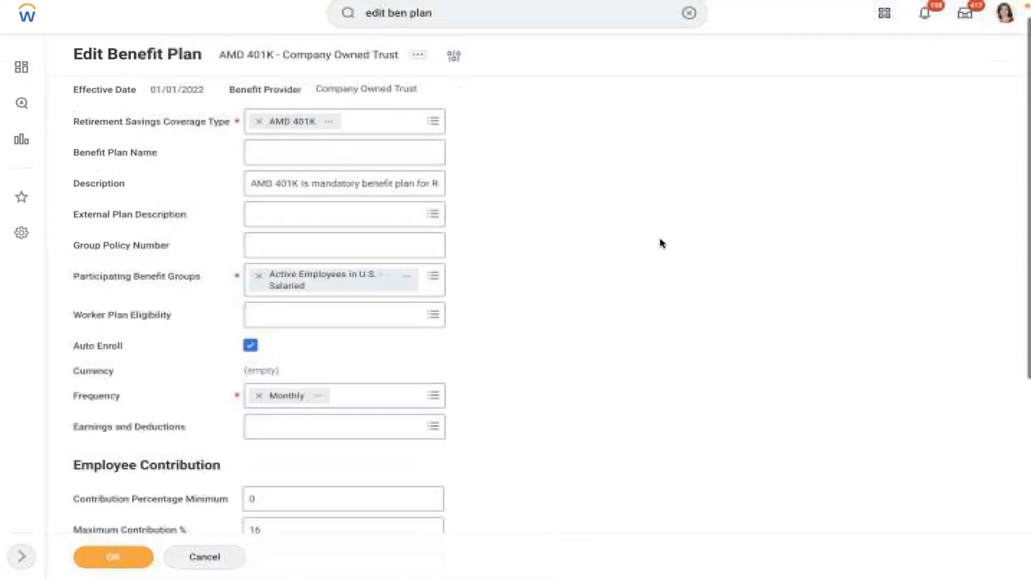
{"action": "scroll", "coordinate": [659, 242], "scroll_direction": "down", "scroll_amount": 2}
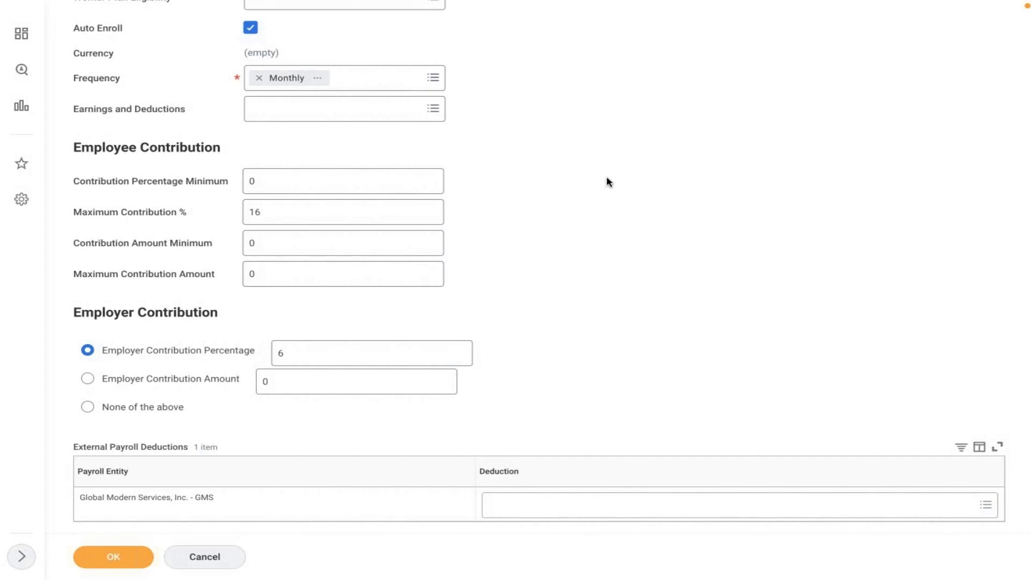
{"action": "left_click", "coordinate": [284, 212]}
{"action": "key", "text": "BackSpace"}
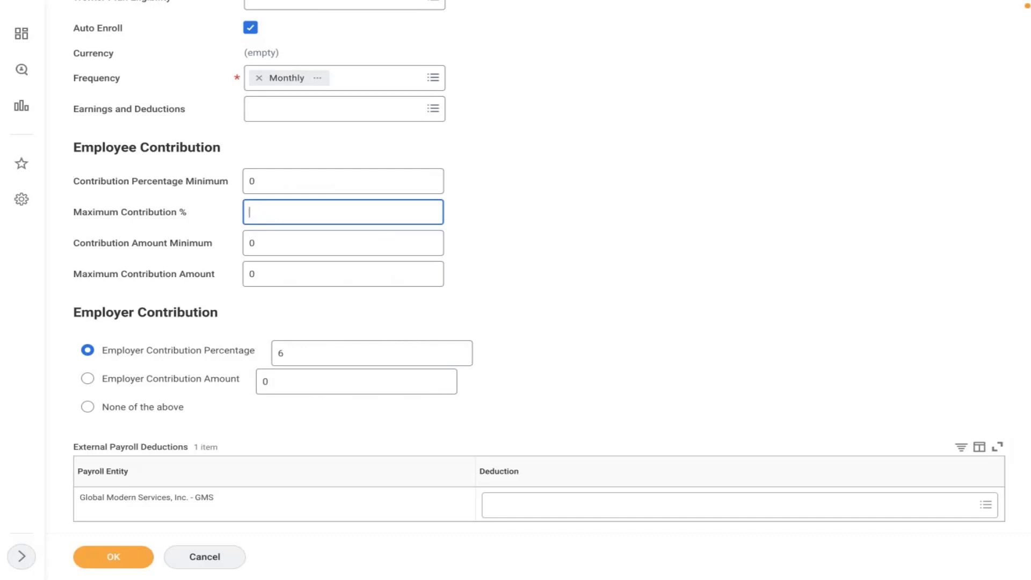
{"action": "type", "text": "100"}
{"action": "mouse_move", "coordinate": [270, 213]}
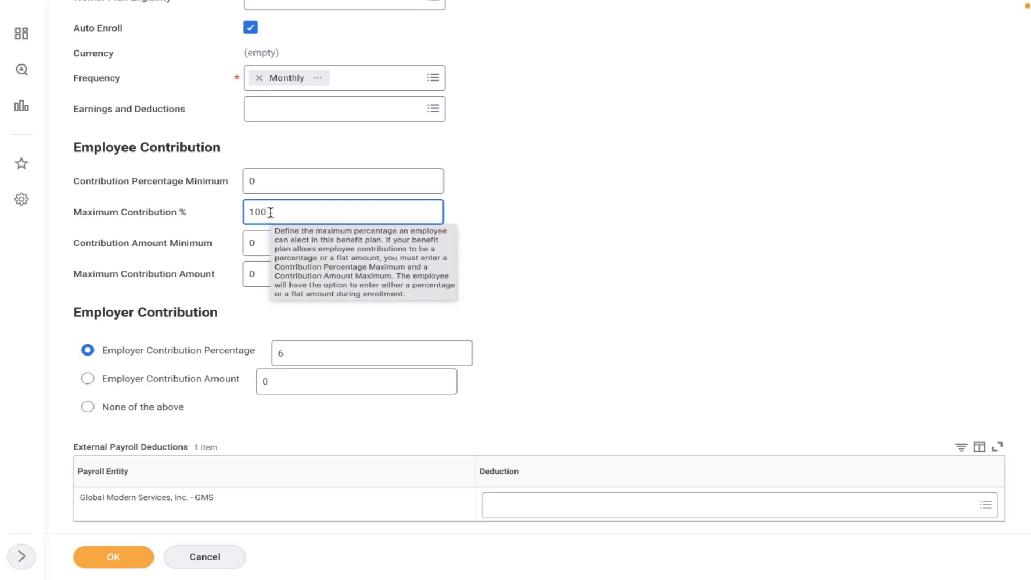
{"action": "left_click", "coordinate": [509, 246]}
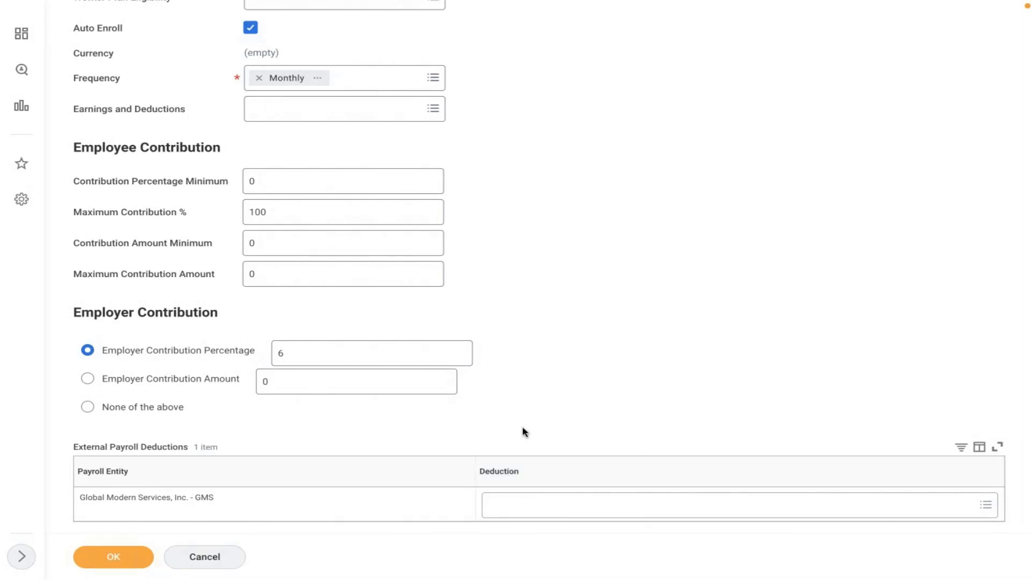
Step: Leave the payroll deduction empty and save the AMD 401K plan with 100% maximum contribution
{"action": "left_click", "coordinate": [583, 491]}
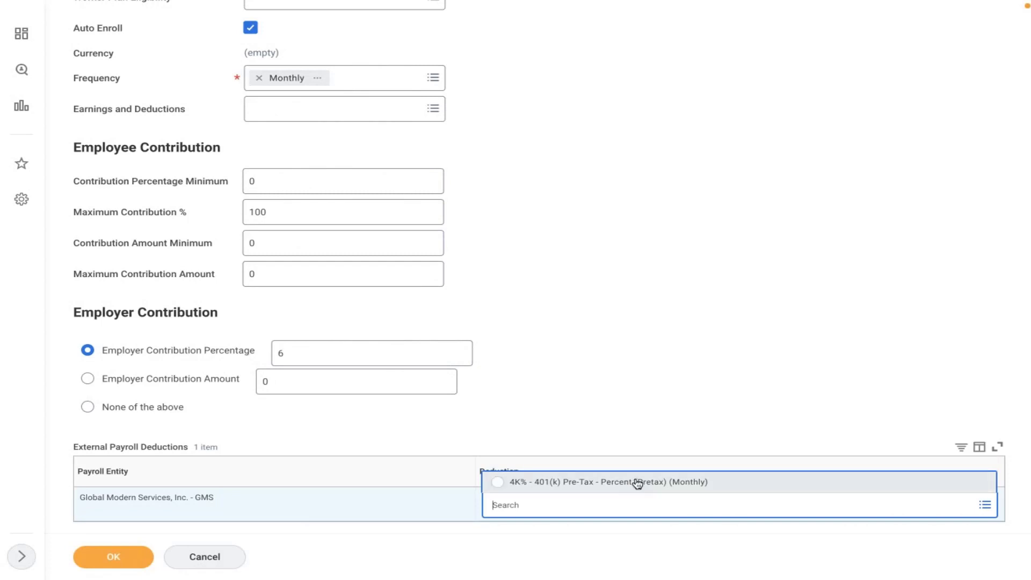
{"action": "left_click", "coordinate": [610, 392]}
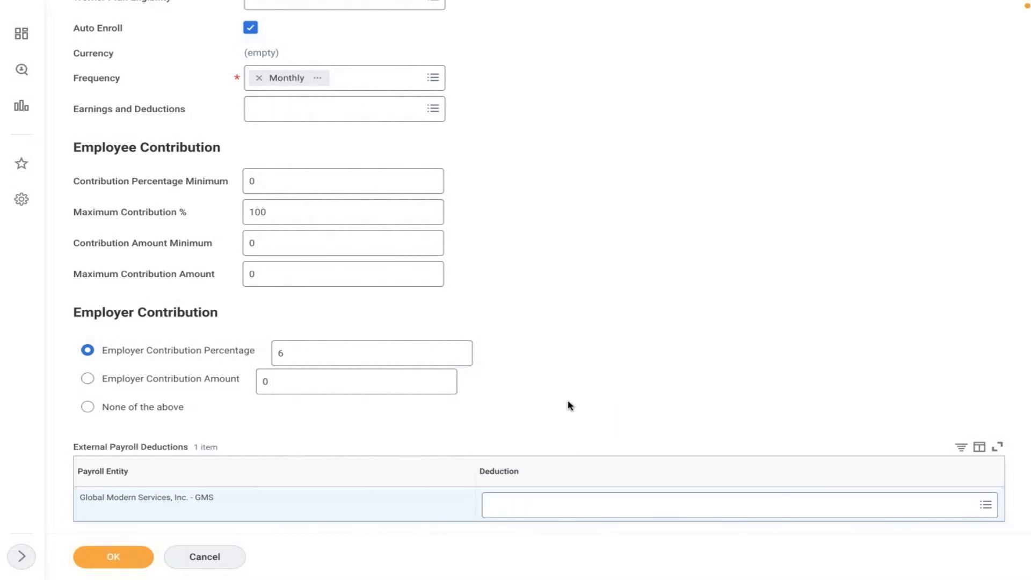
{"action": "scroll", "coordinate": [570, 406], "scroll_direction": "up", "scroll_amount": 5}
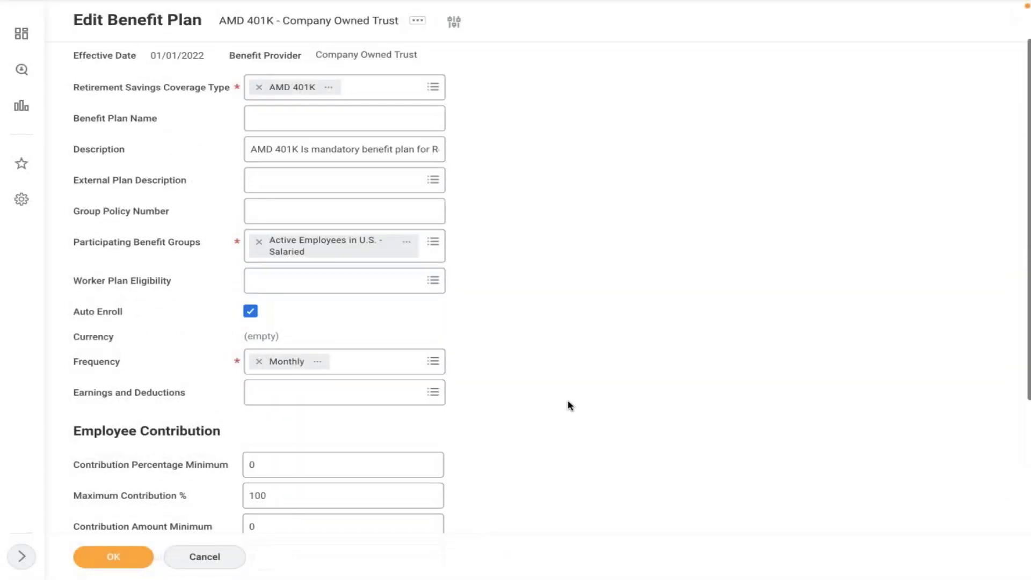
{"action": "scroll", "coordinate": [570, 406], "scroll_direction": "up", "scroll_amount": 2}
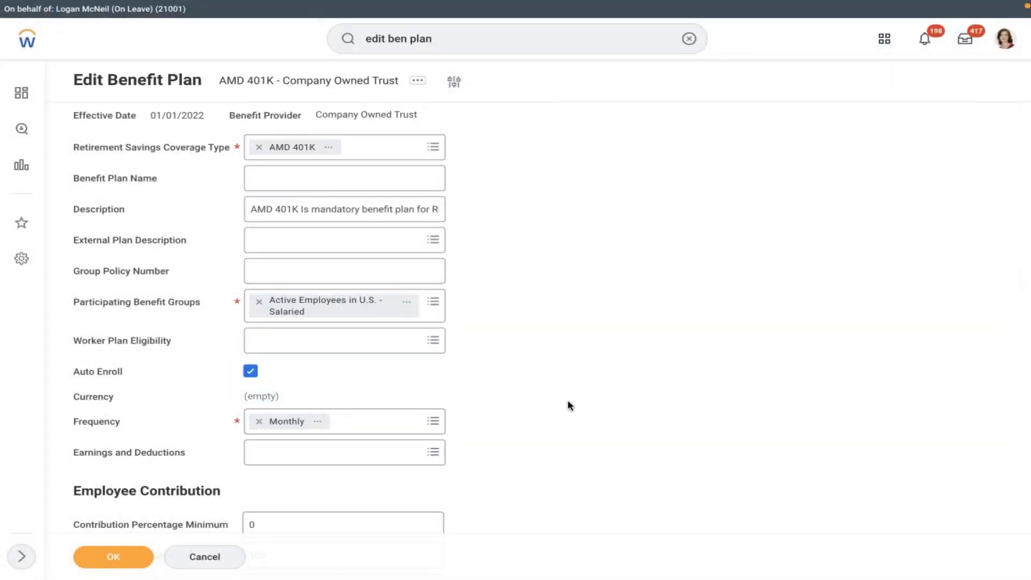
{"action": "scroll", "coordinate": [570, 405], "scroll_direction": "down", "scroll_amount": 3}
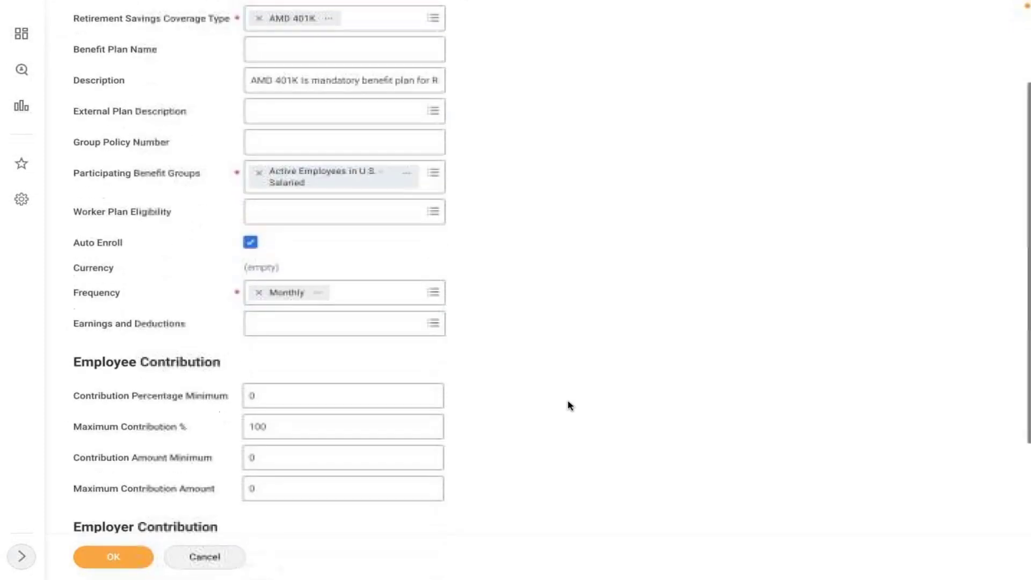
{"action": "left_click", "coordinate": [113, 556]}
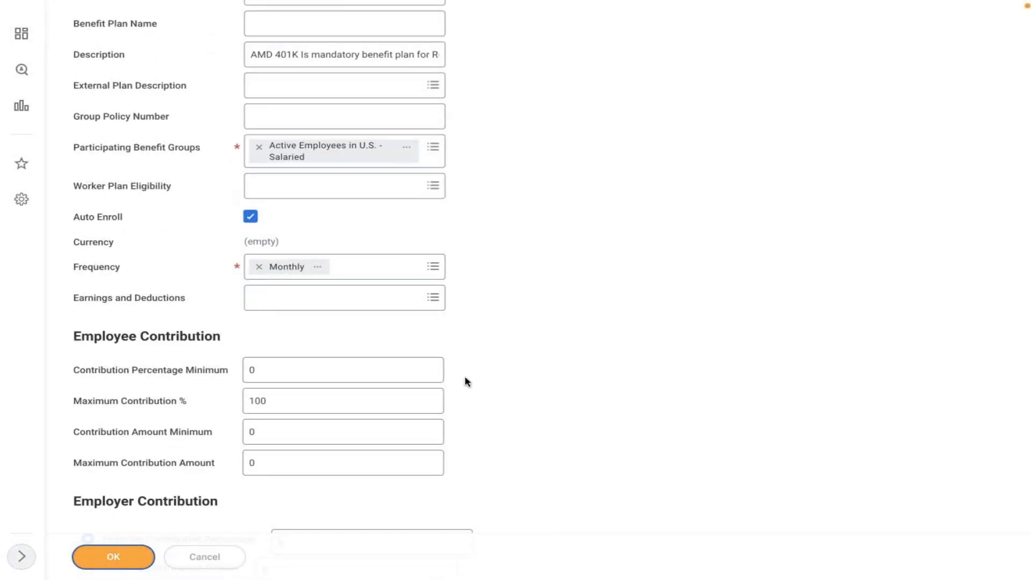
{"action": "left_click", "coordinate": [688, 39]}
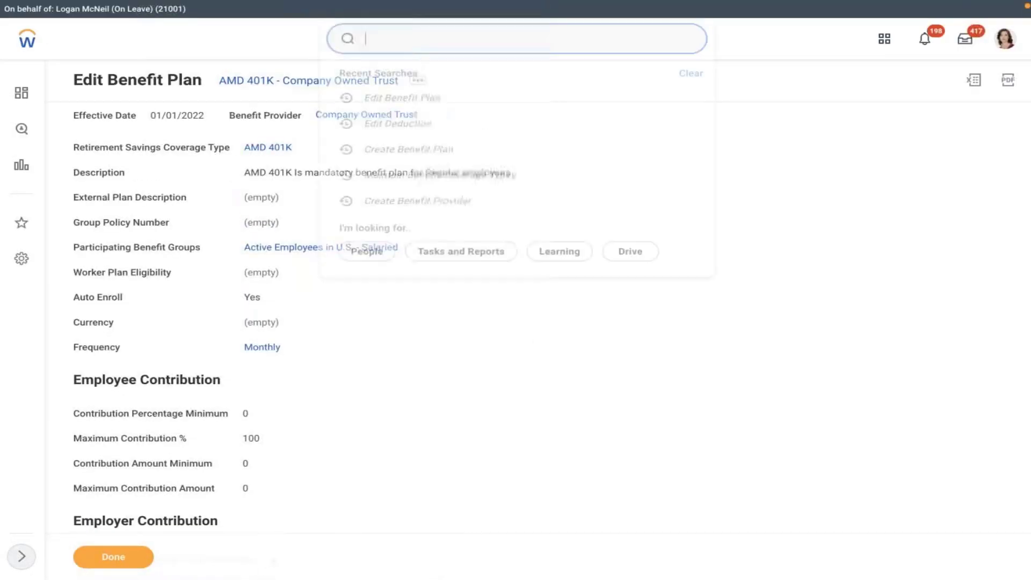
Step: Search 'create ben event' and open the Create Benefit Event Type task
{"action": "left_click", "coordinate": [517, 46]}
{"action": "type", "text": "crea"}
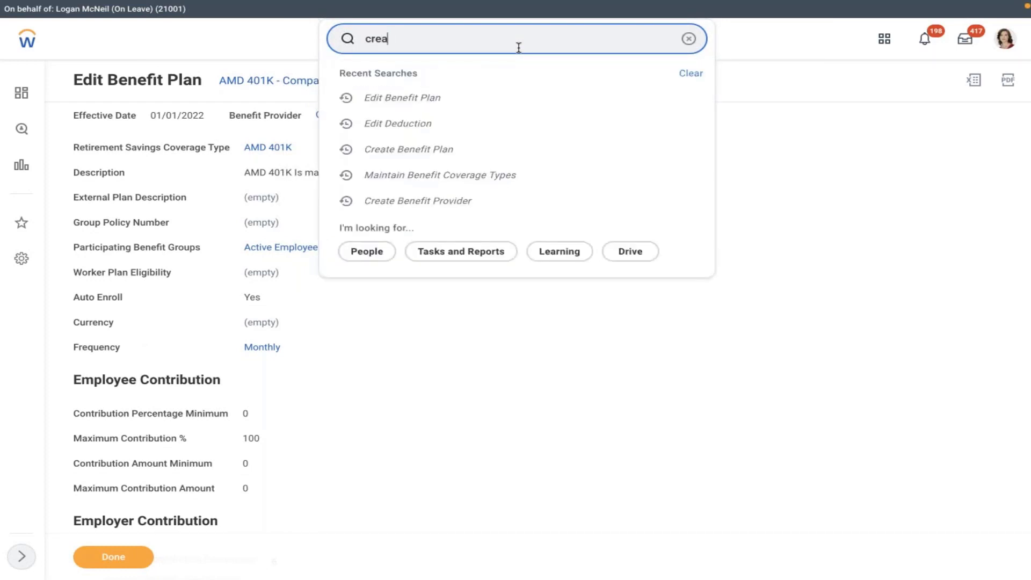
{"action": "type", "text": "te ben event"}
{"action": "left_click", "coordinate": [429, 78]}
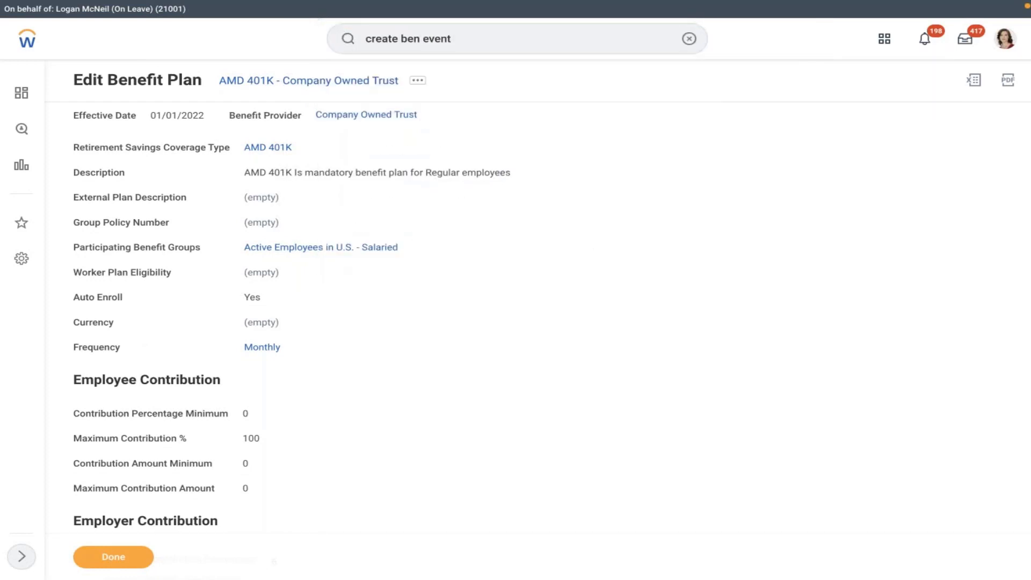
{"action": "left_click", "coordinate": [332, 127]}
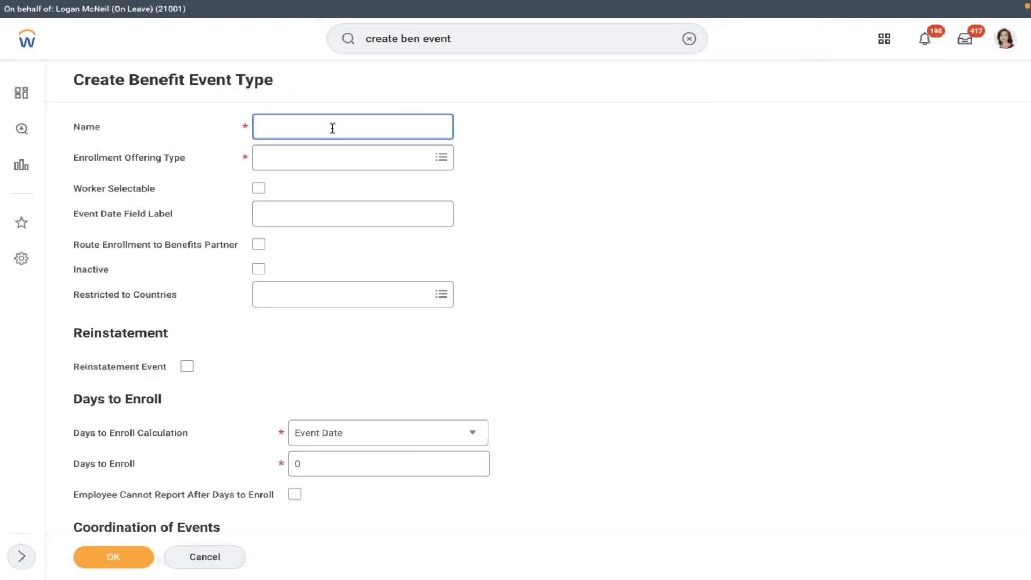
Step: Name the event type 'AMD - Retirement Savings Account', choose Retirement Savings Coverage Types > AMD 401K, tick Worker Selectable
{"action": "type", "text": "AMD - Retirement Savings Account"}
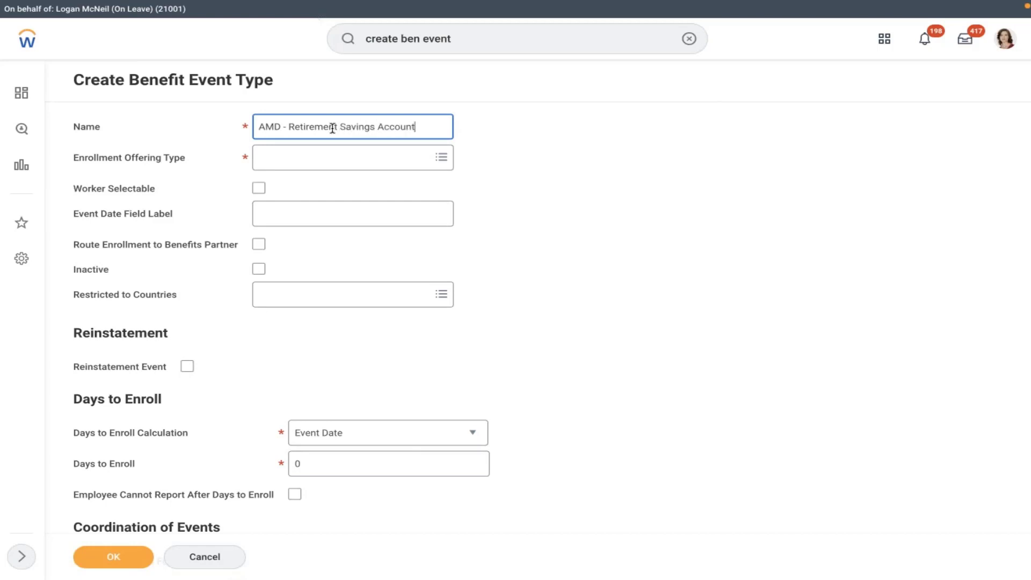
{"action": "left_click", "coordinate": [310, 164]}
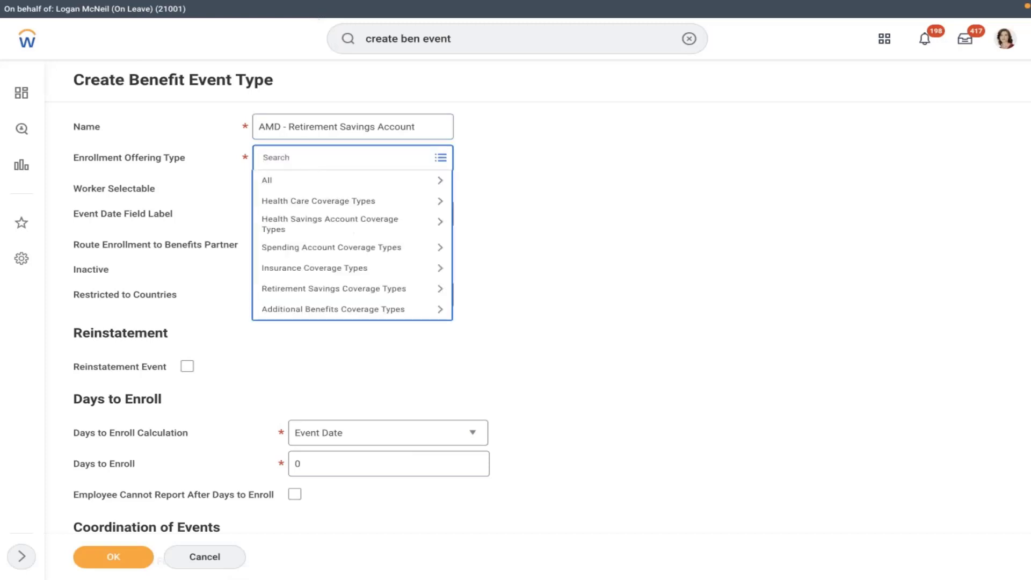
{"action": "left_click", "coordinate": [303, 290]}
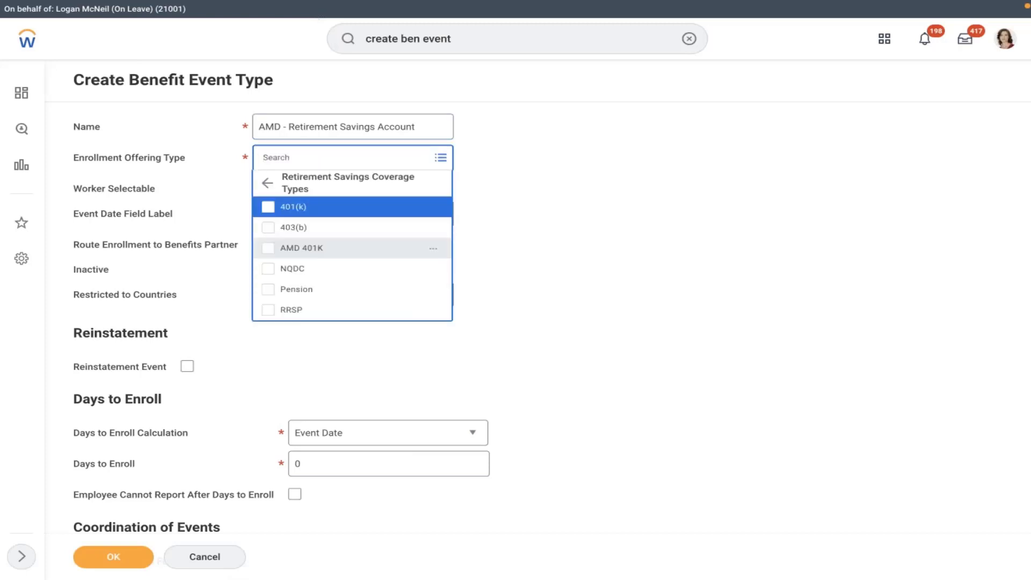
{"action": "left_click", "coordinate": [297, 250]}
{"action": "left_click", "coordinate": [594, 177]}
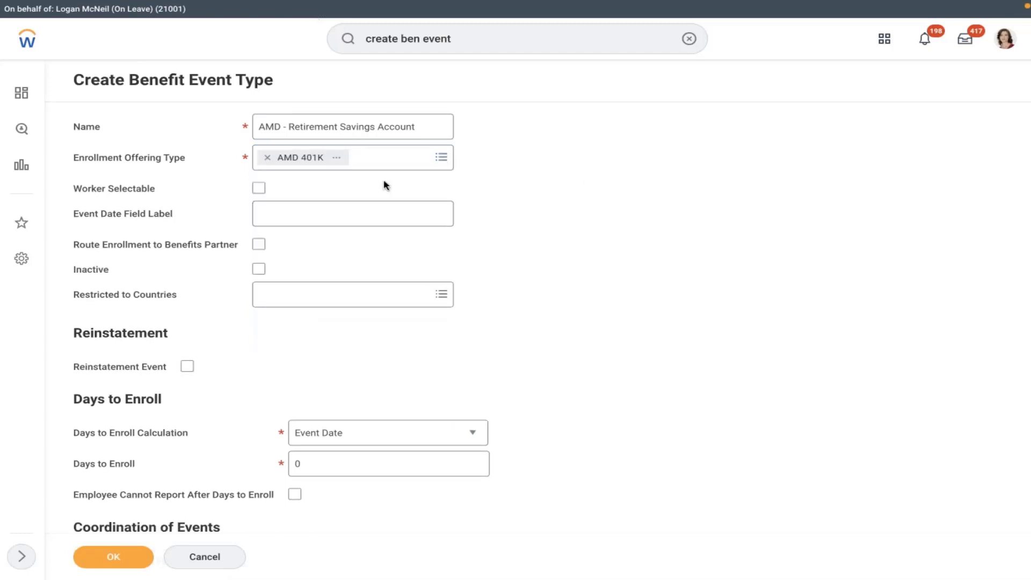
{"action": "left_click", "coordinate": [259, 188]}
{"action": "left_click", "coordinate": [314, 207]}
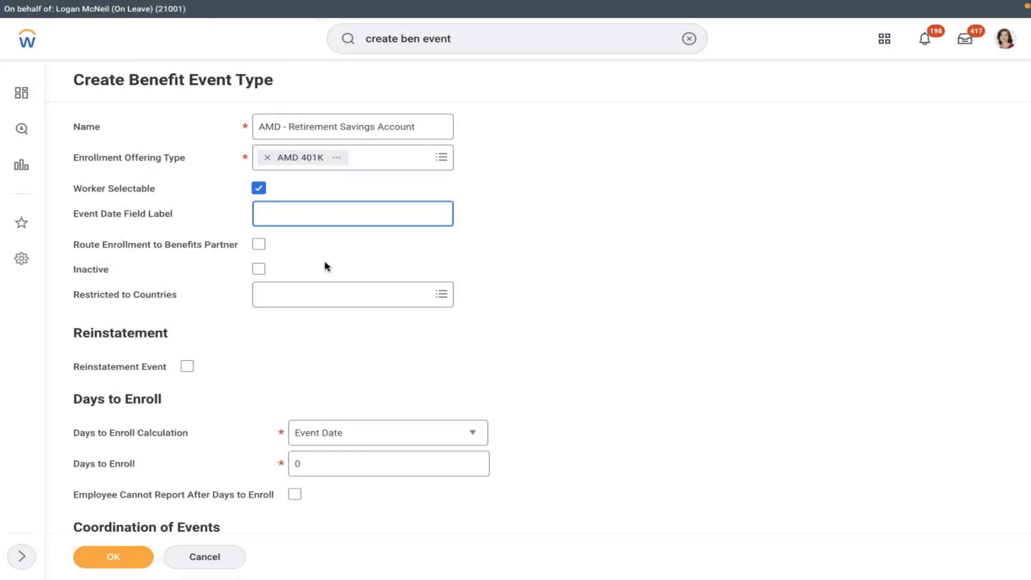
Step: Leave the event date label blank and restrict the event type to United States of America
{"action": "left_click", "coordinate": [314, 271]}
{"action": "left_click", "coordinate": [307, 300]}
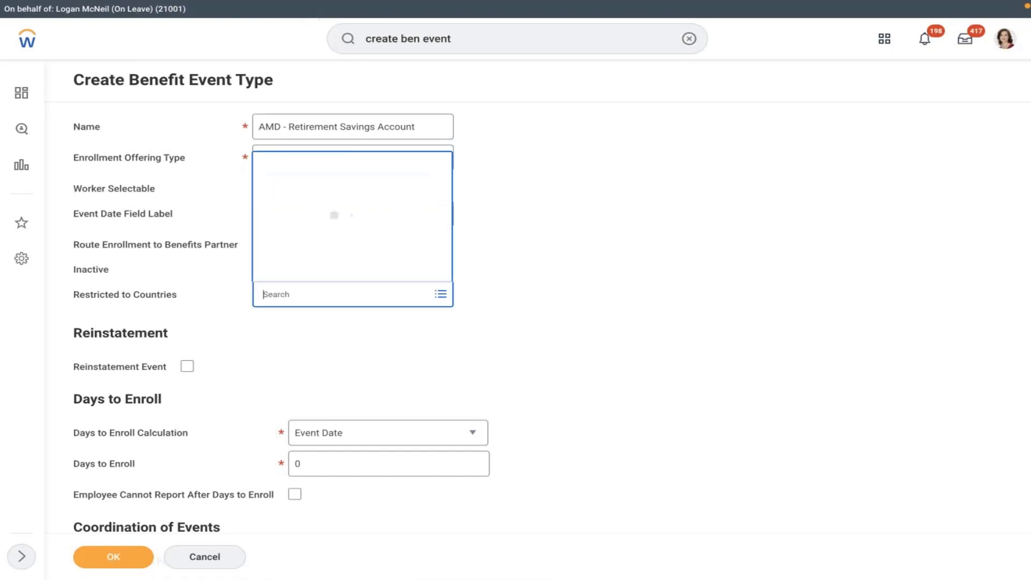
{"action": "type", "text": "usa"}
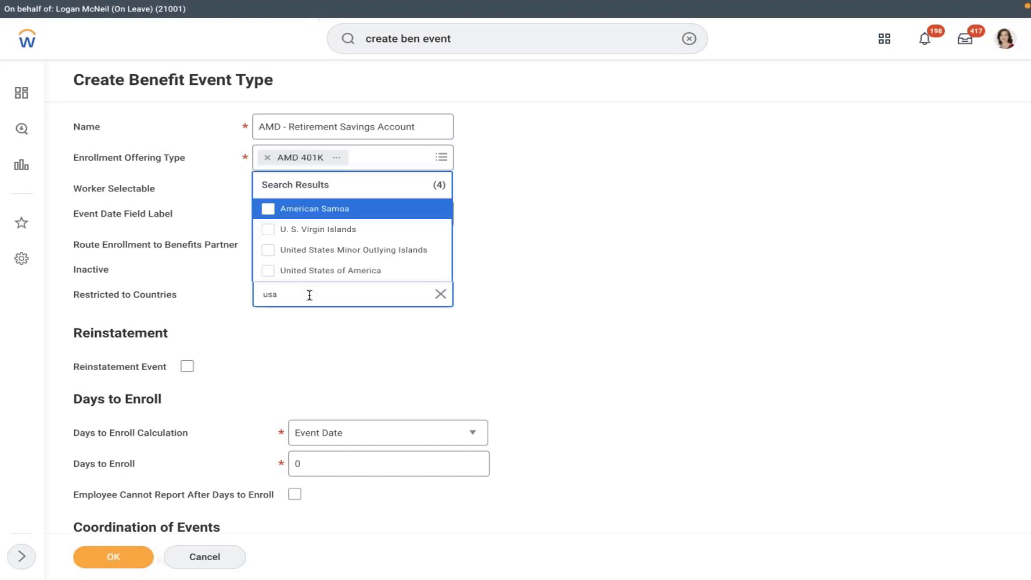
{"action": "left_click", "coordinate": [331, 270]}
{"action": "left_click", "coordinate": [545, 242]}
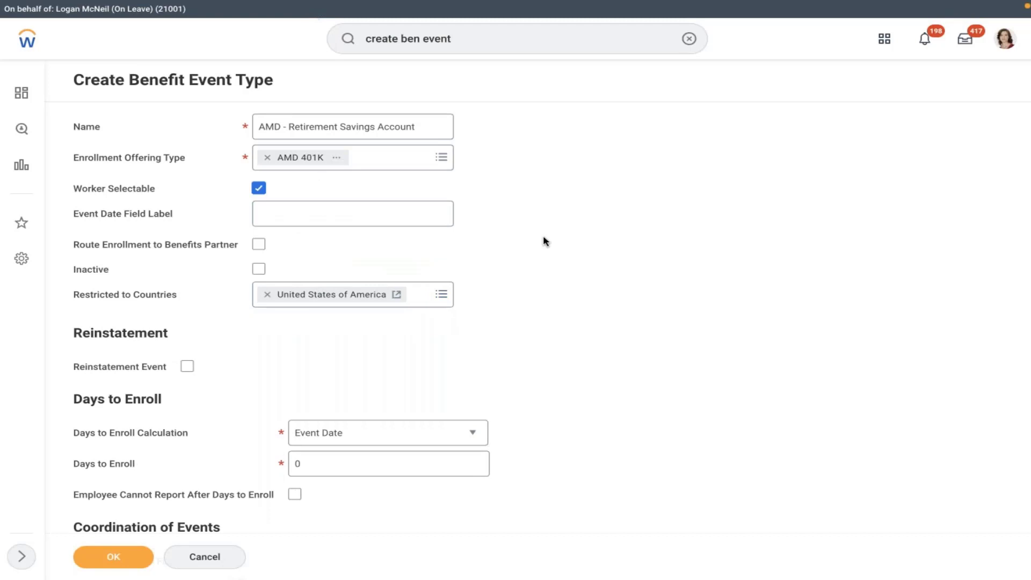
Step: Set Days to Enroll to 30 and submit the new benefit event type
{"action": "scroll", "coordinate": [545, 242], "scroll_direction": "down", "scroll_amount": 3}
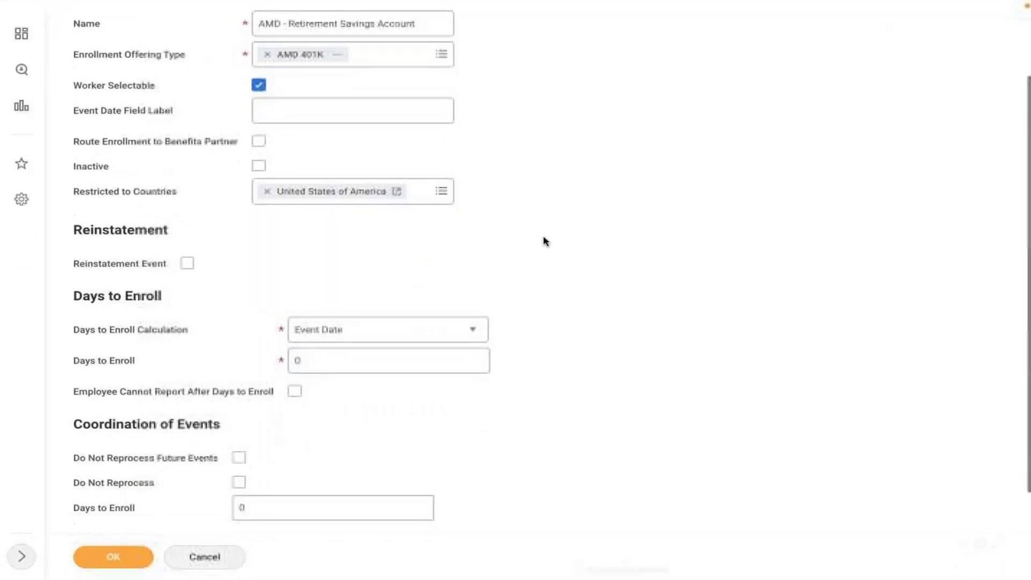
{"action": "left_click", "coordinate": [336, 360]}
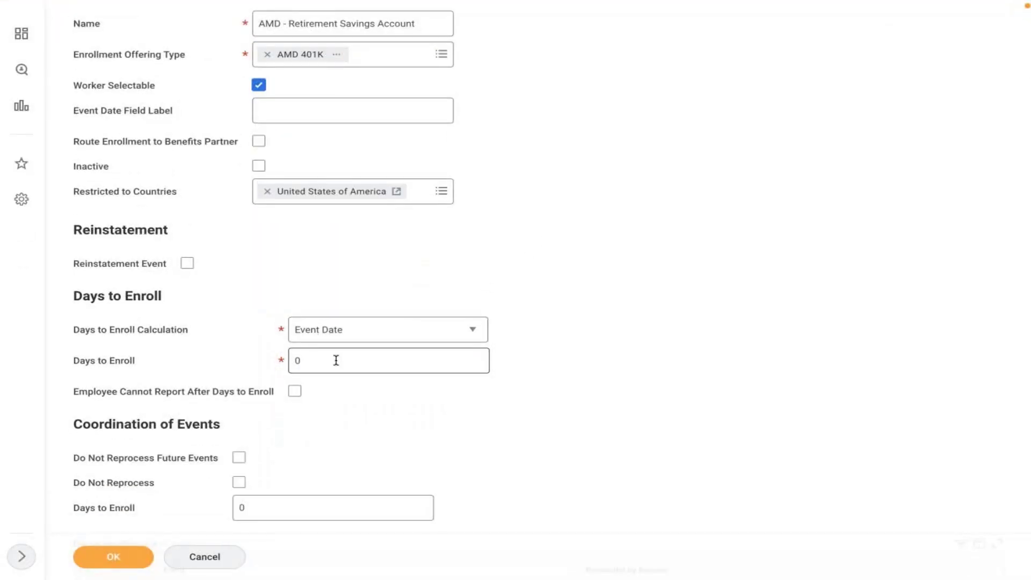
{"action": "key", "text": "BackSpace"}
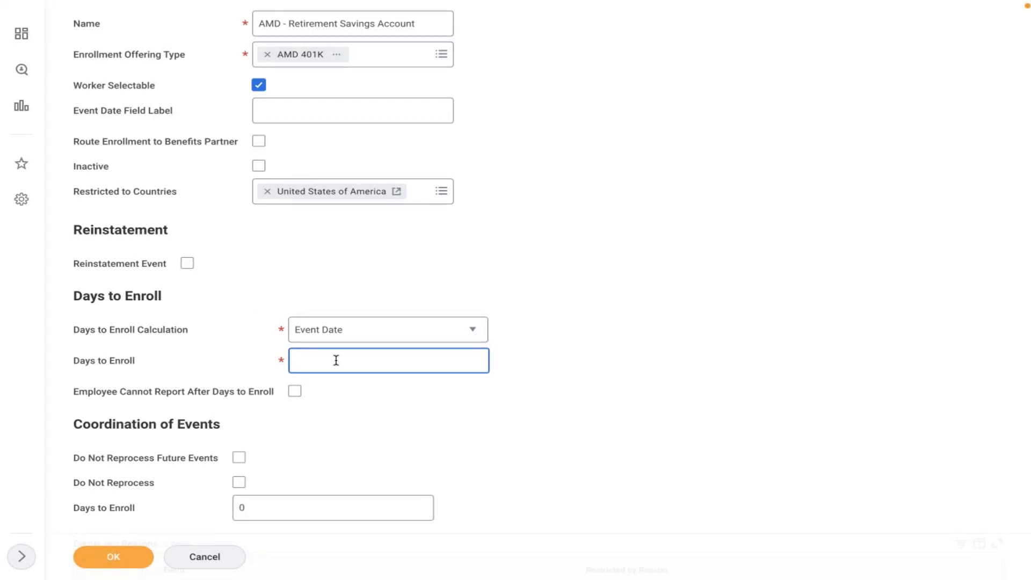
{"action": "type", "text": "30"}
{"action": "left_click", "coordinate": [644, 228]}
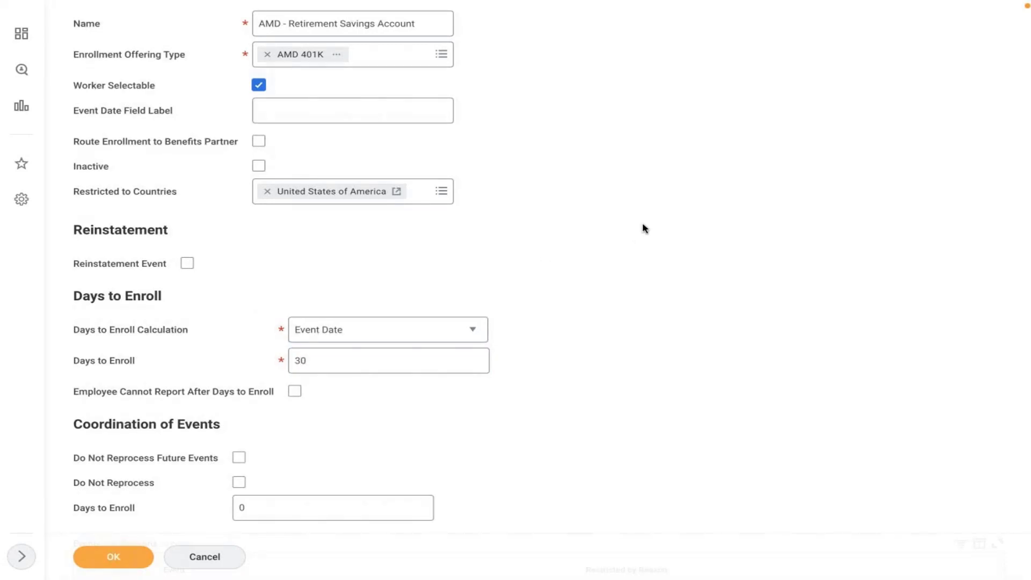
{"action": "scroll", "coordinate": [644, 228], "scroll_direction": "down", "scroll_amount": 3}
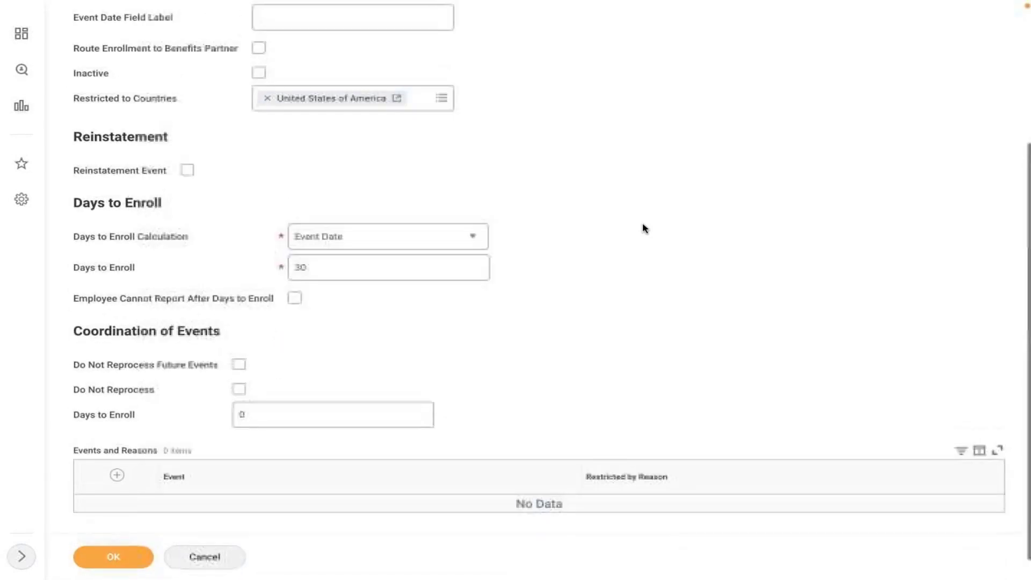
{"action": "scroll", "coordinate": [643, 224], "scroll_direction": "up", "scroll_amount": 5}
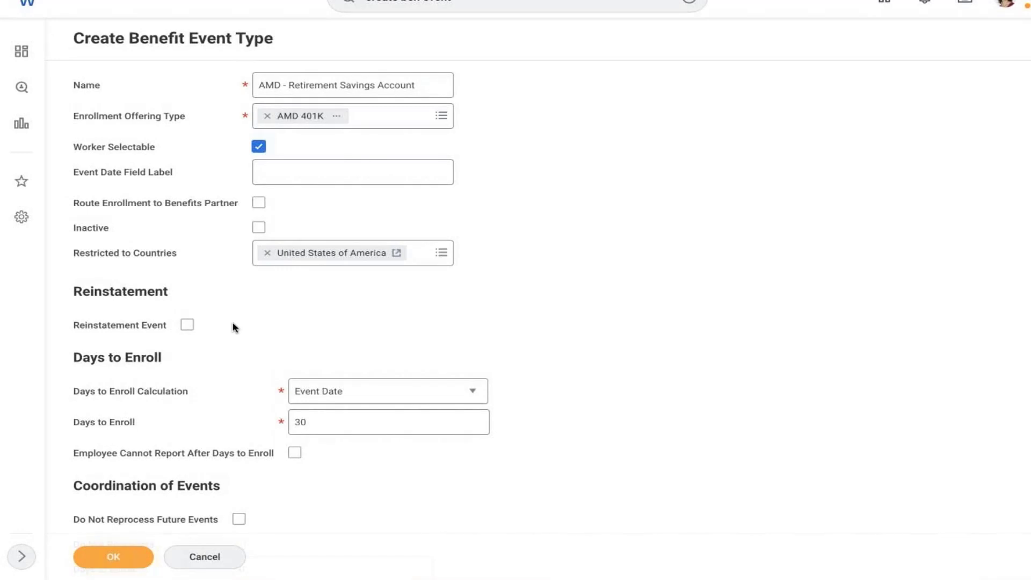
{"action": "left_click", "coordinate": [112, 560]}
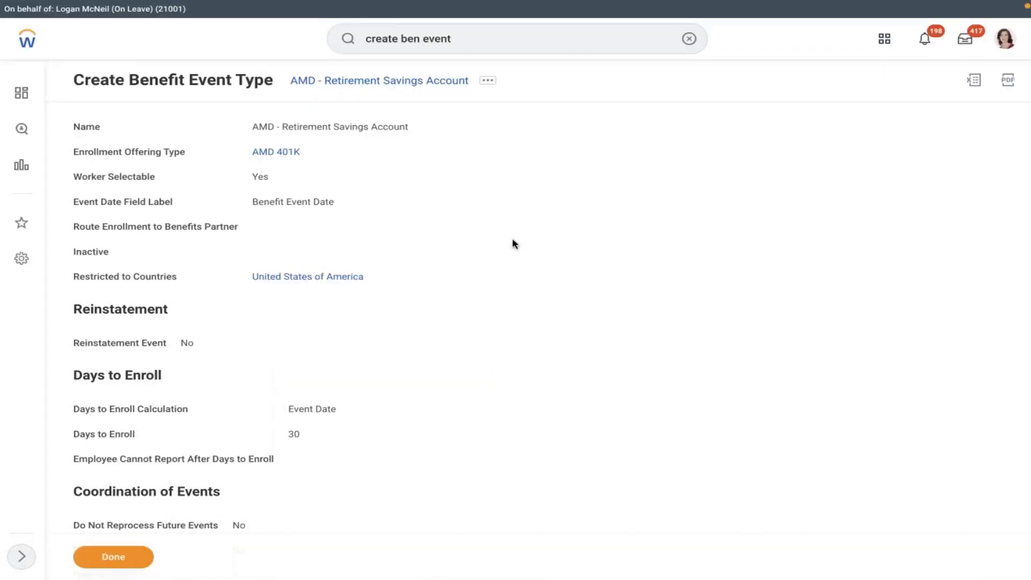
Step: Clear the previous search and search for 'edit enroll'
{"action": "left_click", "coordinate": [689, 38]}
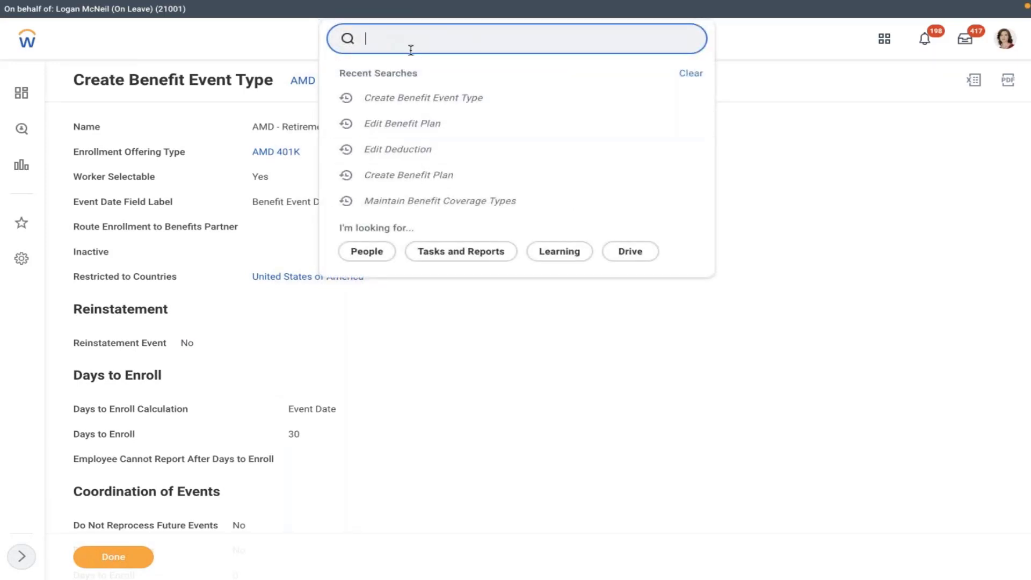
{"action": "type", "text": "edit enroll"}
Step: Open Edit Enrollment Event Rule for Enrollment Event Rule, correcting the effective date to 01/01/2022
{"action": "left_click", "coordinate": [439, 89]}
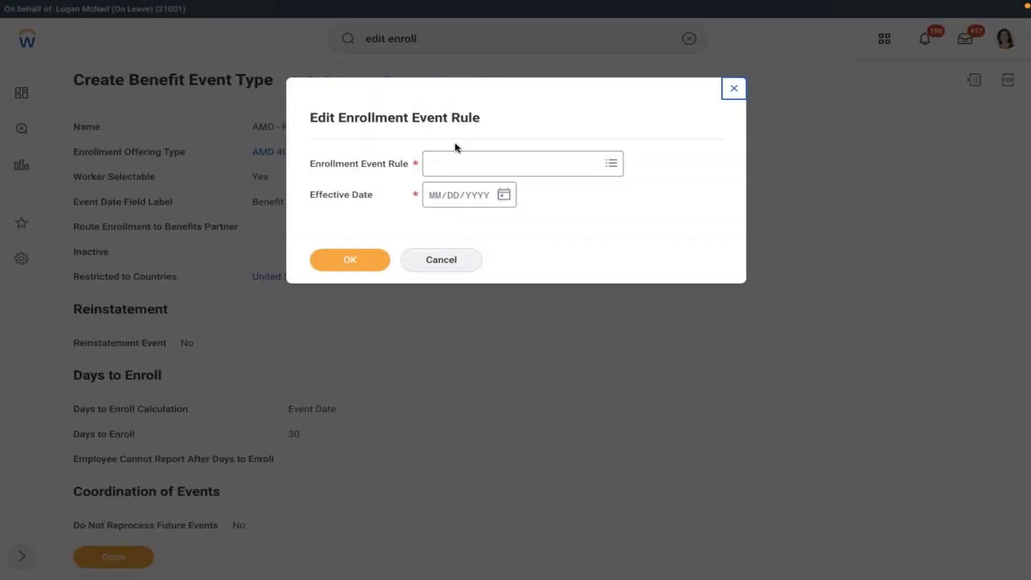
{"action": "left_click", "coordinate": [456, 161]}
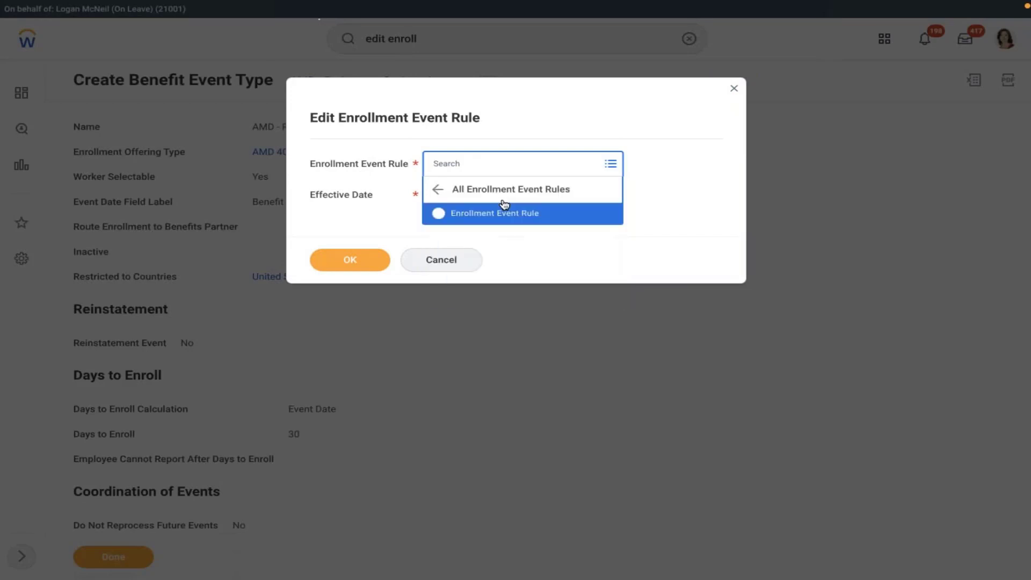
{"action": "left_click", "coordinate": [478, 209]}
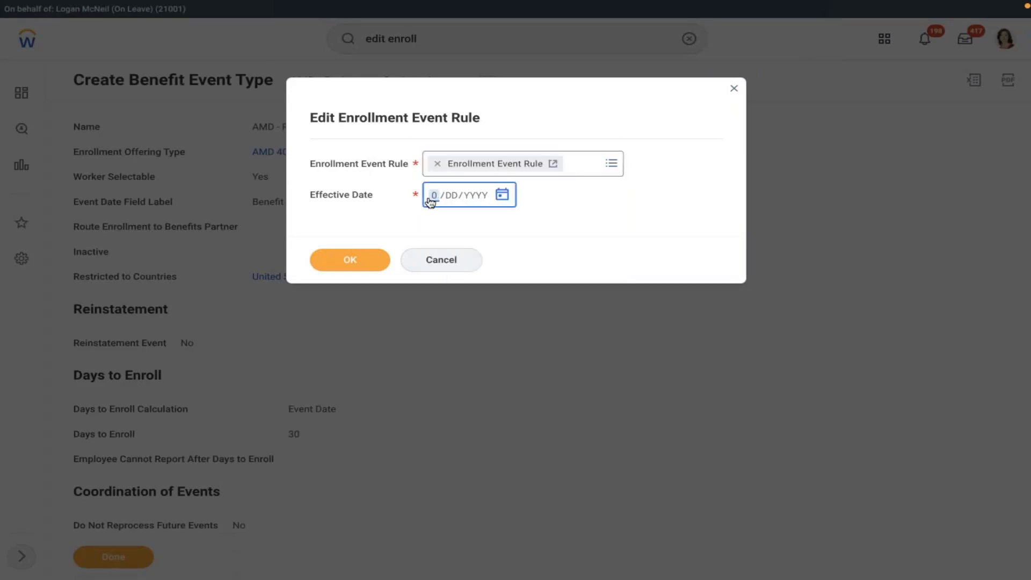
{"action": "type", "text": "01012021"}
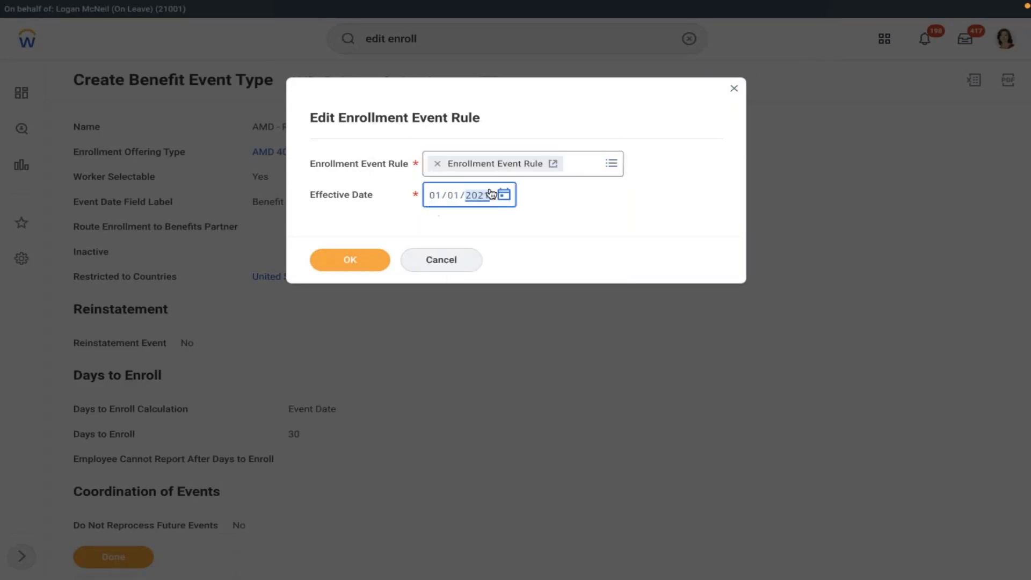
{"action": "left_click", "coordinate": [674, 179]}
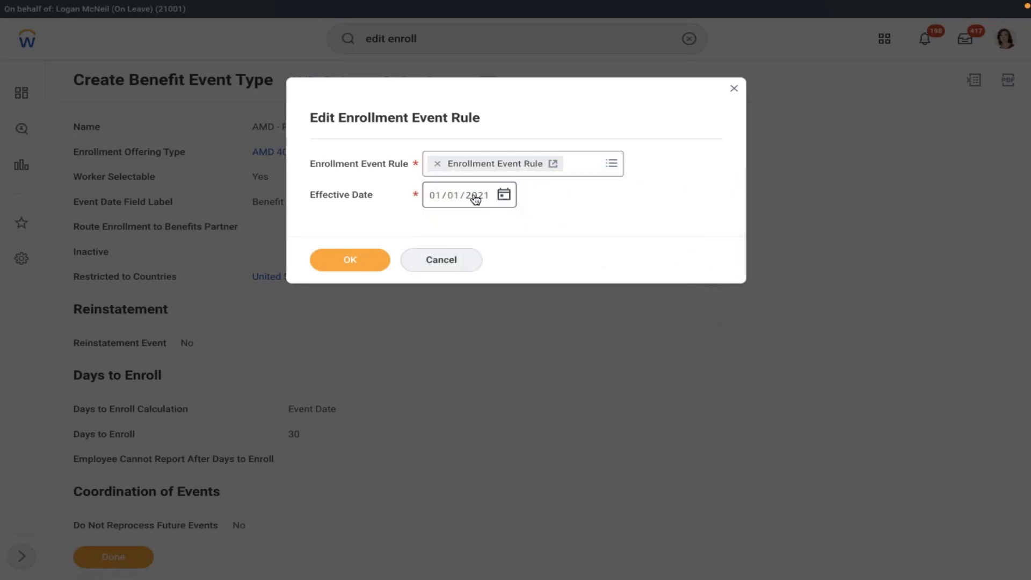
{"action": "left_click", "coordinate": [474, 196]}
{"action": "type", "text": "2022"}
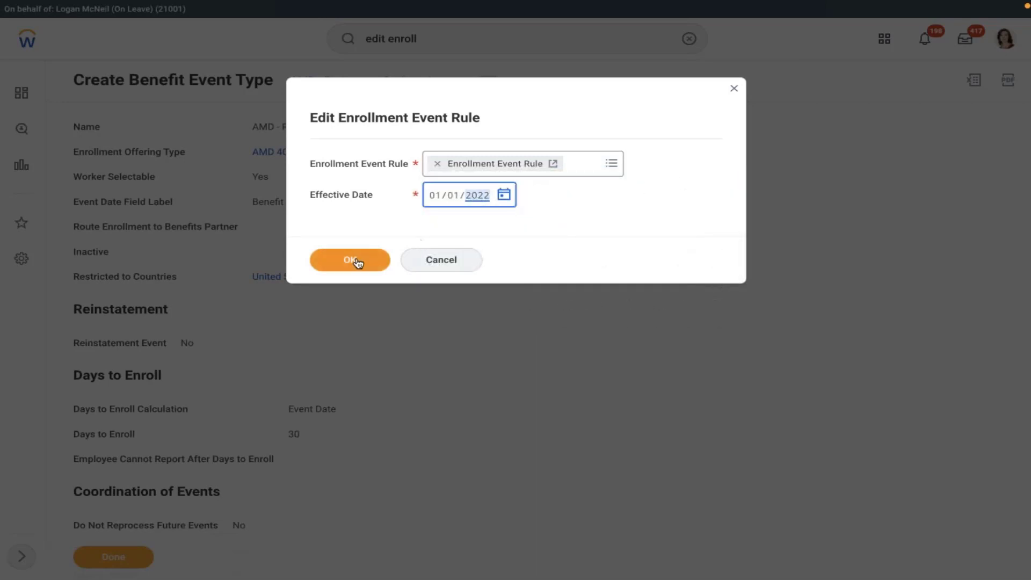
{"action": "left_click", "coordinate": [349, 259]}
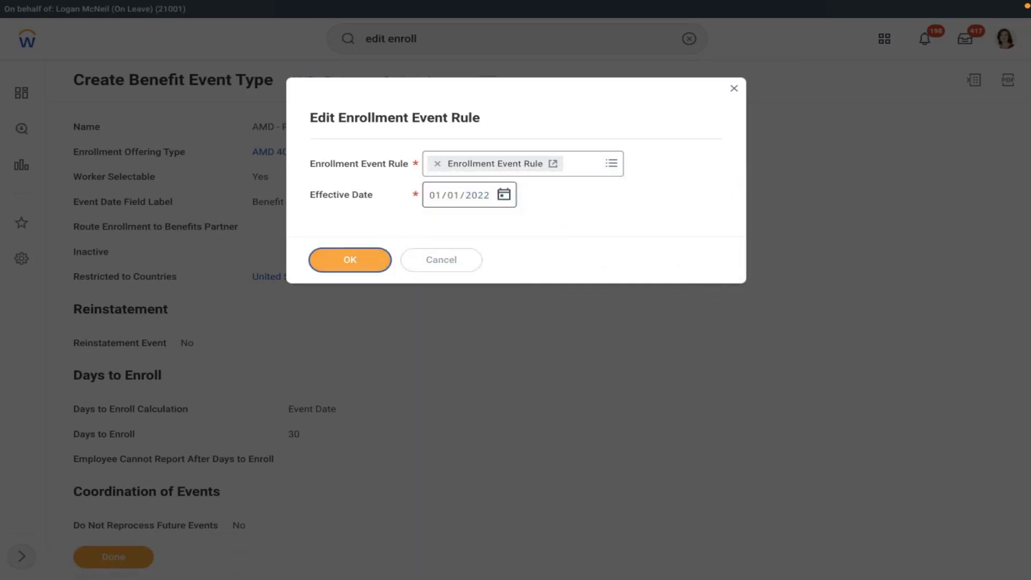
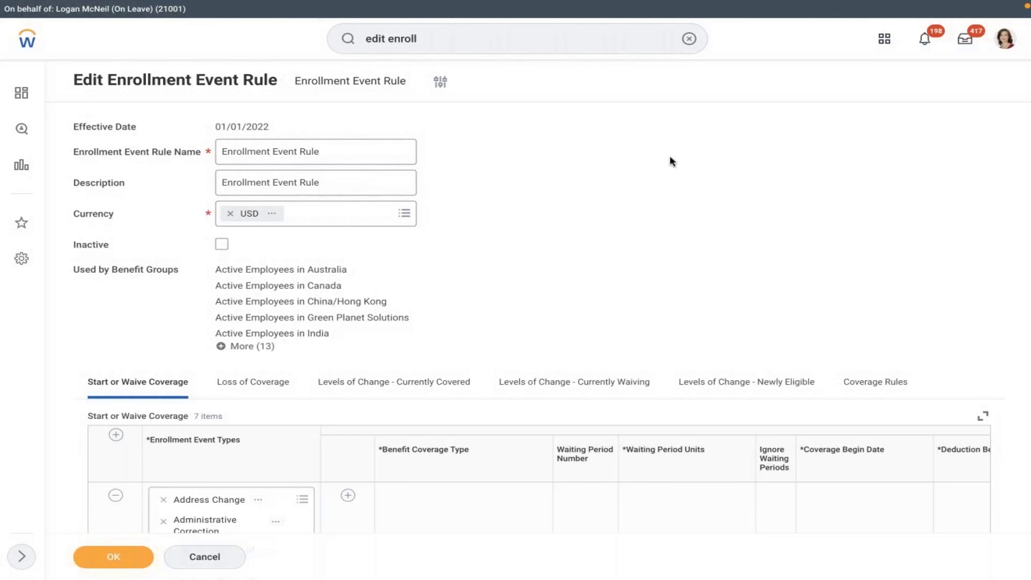
Step: Add a new Start or Waive Coverage row with event type AMD - Retirement Savings Account
{"action": "scroll", "coordinate": [495, 287], "scroll_direction": "down", "scroll_amount": 5}
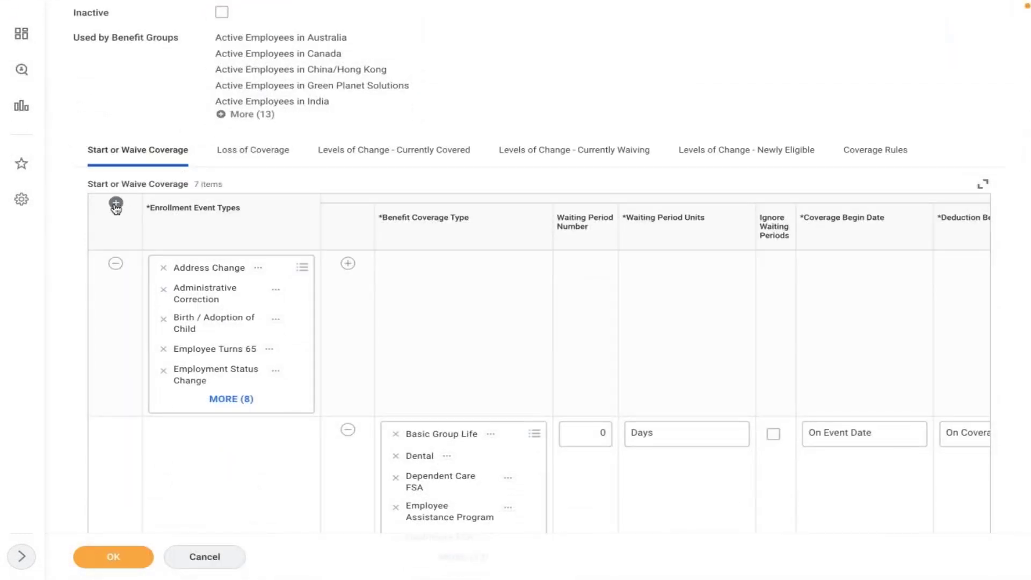
{"action": "left_click", "coordinate": [116, 203]}
{"action": "left_click", "coordinate": [189, 277]}
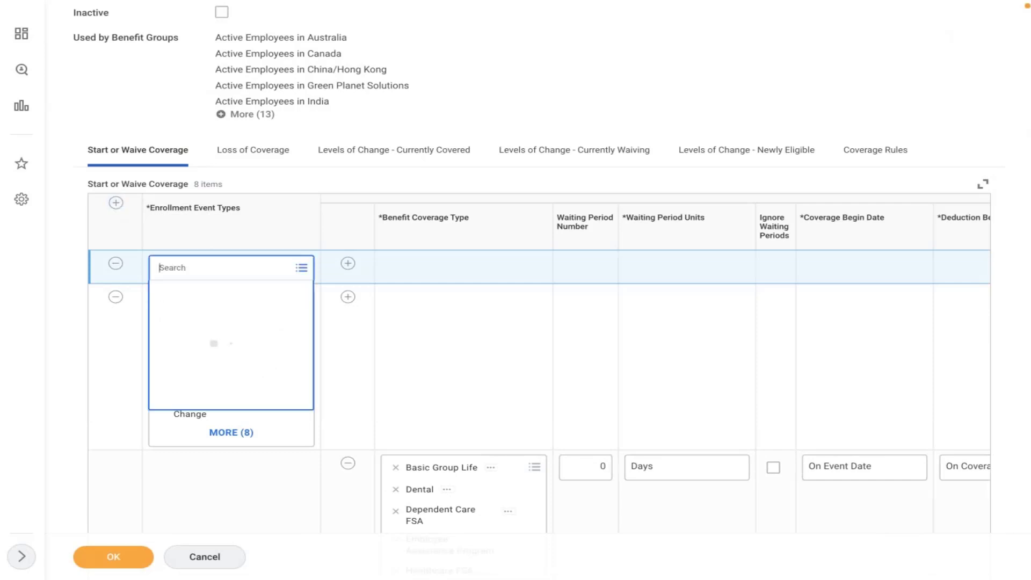
{"action": "type", "text": "amd"}
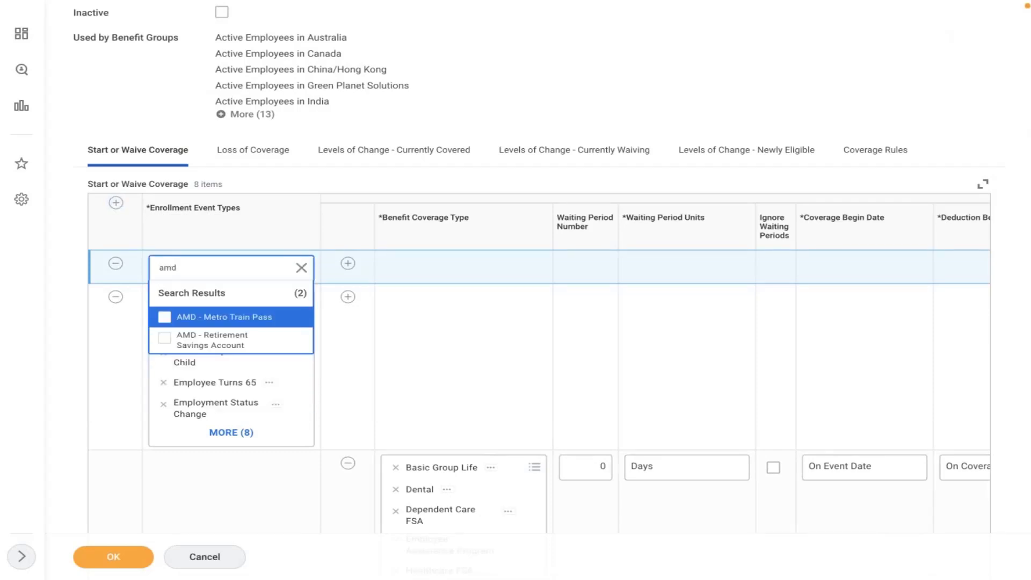
{"action": "left_click", "coordinate": [210, 340]}
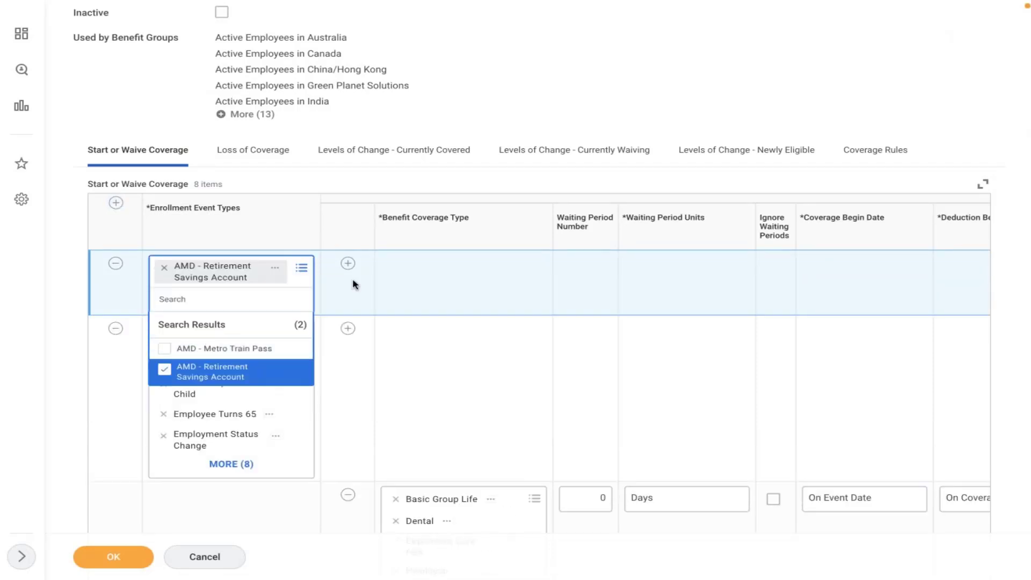
Step: Give that event row an AMD 401K coverage type sub-row
{"action": "left_click", "coordinate": [348, 263]}
{"action": "left_click", "coordinate": [442, 316]}
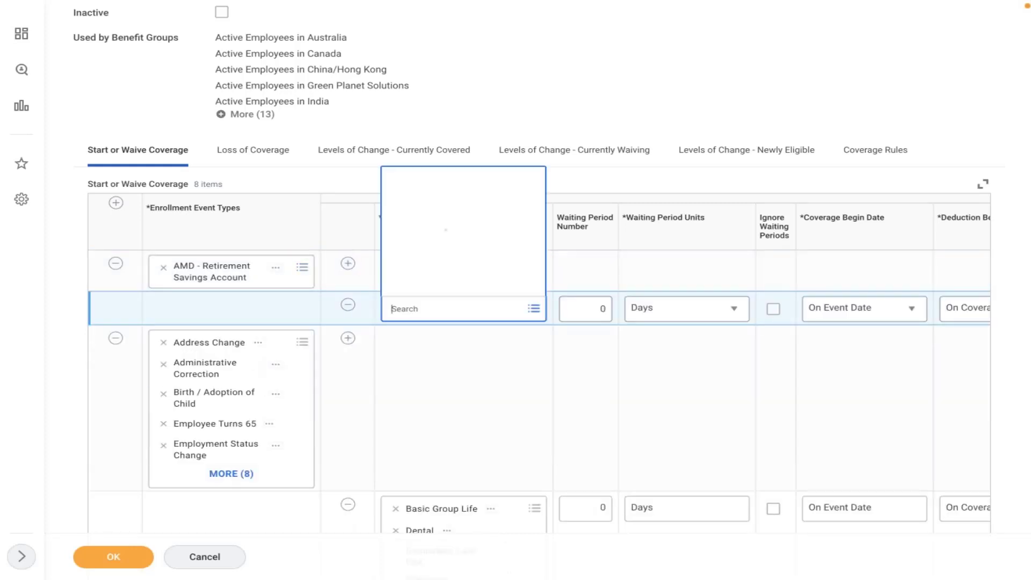
{"action": "type", "text": "amd"}
{"action": "key", "text": "Return"}
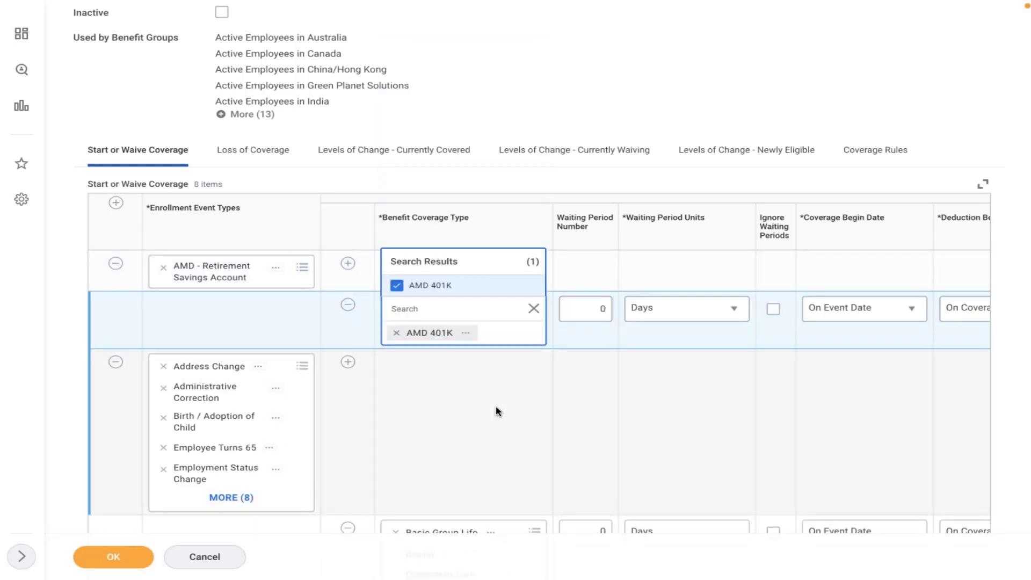
{"action": "left_click", "coordinate": [497, 410]}
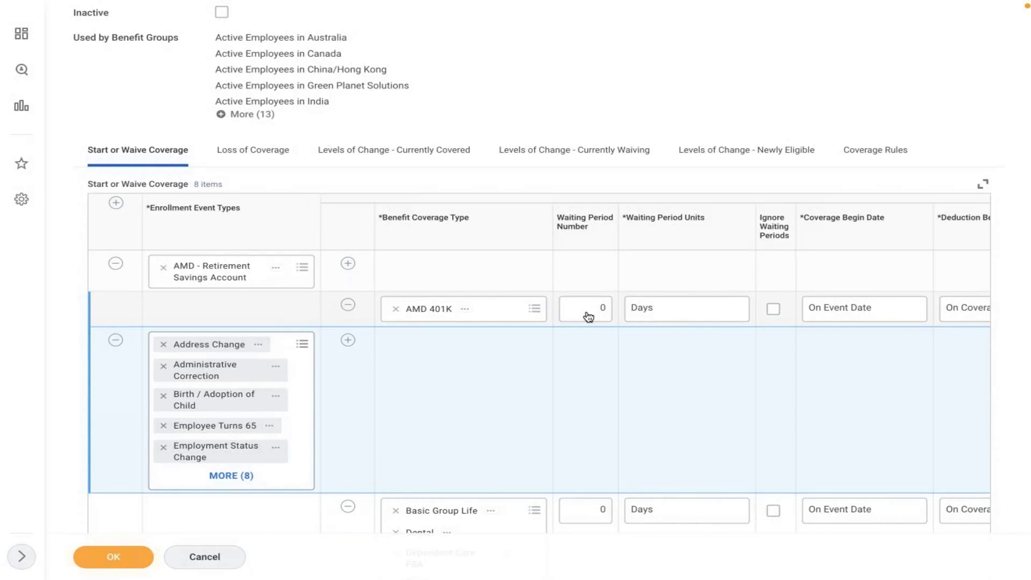
{"action": "left_click", "coordinate": [589, 317]}
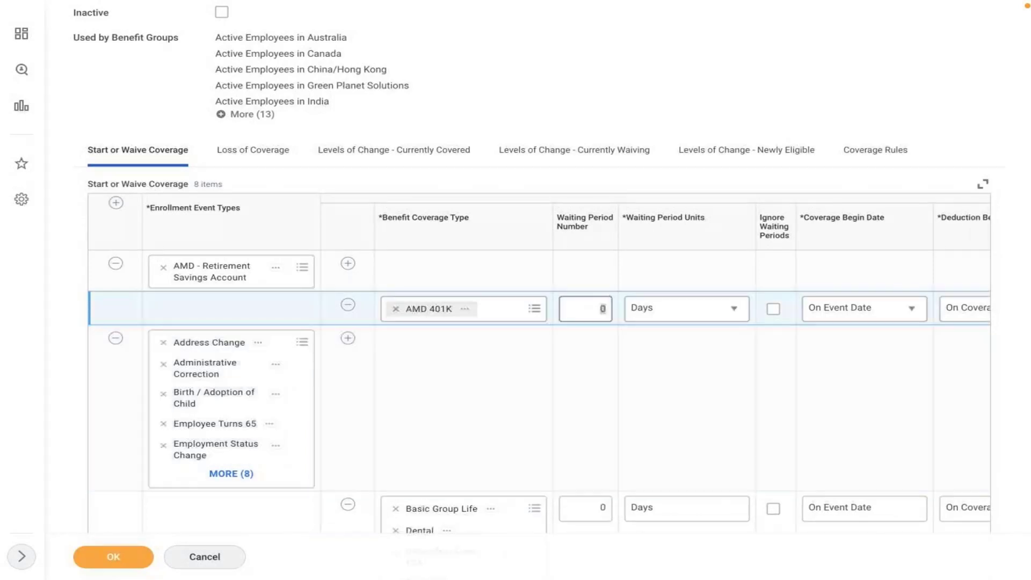
{"action": "type", "text": "90"}
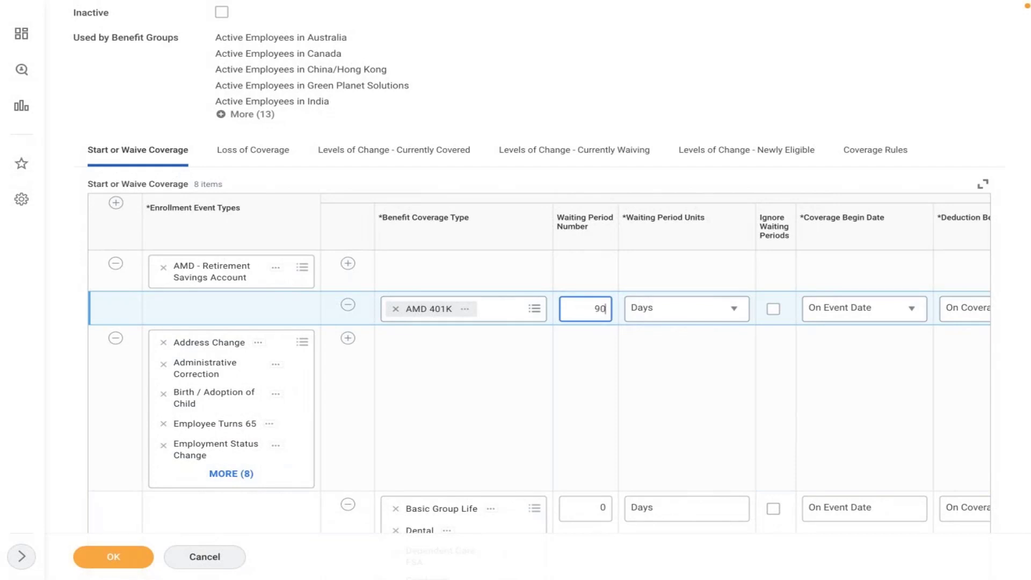
{"action": "left_click", "coordinate": [497, 422]}
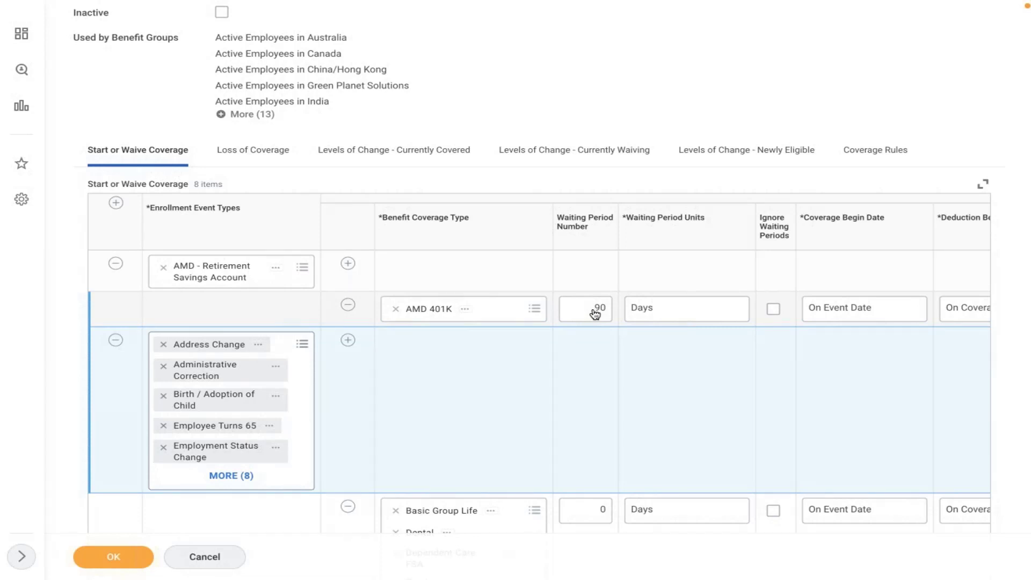
{"action": "left_click", "coordinate": [594, 314]}
{"action": "type", "text": "0"}
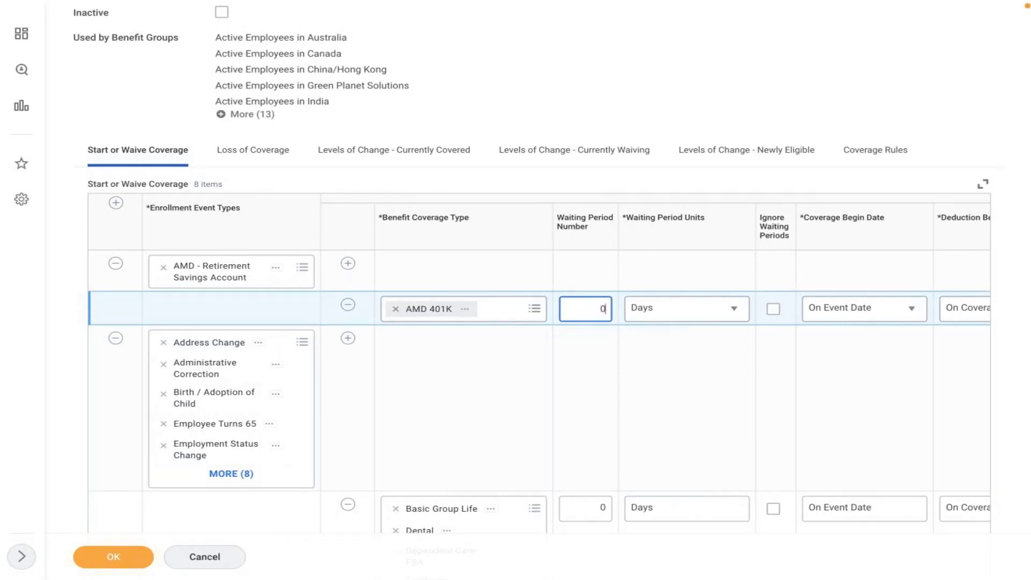
{"action": "left_click", "coordinate": [607, 377]}
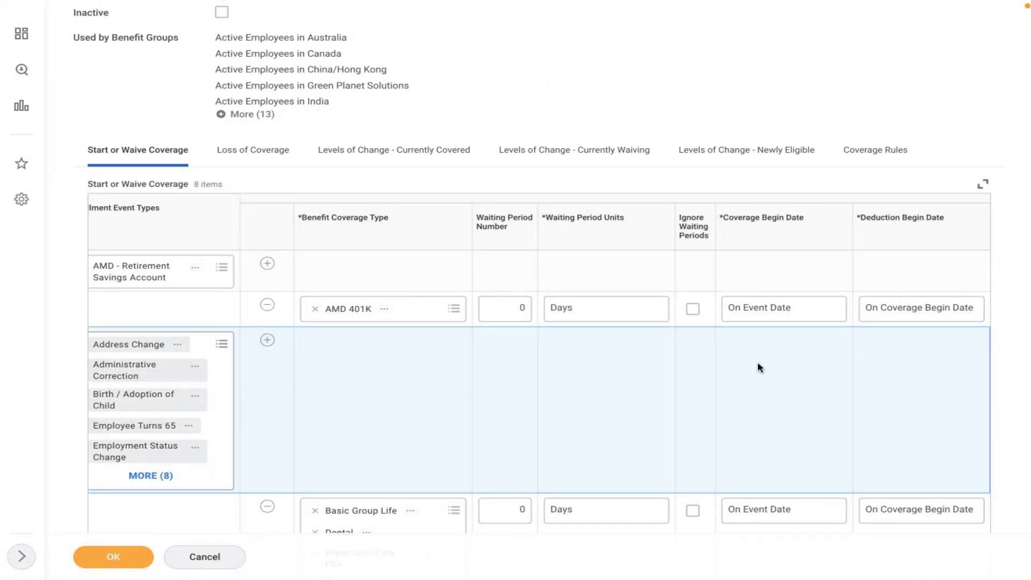
{"action": "left_click", "coordinate": [764, 316]}
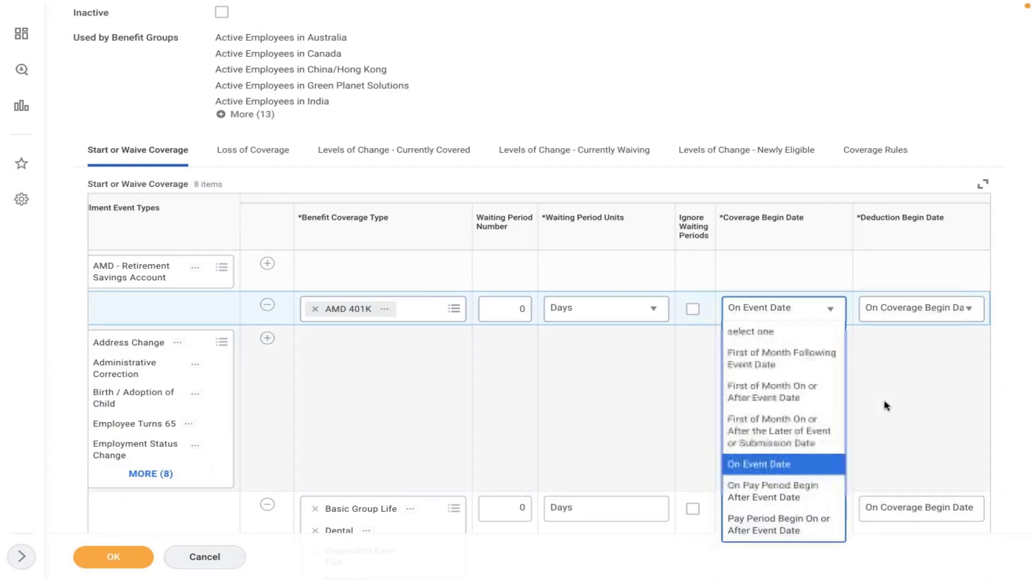
{"action": "left_click", "coordinate": [885, 405]}
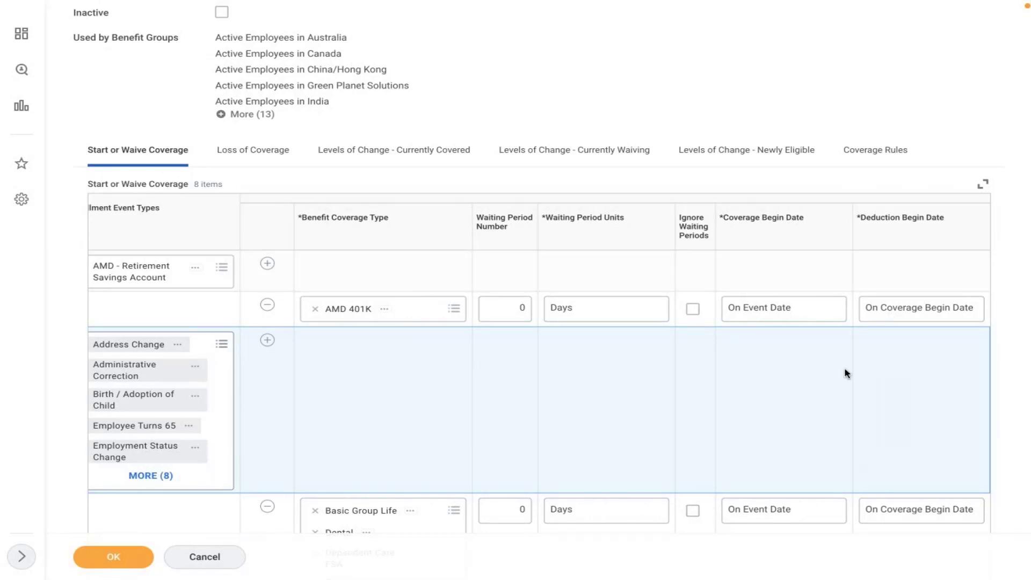
Step: On Coverage Rules, add one new rule row for the AMD - Retirement Savings Account event
{"action": "left_click", "coordinate": [863, 156]}
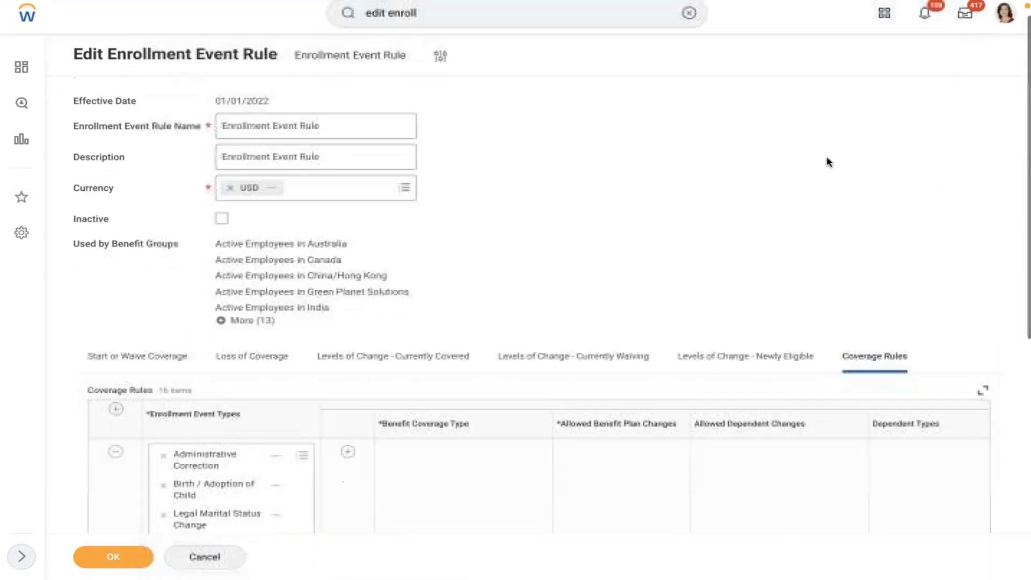
{"action": "scroll", "coordinate": [828, 163], "scroll_direction": "down", "scroll_amount": 5}
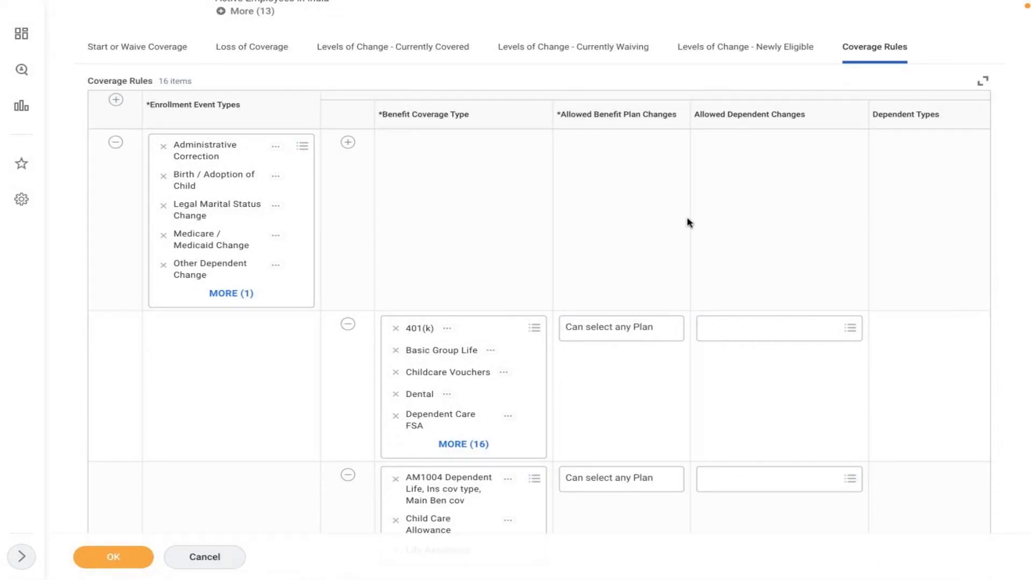
{"action": "left_click", "coordinate": [116, 100]}
{"action": "left_click", "coordinate": [116, 100]}
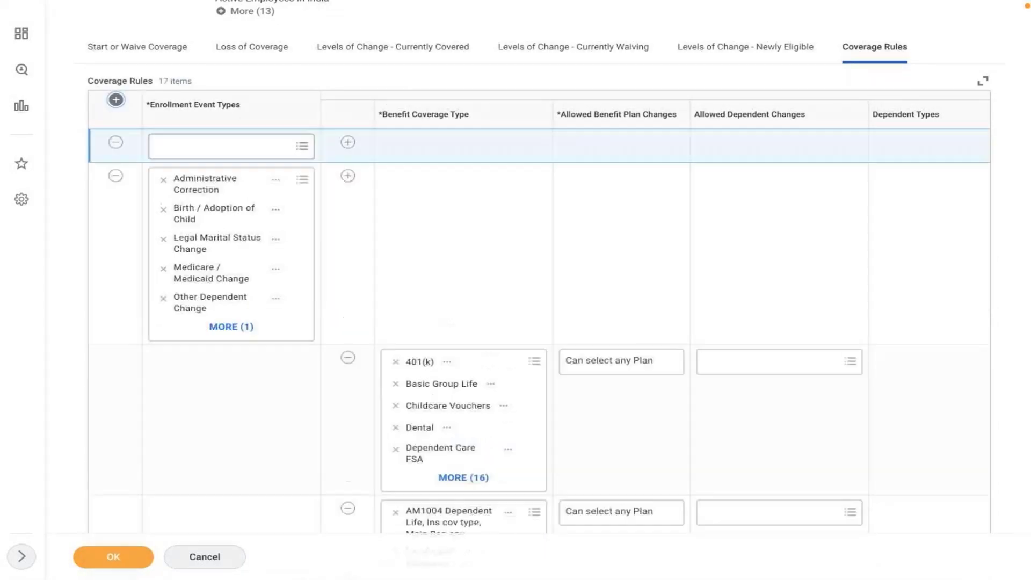
{"action": "left_click", "coordinate": [116, 142]}
{"action": "left_click", "coordinate": [218, 150]}
{"action": "type", "text": "amd"}
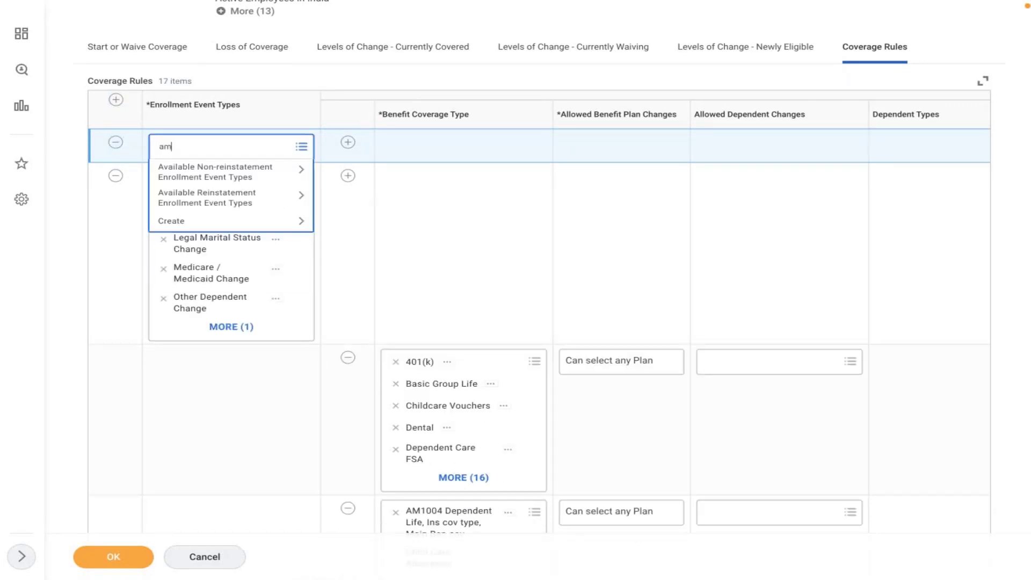
{"action": "key", "text": "Return"}
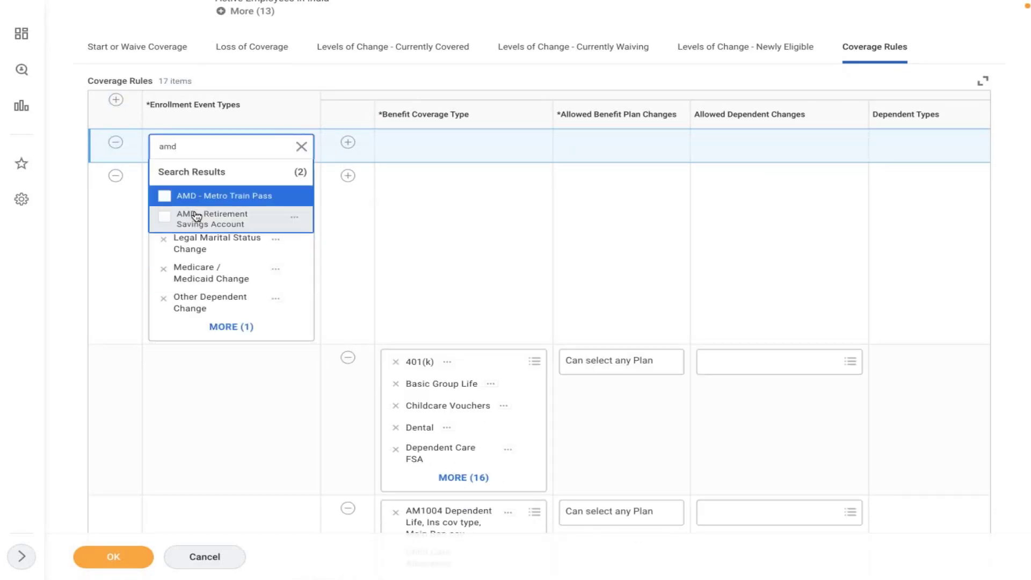
{"action": "left_click", "coordinate": [192, 218]}
Step: Set that rule's coverage type to AMD 401K with Can select any Plan
{"action": "left_click", "coordinate": [348, 142]}
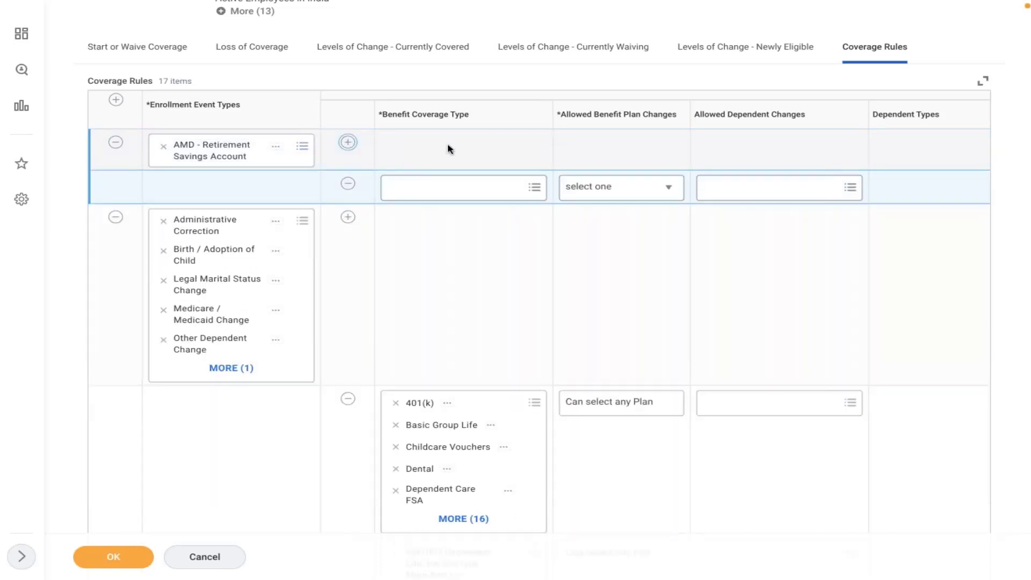
{"action": "type", "text": "amd"}
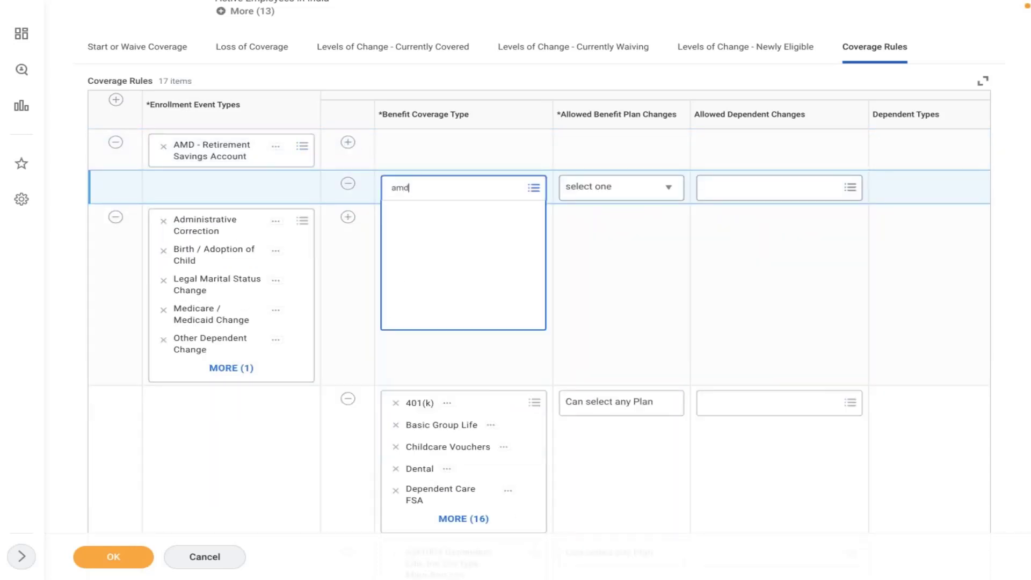
{"action": "key", "text": "Return"}
{"action": "left_click", "coordinate": [432, 310]}
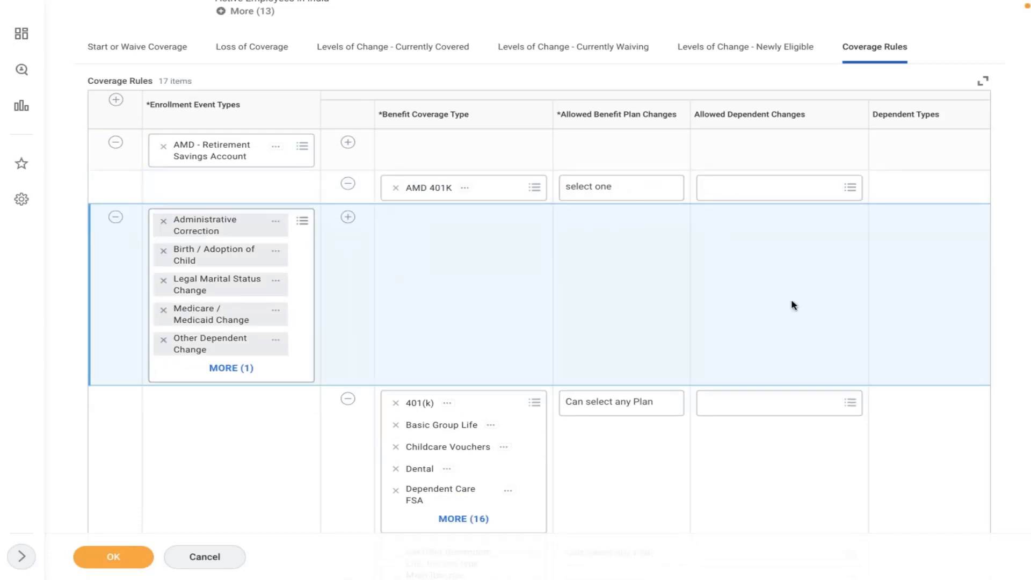
{"action": "left_click", "coordinate": [601, 194]}
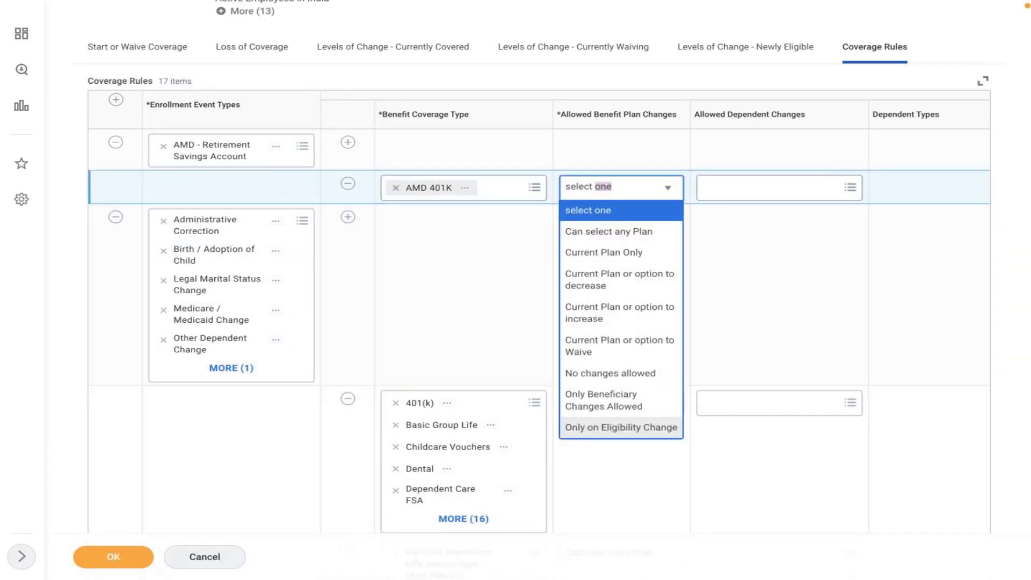
{"action": "left_click", "coordinate": [603, 232]}
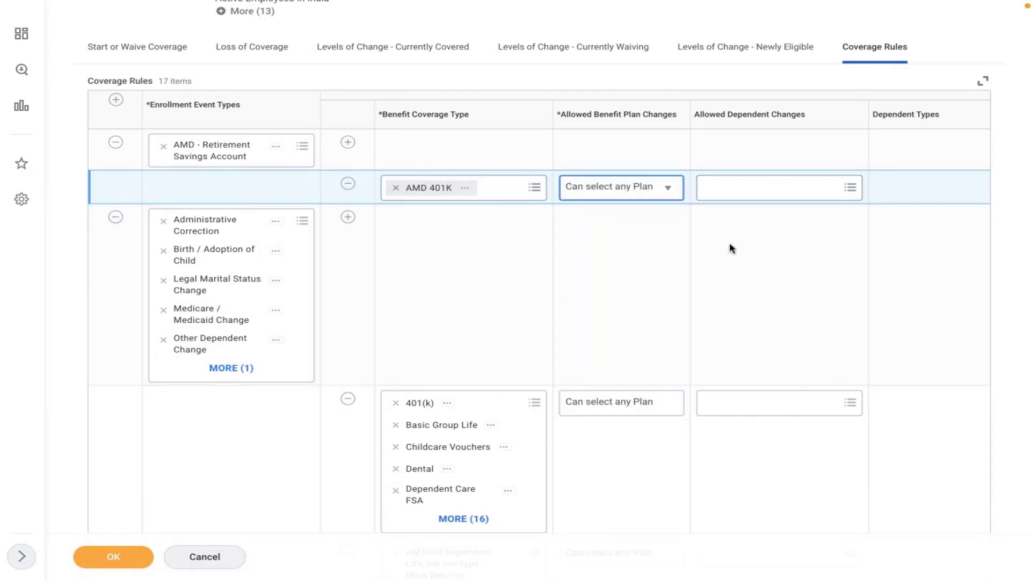
Step: Set the AMD 401K rule's Defaulting Rule to 'Default to Current Elections, Priority Coverage or Waive'
{"action": "scroll", "coordinate": [730, 246], "scroll_direction": "right", "scroll_amount": 5}
{"action": "scroll", "coordinate": [730, 248], "scroll_direction": "right", "scroll_amount": 3}
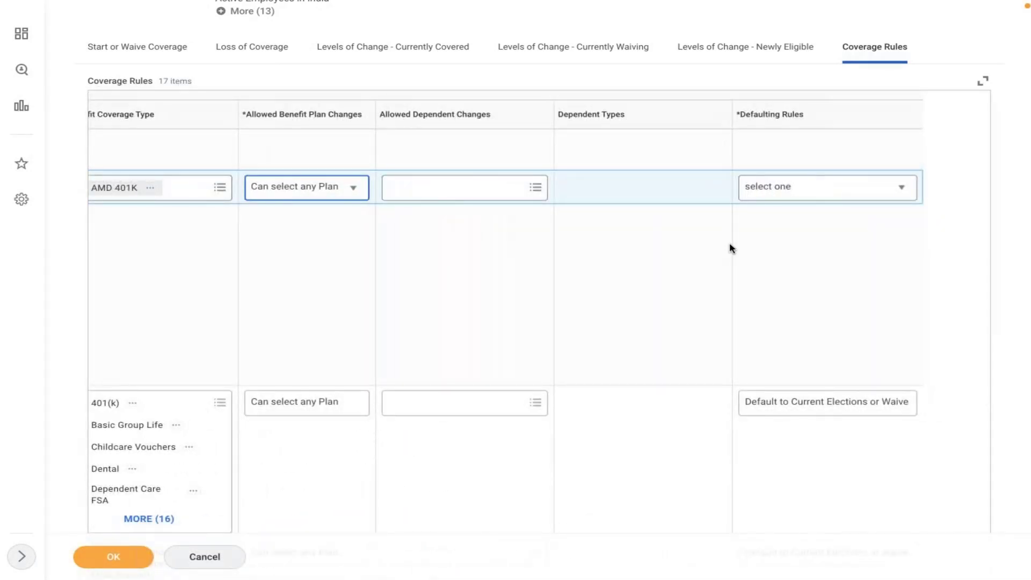
{"action": "left_click", "coordinate": [828, 194]}
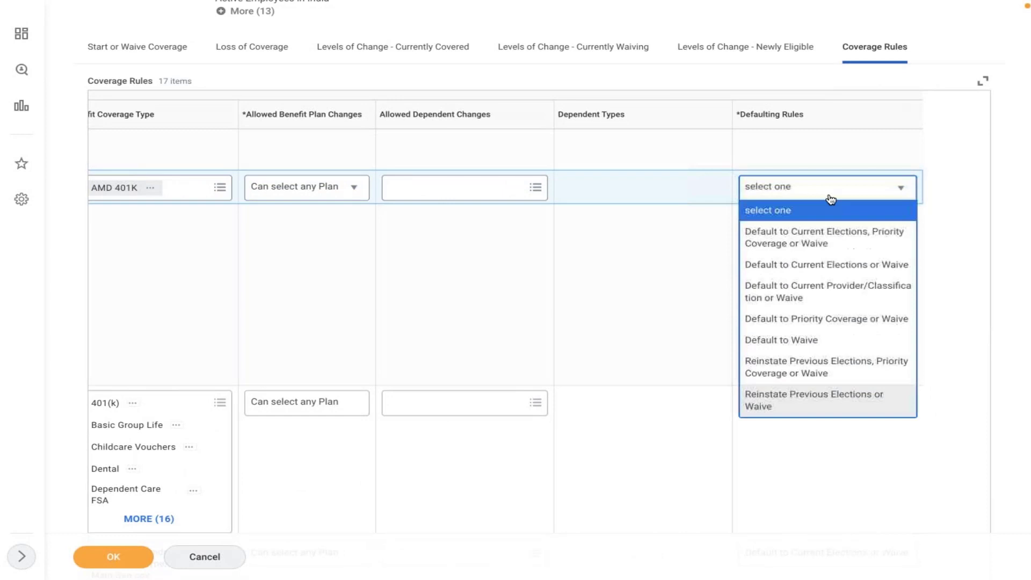
{"action": "left_click", "coordinate": [820, 245]}
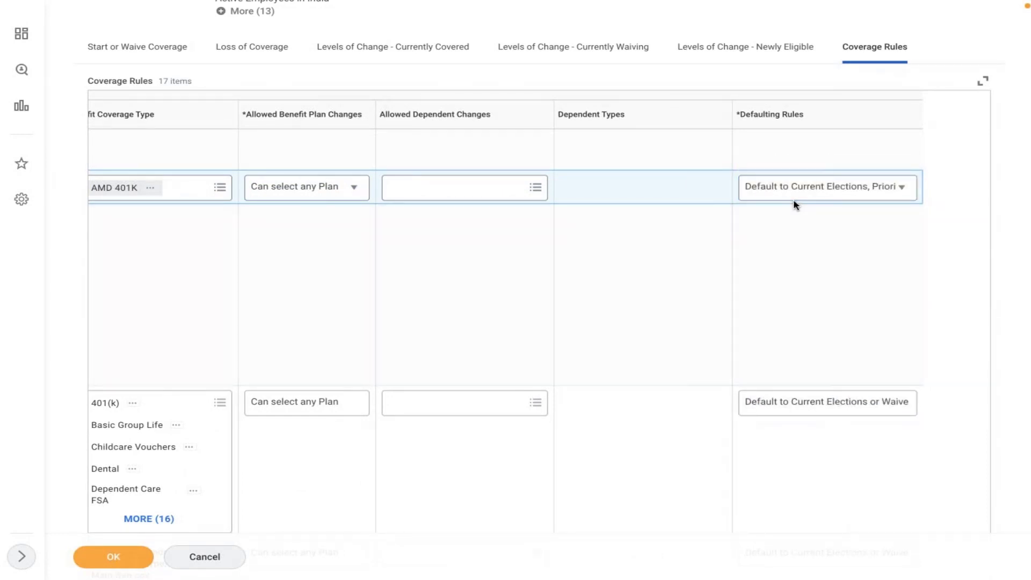
{"action": "left_click", "coordinate": [790, 194]}
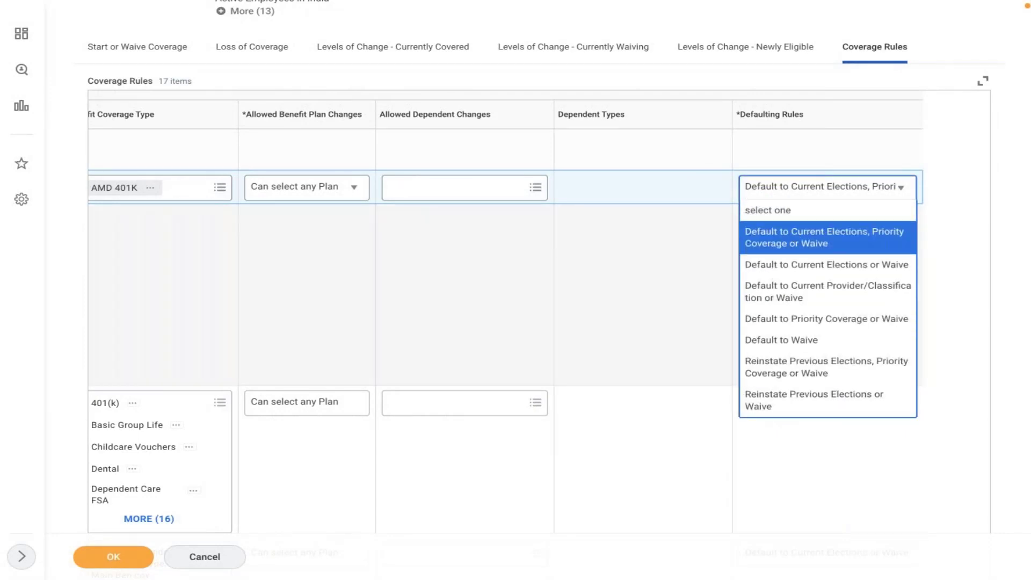
{"action": "left_click", "coordinate": [615, 224]}
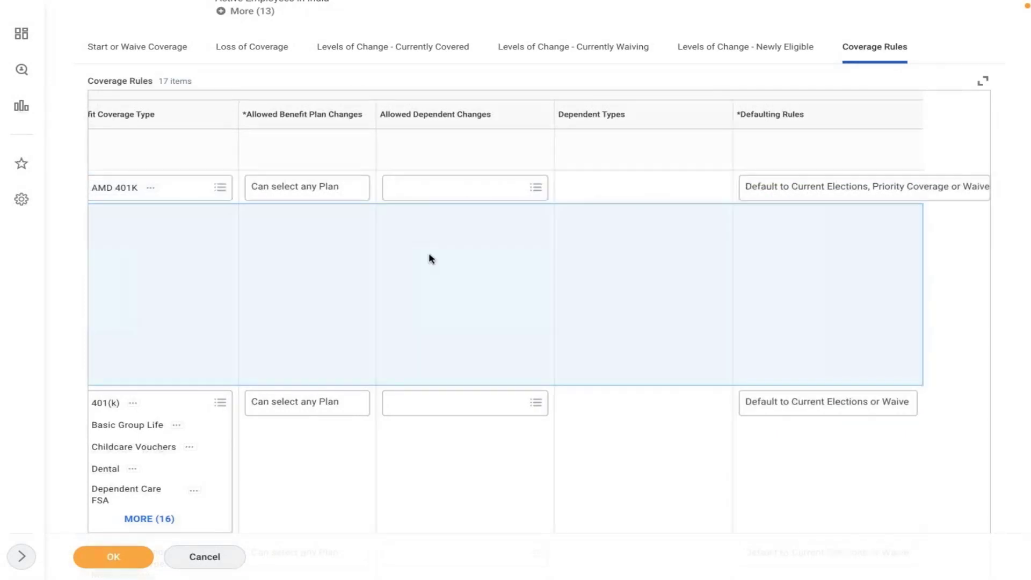
{"action": "scroll", "coordinate": [429, 258], "scroll_direction": "left", "scroll_amount": 5}
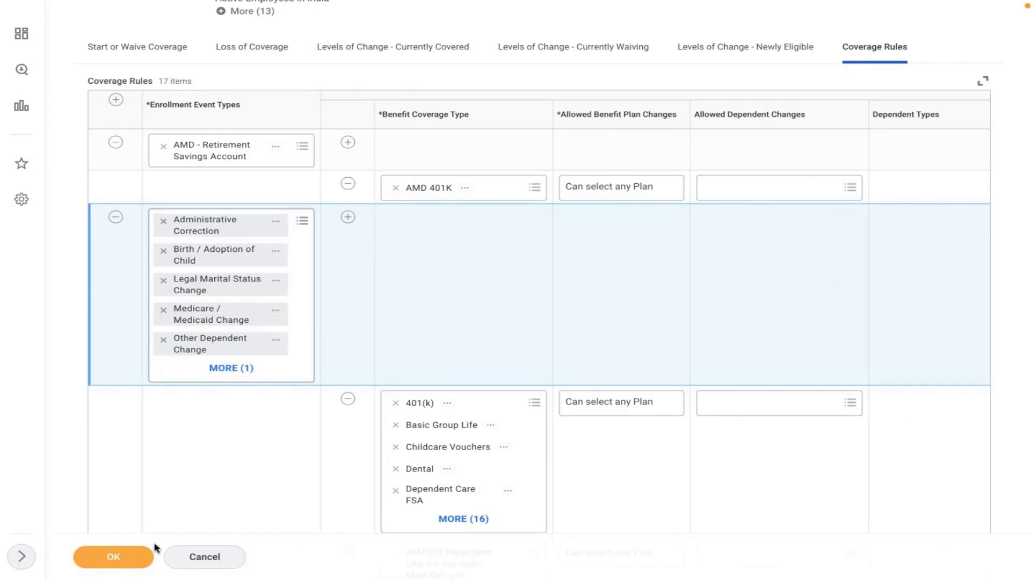
Step: Save the enrollment event rule and start the Edit Benefit Plan Year Definition task
{"action": "left_click", "coordinate": [111, 558]}
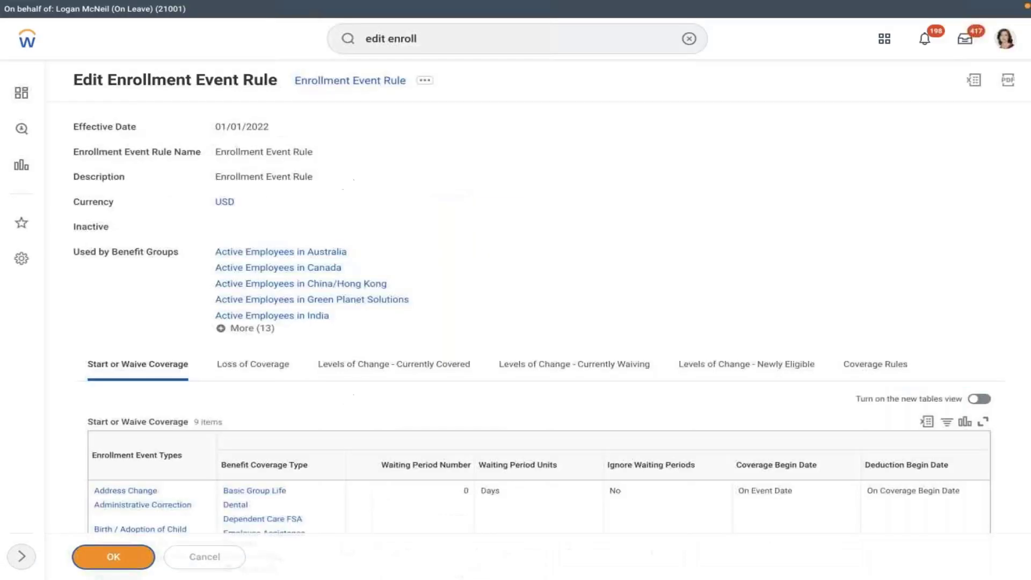
{"action": "left_click", "coordinate": [689, 39]}
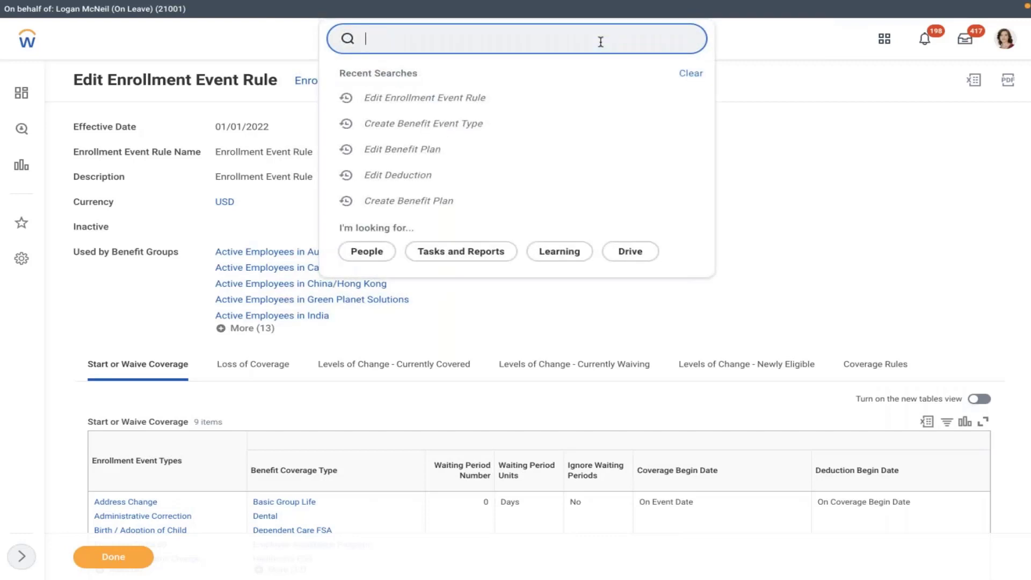
{"action": "type", "text": "edit"}
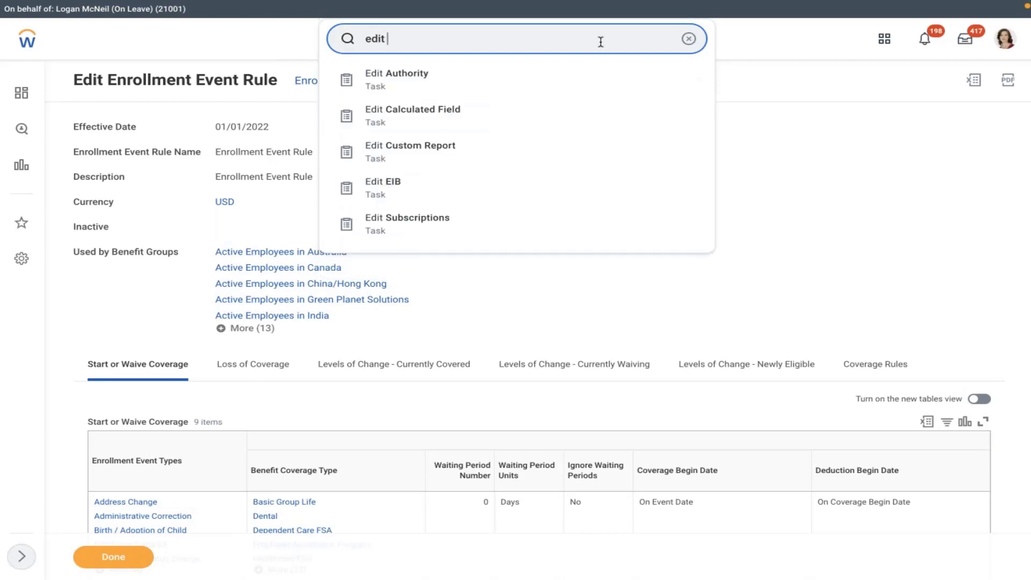
{"action": "type", "text": "ben plan"}
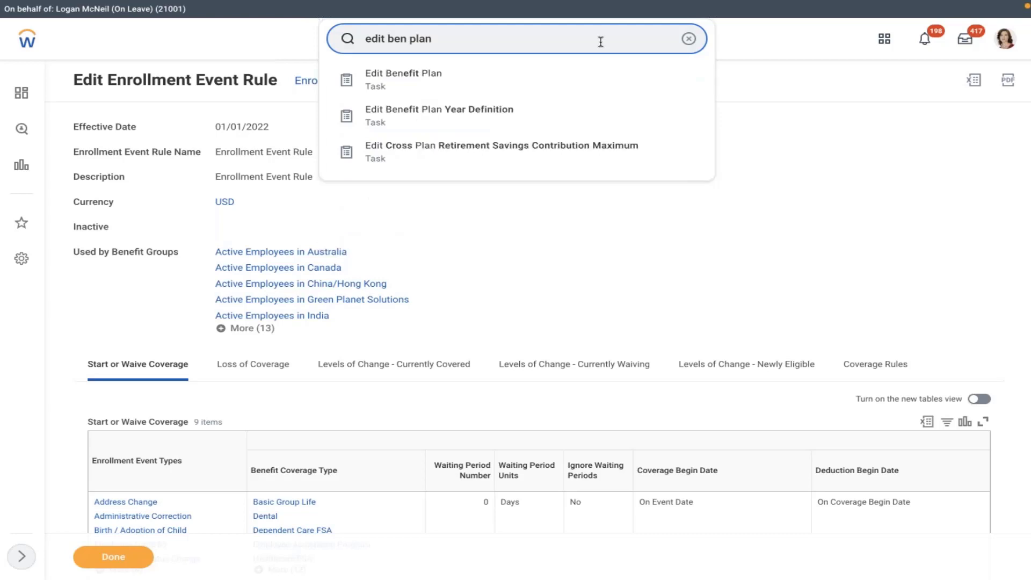
{"action": "left_click", "coordinate": [543, 123]}
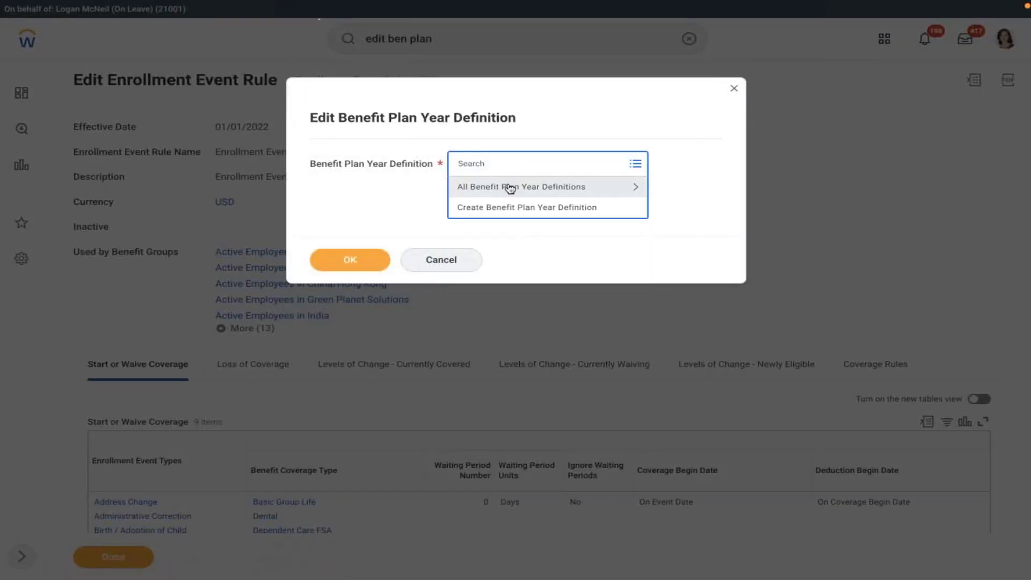
Step: Choose AM0104 403(b) U.S. Rolling Program Cr Ben Plan Yr Def from all definitions and confirm
{"action": "left_click", "coordinate": [513, 187]}
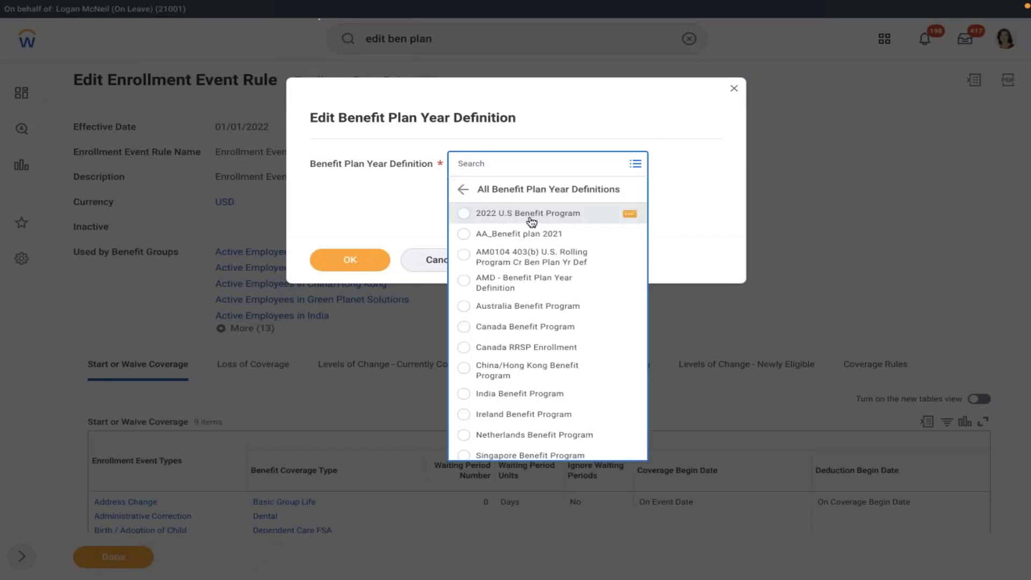
{"action": "left_click", "coordinate": [531, 222]}
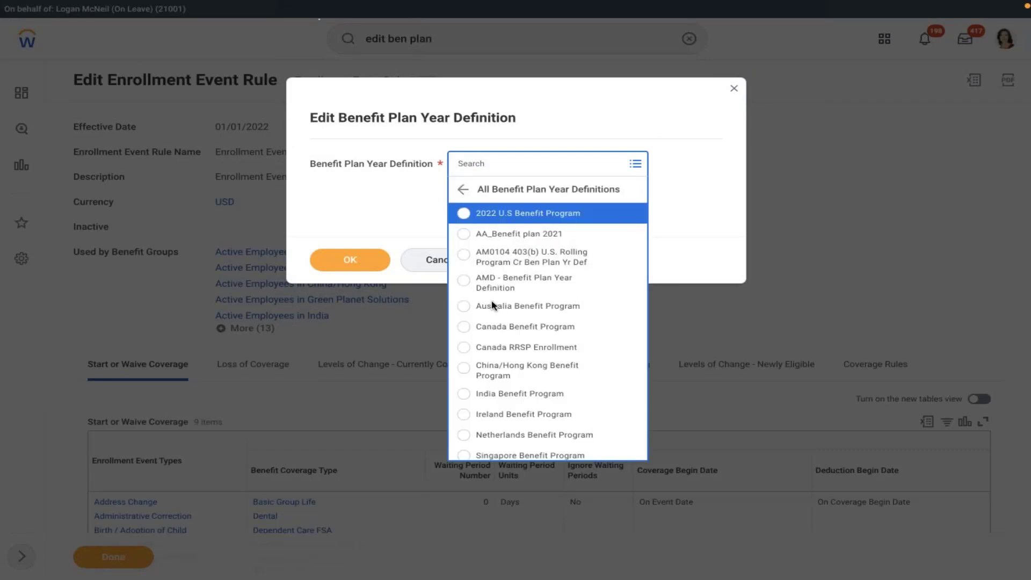
{"action": "left_click", "coordinate": [515, 258]}
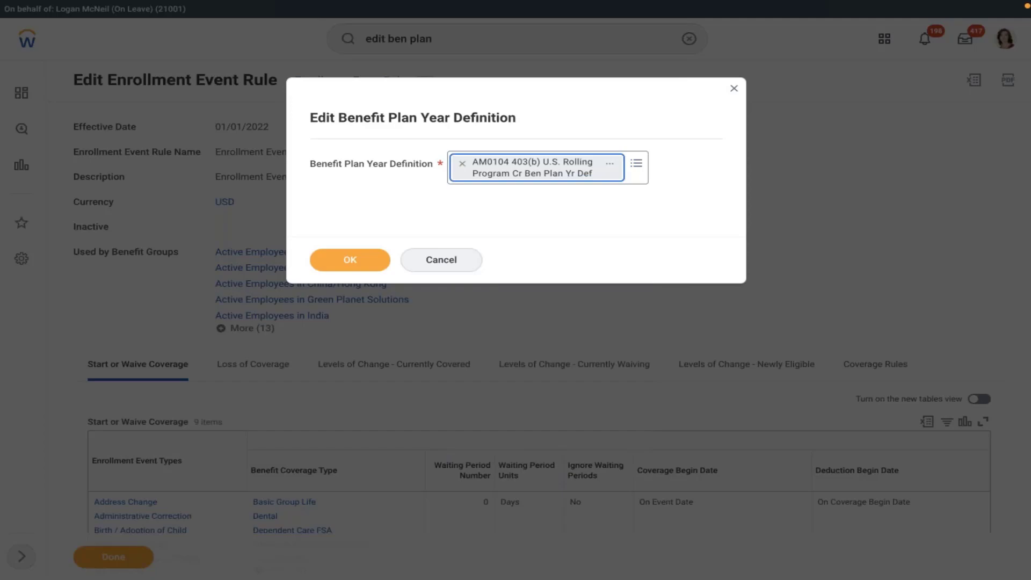
{"action": "left_click", "coordinate": [346, 260]}
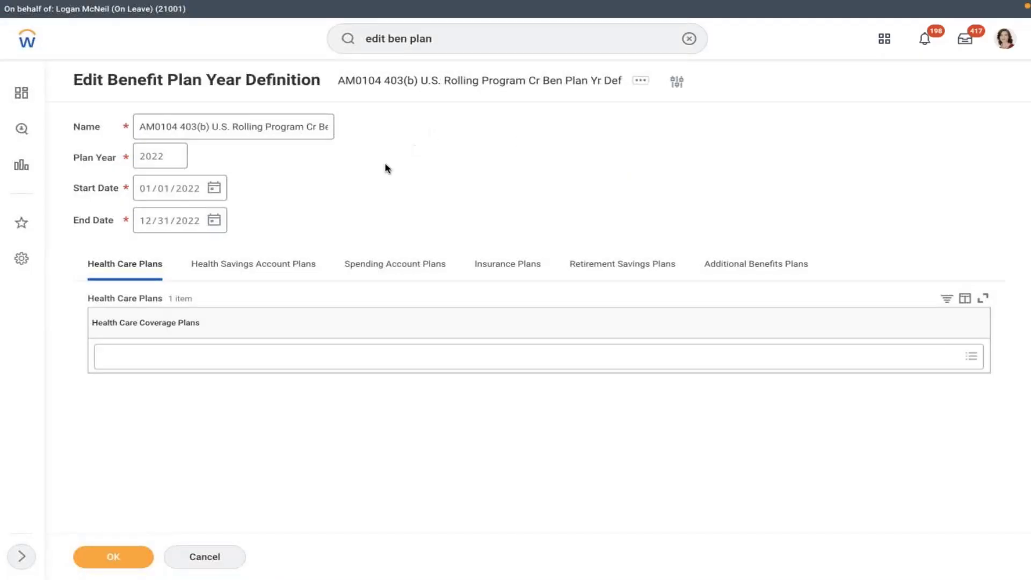
Step: Cancel editing the AM0104 definition and search enrollment event rules for 'amd'
{"action": "left_click", "coordinate": [288, 133]}
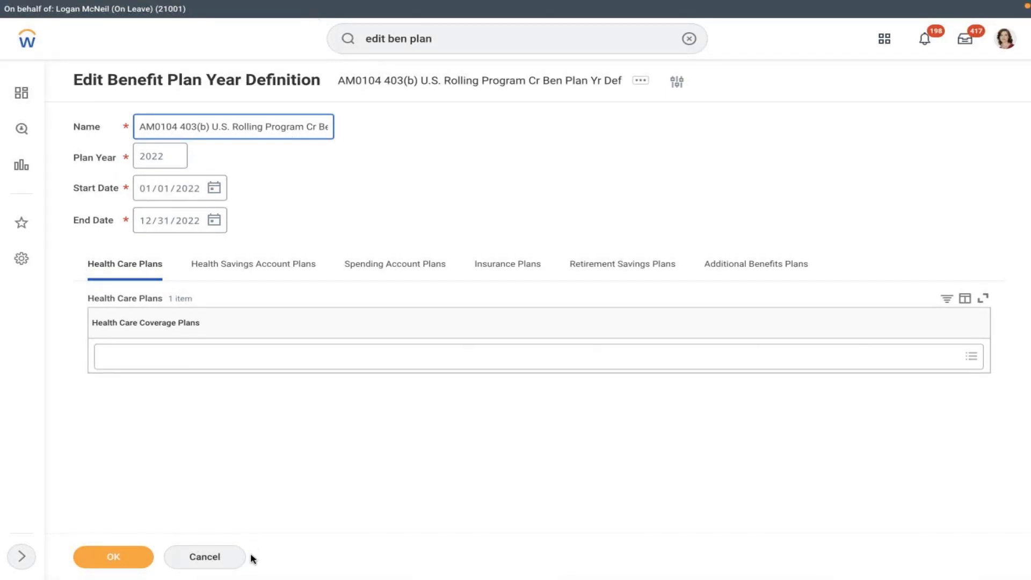
{"action": "left_click", "coordinate": [204, 557]}
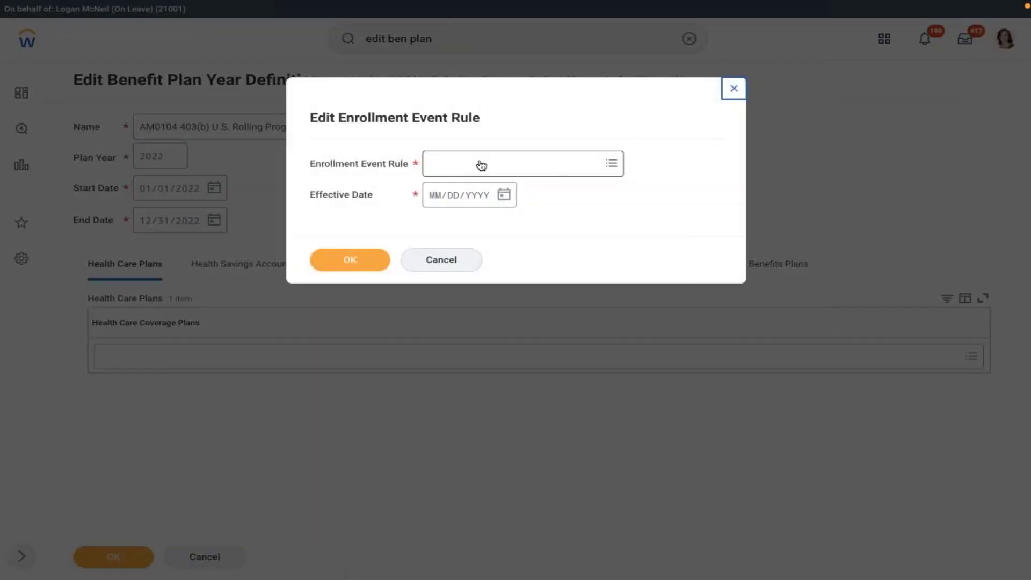
{"action": "left_click", "coordinate": [478, 163]}
{"action": "type", "text": "amd"}
{"action": "key", "text": "Return"}
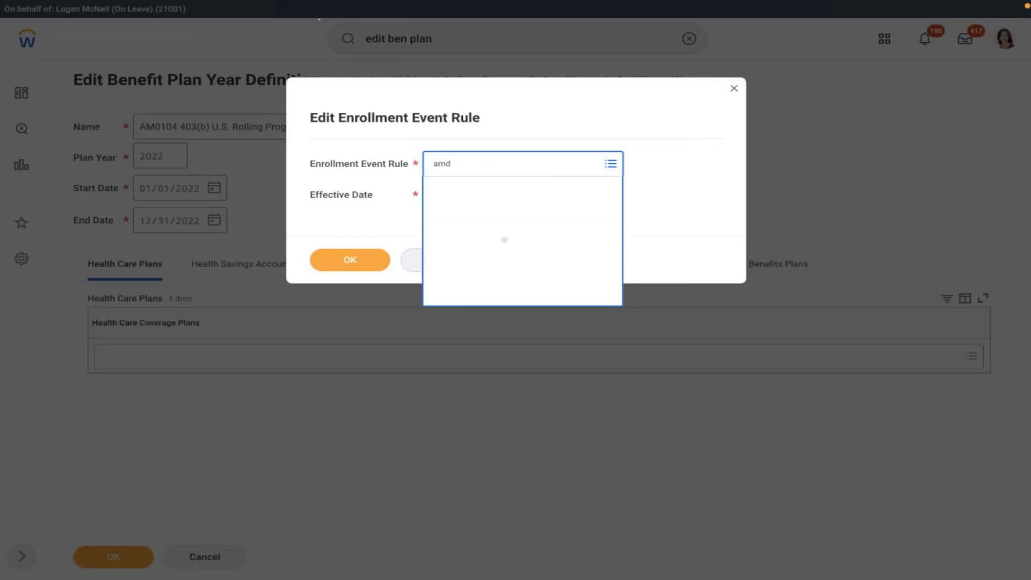
Step: Close the enrollment event rule dialog and search tasks for 'edit ben plan year def'
{"action": "left_click", "coordinate": [552, 209]}
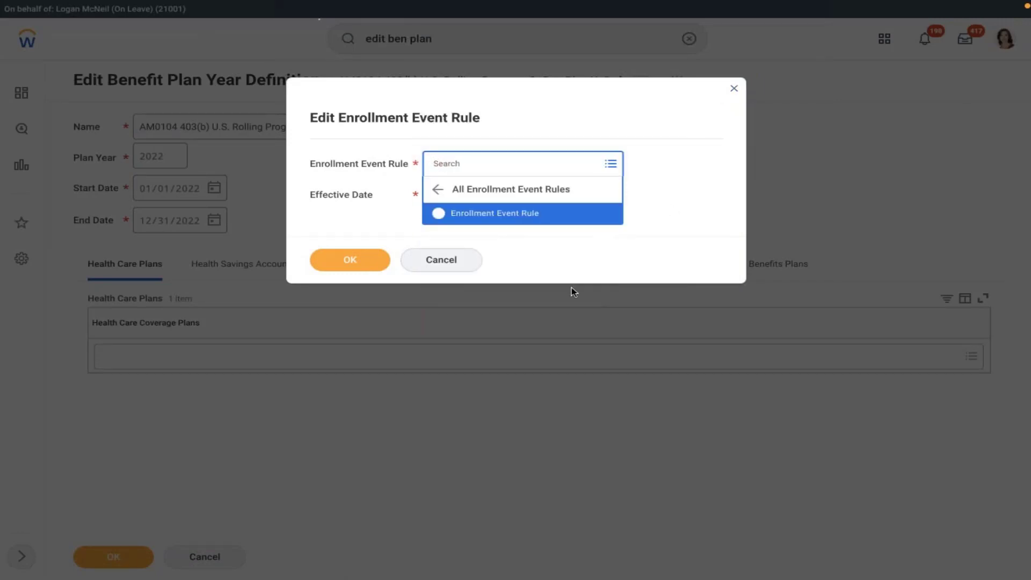
{"action": "left_click", "coordinate": [734, 92]}
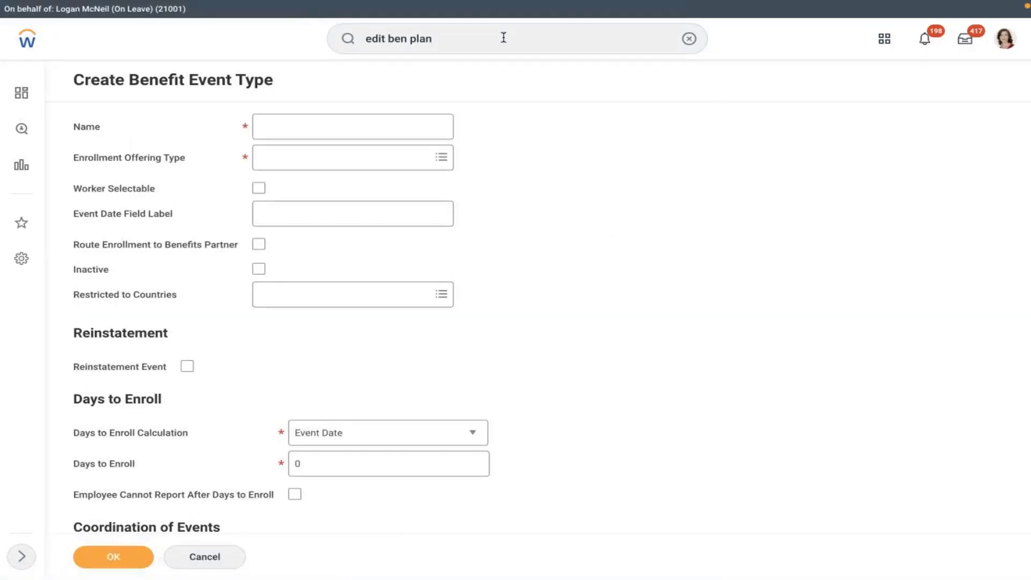
{"action": "left_click", "coordinate": [504, 38]}
{"action": "type", "text": "edit ben plan"}
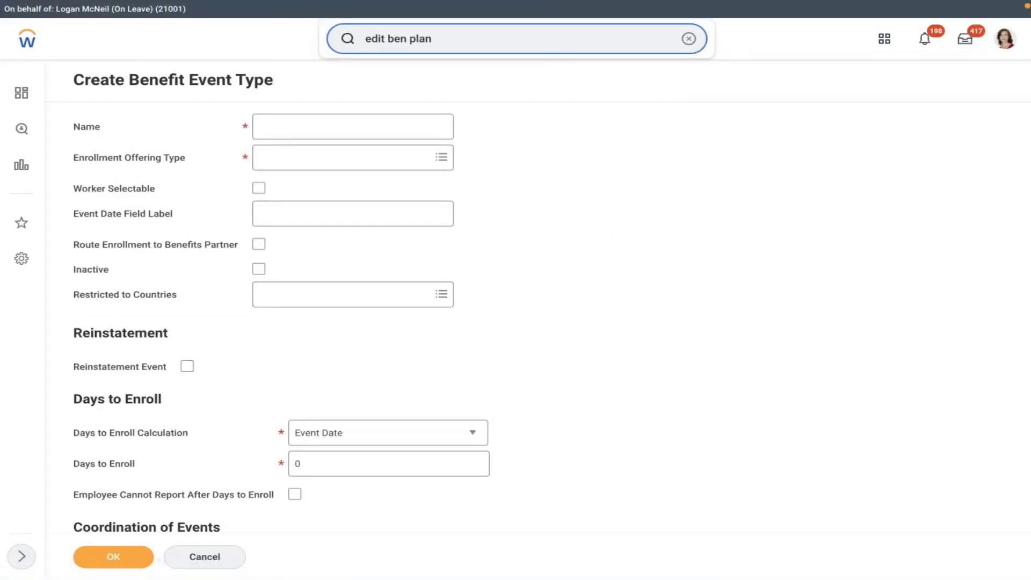
{"action": "type", "text": " year def"}
Step: Open the AMD - Benefit Plan Year Definition in Edit Benefit Plan Year Definition
{"action": "left_click", "coordinate": [472, 76]}
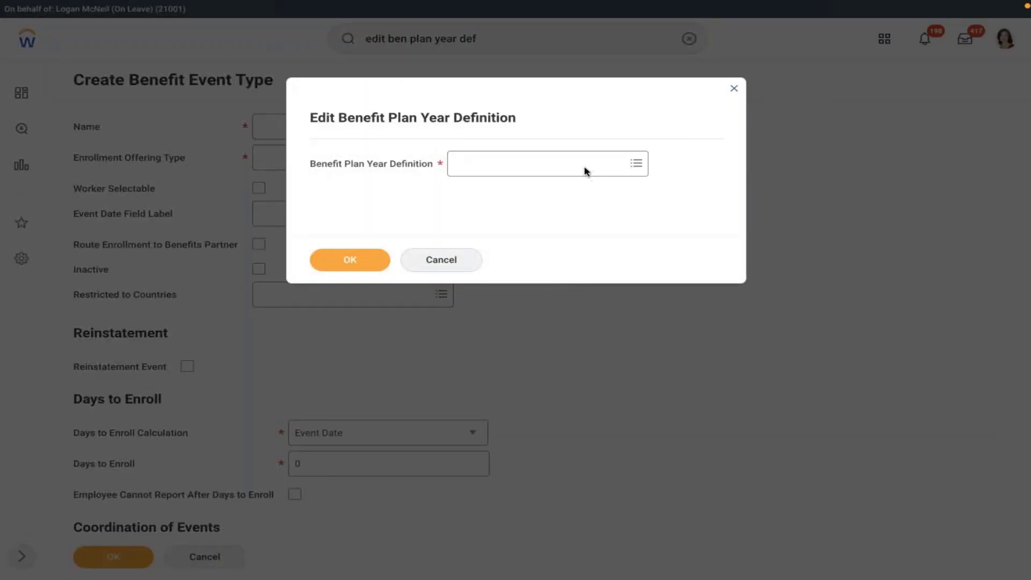
{"action": "left_click", "coordinate": [585, 168]}
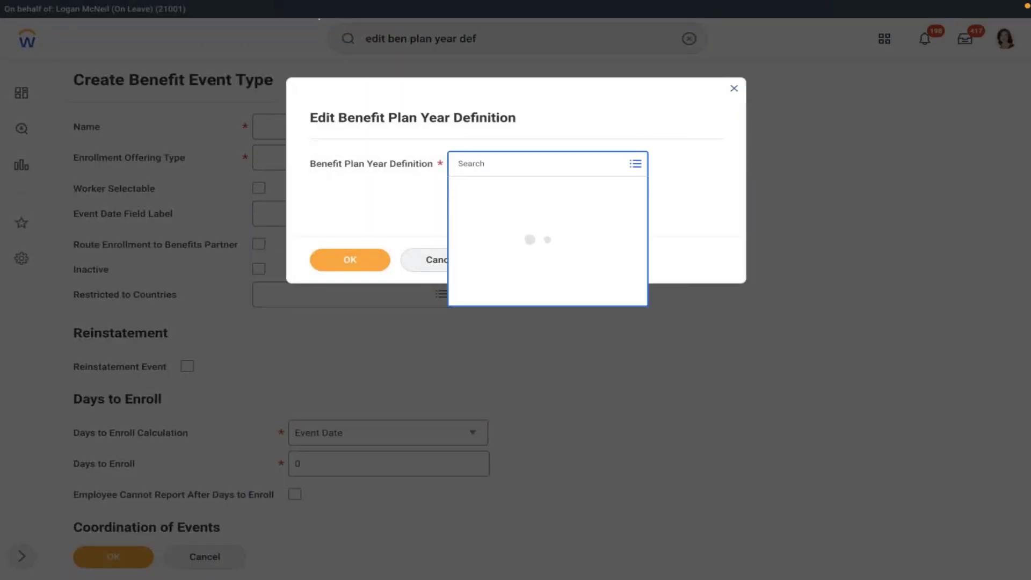
{"action": "key", "text": "Down"}
{"action": "key", "text": "Down"}
{"action": "key", "text": "Down"}
{"action": "key", "text": "Down"}
{"action": "key", "text": "Down"}
{"action": "key", "text": "Down"}
{"action": "key", "text": "Down"}
{"action": "key", "text": "Down"}
{"action": "key", "text": "Down"}
{"action": "key", "text": "Down"}
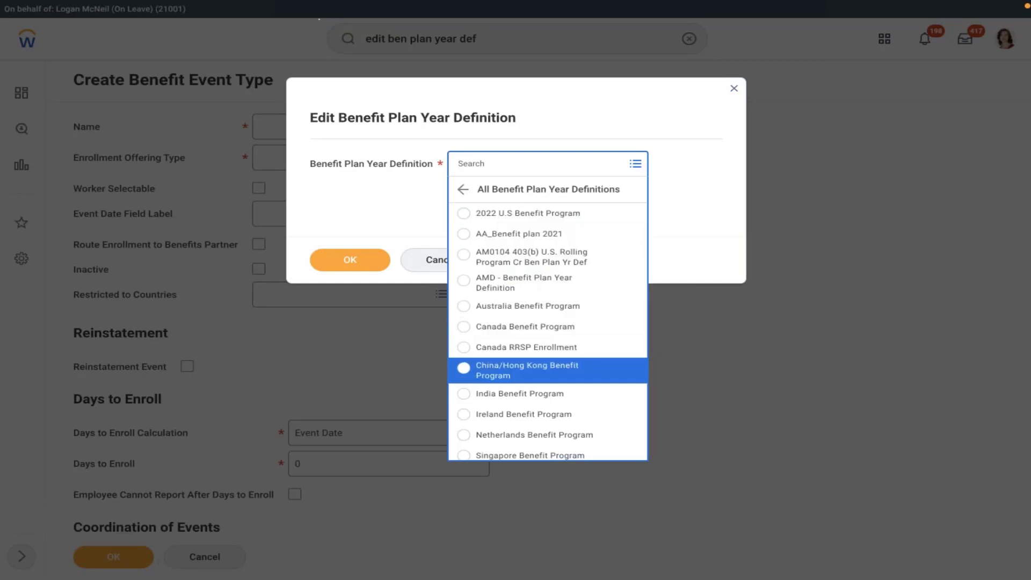
{"action": "key", "text": "Up"}
{"action": "key", "text": "Up"}
{"action": "key", "text": "Up"}
{"action": "key", "text": "Up"}
{"action": "key", "text": "Up"}
{"action": "key", "text": "Up"}
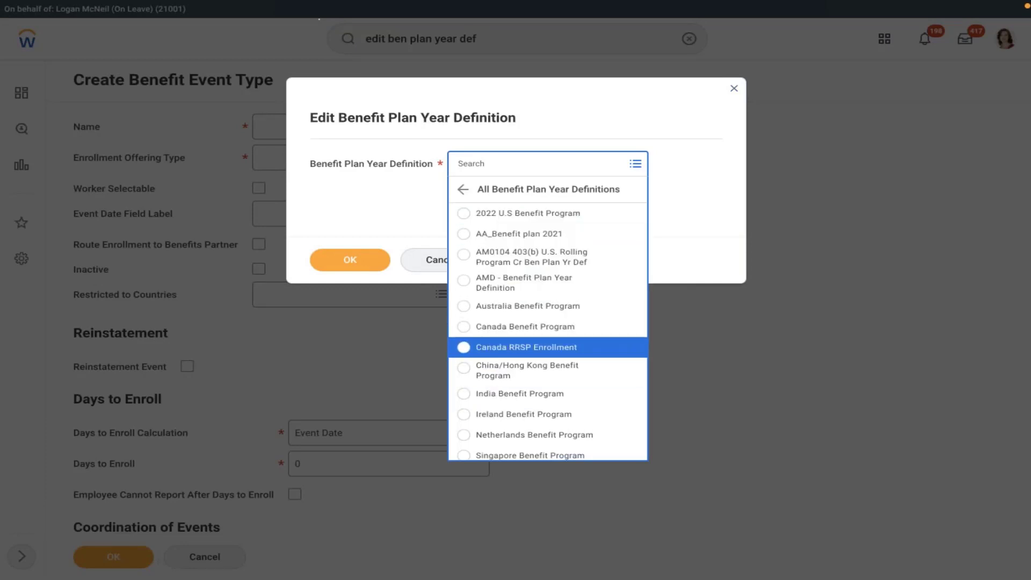
{"action": "key", "text": "Return"}
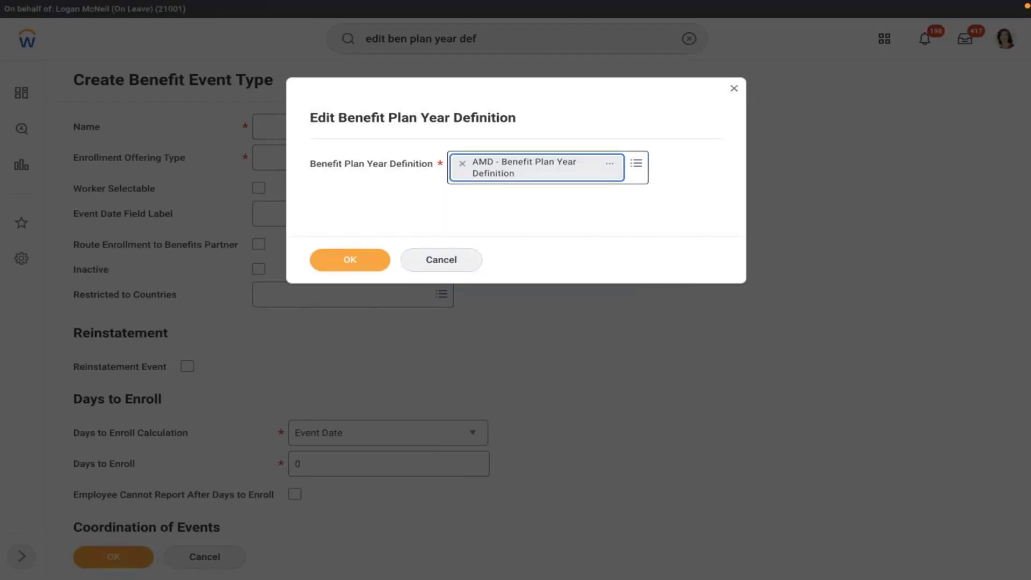
{"action": "left_click", "coordinate": [327, 255]}
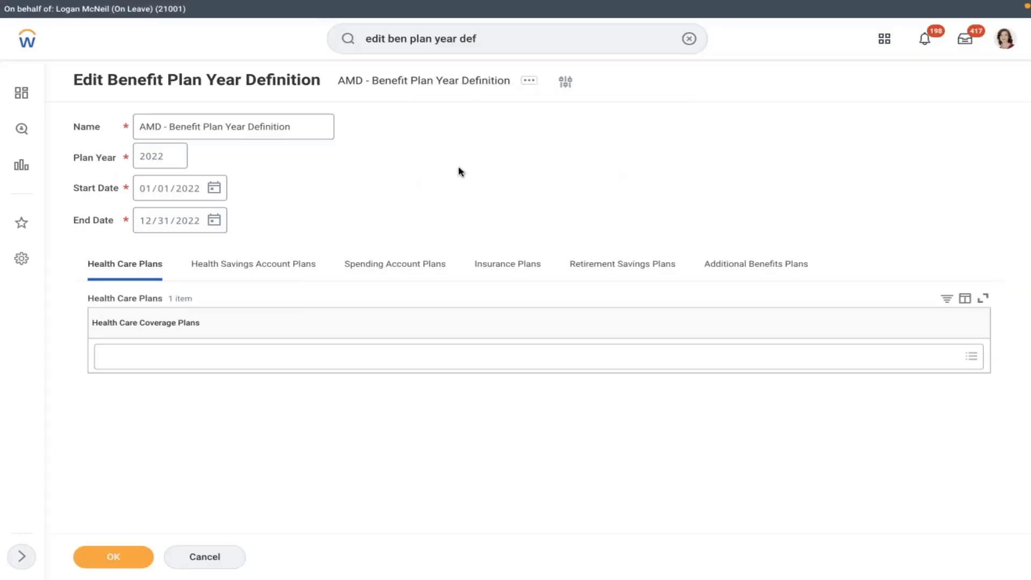
Step: Add AMD 401K - Company Owned Trust to its Retirement Savings Plans and save
{"action": "left_click", "coordinate": [618, 264]}
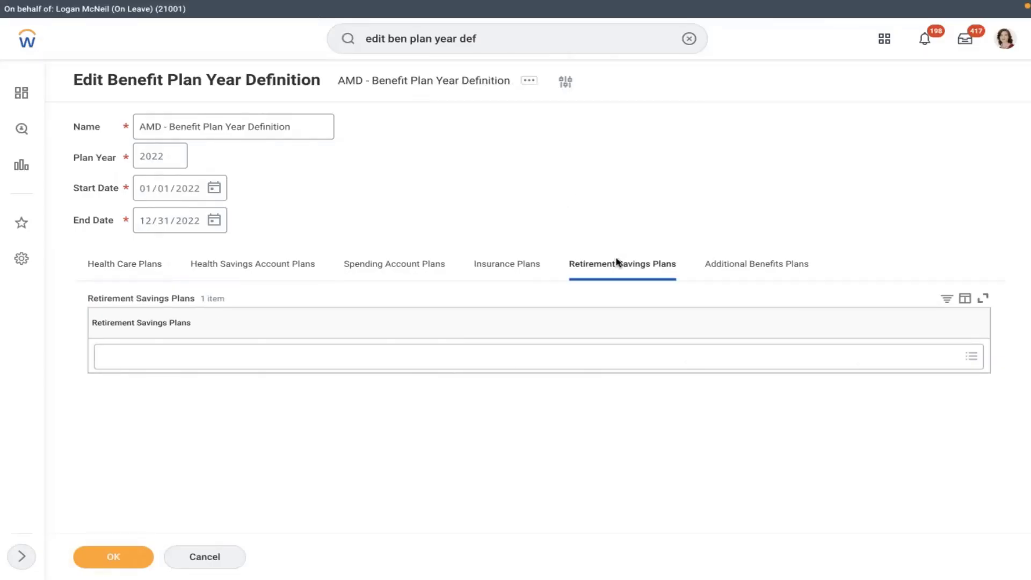
{"action": "left_click", "coordinate": [350, 354]}
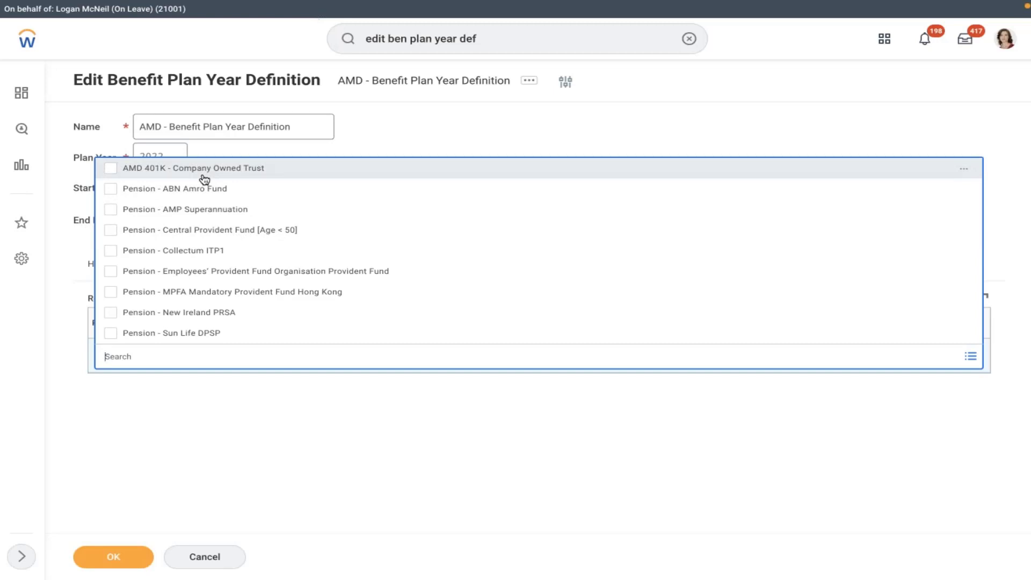
{"action": "left_click", "coordinate": [472, 106]}
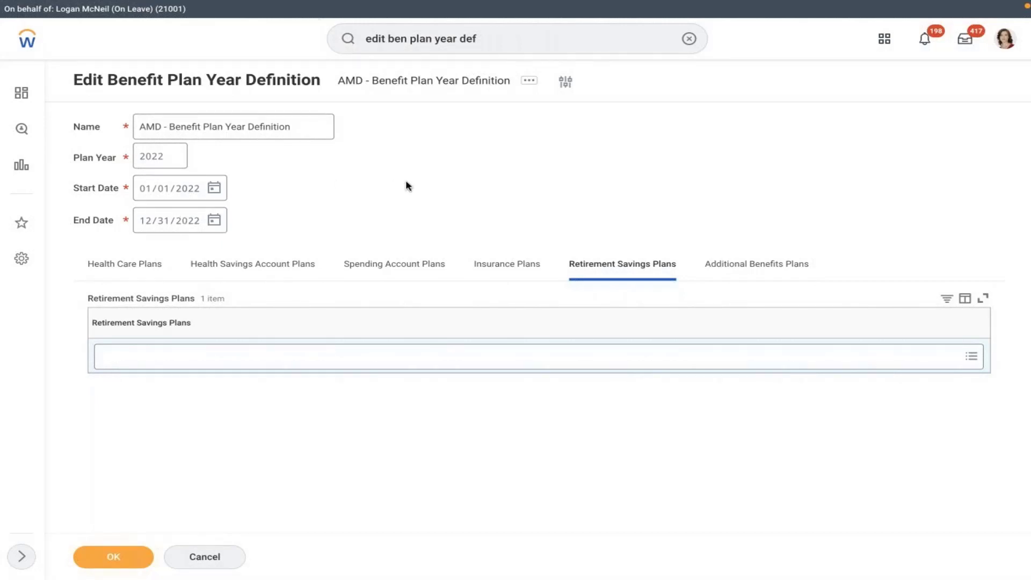
{"action": "left_click", "coordinate": [384, 353]}
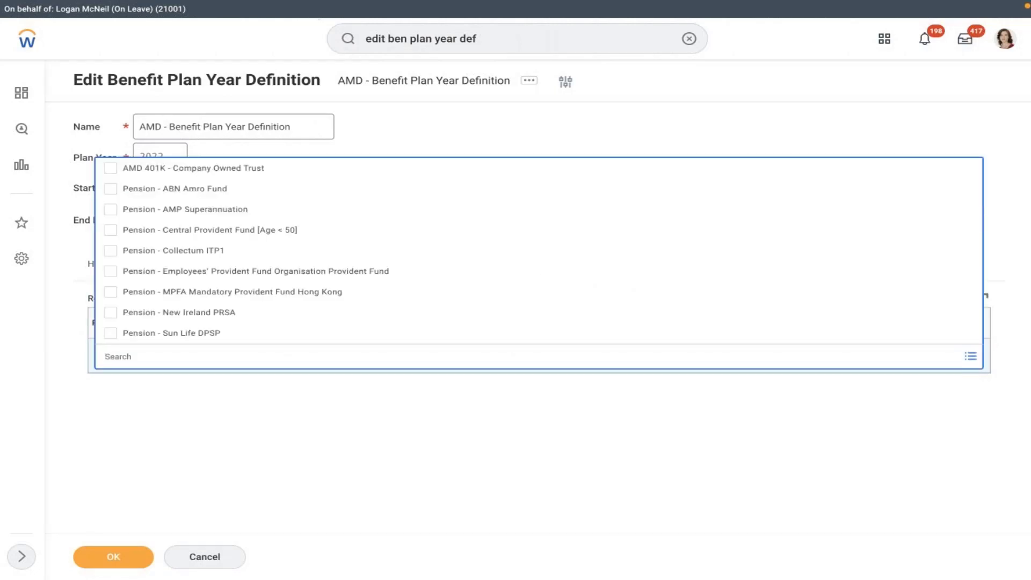
{"action": "left_click", "coordinate": [367, 460]}
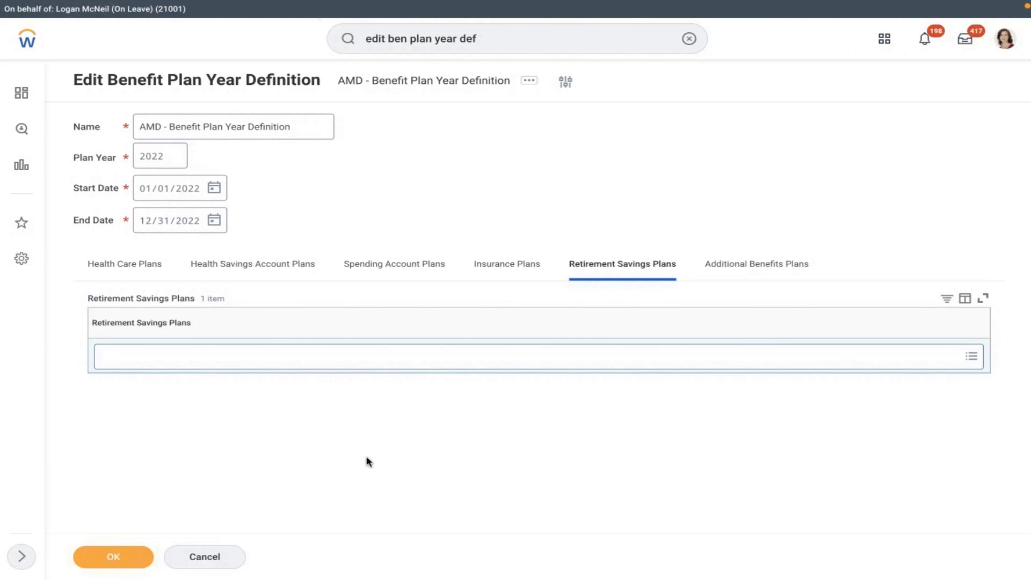
{"action": "left_click", "coordinate": [446, 353]}
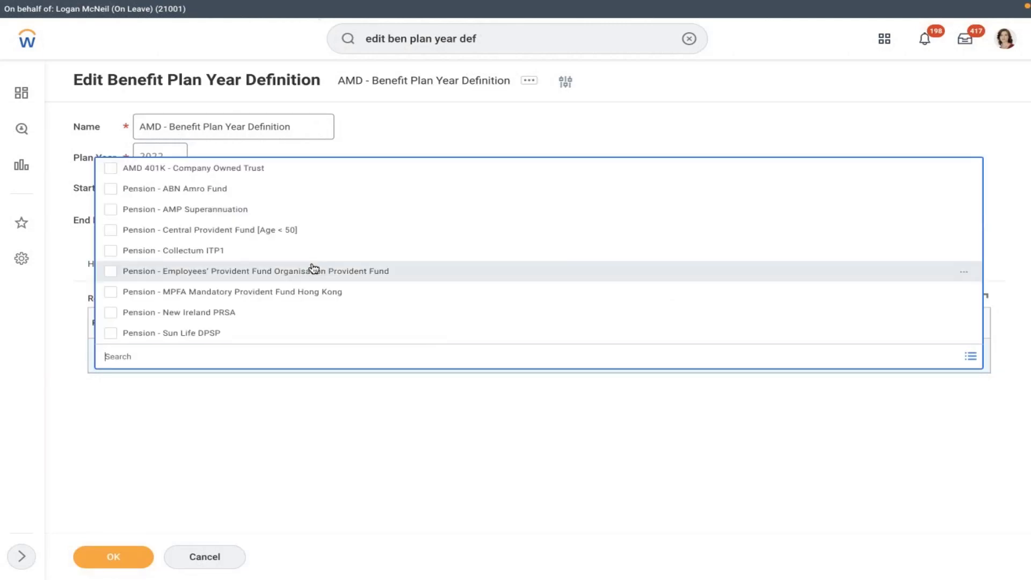
{"action": "left_click", "coordinate": [204, 175]}
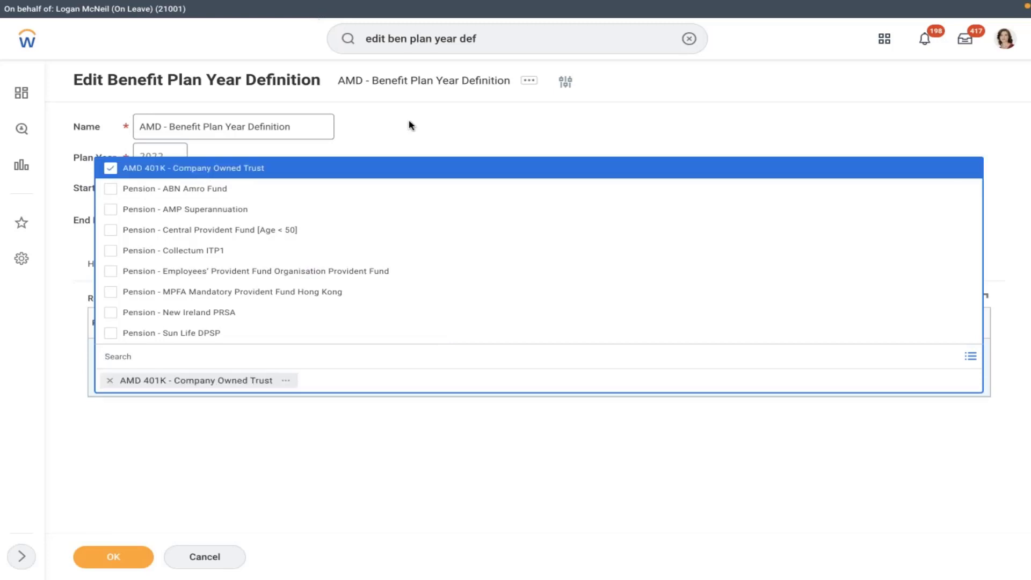
{"action": "left_click", "coordinate": [410, 125]}
{"action": "left_click", "coordinate": [106, 564]}
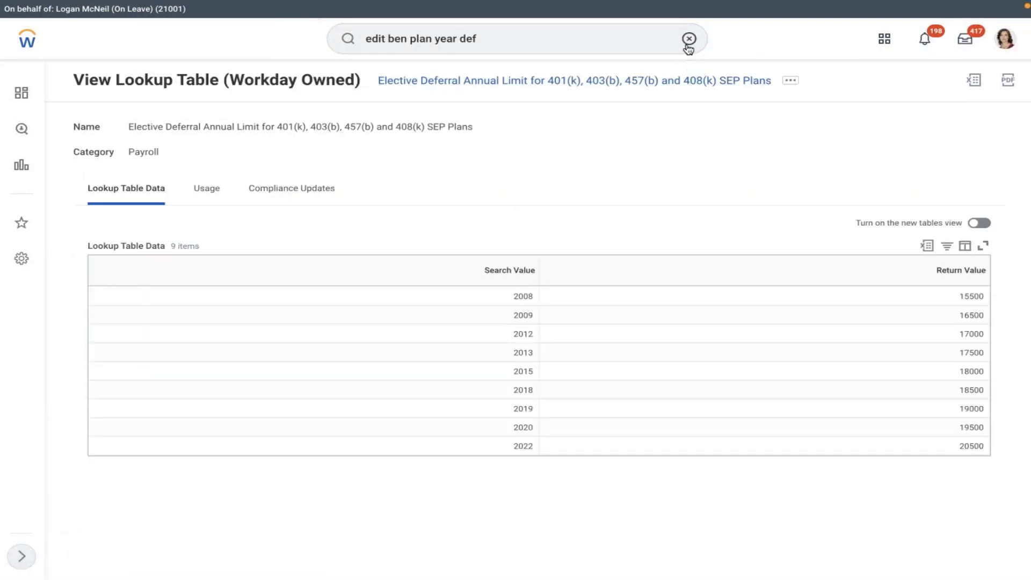
Step: Search for the worker by name and choose Actions > Benefits > Change Benefits
{"action": "left_click", "coordinate": [689, 39]}
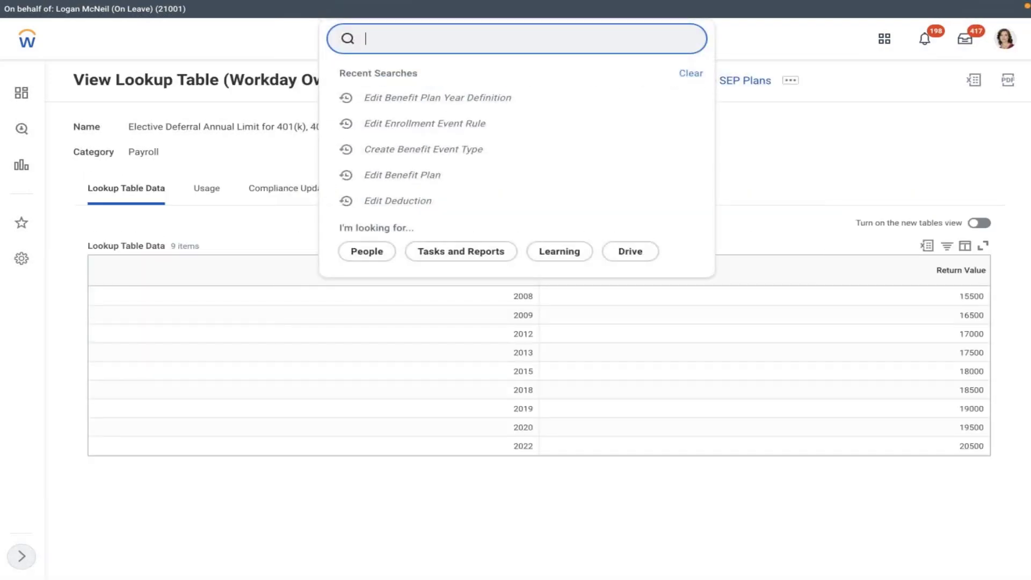
{"action": "left_click", "coordinate": [569, 43]}
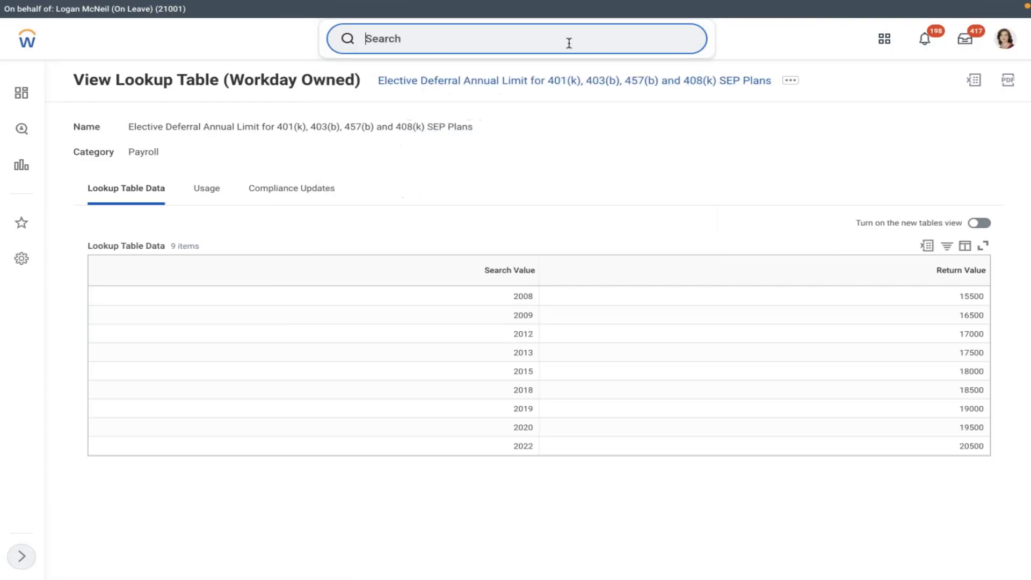
{"action": "type", "text": "john"}
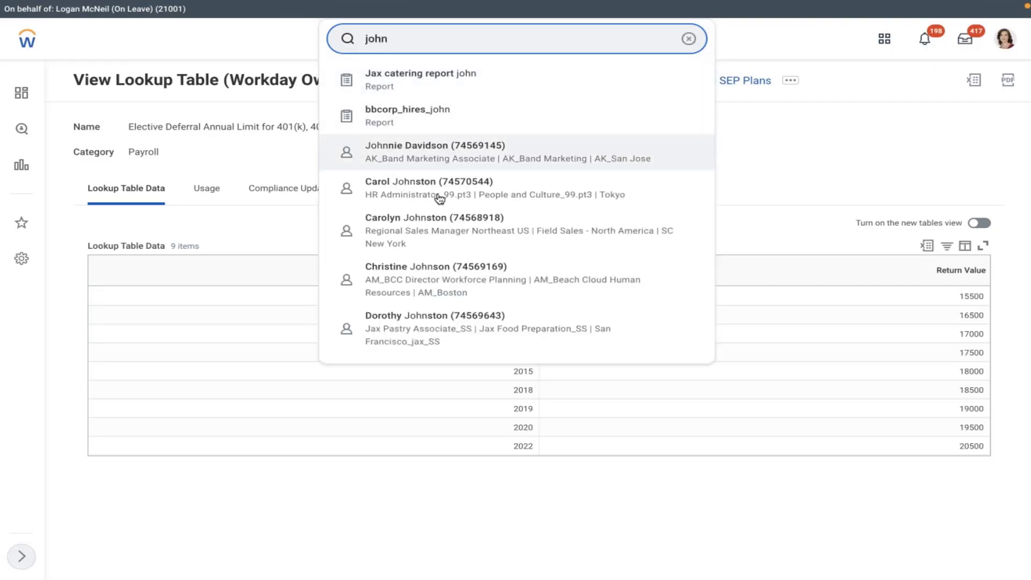
{"action": "key", "text": "Escape"}
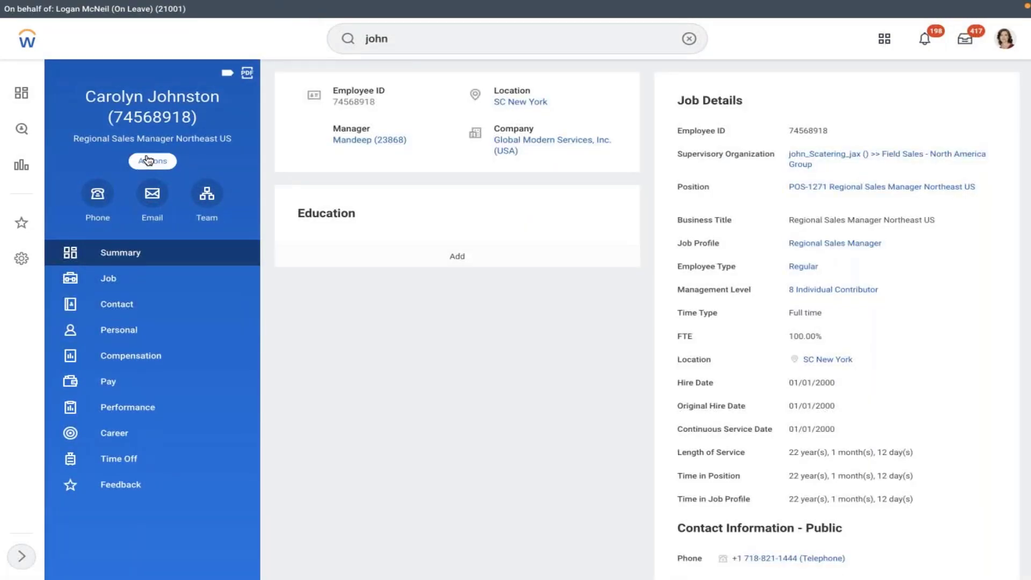
{"action": "left_click", "coordinate": [163, 160]}
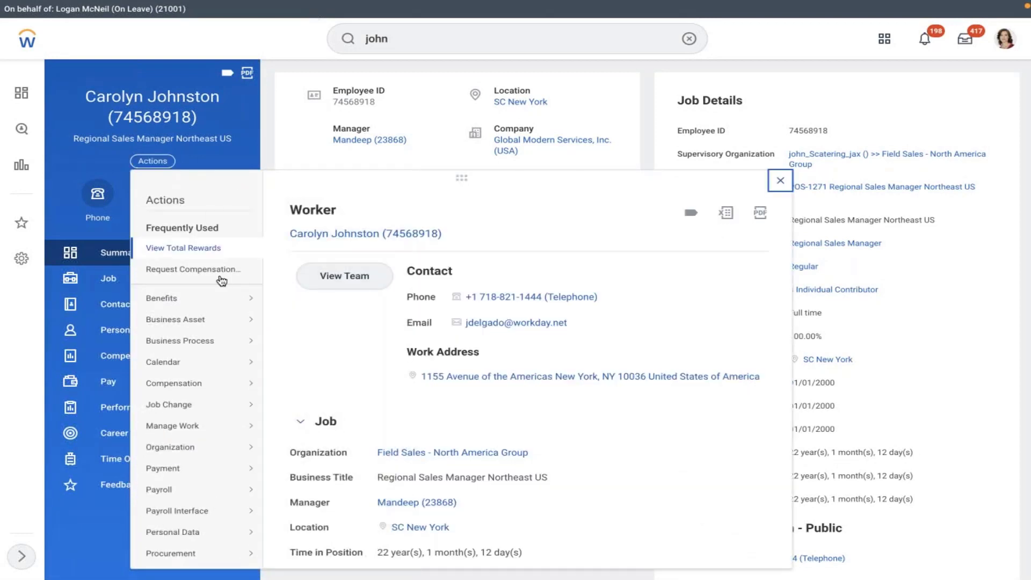
{"action": "mouse_move", "coordinate": [189, 302]}
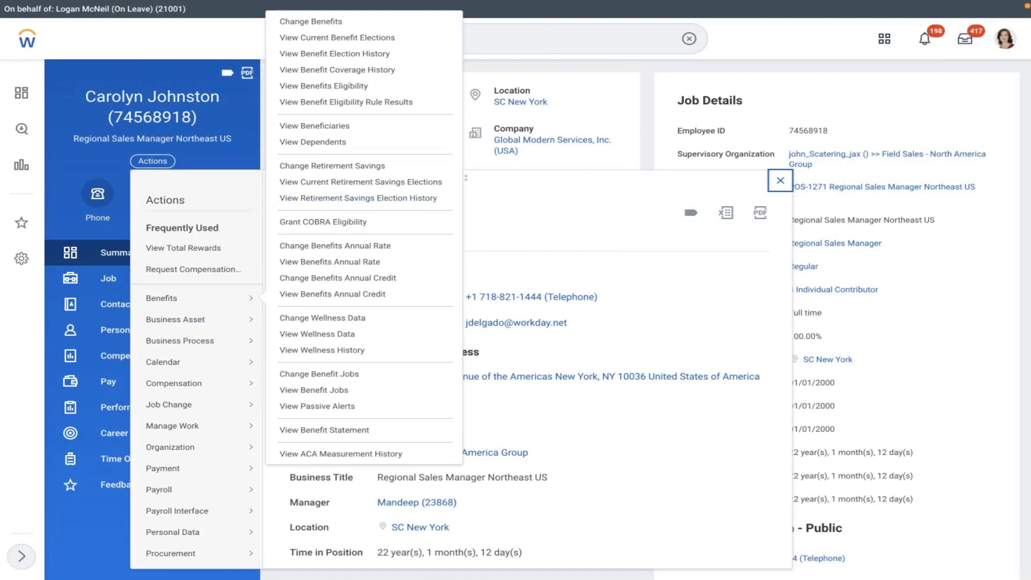
{"action": "left_click", "coordinate": [310, 24]}
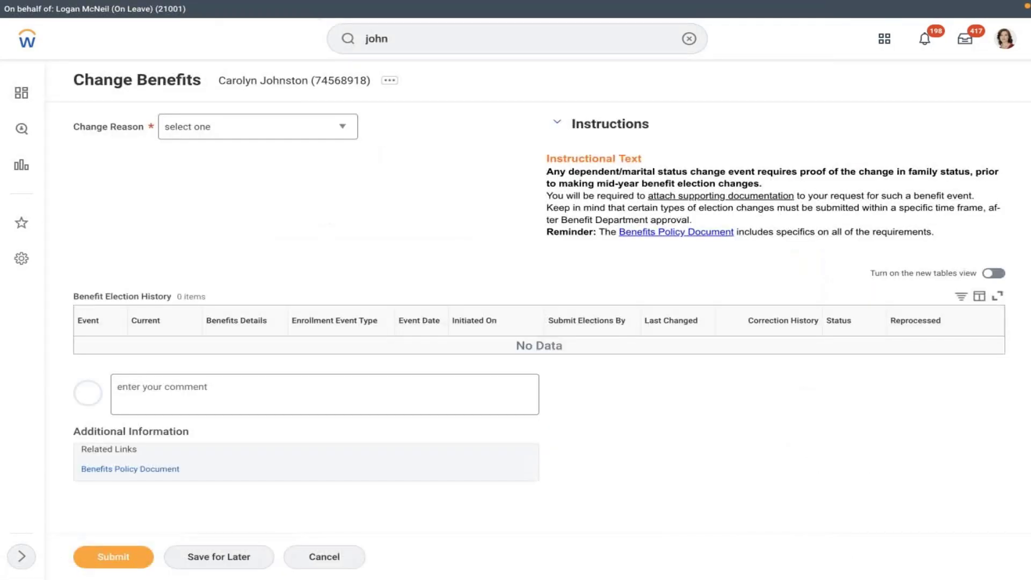
Step: Set the Change Reason to AMD - Retirement Savings Account
{"action": "left_click", "coordinate": [281, 127]}
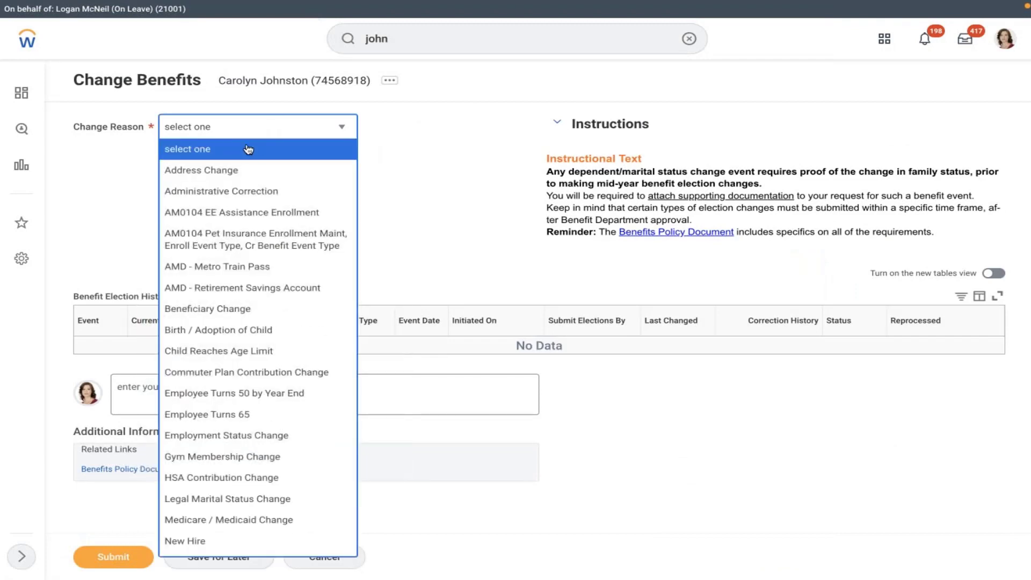
{"action": "left_click", "coordinate": [210, 289]}
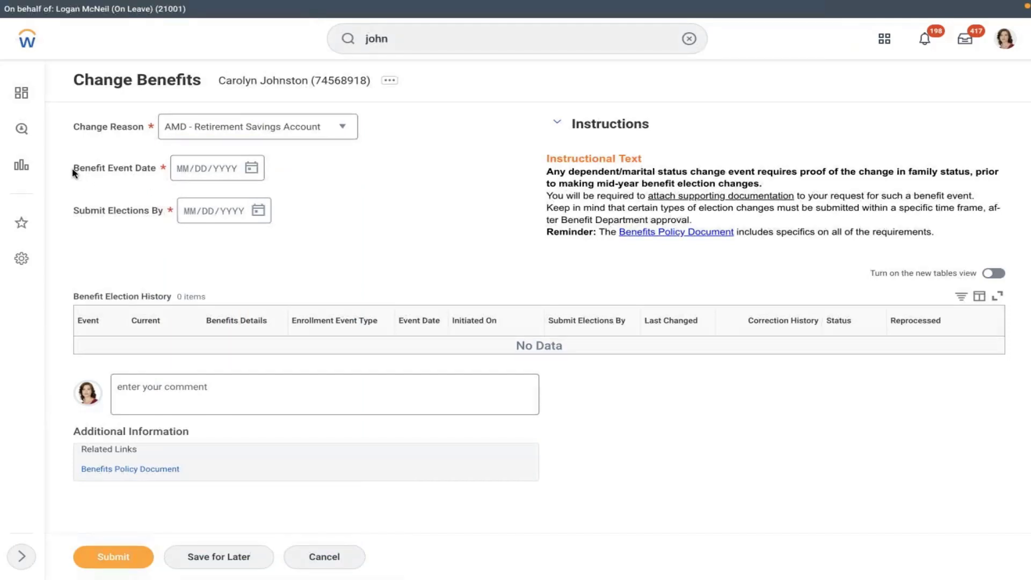
{"action": "left_click_drag", "start_coordinate": [73, 169], "coordinate": [132, 170]}
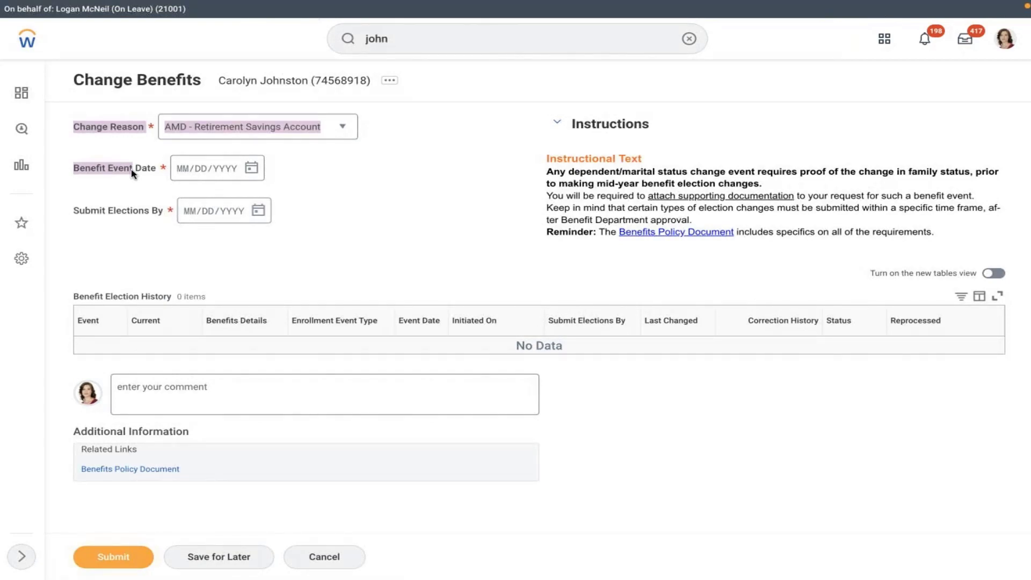
{"action": "left_click", "coordinate": [132, 172]}
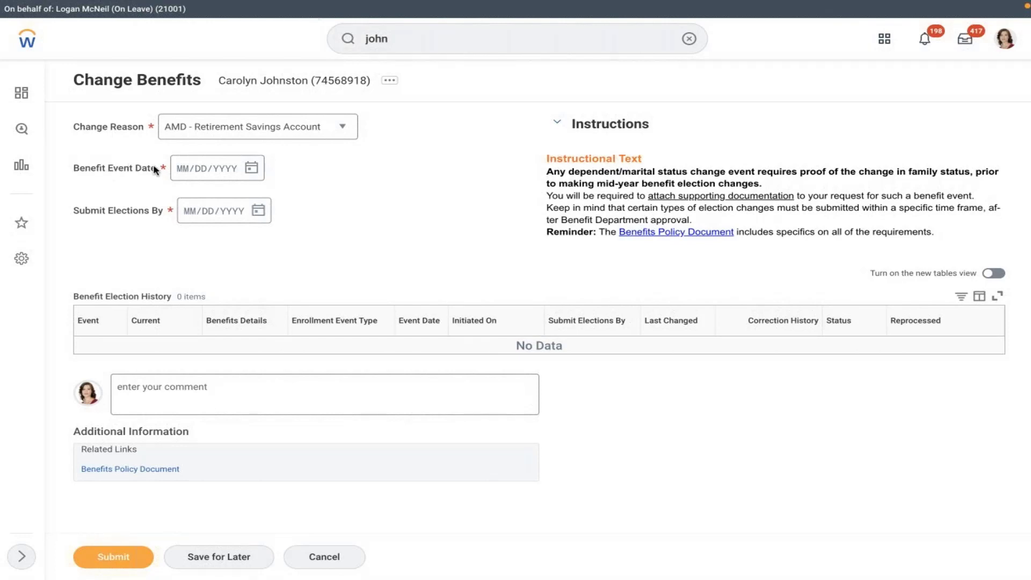
{"action": "left_click", "coordinate": [155, 170]}
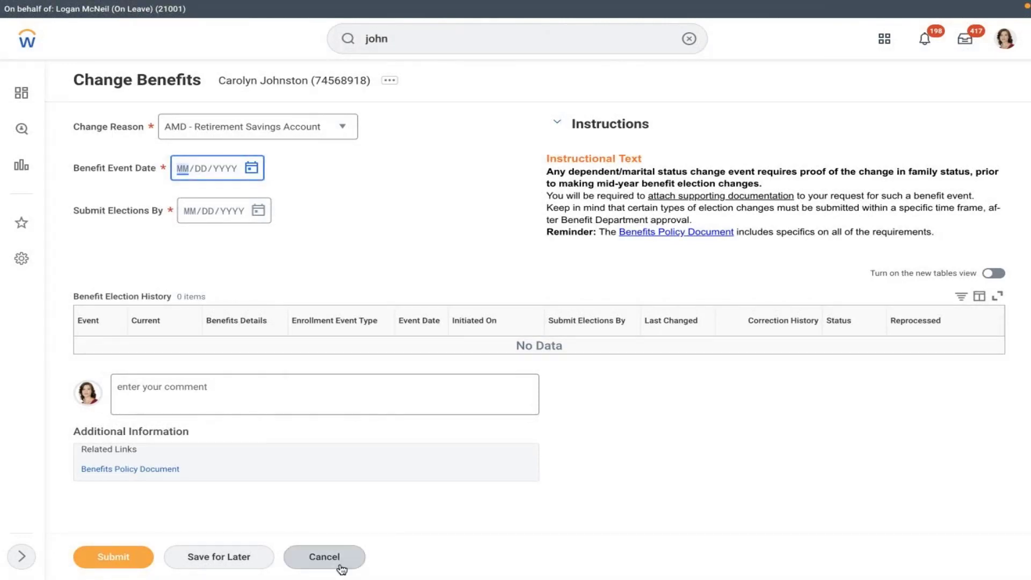
{"action": "left_click", "coordinate": [341, 128]}
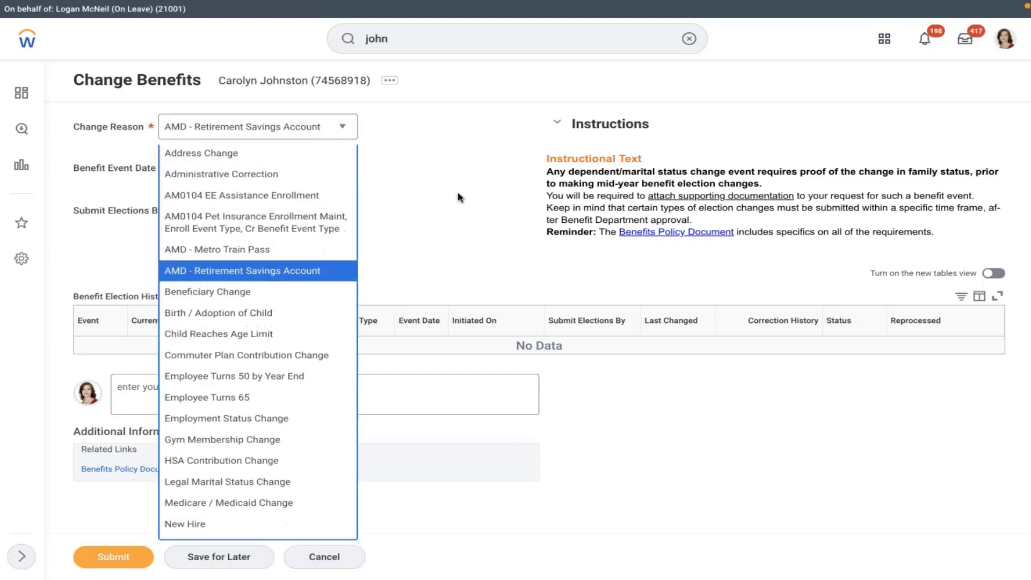
{"action": "left_click", "coordinate": [561, 91]}
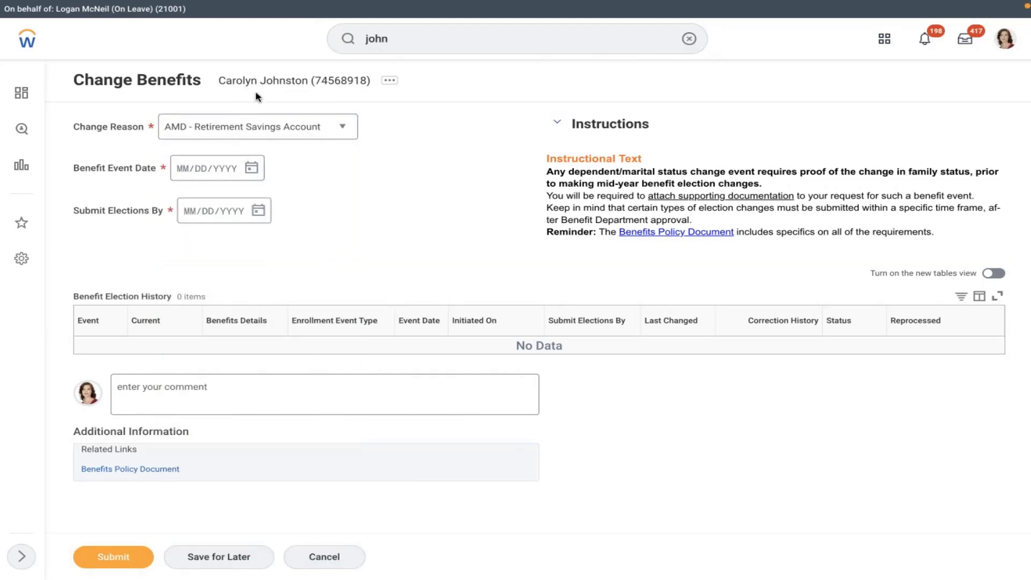
Step: Dismiss the page's extra actions and clear the search box for a new task search
{"action": "left_click", "coordinate": [391, 82]}
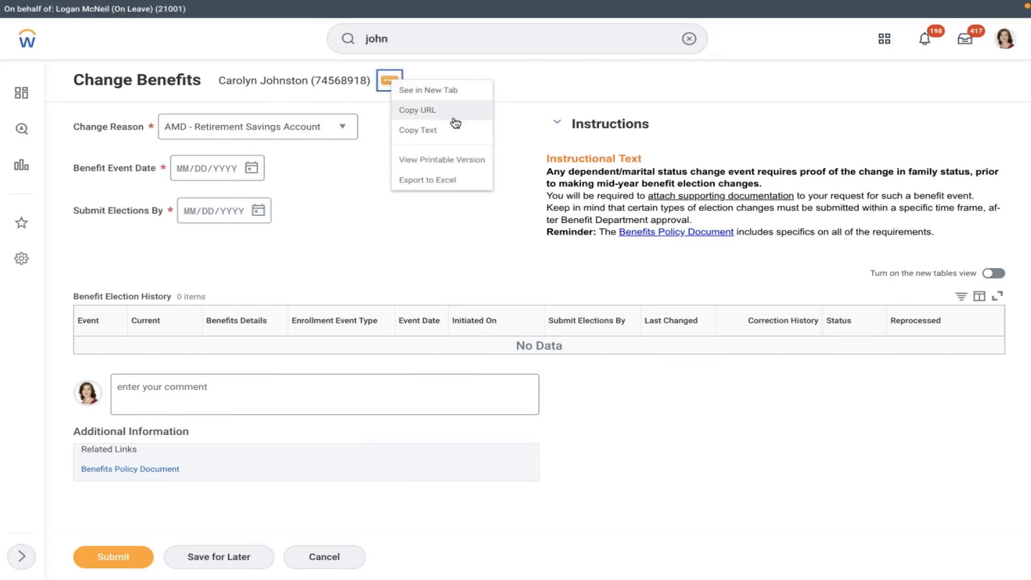
{"action": "left_click", "coordinate": [427, 130]}
{"action": "left_click", "coordinate": [687, 40]}
{"action": "left_click", "coordinate": [570, 37]}
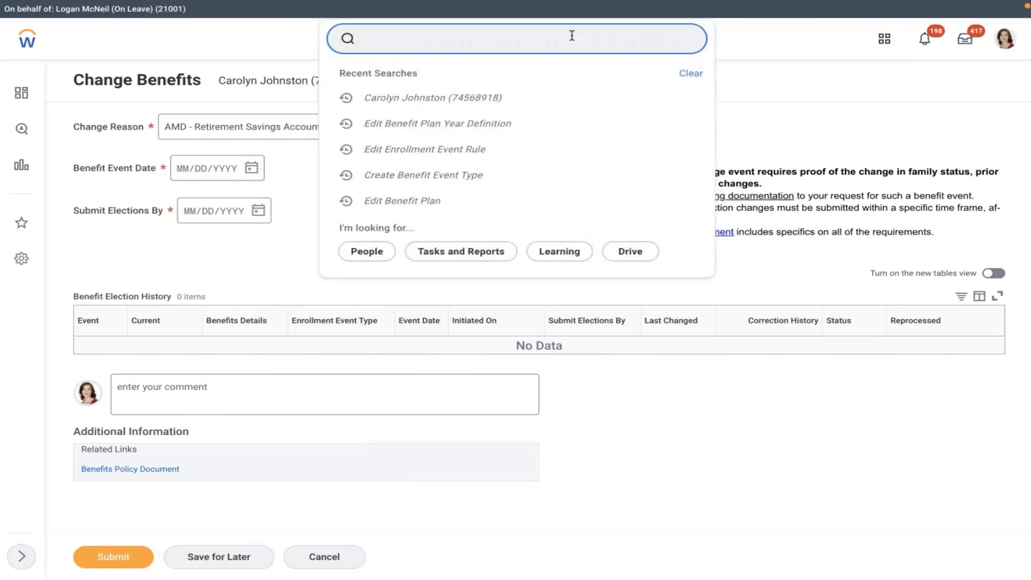
Step: Discard the unsaved benefit change and open AMD - Retirement Savings Account in Edit Benefit Event Type
{"action": "type", "text": "edit ben"}
{"action": "type", "text": "event"}
{"action": "left_click", "coordinate": [492, 82]}
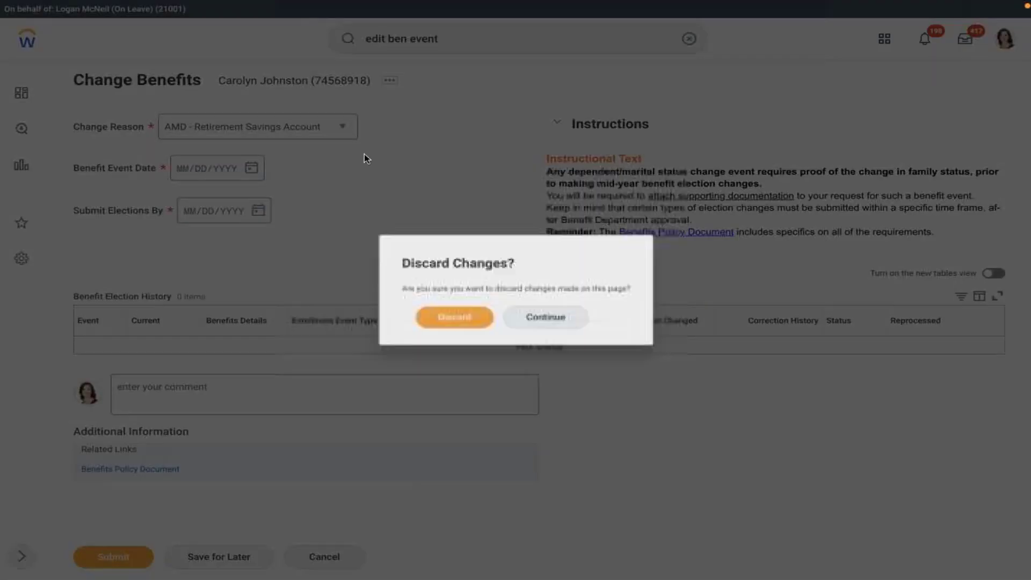
{"action": "left_click", "coordinate": [454, 317]}
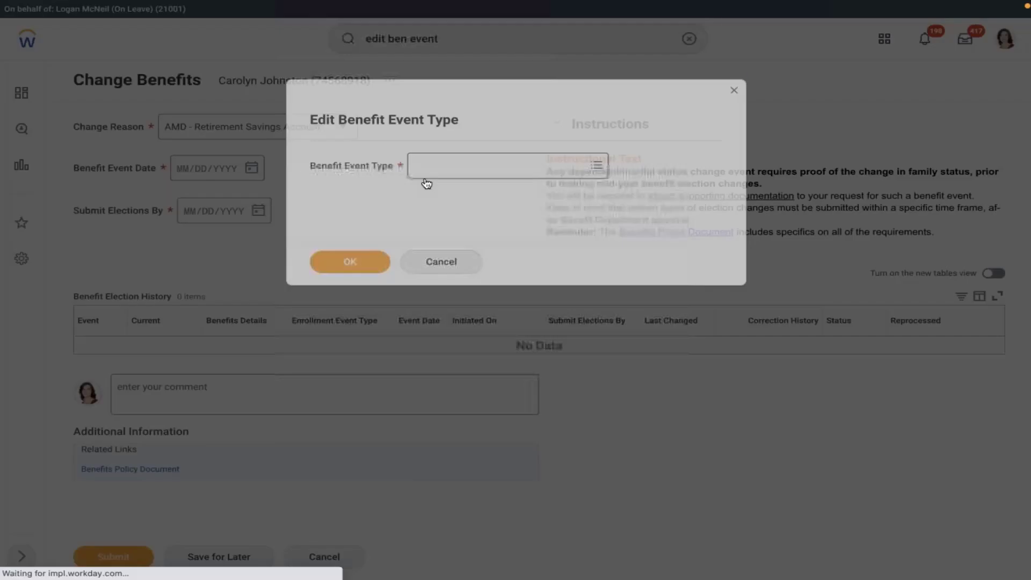
{"action": "left_click", "coordinate": [451, 161]}
{"action": "type", "text": "amd"}
{"action": "key", "text": "Return"}
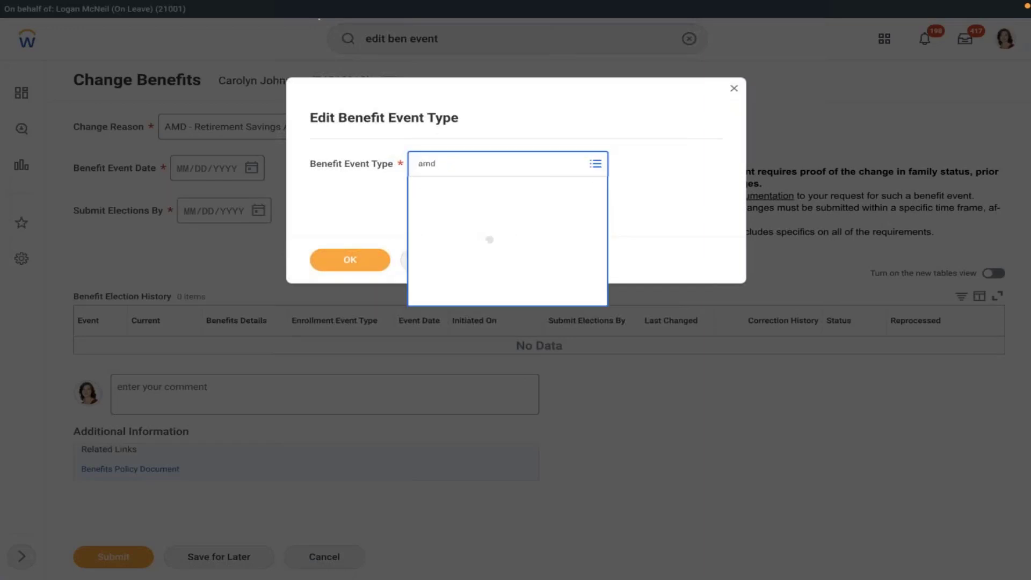
{"action": "left_click", "coordinate": [485, 239]}
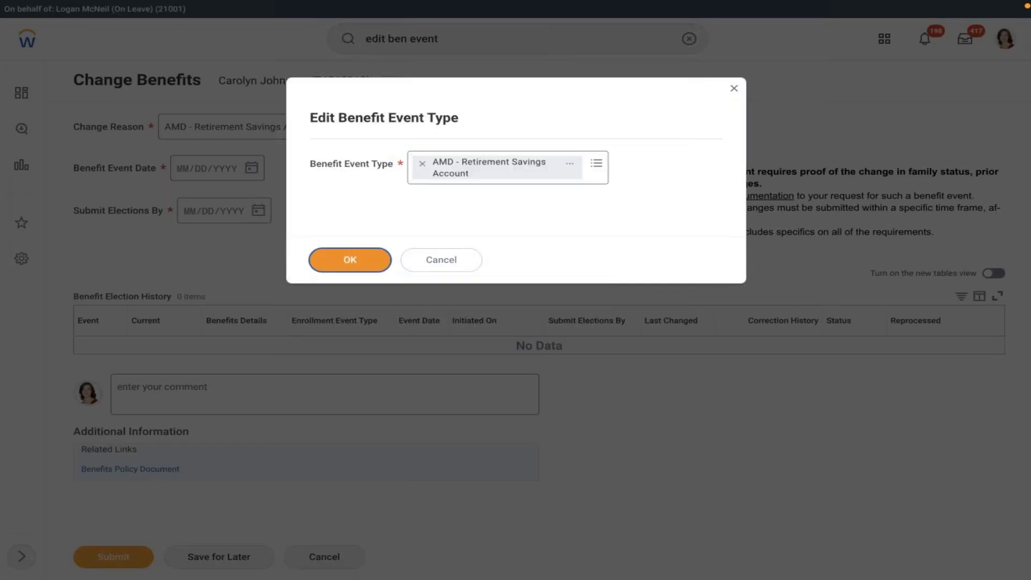
{"action": "left_click", "coordinate": [349, 259]}
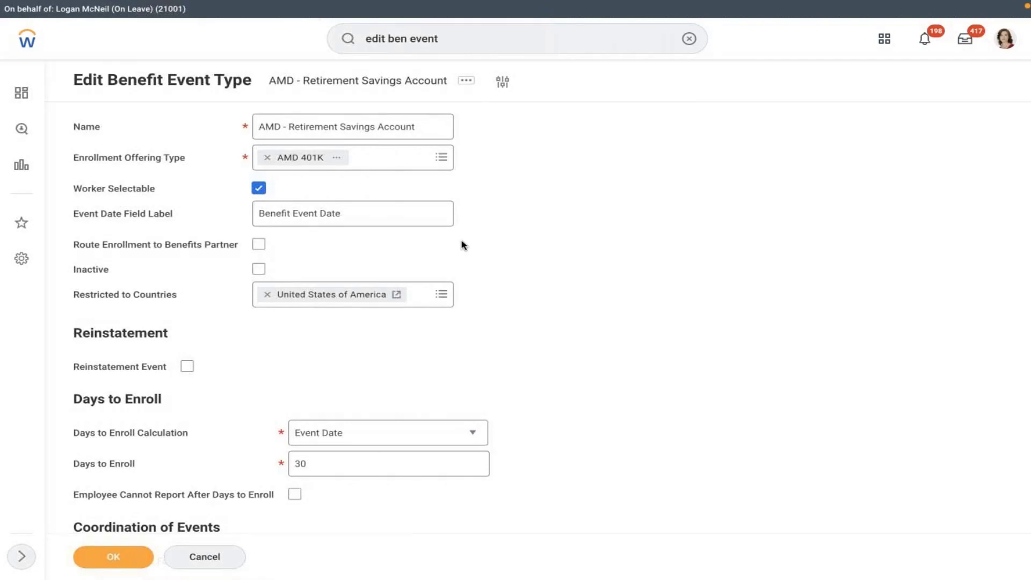
Step: Change the Event Date Field Label to 'Effective date of the plan'
{"action": "left_click", "coordinate": [373, 213]}
{"action": "key", "text": "BackSpace"}
{"action": "key", "text": "BackSpace"}
{"action": "key", "text": "BackSpace"}
{"action": "key", "text": "BackSpace"}
{"action": "key", "text": "BackSpace"}
{"action": "key", "text": "BackSpace"}
{"action": "key", "text": "BackSpace"}
{"action": "key", "text": "BackSpace"}
{"action": "key", "text": "BackSpace"}
{"action": "key", "text": "BackSpace"}
{"action": "key", "text": "BackSpace"}
{"action": "key", "text": "BackSpace"}
{"action": "key", "text": "BackSpace"}
{"action": "key", "text": "BackSpace"}
{"action": "key", "text": "BackSpace"}
{"action": "key", "text": "BackSpace"}
{"action": "key", "text": "BackSpace"}
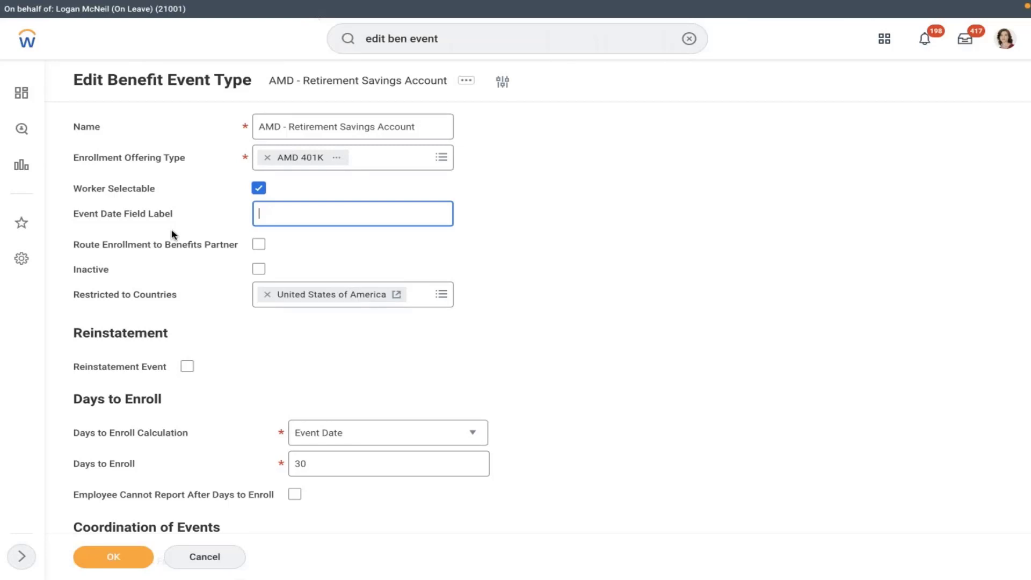
{"action": "type", "text": "Effective date from"}
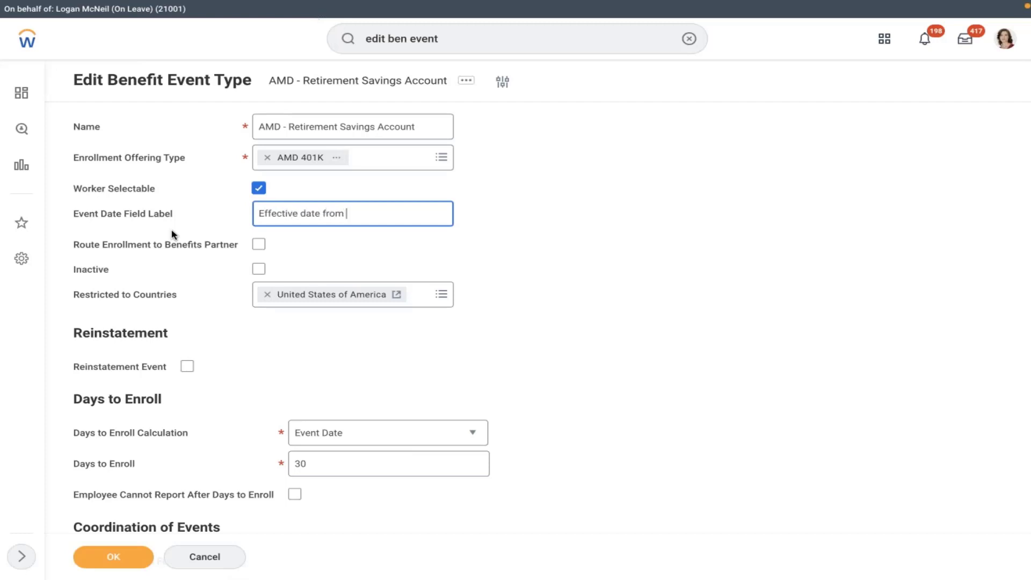
{"action": "key", "text": "BackSpace"}
{"action": "key", "text": "BackSpace"}
{"action": "key", "text": "BackSpace"}
{"action": "key", "text": "BackSpace"}
{"action": "type", "text": "of the plan"}
{"action": "left_click", "coordinate": [386, 228]}
Step: Replace the label with 'Coverage start date(This is the date your enrolling in to the plan)' and save
{"action": "left_click", "coordinate": [376, 216]}
{"action": "left_click_drag", "start_coordinate": [376, 216], "coordinate": [202, 218]}
{"action": "key", "text": "BackSpace"}
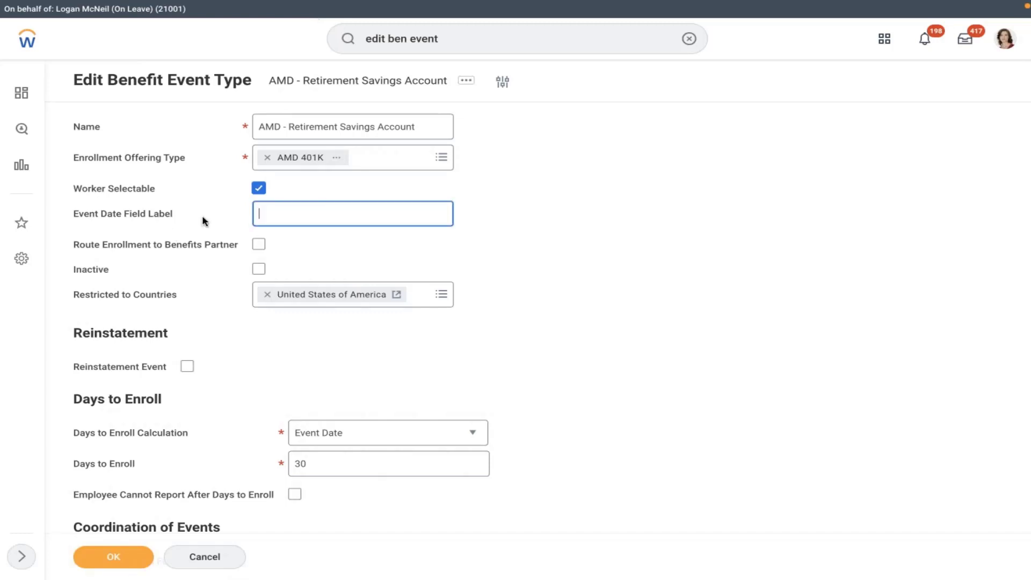
{"action": "type", "text": "Coverage start date(This is tha"}
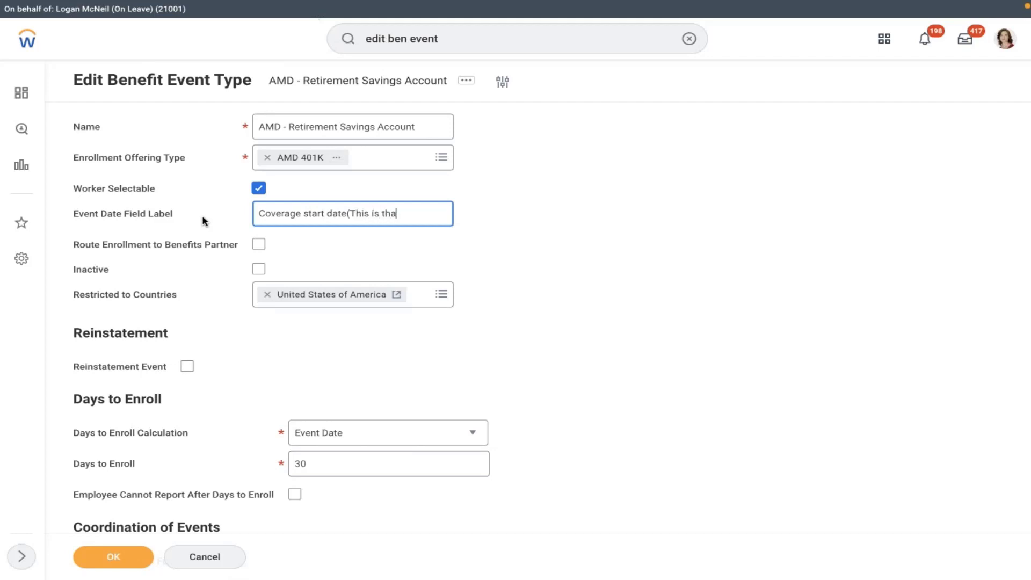
{"action": "type", "text": "tdata"}
{"action": "key", "text": "BackSpace"}
{"action": "key", "text": "BackSpace"}
{"action": "key", "text": "BackSpace"}
{"action": "key", "text": "BackSpace"}
{"action": "key", "text": "BackSpace"}
{"action": "key", "text": "BackSpace"}
{"action": "key", "text": "BackSpace"}
{"action": "type", "text": "he date your e"}
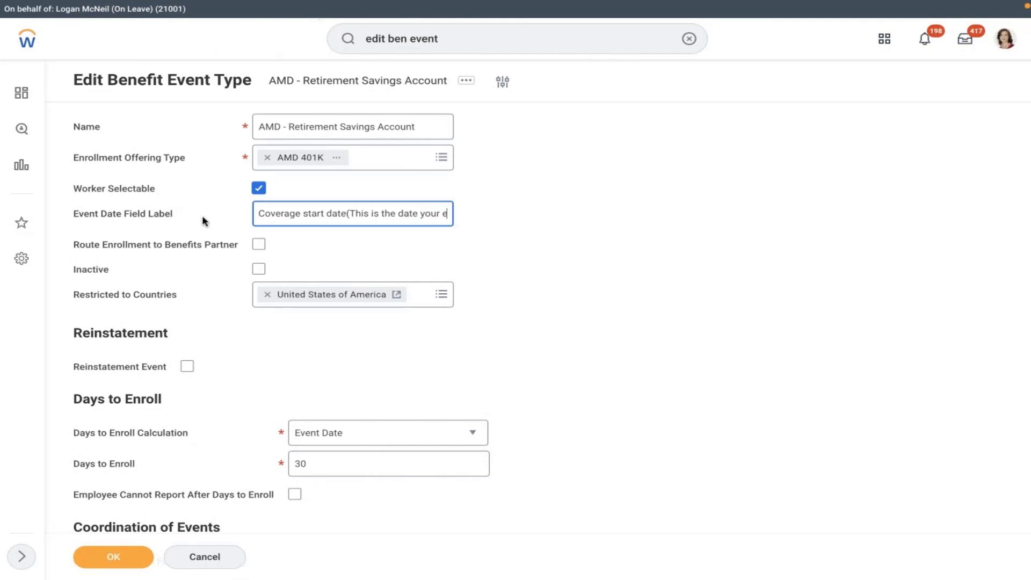
{"action": "type", "text": "nrolled"}
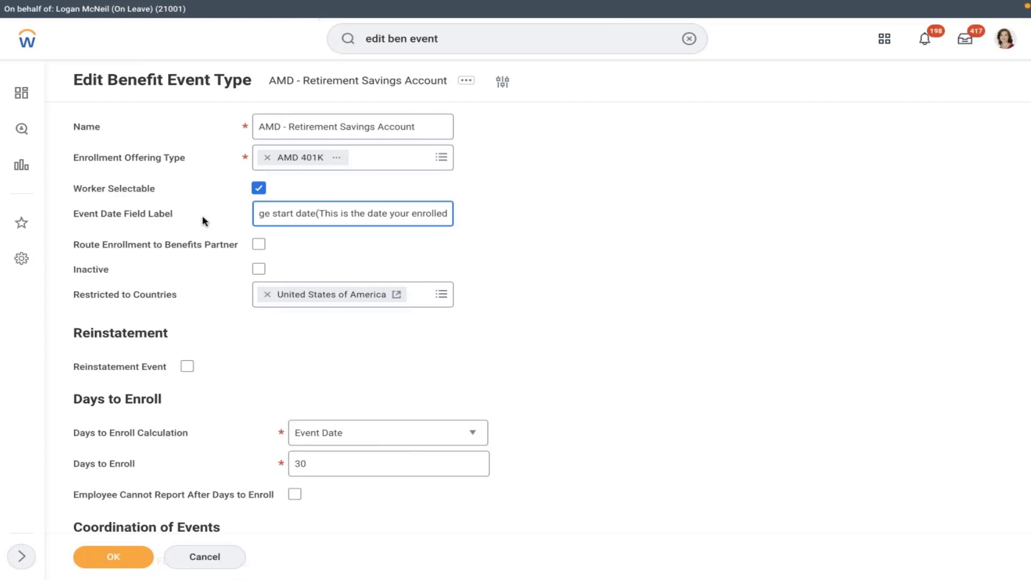
{"action": "key", "text": "BackSpace"}
{"action": "key", "text": "BackSpace"}
{"action": "type", "text": "ing"}
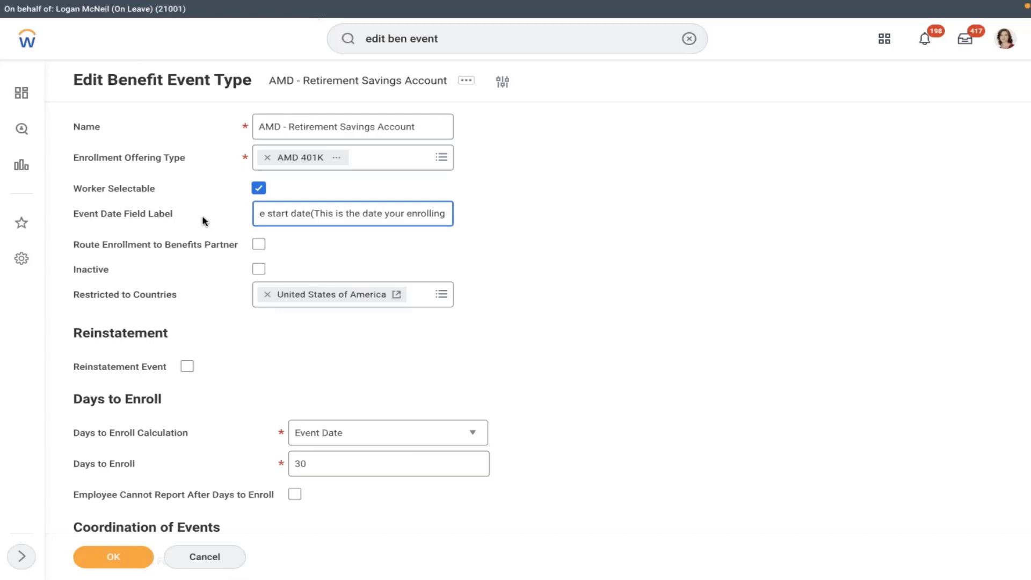
{"action": "type", "text": " in to t"}
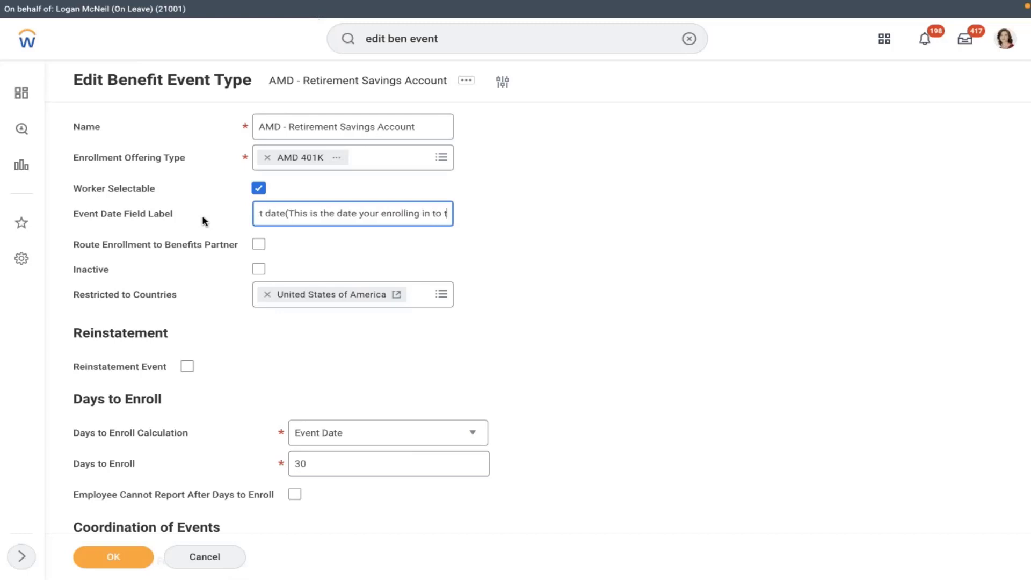
{"action": "type", "text": "he plan)"}
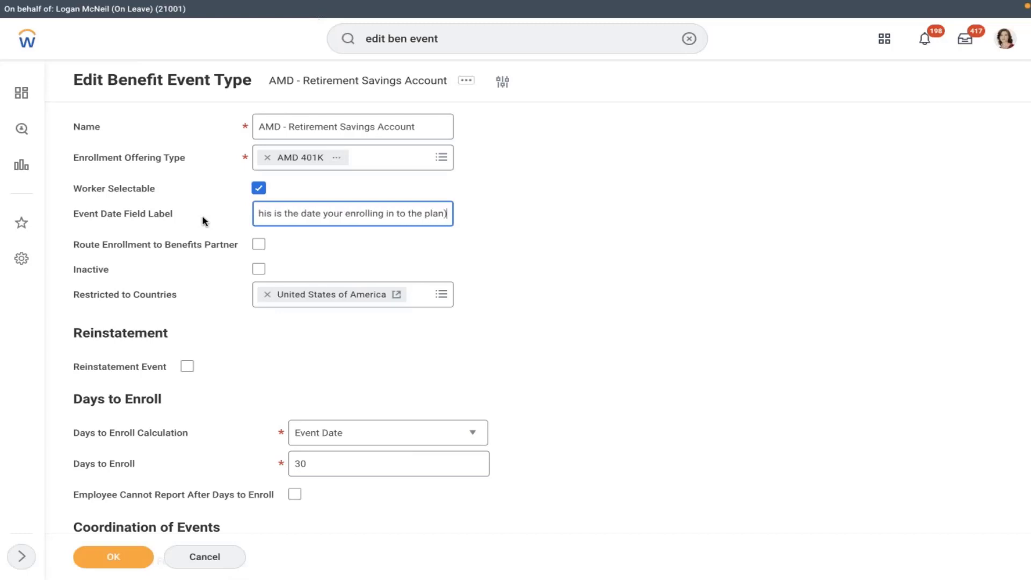
{"action": "left_click", "coordinate": [315, 237]}
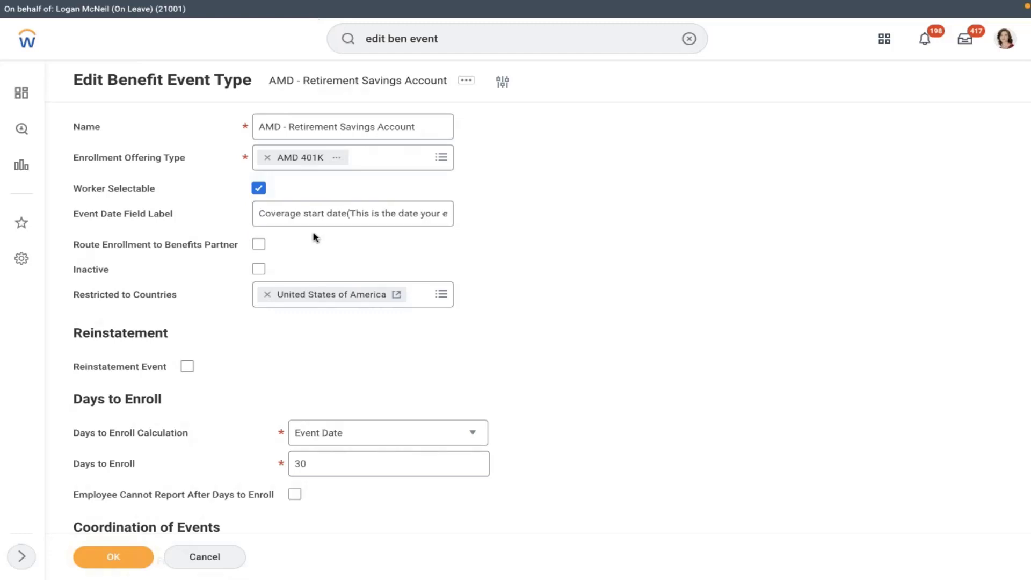
{"action": "left_click", "coordinate": [112, 557]}
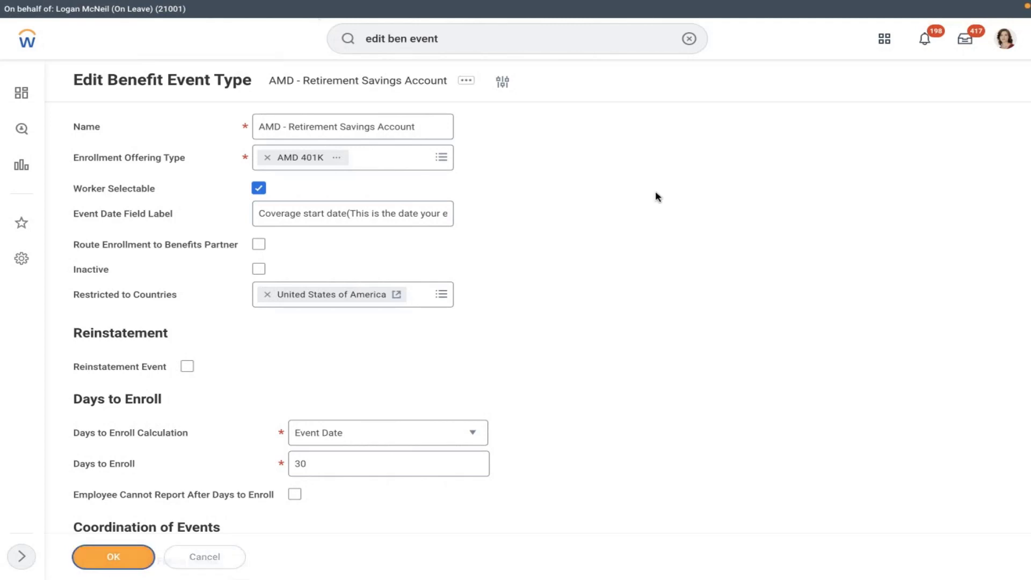
Step: Paste the worker's name into search, open their profile, and choose Benefits > Change Benefits
{"action": "left_click", "coordinate": [689, 39]}
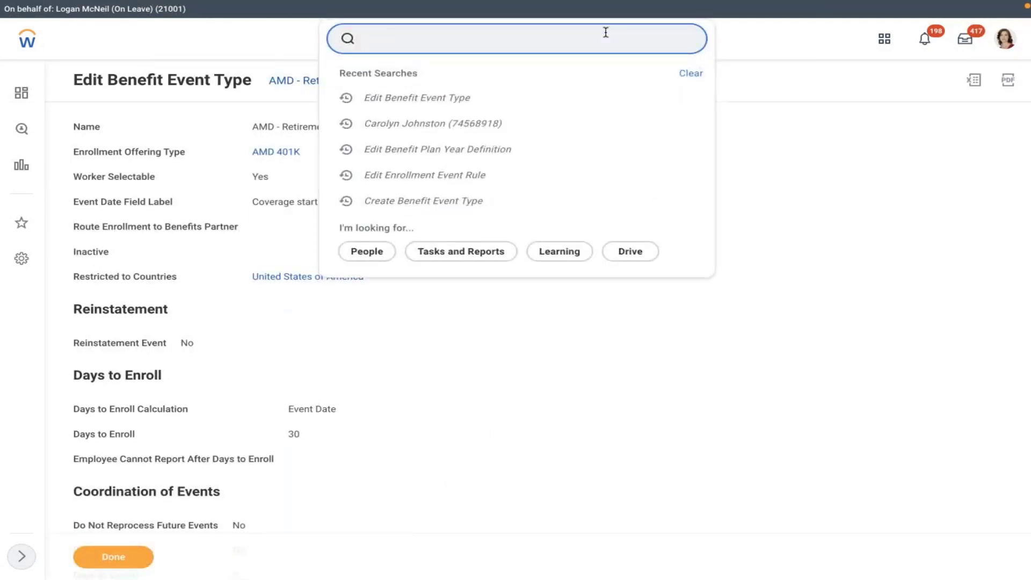
{"action": "key", "text": "ctrl+v"}
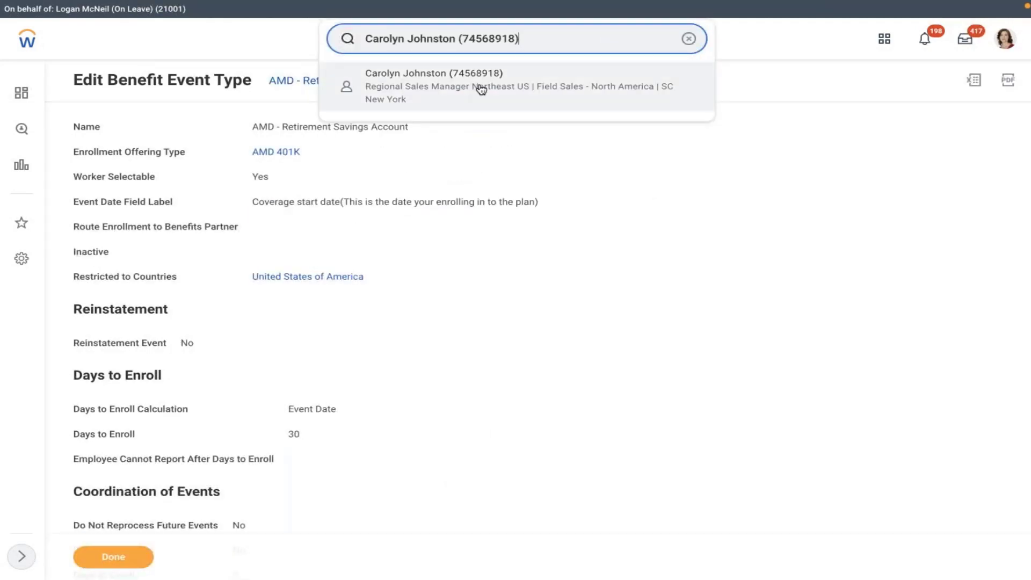
{"action": "left_click", "coordinate": [479, 90]}
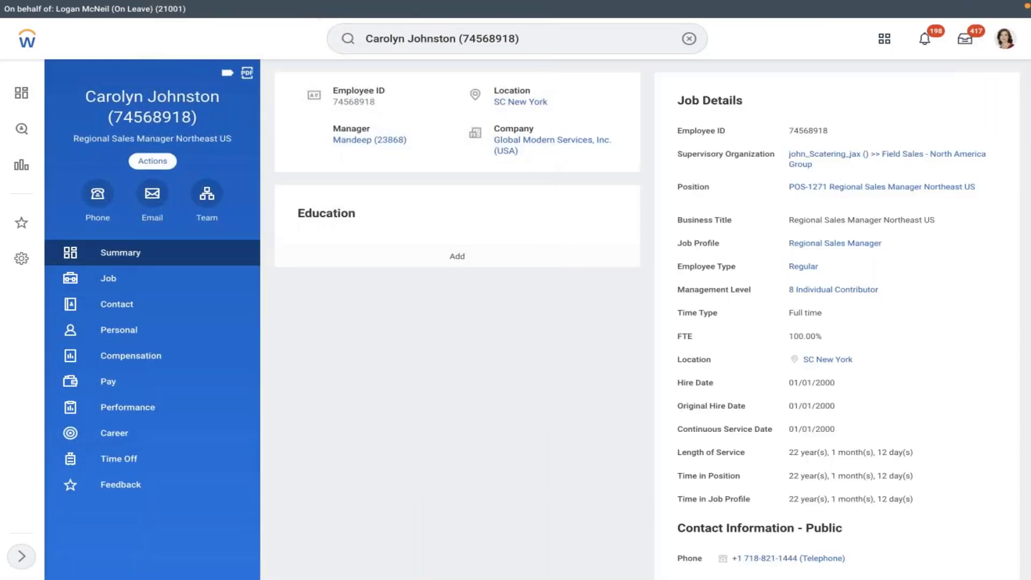
{"action": "left_click", "coordinate": [152, 161]}
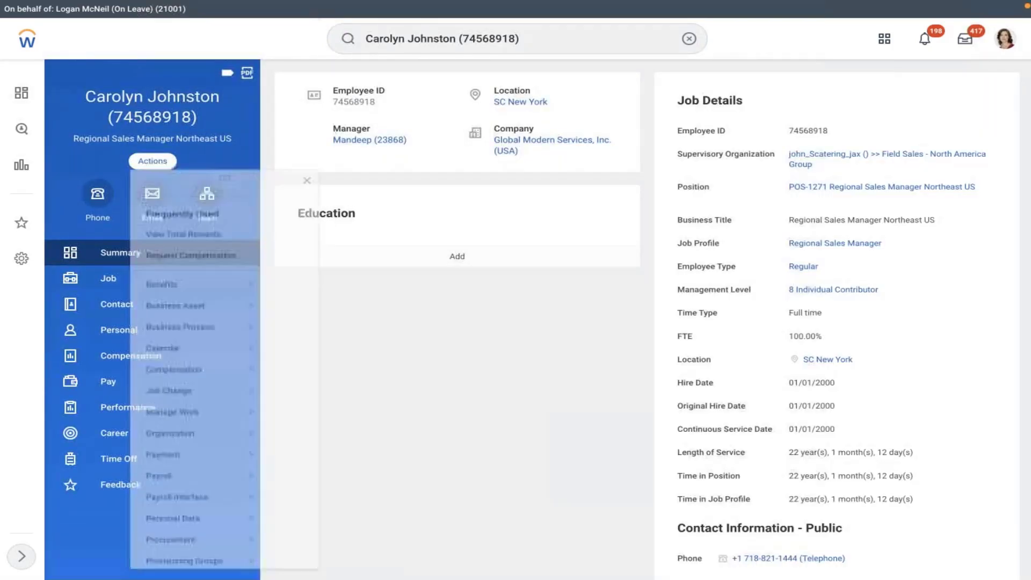
{"action": "mouse_move", "coordinate": [215, 308]}
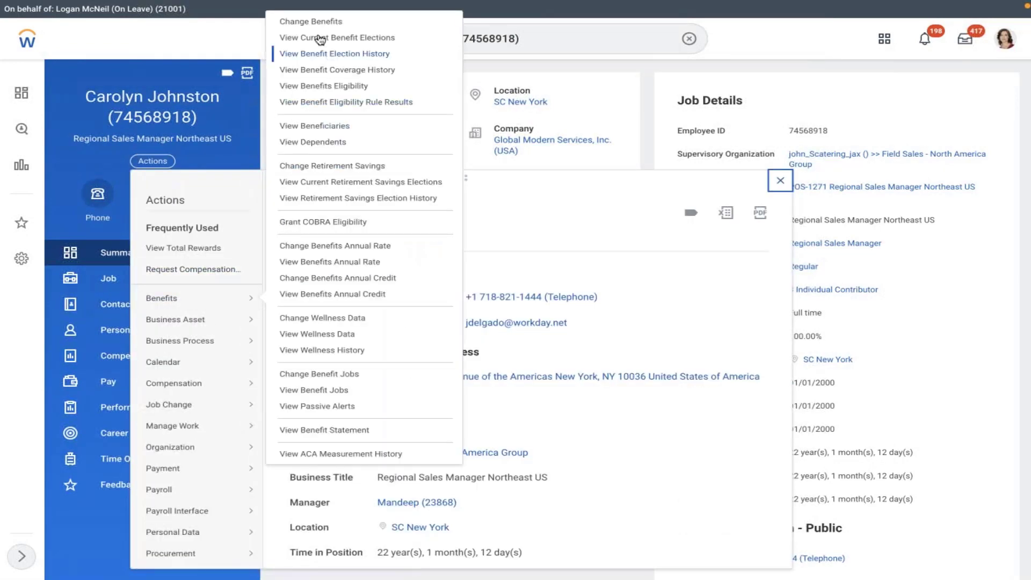
{"action": "left_click", "coordinate": [312, 21]}
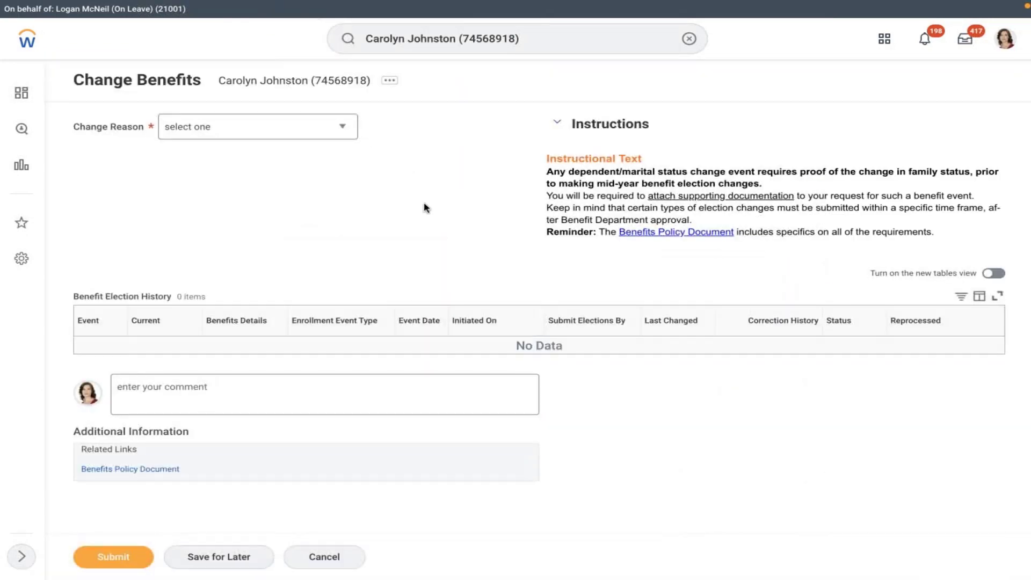
Step: Choose AMD - Retirement Savings Account as the change reason, with coverage starting 02/01/2022
{"action": "left_click", "coordinate": [339, 130]}
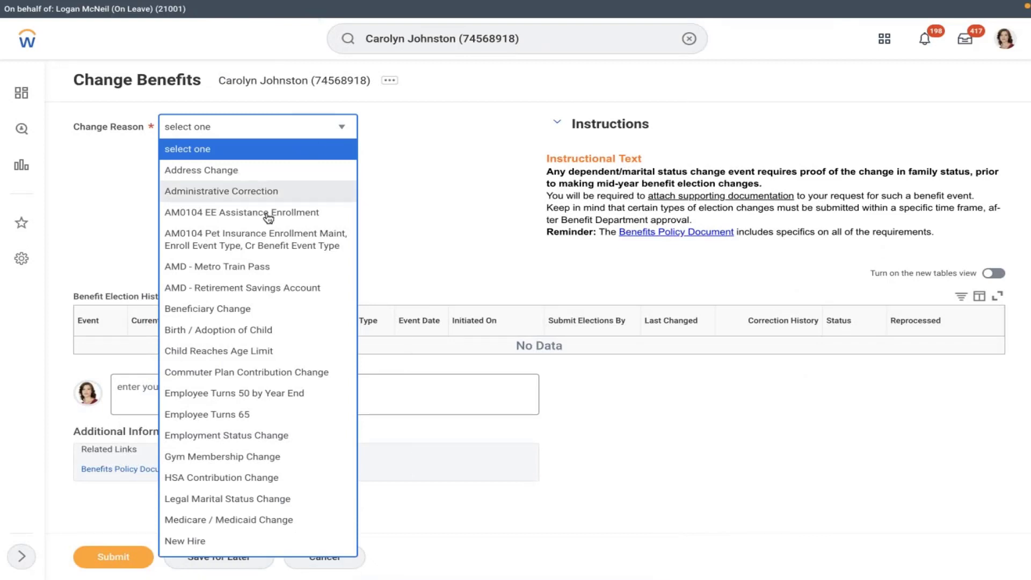
{"action": "left_click", "coordinate": [241, 287]}
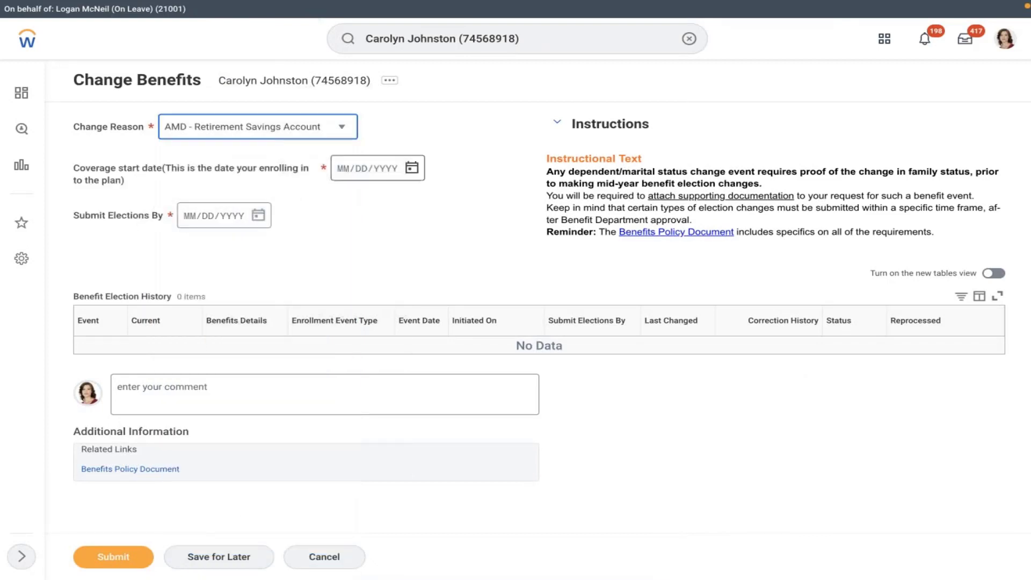
{"action": "left_click", "coordinate": [127, 183]}
{"action": "left_click_drag", "start_coordinate": [127, 182], "coordinate": [73, 172]}
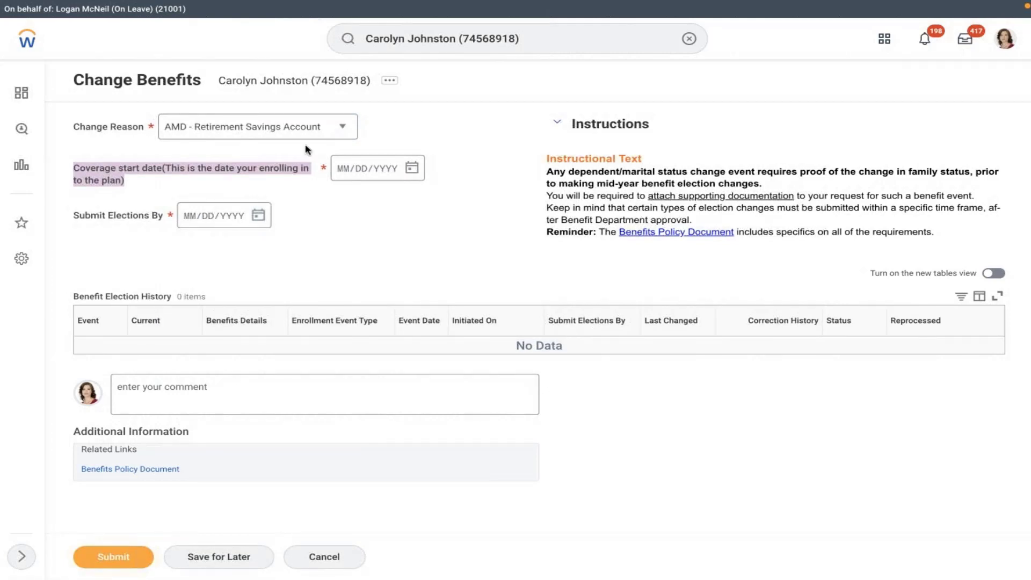
{"action": "left_click", "coordinate": [411, 168]}
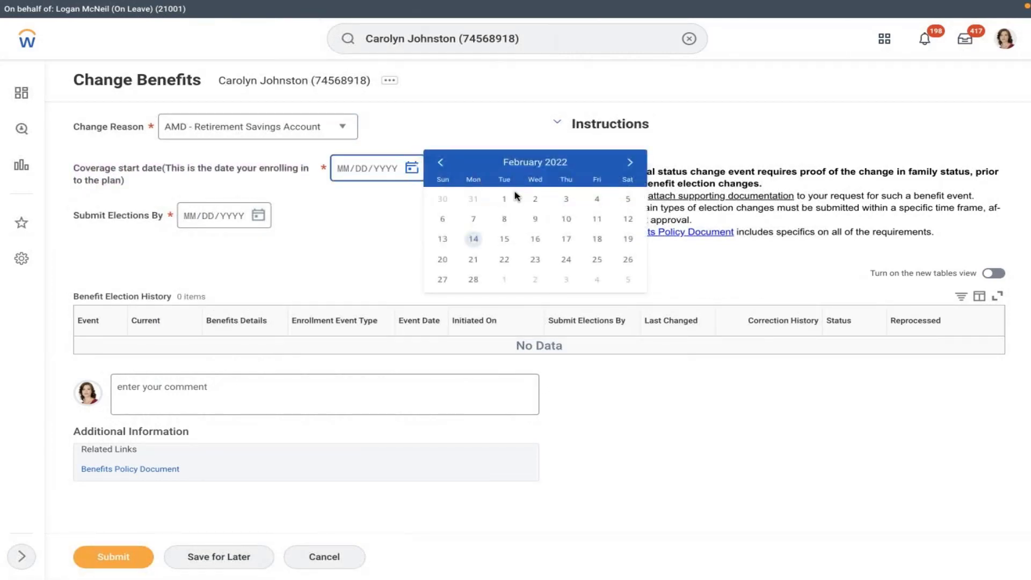
{"action": "left_click", "coordinate": [504, 200]}
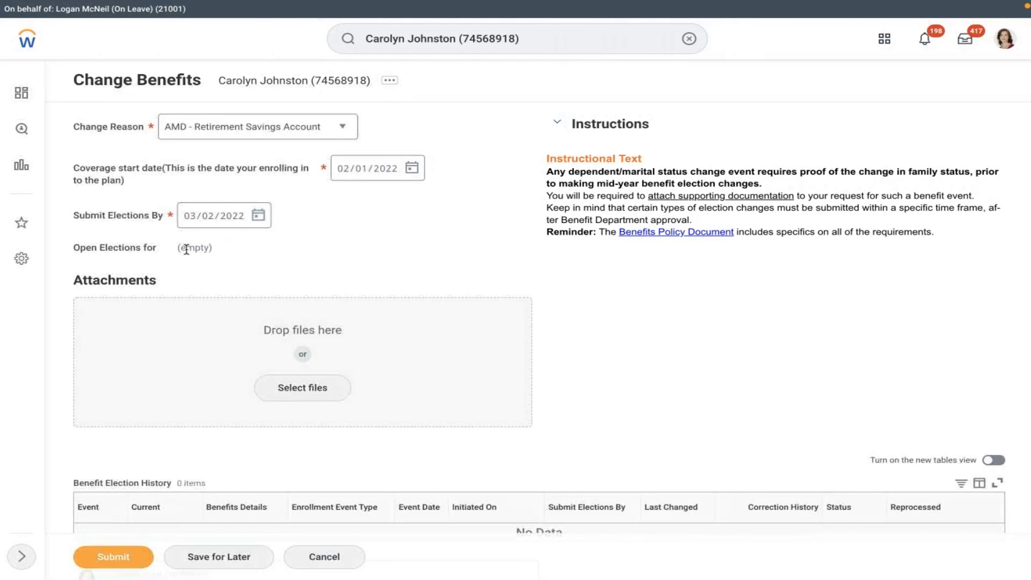
Step: Confirm no open elections are listed, then cancel and discard the benefits change
{"action": "left_click_drag", "start_coordinate": [183, 247], "coordinate": [212, 253]}
{"action": "left_click", "coordinate": [181, 244]}
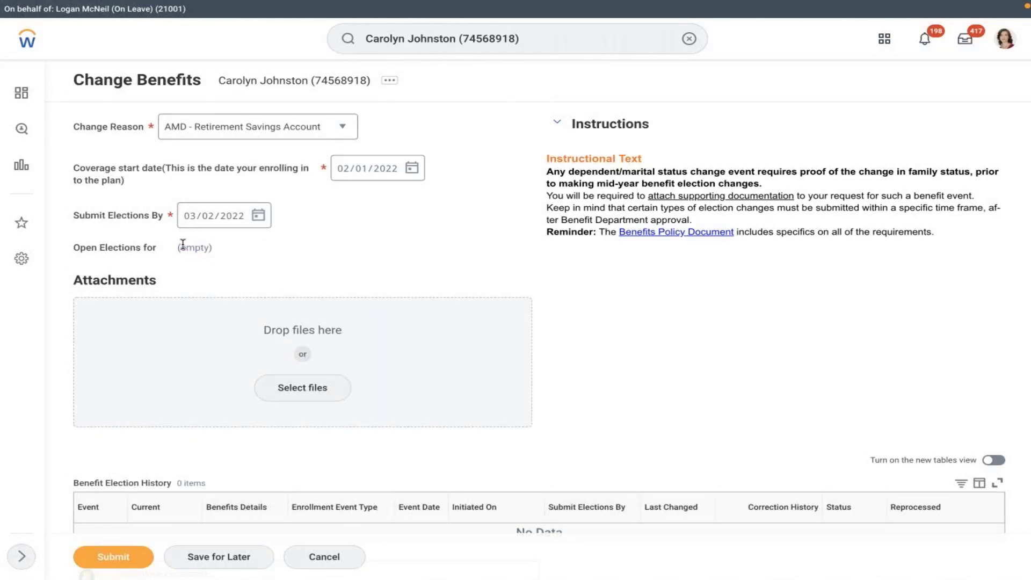
{"action": "left_click", "coordinate": [276, 139]}
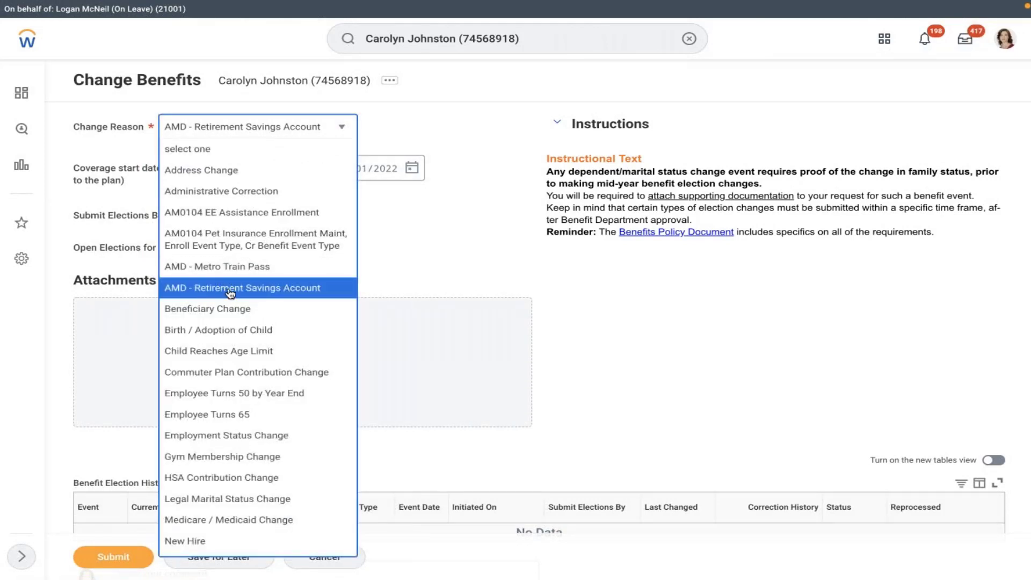
{"action": "left_click", "coordinate": [212, 272]}
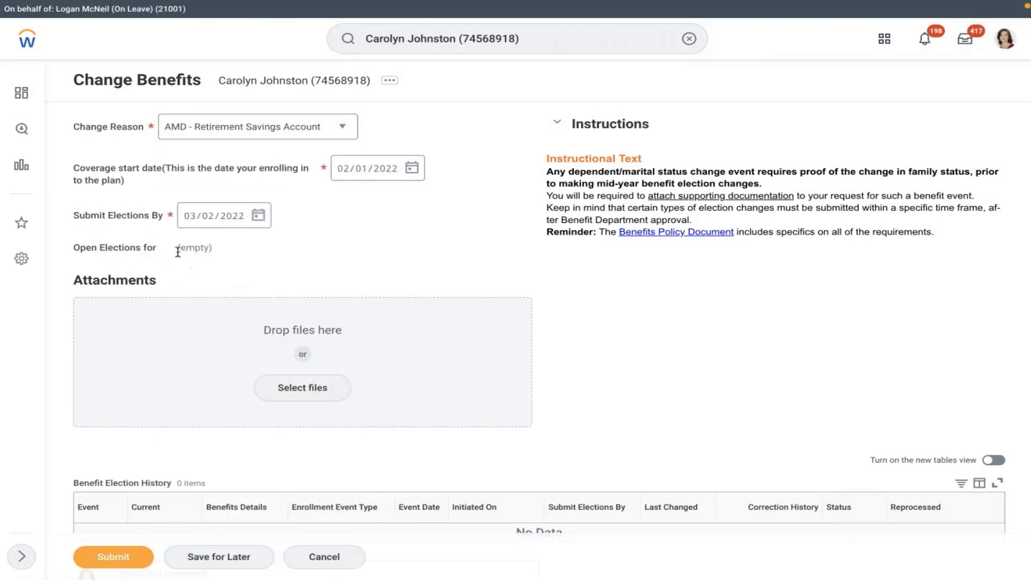
{"action": "left_click_drag", "start_coordinate": [177, 251], "coordinate": [240, 255]}
{"action": "left_click", "coordinate": [240, 254]}
{"action": "scroll", "coordinate": [237, 256], "scroll_direction": "down", "scroll_amount": 2}
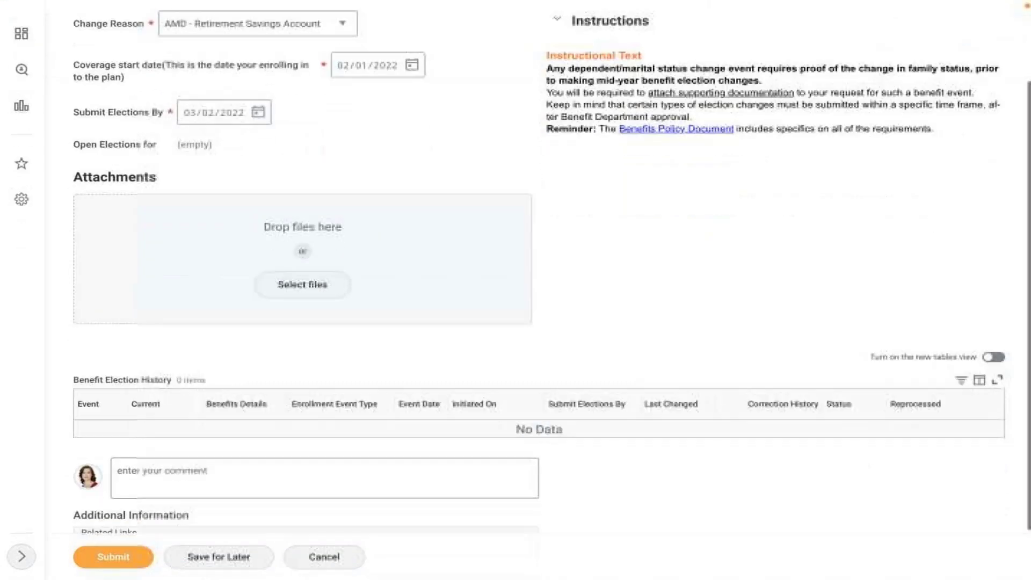
{"action": "scroll", "coordinate": [237, 256], "scroll_direction": "up", "scroll_amount": 2}
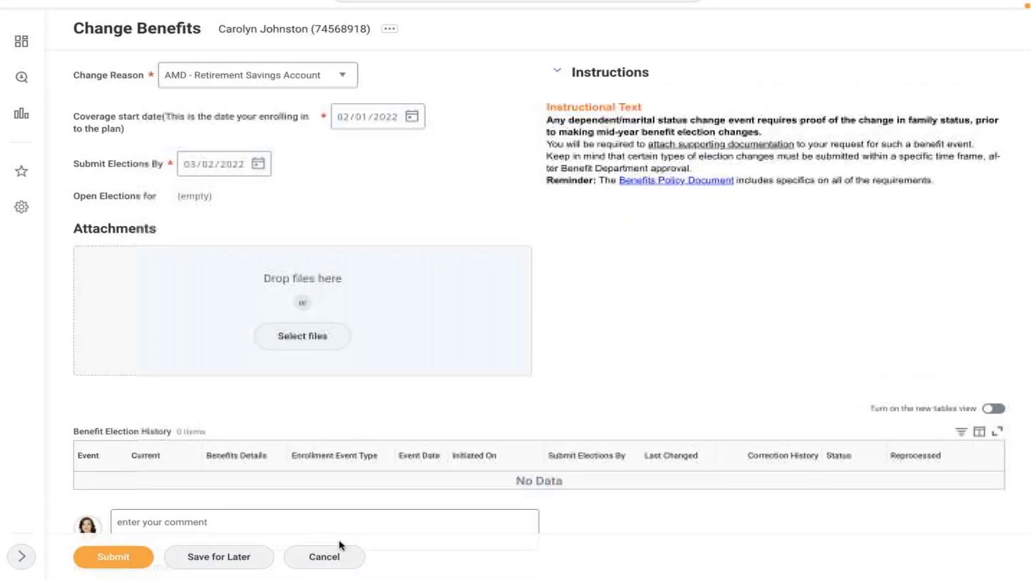
{"action": "left_click", "coordinate": [324, 557]}
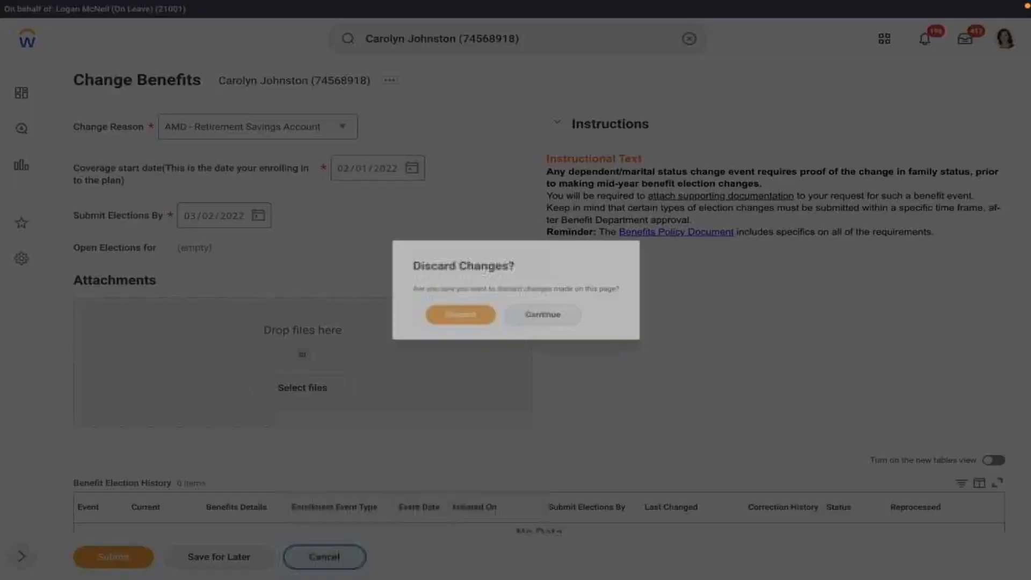
{"action": "left_click", "coordinate": [460, 319]}
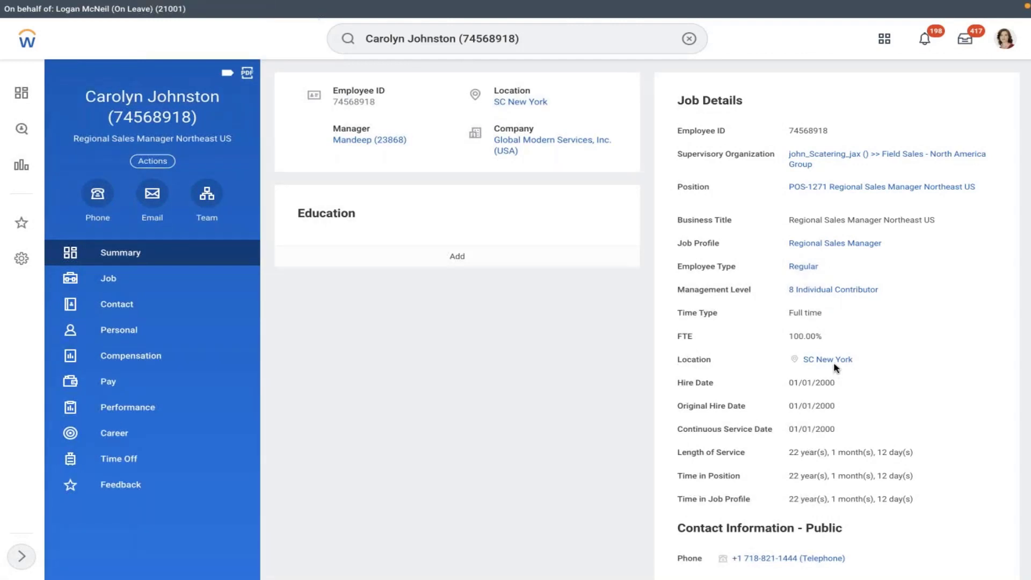
Step: Review the five compensation plan assignments, including General Salary Plan at 149,040.00 USD Annual, then open Actions > Benefits
{"action": "mouse_move", "coordinate": [836, 367]}
{"action": "left_click", "coordinate": [116, 358]}
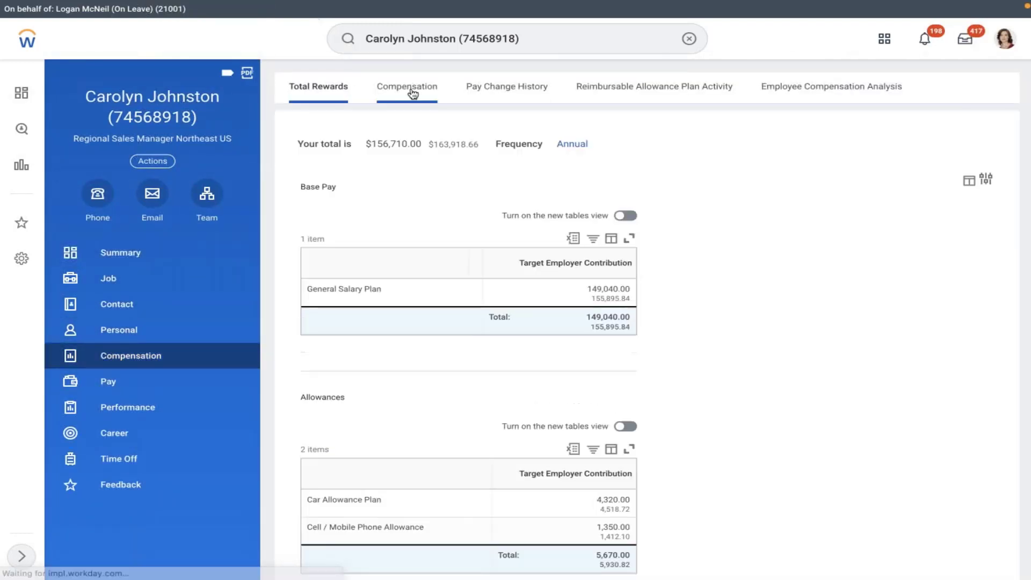
{"action": "left_click", "coordinate": [424, 90]}
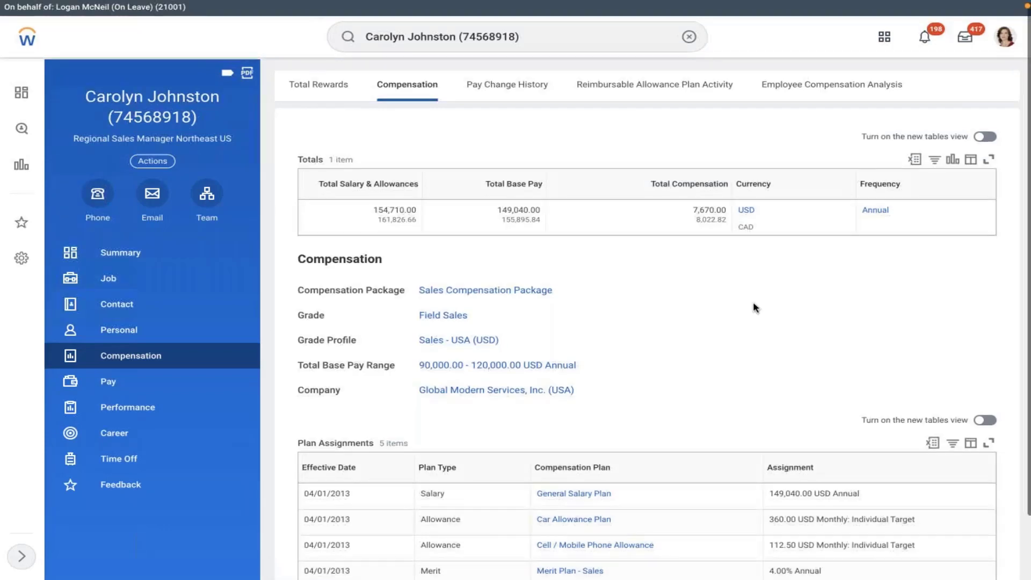
{"action": "scroll", "coordinate": [754, 304], "scroll_direction": "down", "scroll_amount": 2}
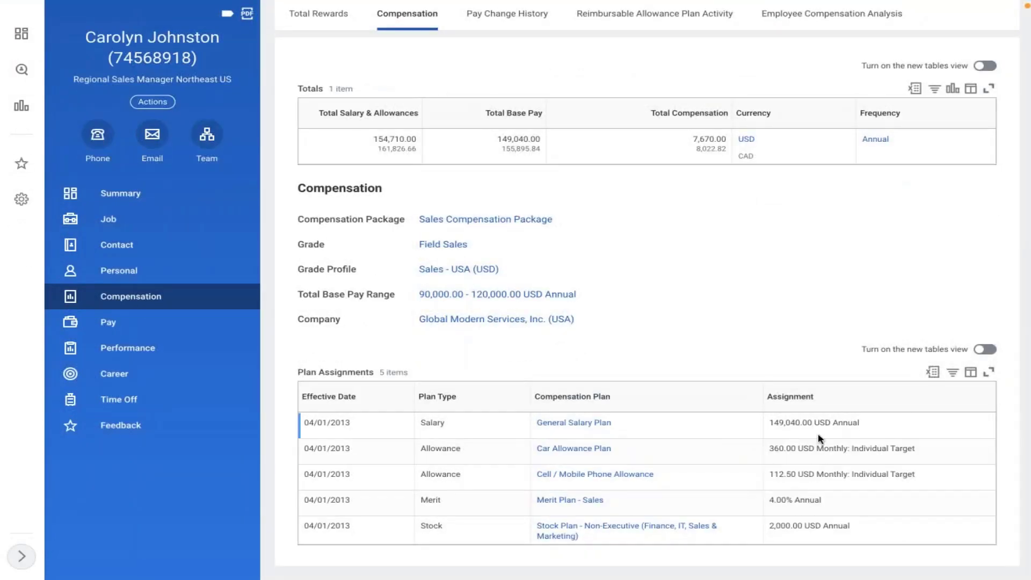
{"action": "scroll", "coordinate": [749, 337], "scroll_direction": "up", "scroll_amount": 2}
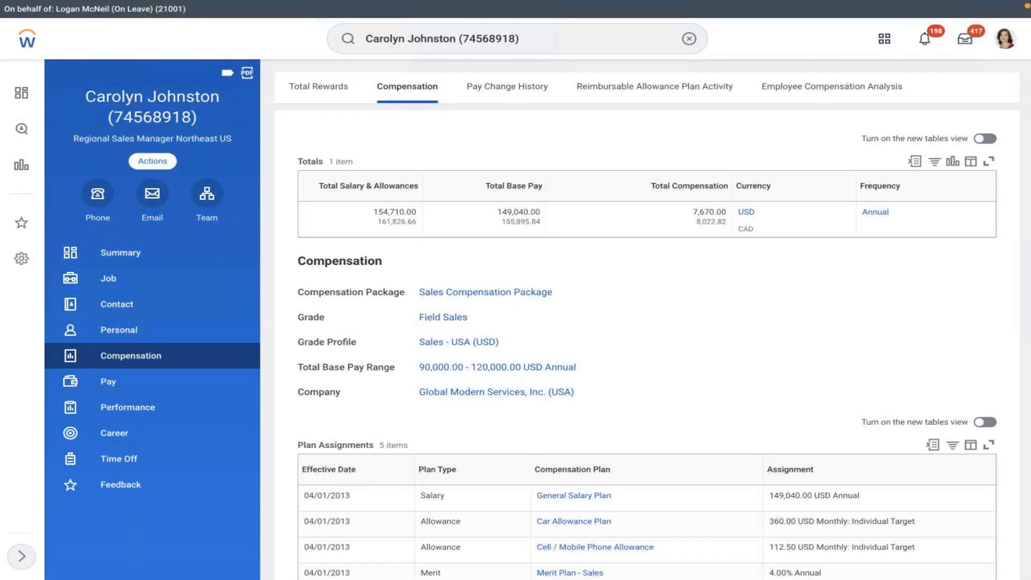
{"action": "left_click", "coordinate": [140, 162]}
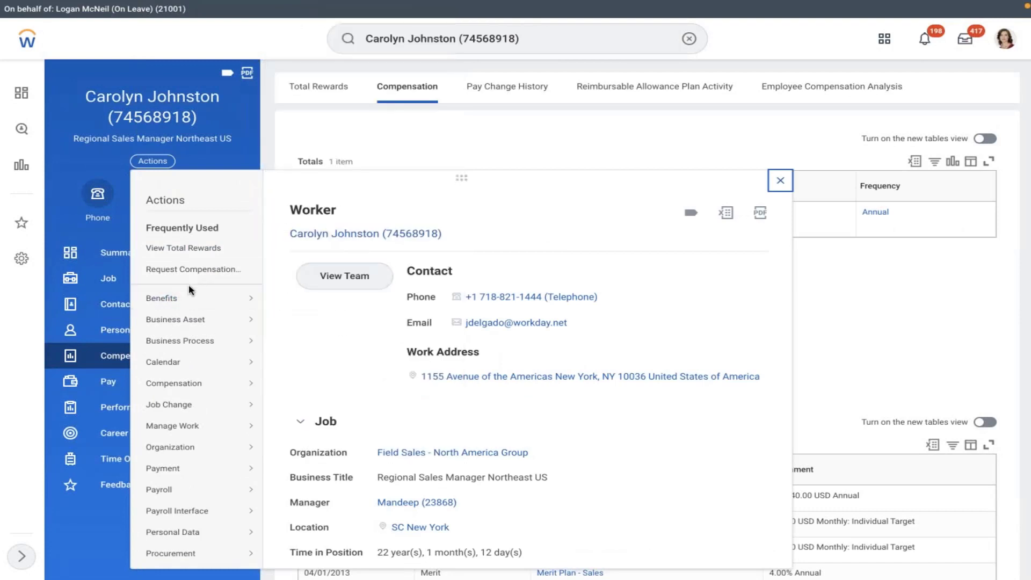
{"action": "mouse_move", "coordinate": [191, 300]}
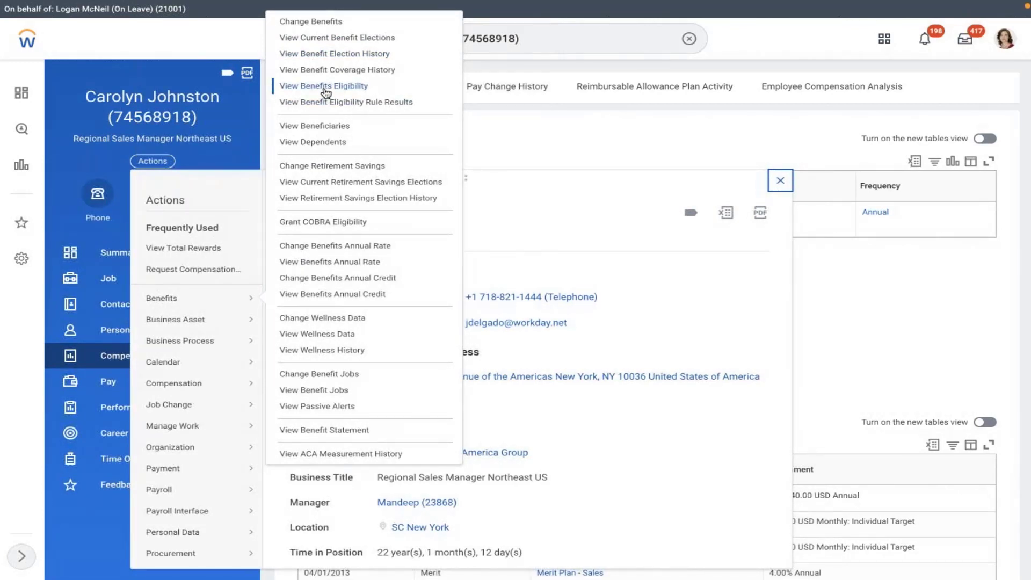
Step: Check the Active Employees eligibility rule's Employee and Active conditions and its Rule Usage
{"action": "left_click", "coordinate": [325, 89]}
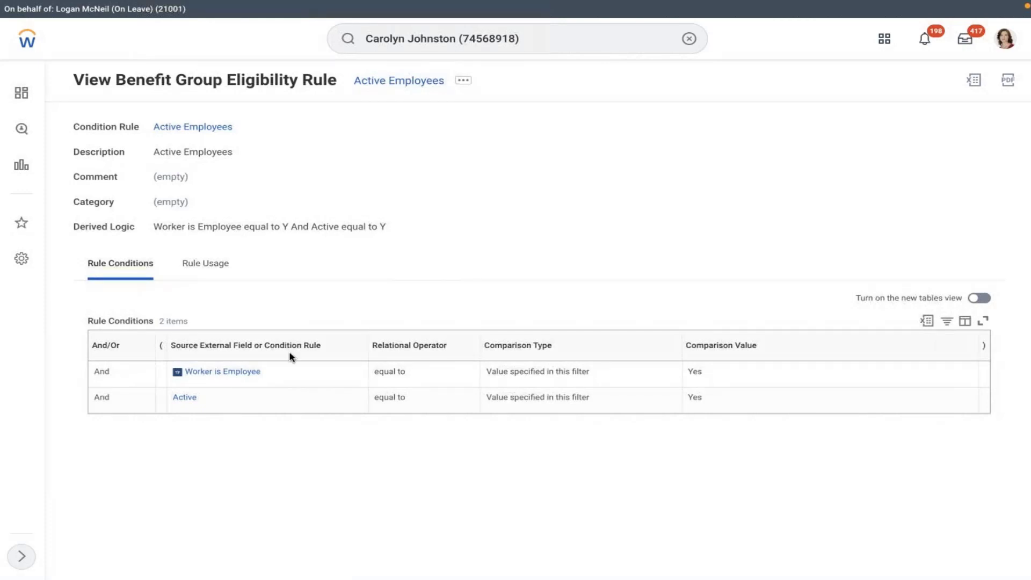
{"action": "left_click", "coordinate": [210, 263]}
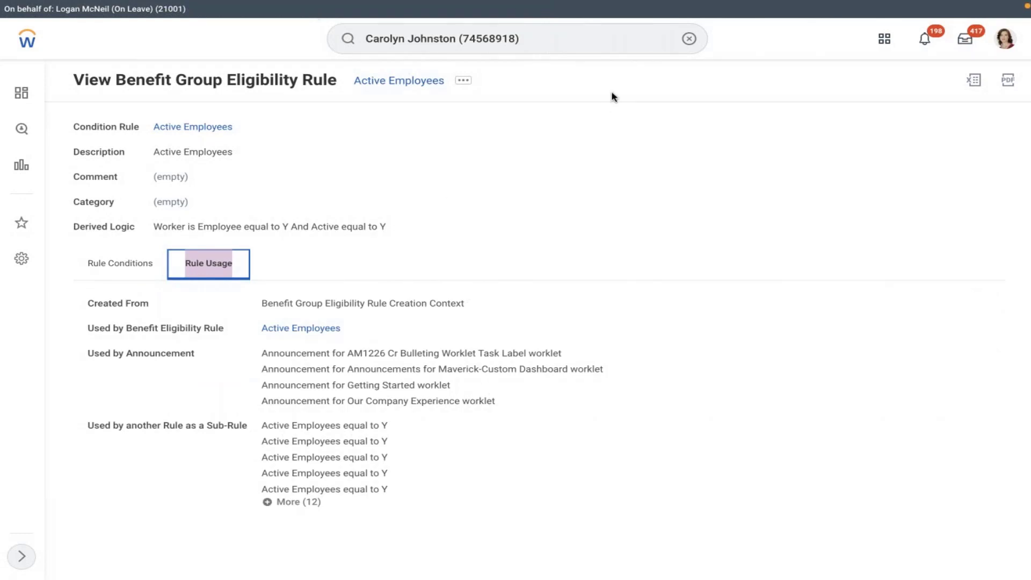
{"action": "left_click", "coordinate": [688, 38]}
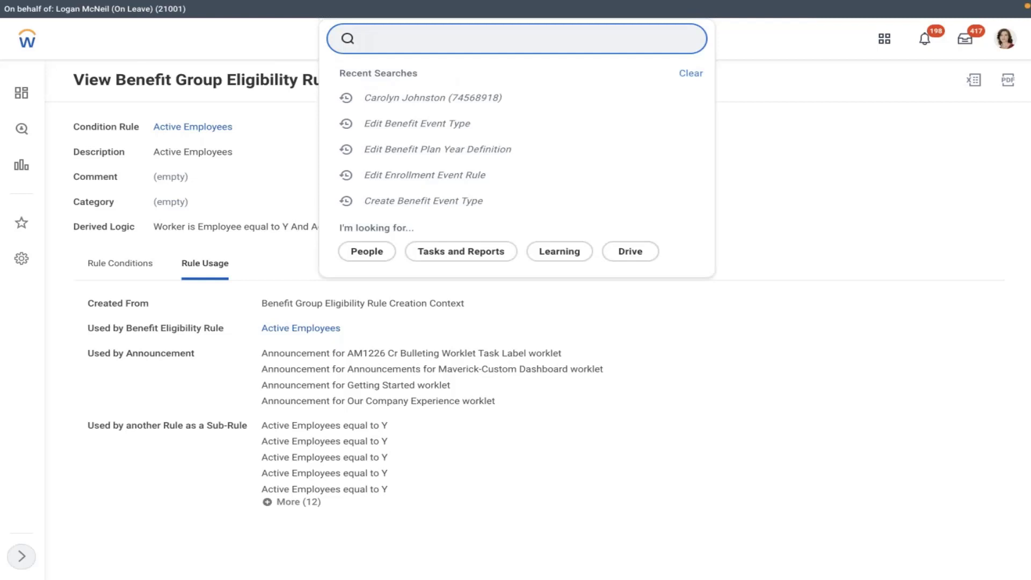
Step: Run the Benefit Plans report and open AMD 401K's Active Employees in U.S. - Salaried benefit group
{"action": "type", "text": "ben plan"}
{"action": "left_click", "coordinate": [421, 78]}
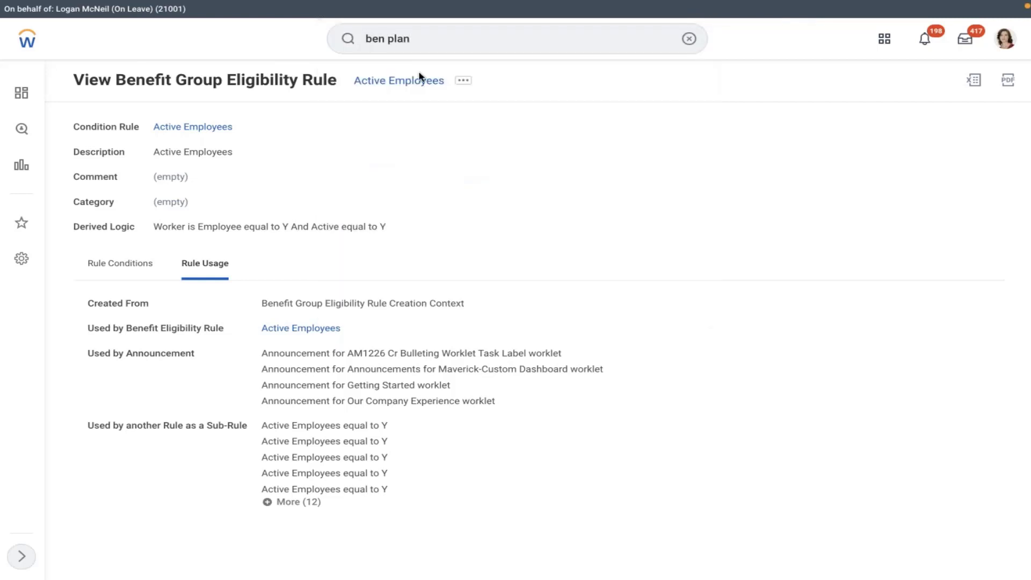
{"action": "key", "text": "Return"}
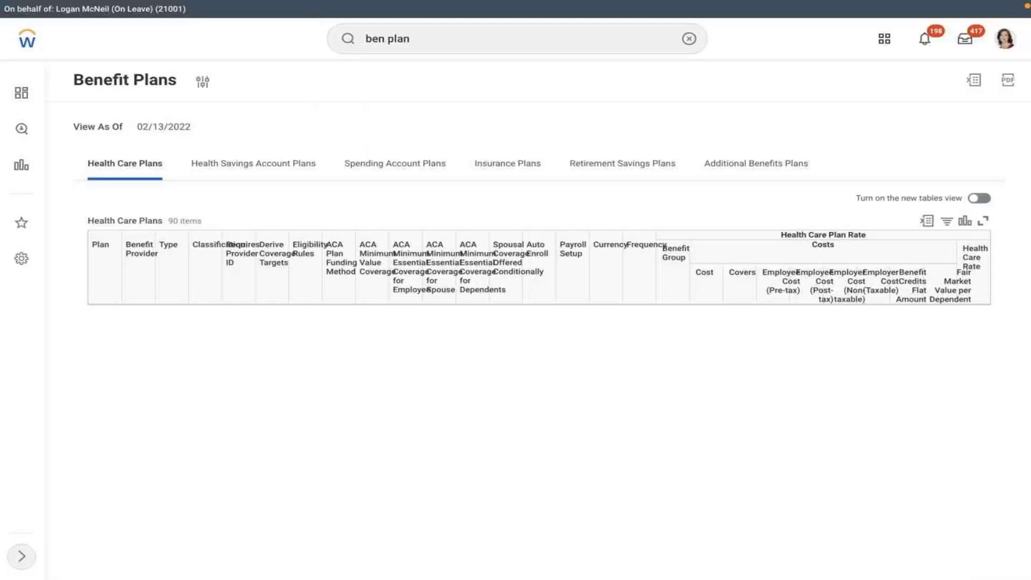
{"action": "left_click", "coordinate": [609, 162]}
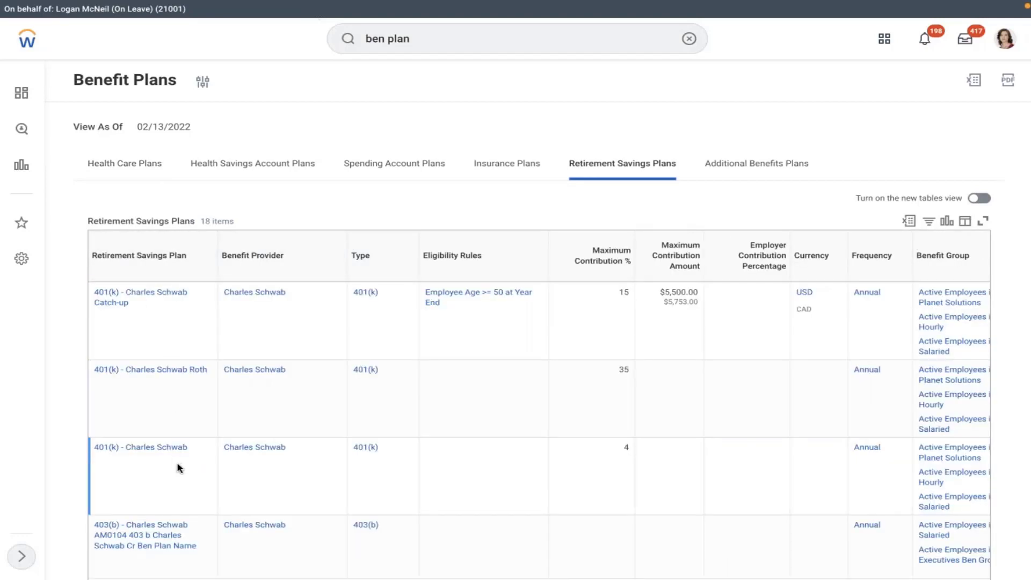
{"action": "scroll", "coordinate": [485, 431], "scroll_direction": "down", "scroll_amount": 3}
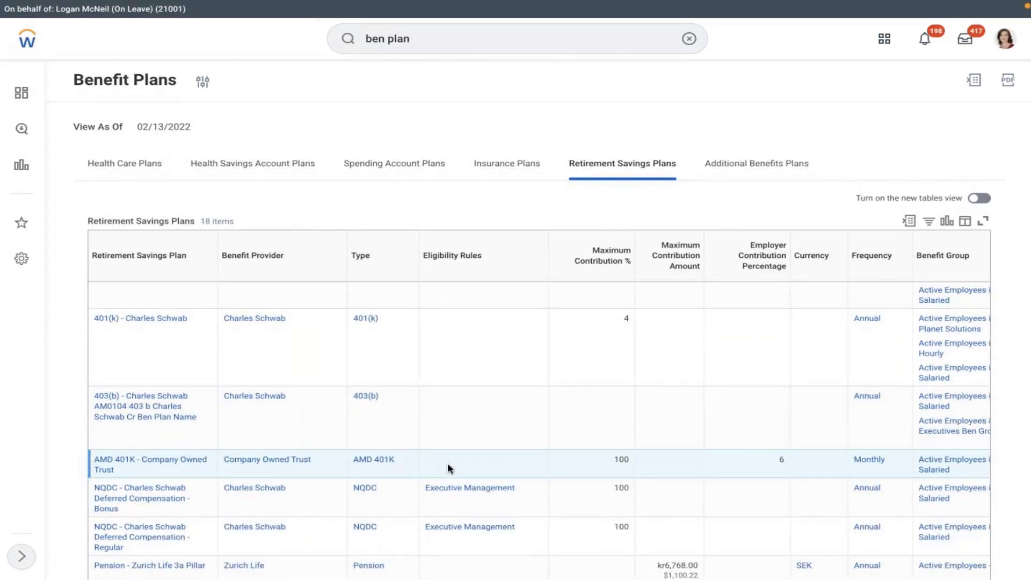
{"action": "scroll", "coordinate": [449, 464], "scroll_direction": "right", "scroll_amount": 2}
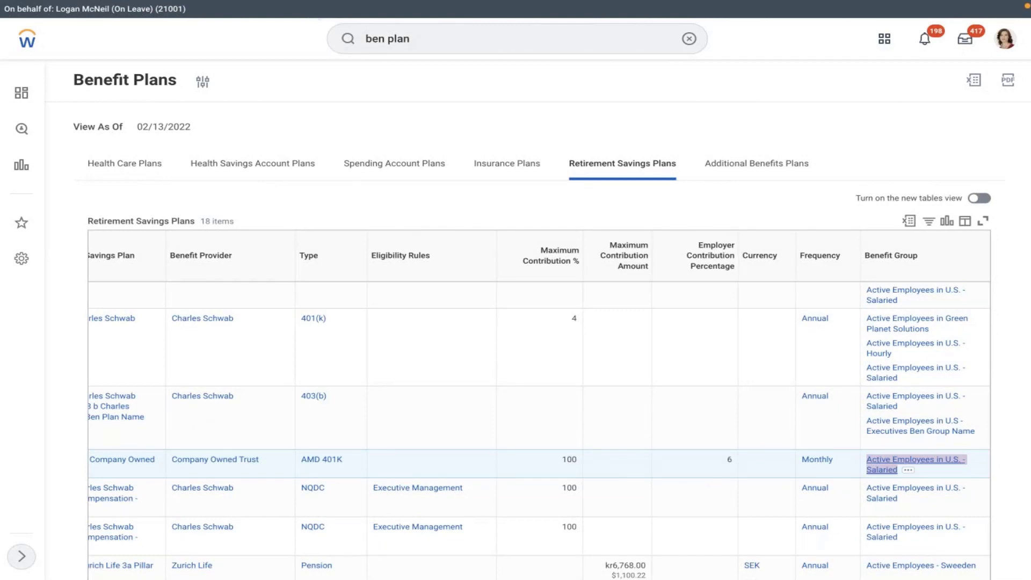
{"action": "left_click", "coordinate": [896, 465]}
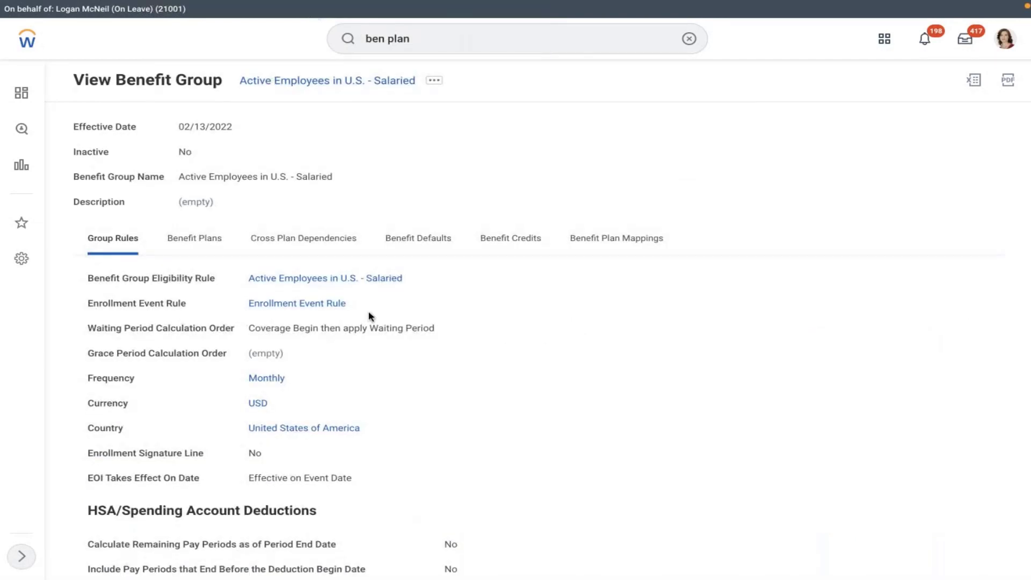
Step: Review the Salaried rule's three conditions, including Global Modern Services, Inc. (USA) and no hourly plan
{"action": "mouse_move", "coordinate": [300, 284]}
{"action": "left_click", "coordinate": [301, 284]}
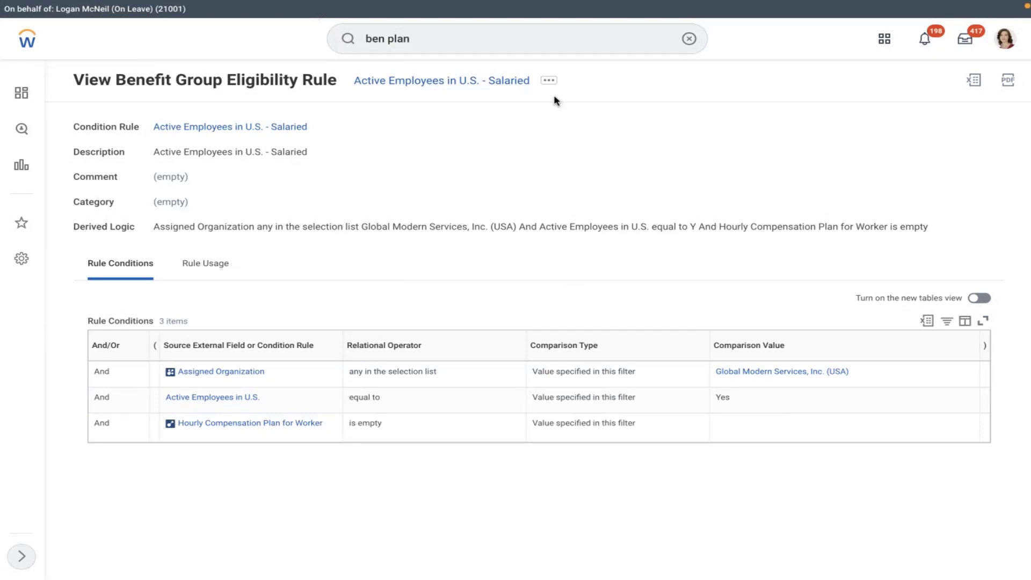
{"action": "left_click", "coordinate": [688, 39]}
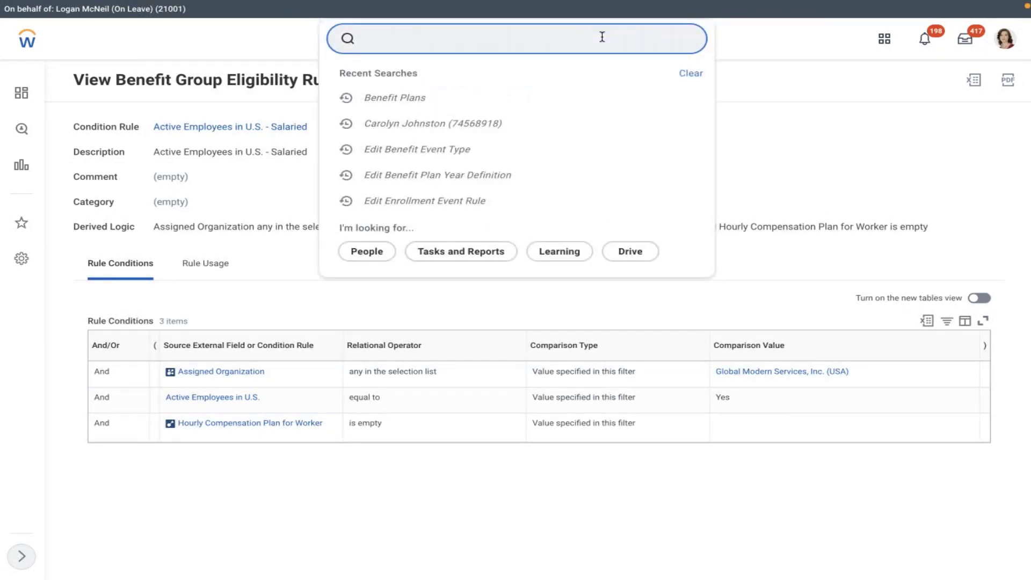
Step: Open the employee's Job page and view their organization memberships
{"action": "left_click", "coordinate": [448, 88]}
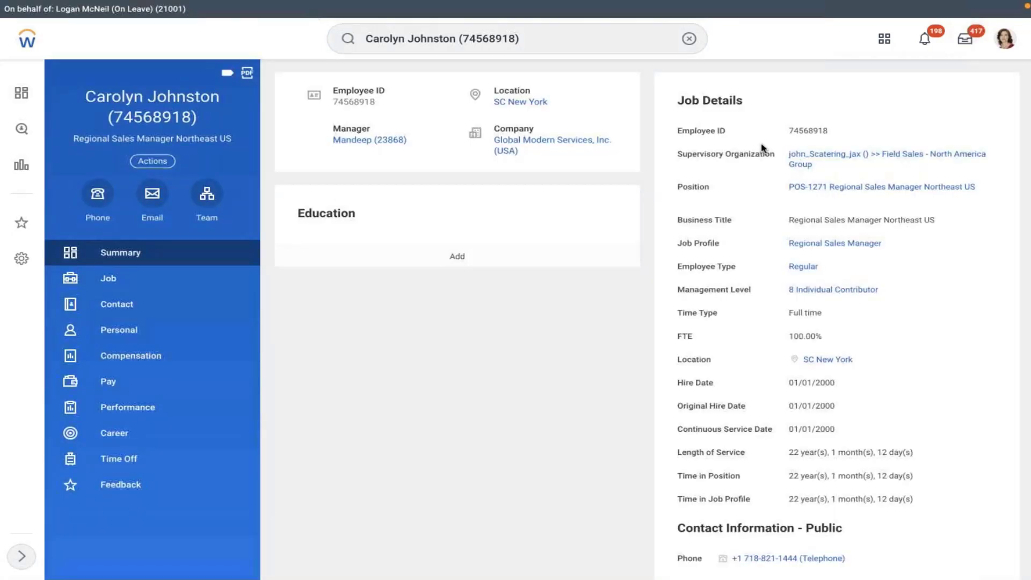
{"action": "left_click", "coordinate": [105, 288]}
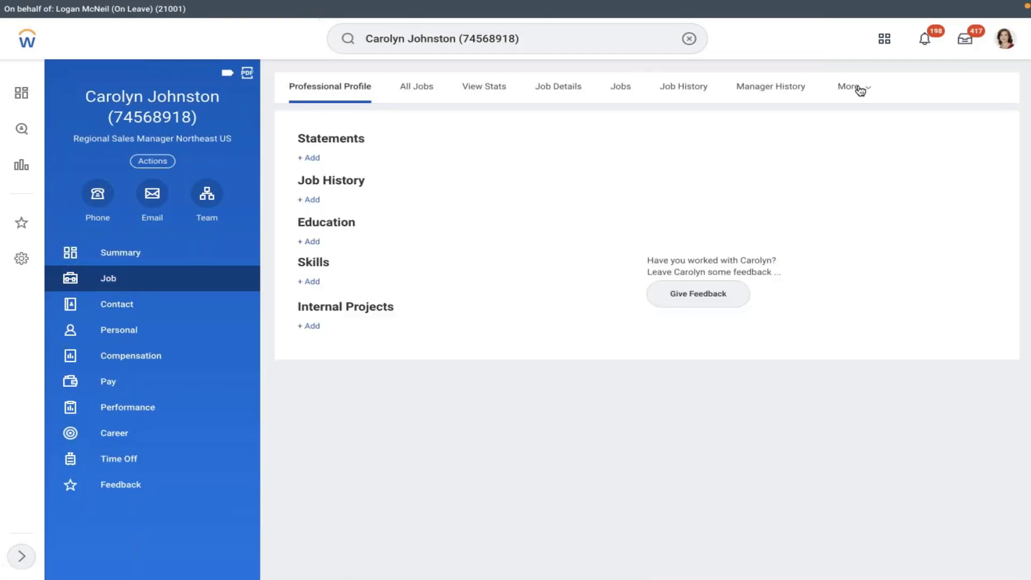
{"action": "left_click", "coordinate": [872, 102]}
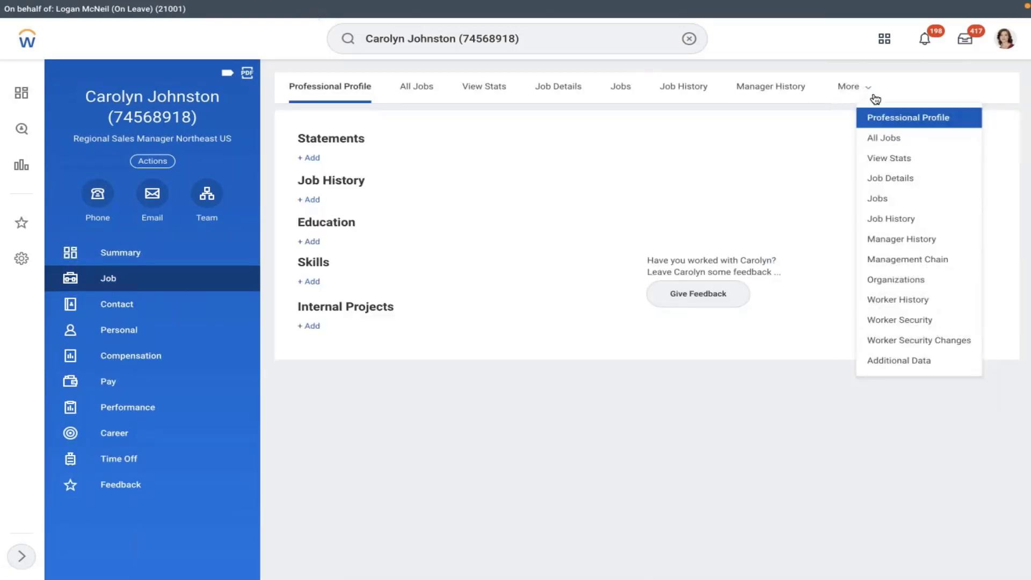
{"action": "left_click", "coordinate": [894, 280]}
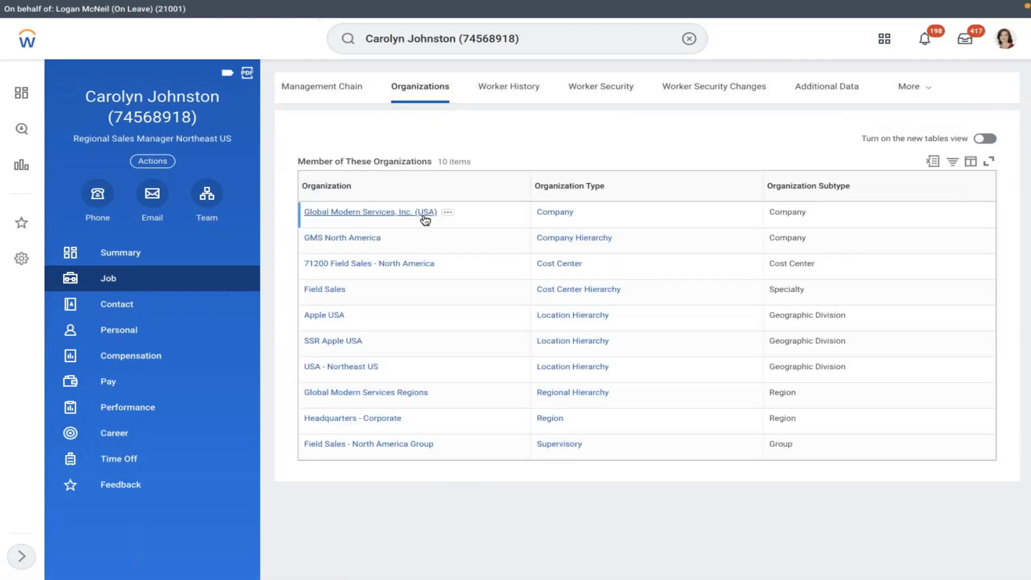
Step: Go to the worker's Summary showing Global Modern Services, Inc. (USA), Full time job details
{"action": "mouse_move", "coordinate": [592, 216]}
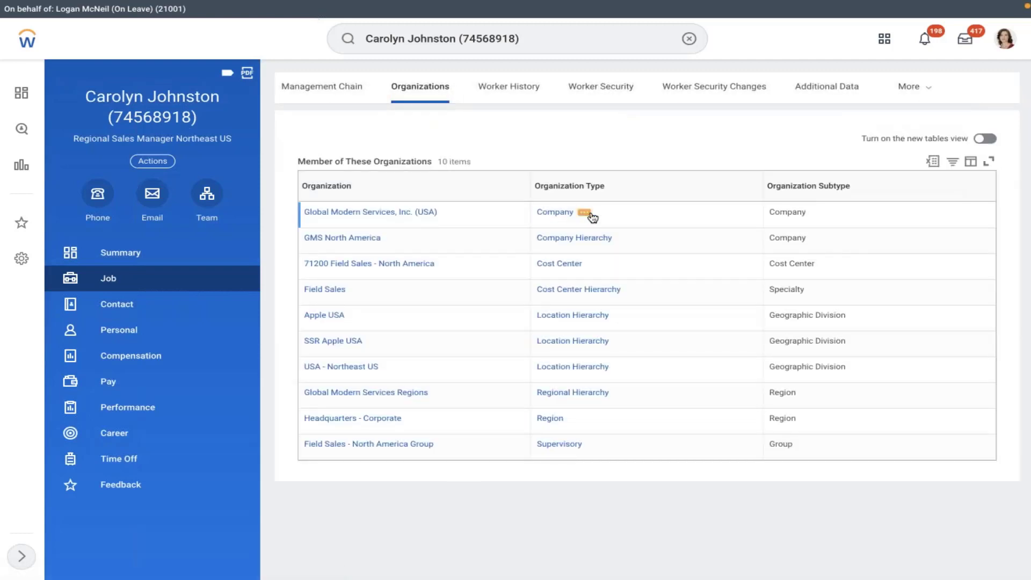
{"action": "mouse_move", "coordinate": [451, 217]}
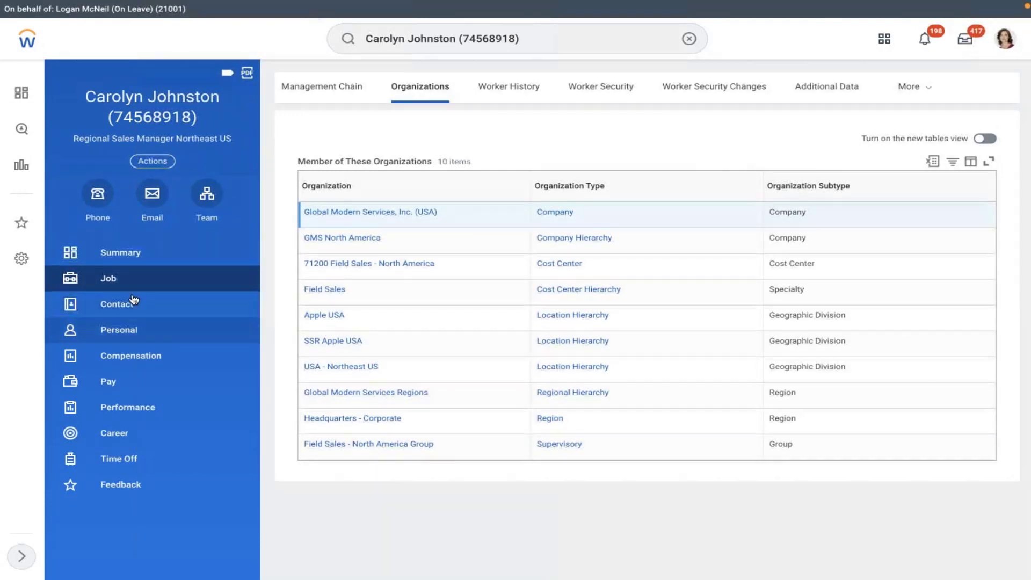
{"action": "left_click", "coordinate": [107, 254]}
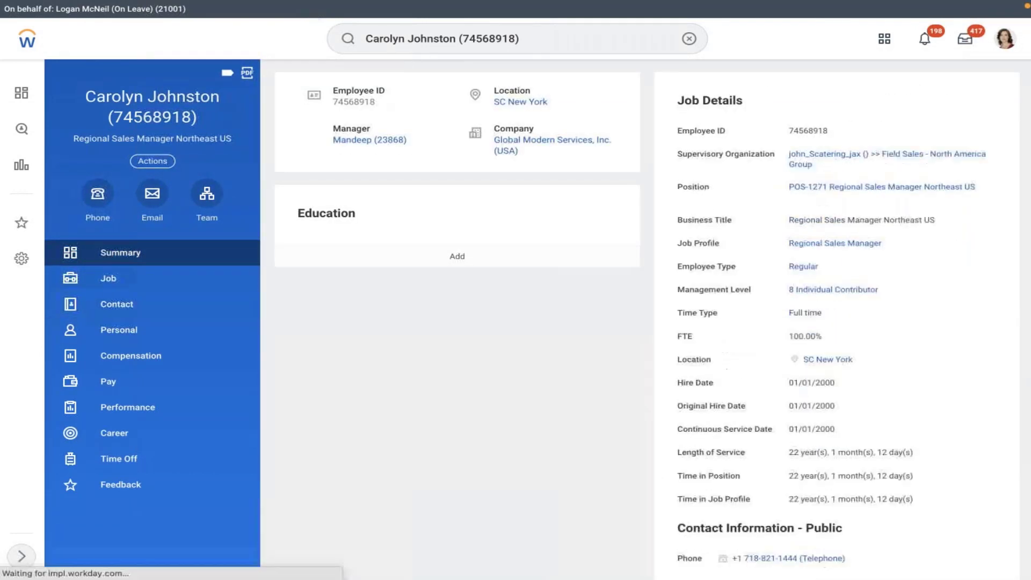
{"action": "scroll", "coordinate": [974, 378], "scroll_direction": "down", "scroll_amount": 3}
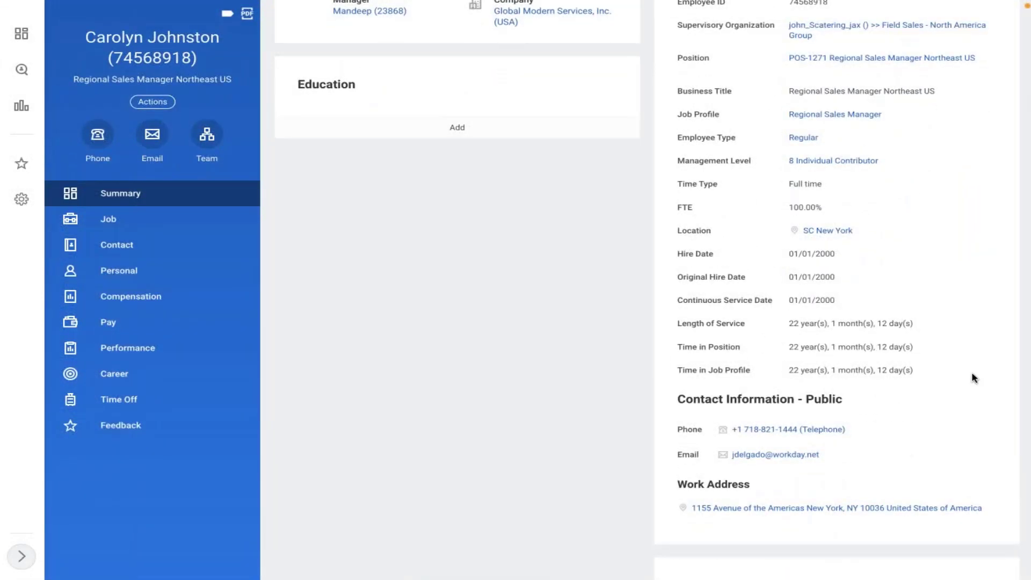
{"action": "scroll", "coordinate": [975, 378], "scroll_direction": "up", "scroll_amount": 3}
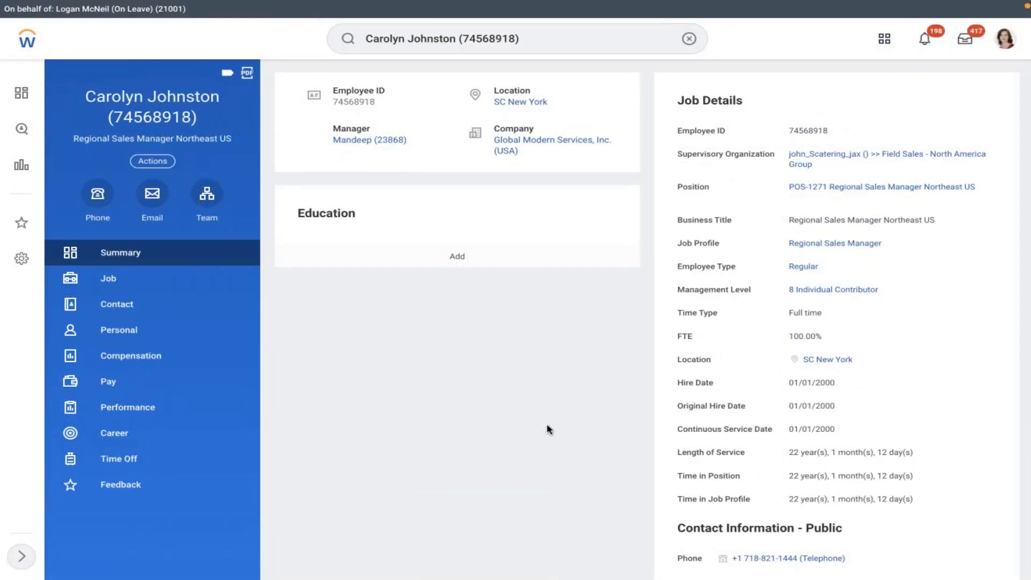
Step: Run the Benefit Plans report as of 02/13/2022 and list the 18 retirement savings plans
{"action": "left_click", "coordinate": [689, 39]}
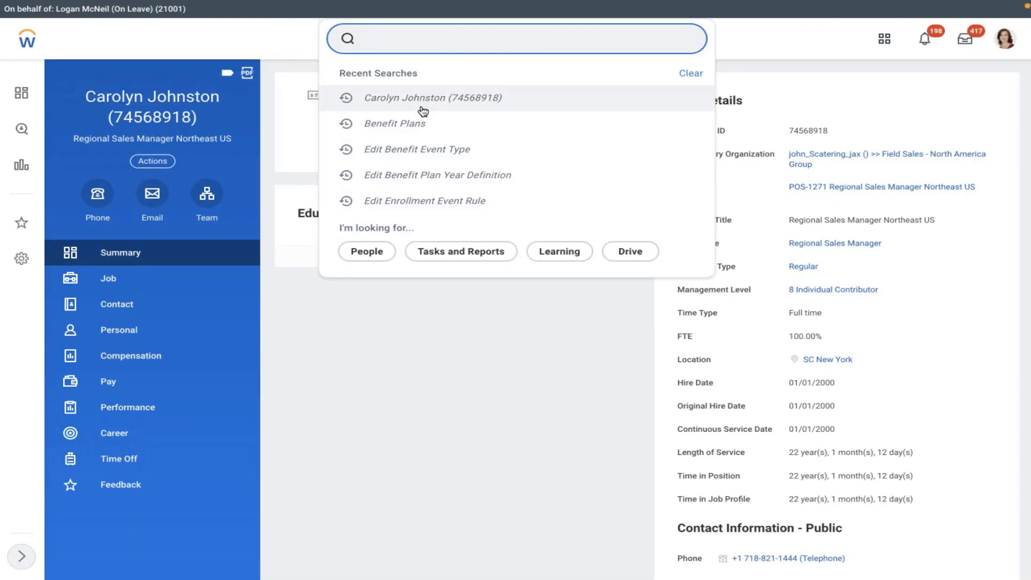
{"action": "key", "text": "Escape"}
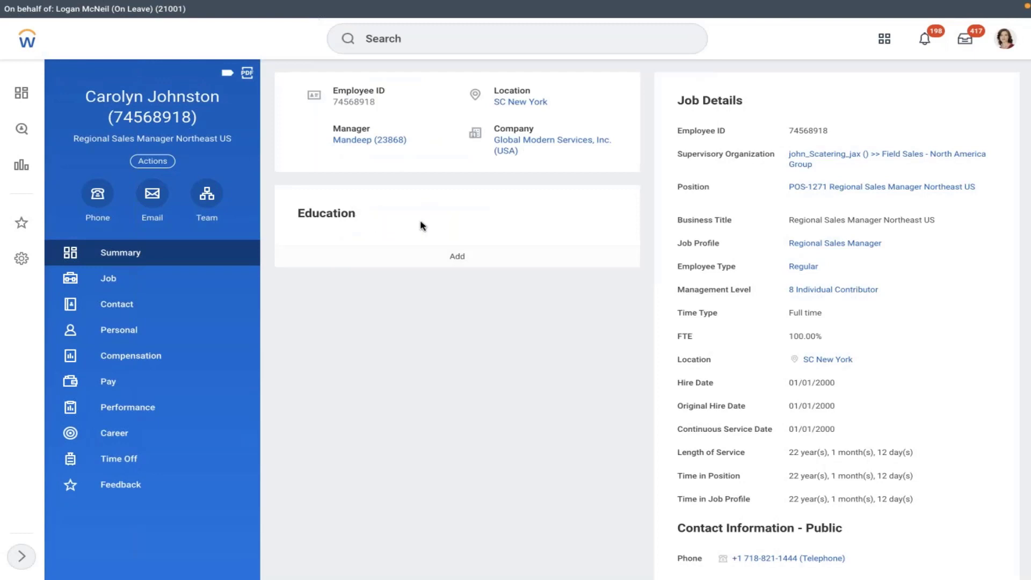
{"action": "left_click", "coordinate": [428, 40]}
{"action": "type", "text": "ben plan"}
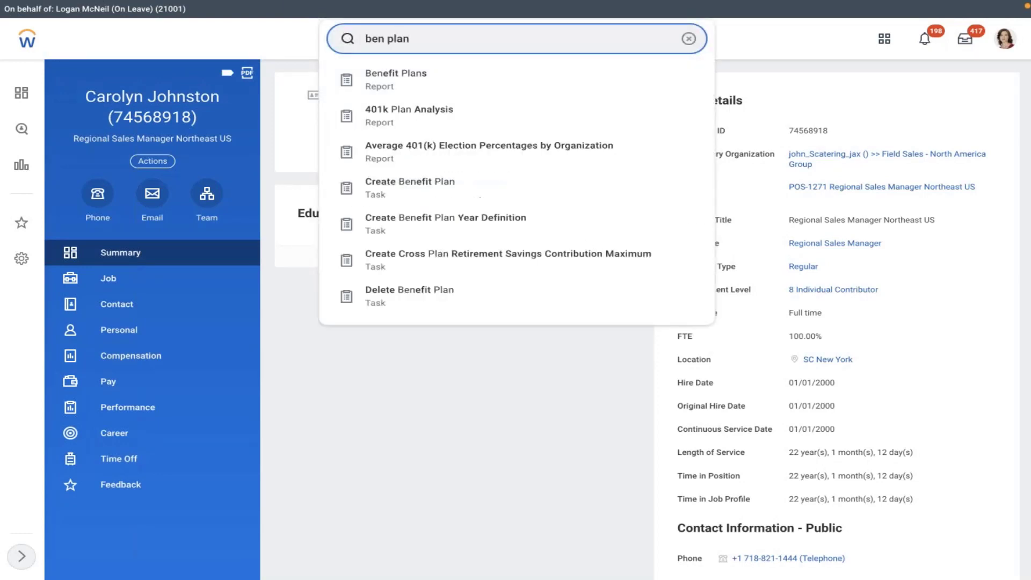
{"action": "key", "text": "Return"}
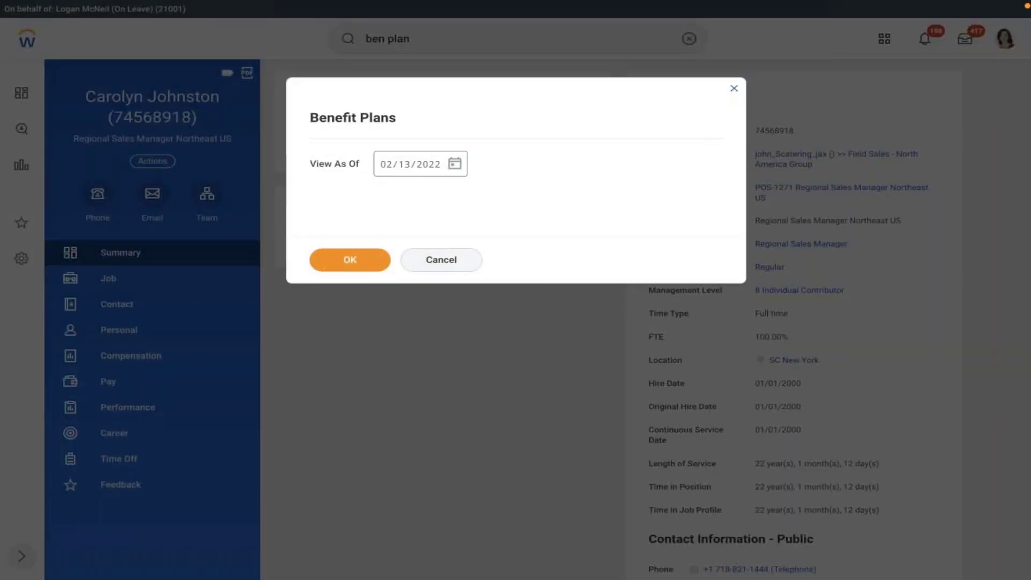
{"action": "key", "text": "Return"}
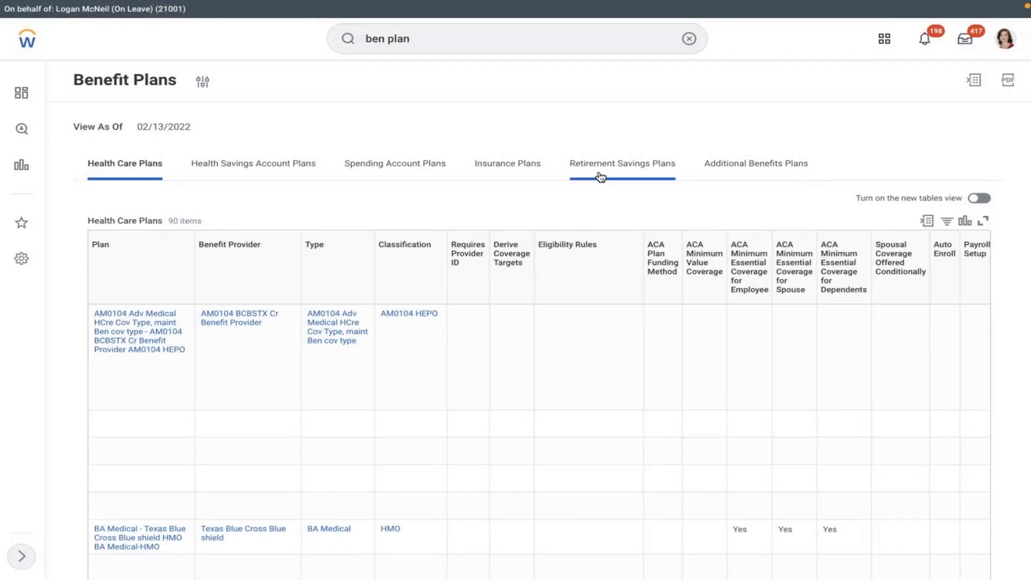
{"action": "left_click", "coordinate": [600, 177]}
{"action": "scroll", "coordinate": [437, 338], "scroll_direction": "down", "scroll_amount": 2}
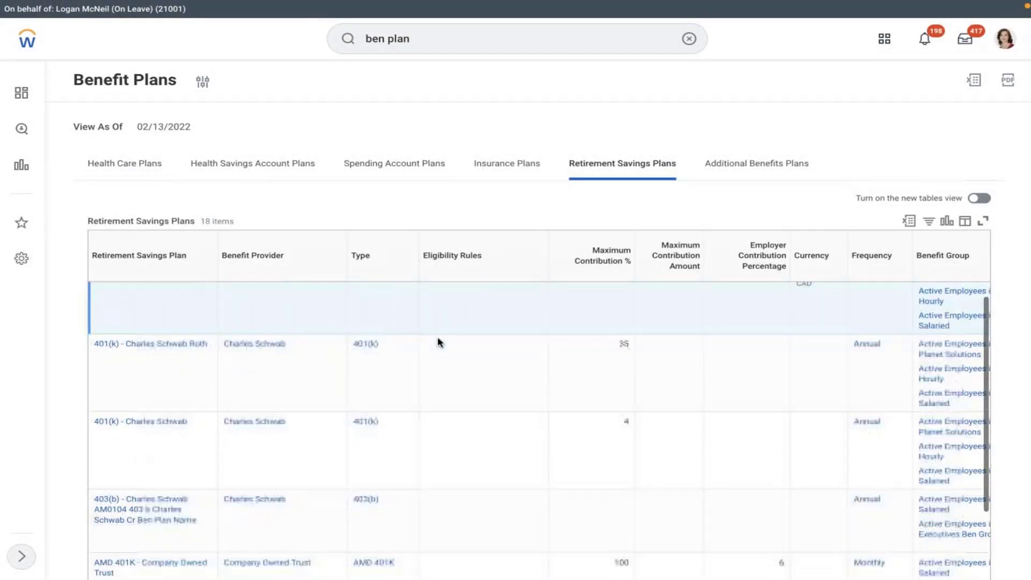
{"action": "scroll", "coordinate": [437, 341], "scroll_direction": "down", "scroll_amount": 1}
{"action": "scroll", "coordinate": [437, 341], "scroll_direction": "right", "scroll_amount": 2}
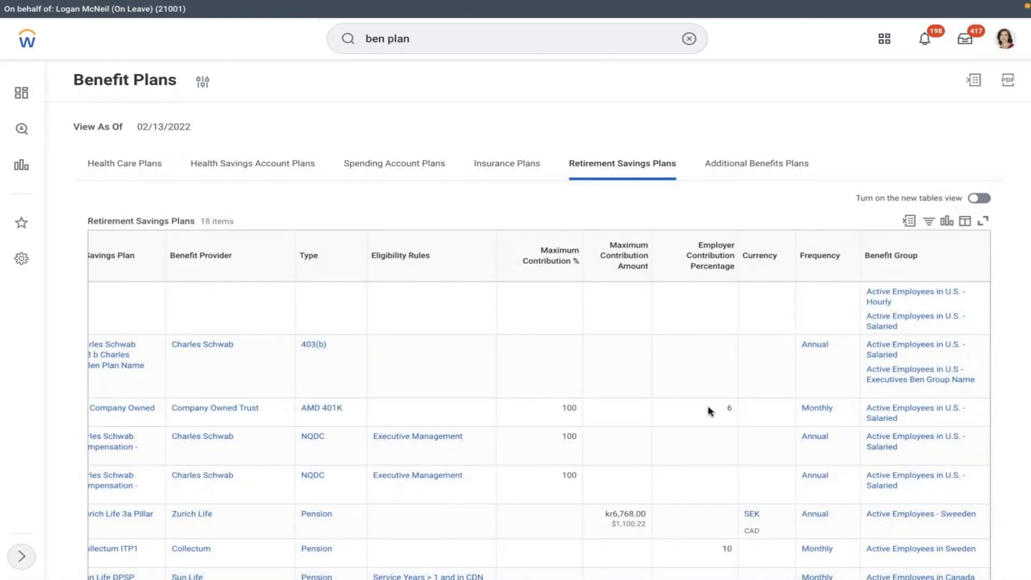
Step: Open the Active Employees in U.S. - Salaried group's eligibility rule and start editing it
{"action": "left_click", "coordinate": [891, 417]}
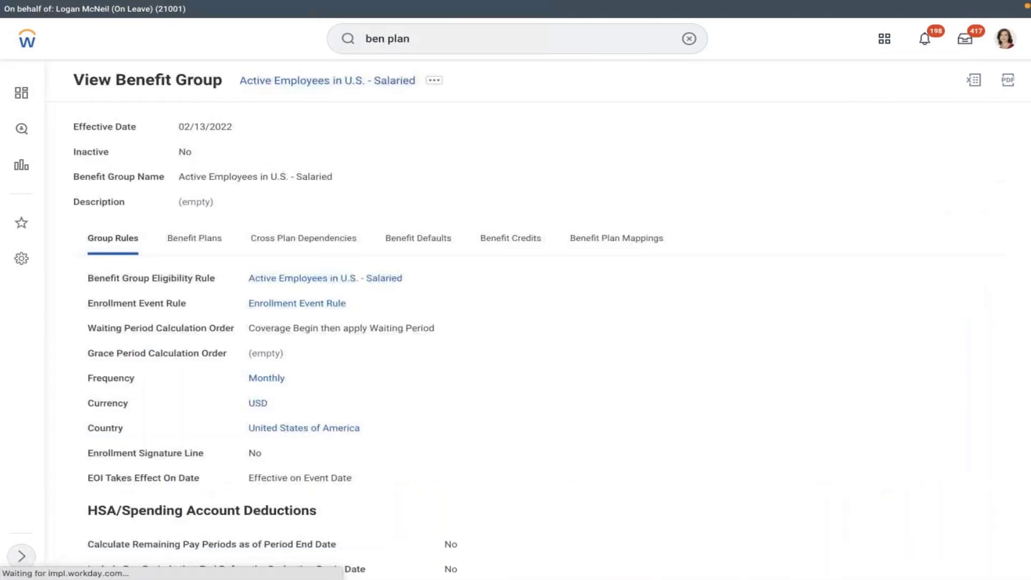
{"action": "left_click", "coordinate": [290, 279]}
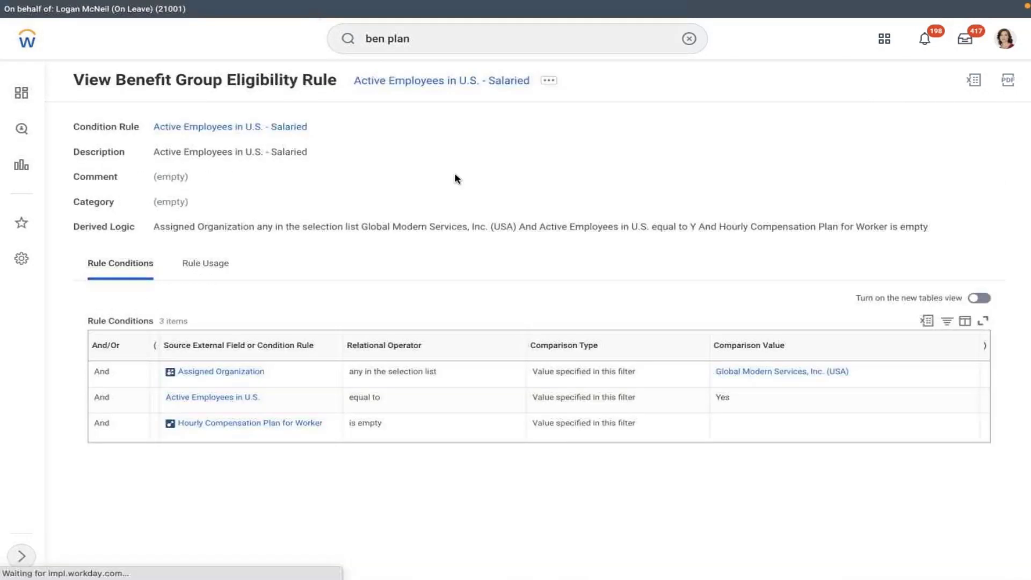
{"action": "left_click", "coordinate": [550, 81]}
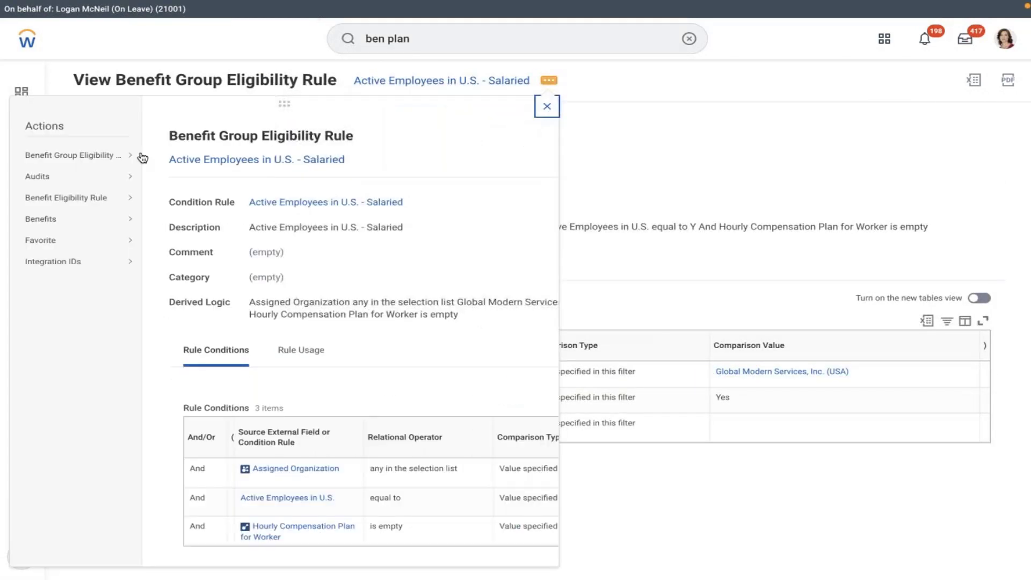
{"action": "key", "text": "Escape"}
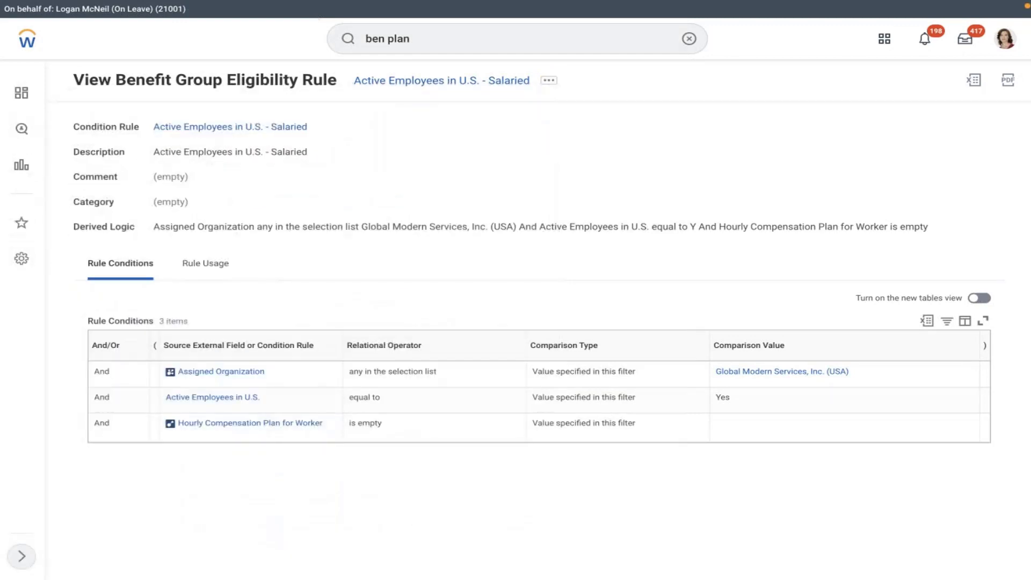
{"action": "scroll", "coordinate": [706, 159], "scroll_direction": "down", "scroll_amount": 1}
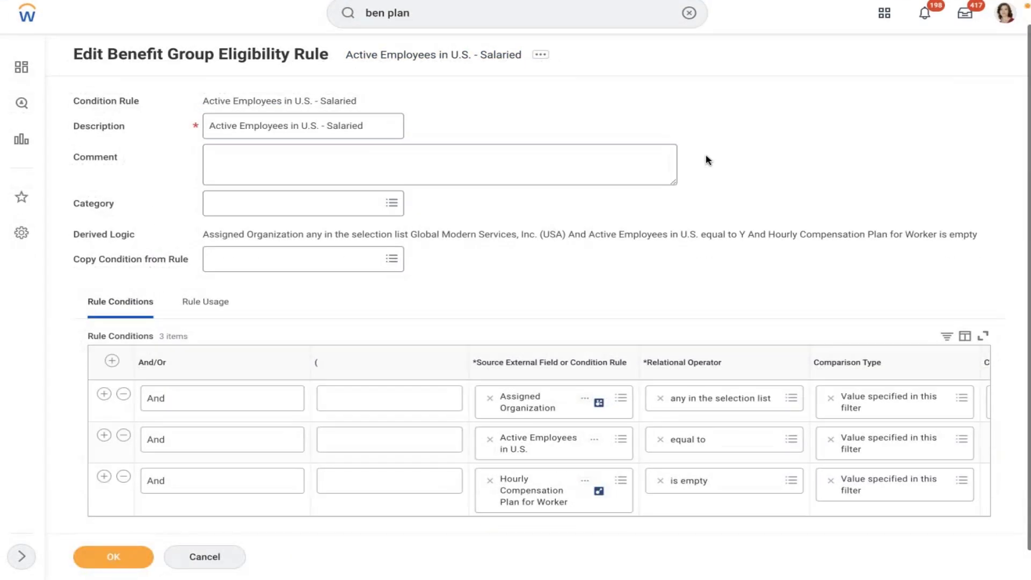
Step: Set condition 3 to Pay Rate Type 'in the selection list' Salaried and save the rule
{"action": "scroll", "coordinate": [706, 159], "scroll_direction": "down", "scroll_amount": 1}
{"action": "left_click", "coordinate": [506, 460]}
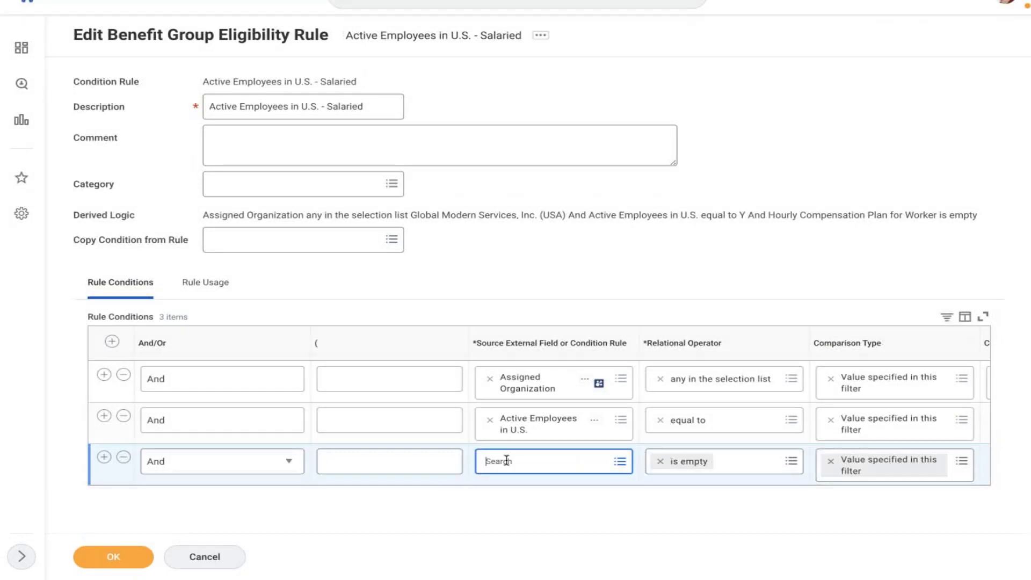
{"action": "type", "text": "pay r"}
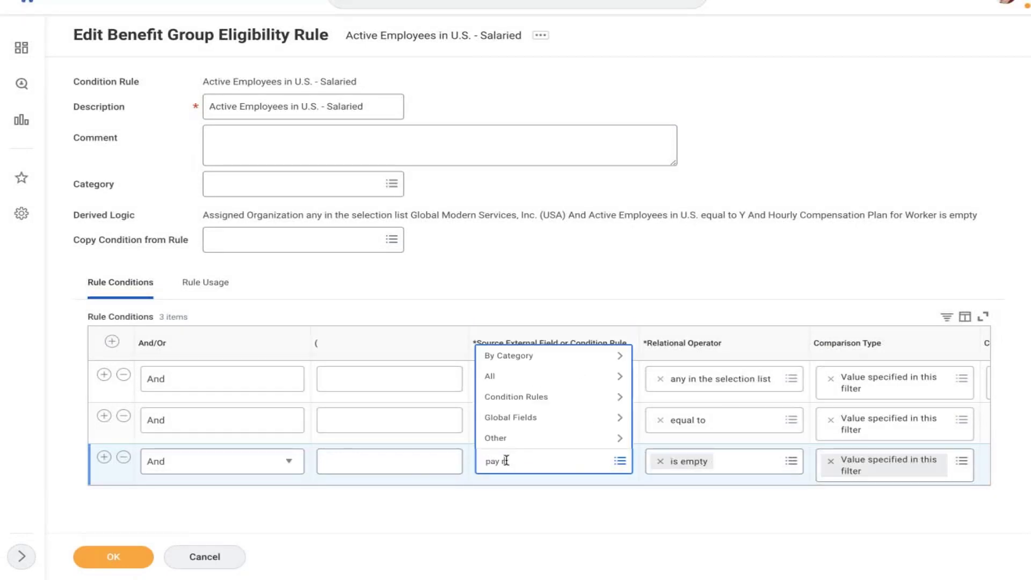
{"action": "type", "text": "ate type"}
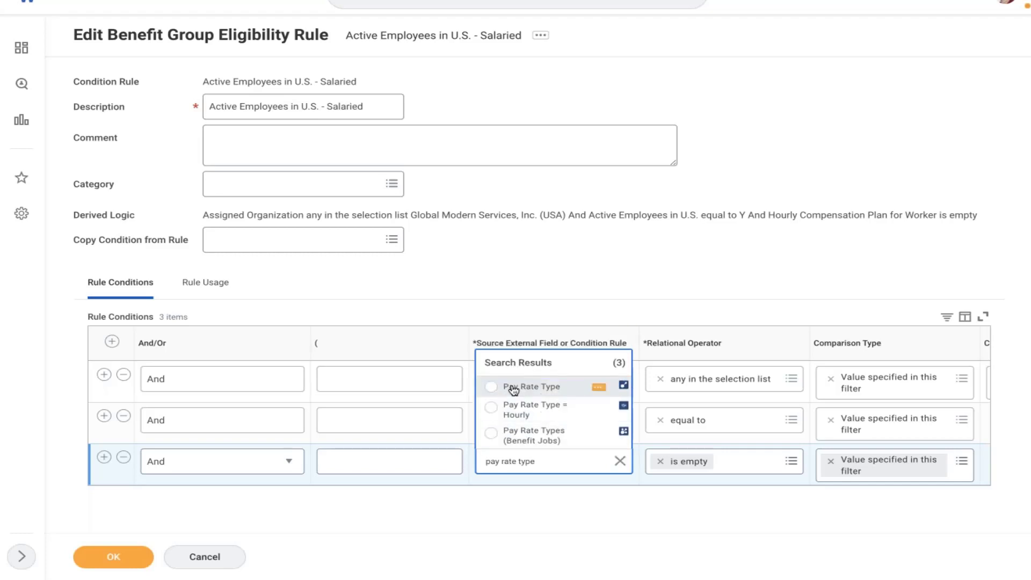
{"action": "left_click", "coordinate": [514, 388]}
{"action": "left_click", "coordinate": [754, 466]}
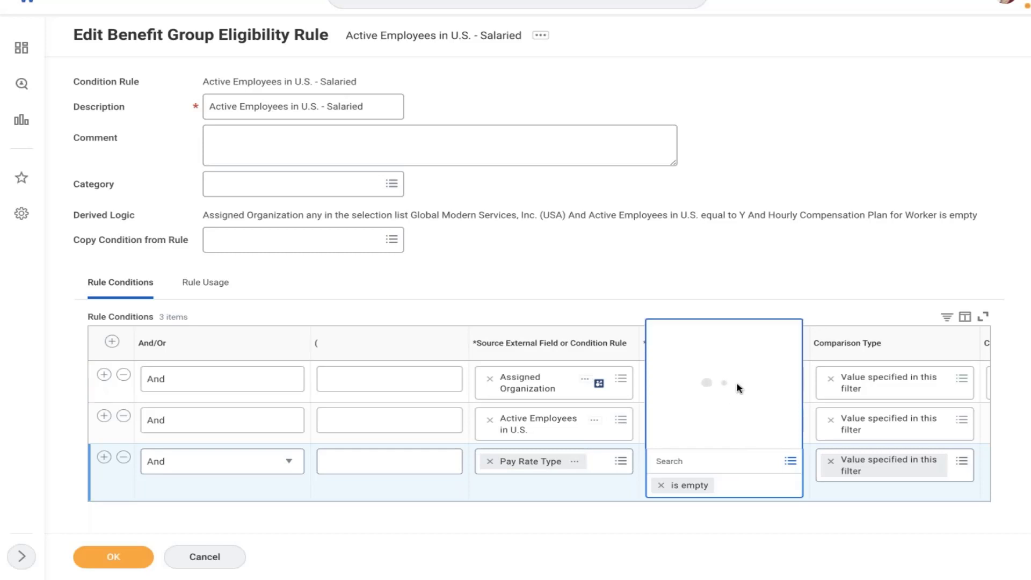
{"action": "left_click", "coordinate": [692, 377]}
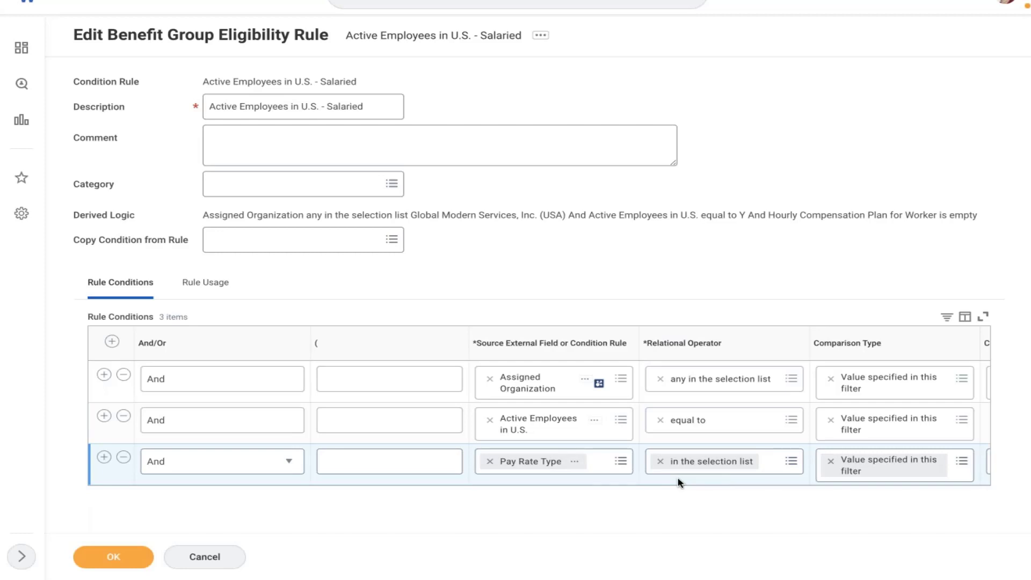
{"action": "key", "text": "Tab"}
{"action": "key", "text": "Tab"}
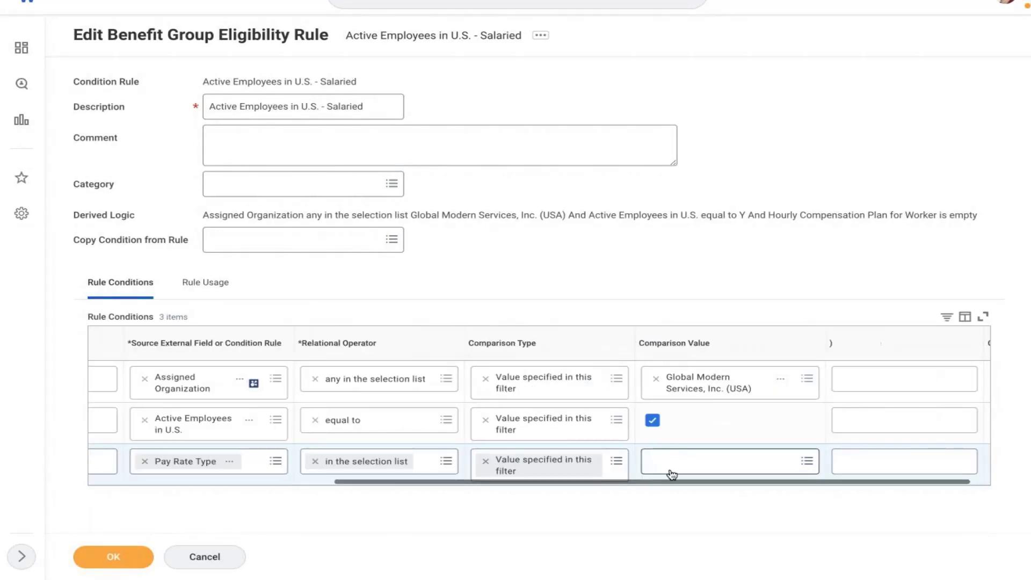
{"action": "type", "text": "sala"}
{"action": "key", "text": "Return"}
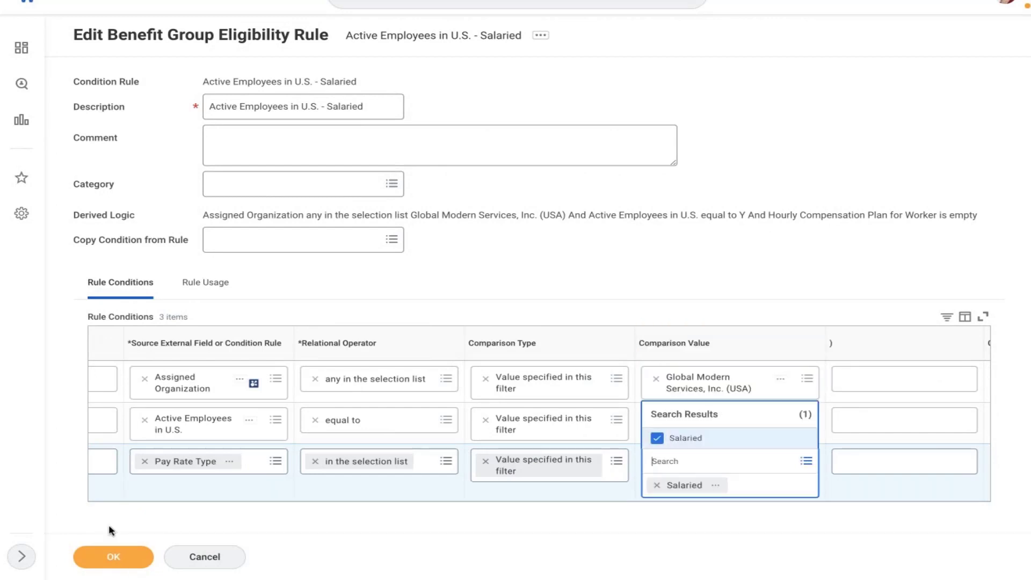
{"action": "left_click", "coordinate": [97, 558]}
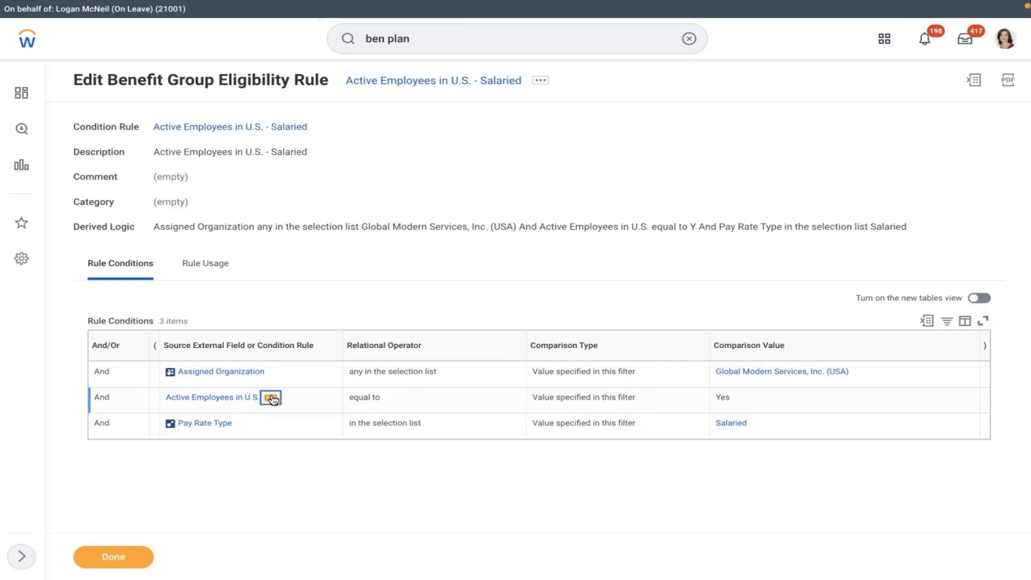
Step: Preview the Active Employees in U.S. rule, confirming it requires a U.S. home address
{"action": "left_click", "coordinate": [271, 398]}
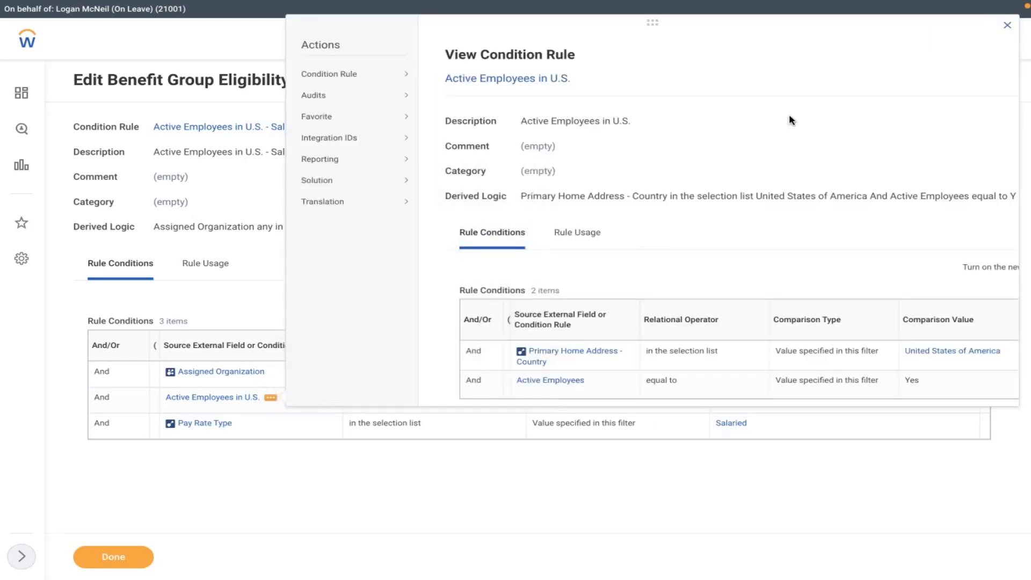
{"action": "scroll", "coordinate": [788, 119], "scroll_direction": "down", "scroll_amount": 1}
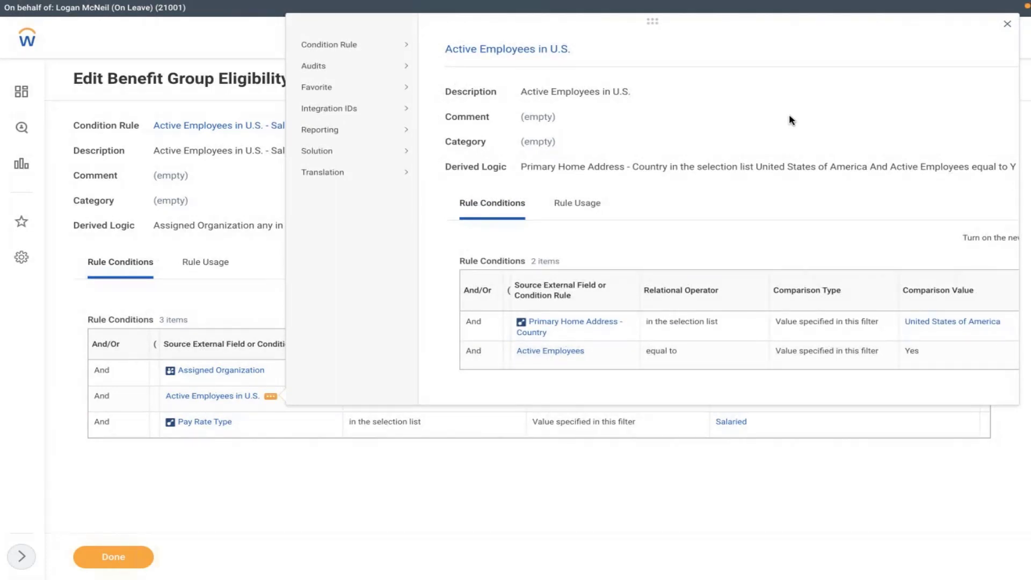
{"action": "left_click", "coordinate": [263, 191]}
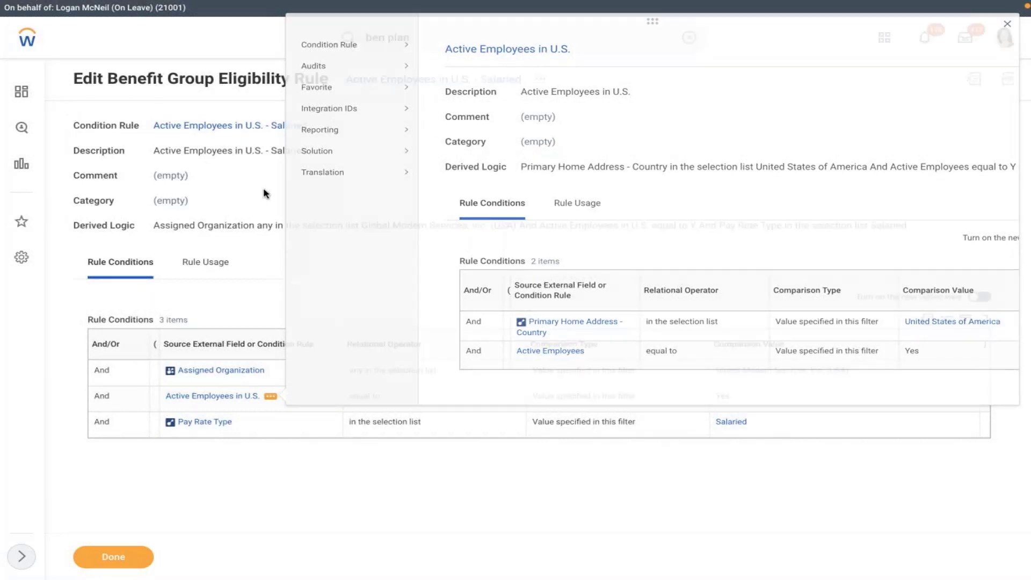
Step: Search for the worker again and open their profile
{"action": "left_click", "coordinate": [690, 37]}
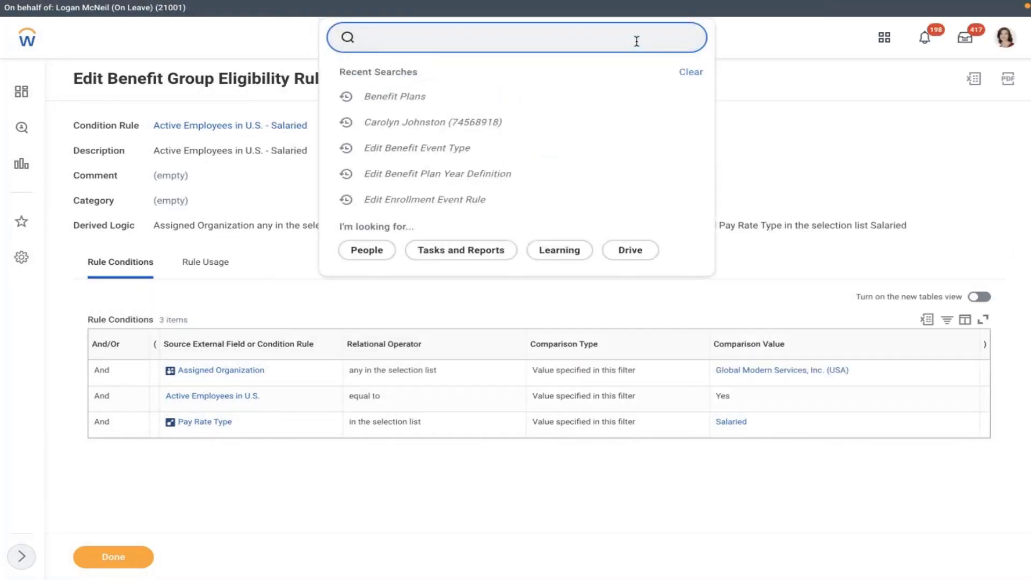
{"action": "left_click", "coordinate": [502, 181]}
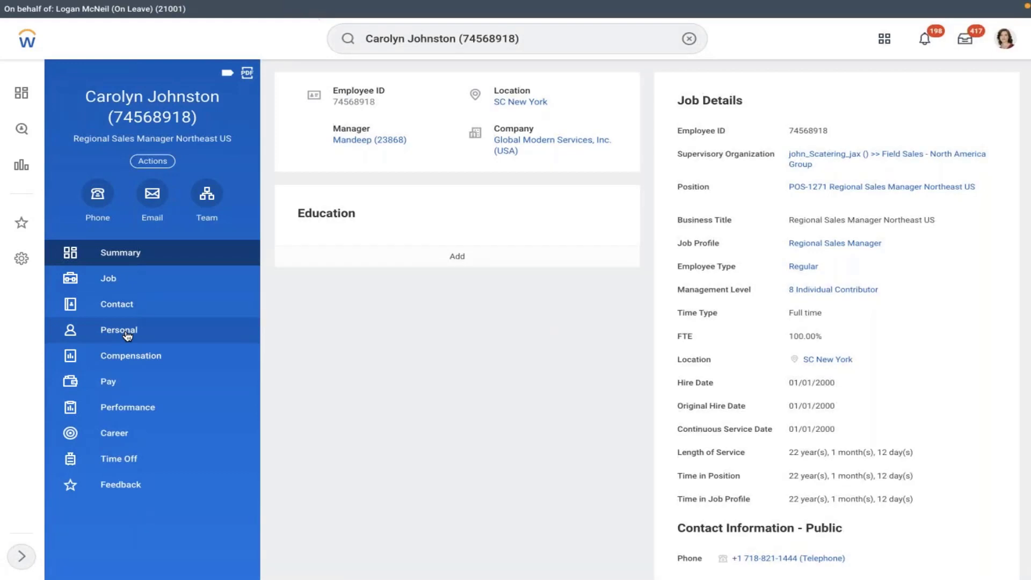
Step: Review the employee's personal information and contact details
{"action": "left_click", "coordinate": [127, 333]}
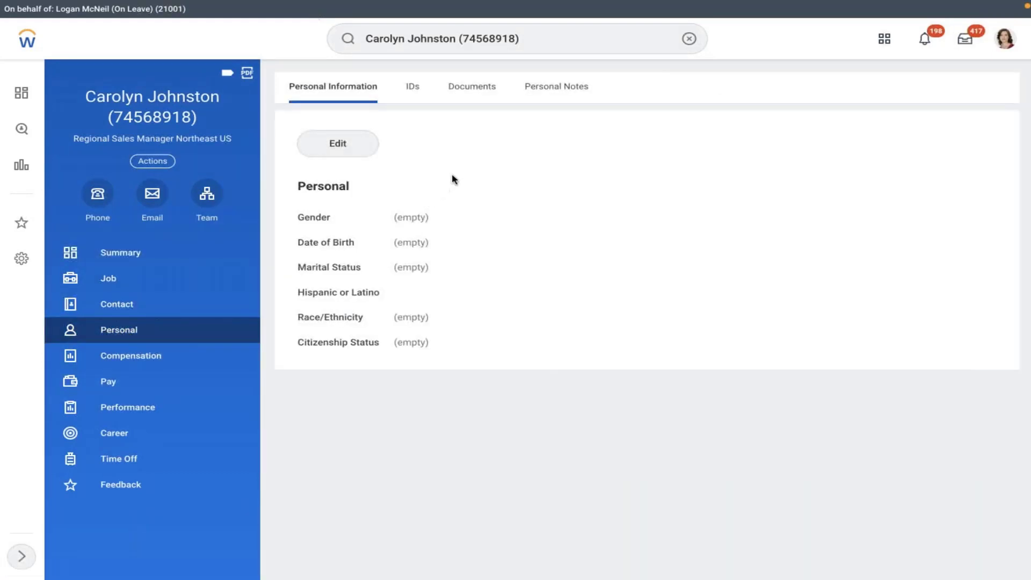
{"action": "left_click", "coordinate": [147, 304]}
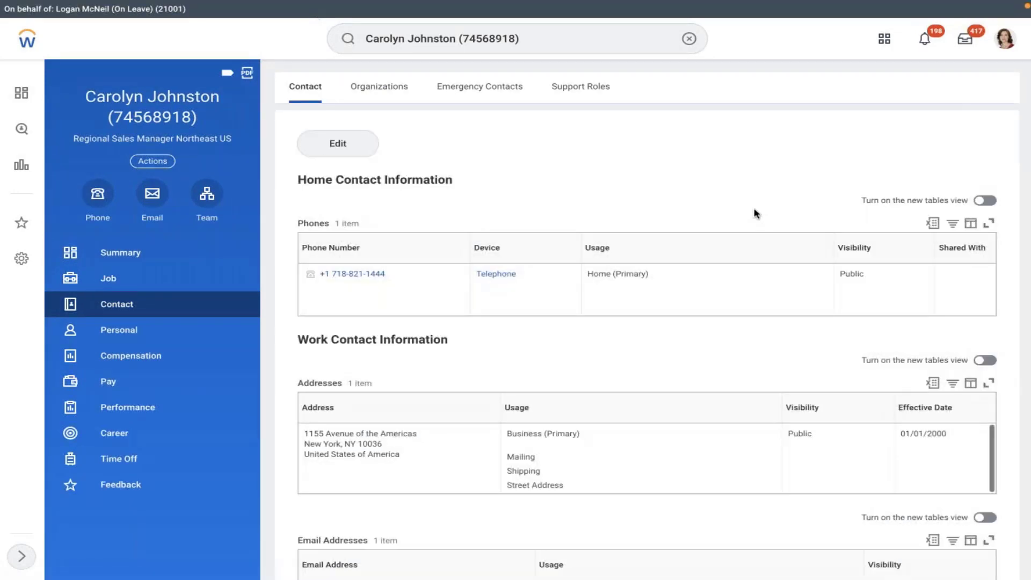
{"action": "scroll", "coordinate": [718, 189], "scroll_direction": "down", "scroll_amount": 3}
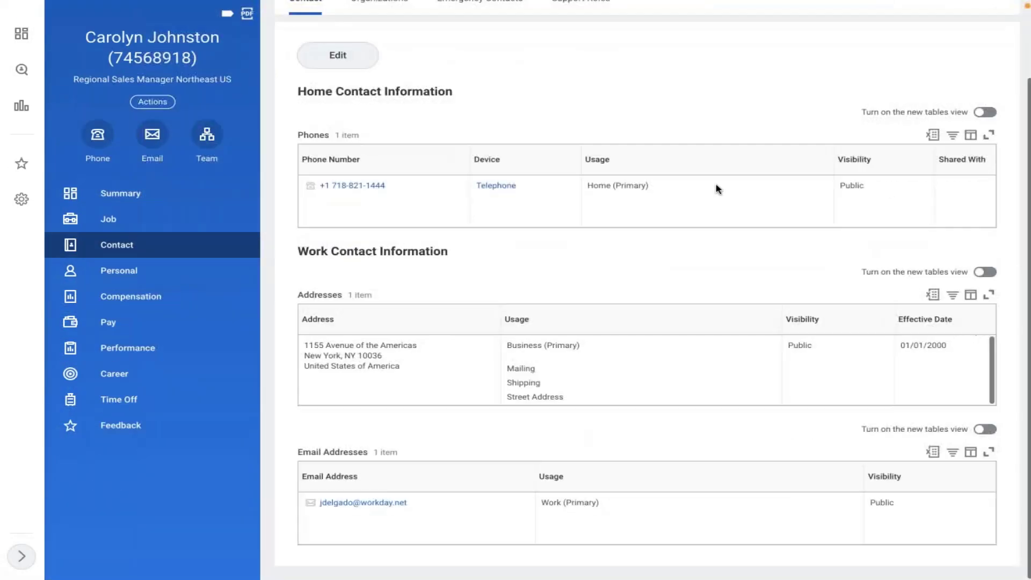
{"action": "scroll", "coordinate": [717, 189], "scroll_direction": "up", "scroll_amount": 2}
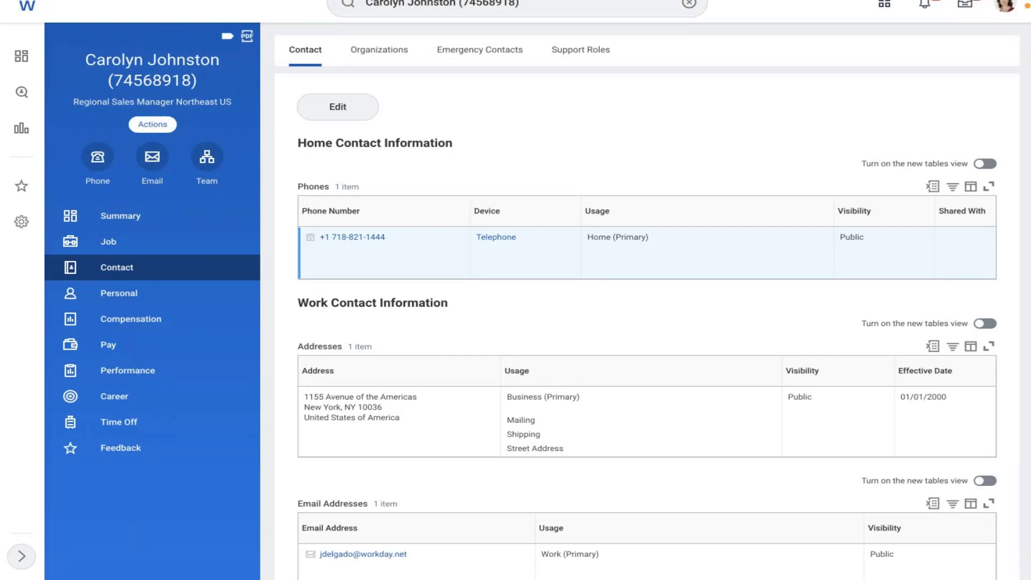
Step: Launch Change Benefits from the worker's Actions > Benefits menu
{"action": "left_click", "coordinate": [152, 124]}
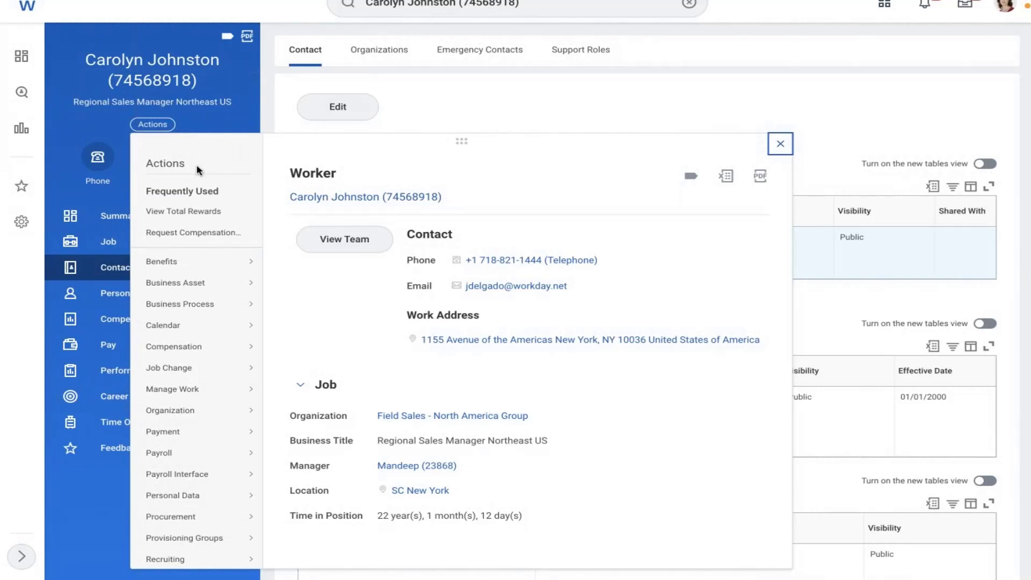
{"action": "mouse_move", "coordinate": [223, 265]}
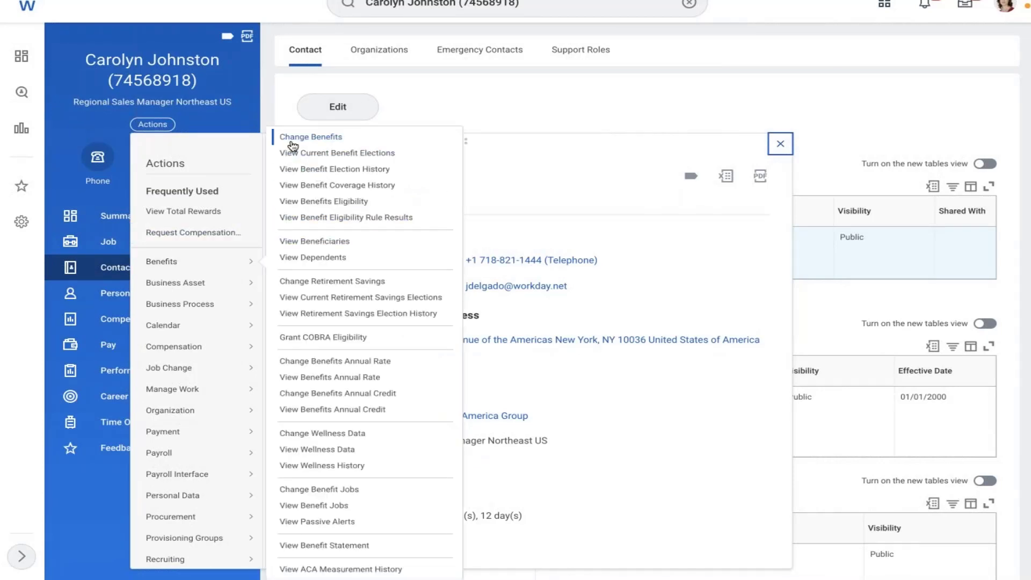
{"action": "left_click", "coordinate": [292, 140]}
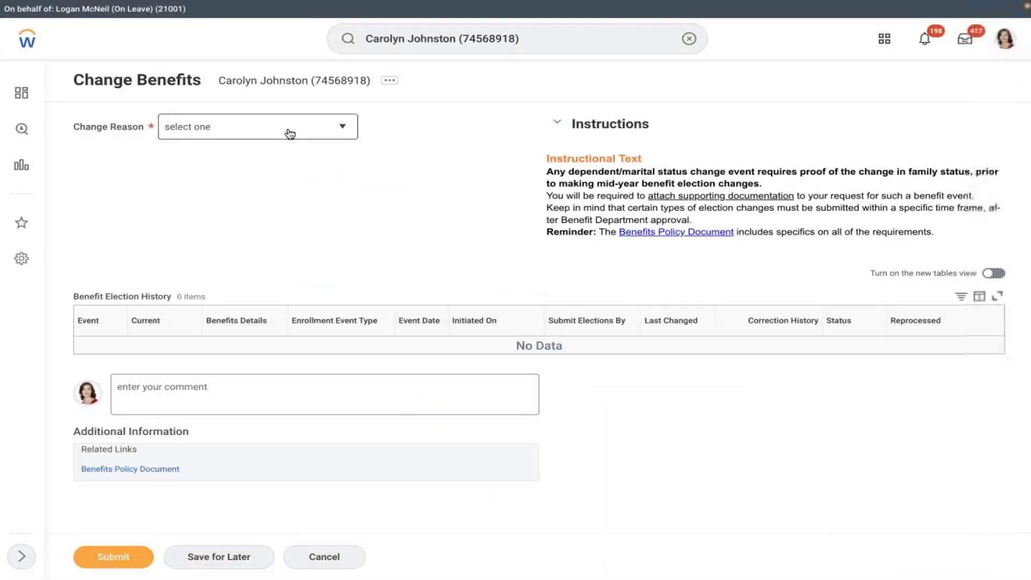
Step: Pick reason AMD - Retirement Savings Account and coverage start 02/08/2022, giving submit-by 03/09/2022
{"action": "left_click", "coordinate": [289, 132]}
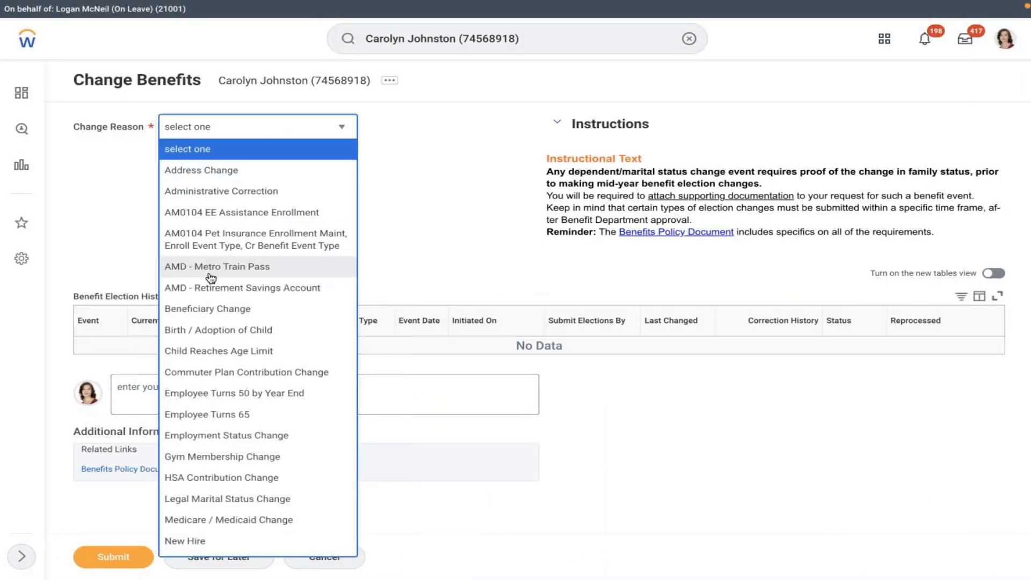
{"action": "left_click", "coordinate": [202, 294]}
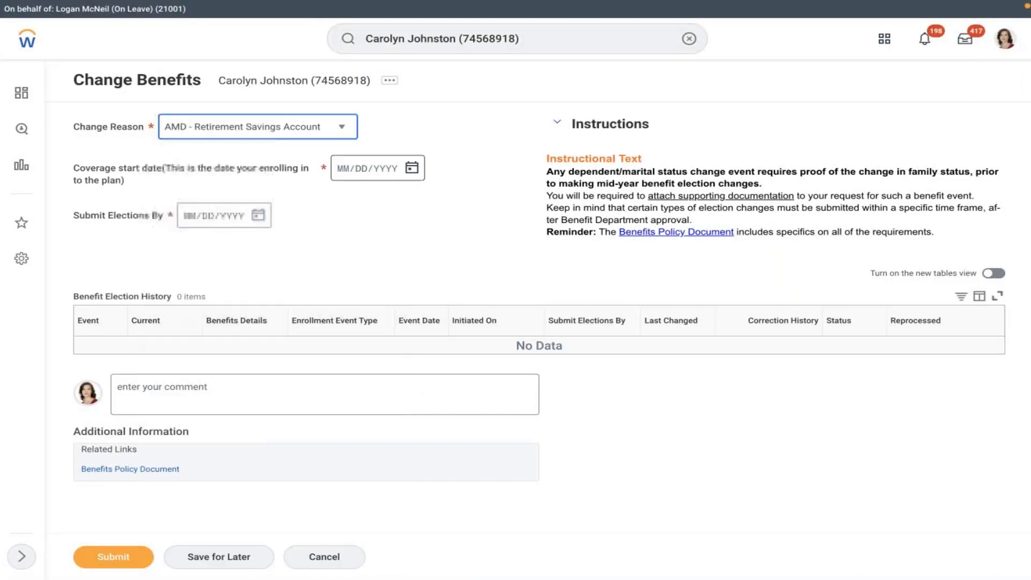
{"action": "left_click", "coordinate": [411, 169]}
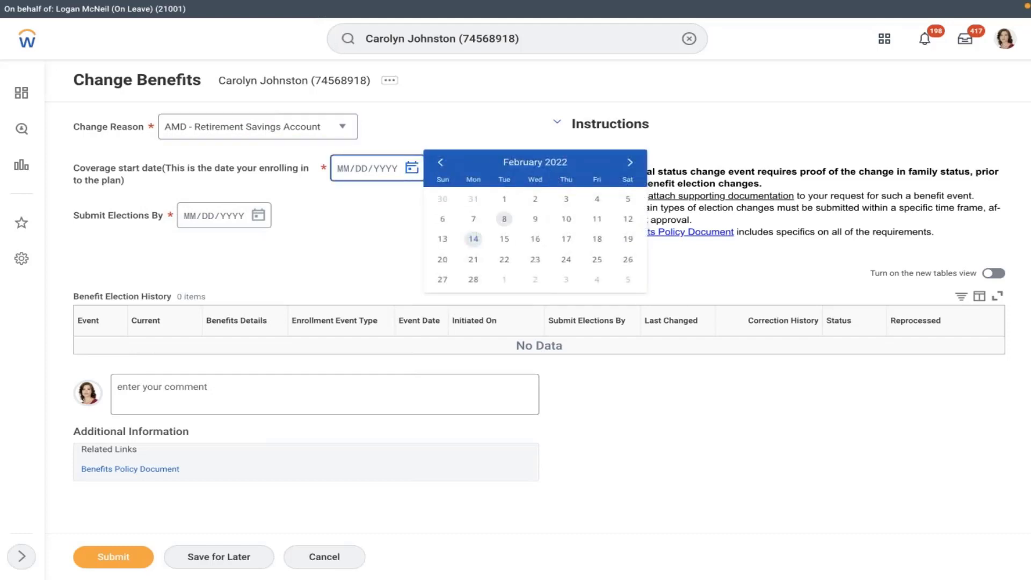
{"action": "left_click", "coordinate": [505, 218]}
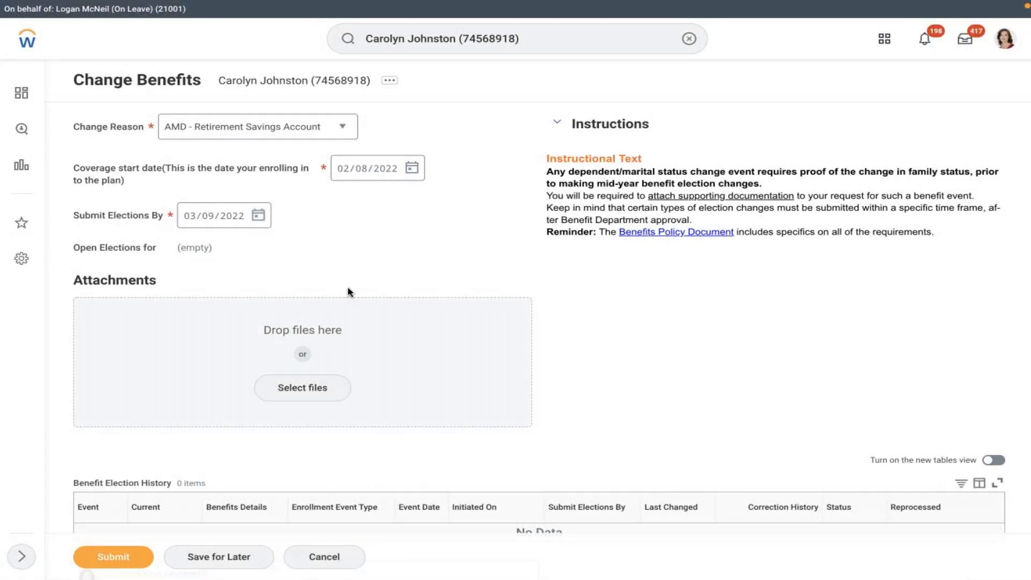
Step: Discard the benefits change and remove the employee ID from the search box
{"action": "left_click", "coordinate": [340, 561]}
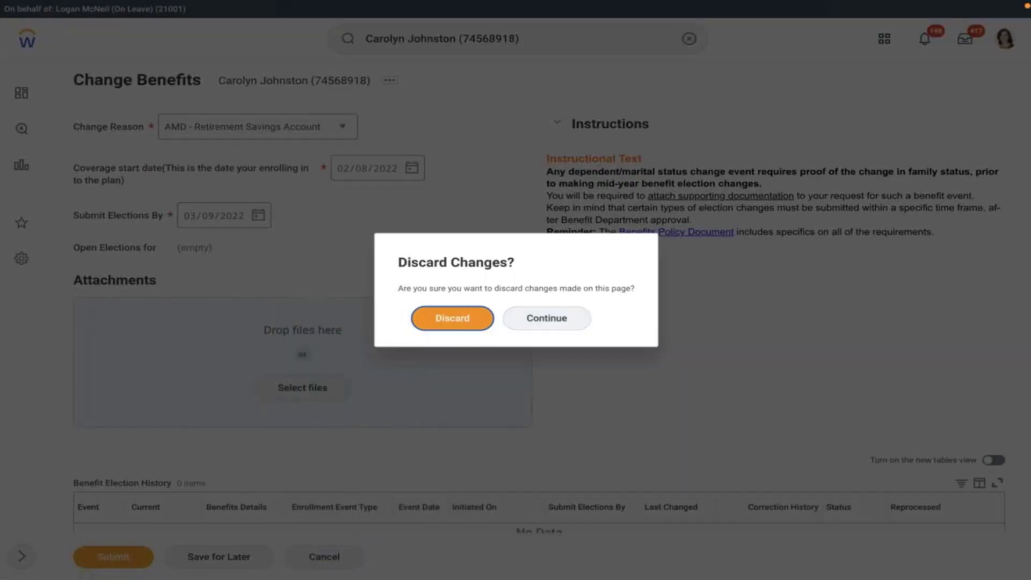
{"action": "left_click", "coordinate": [451, 315]}
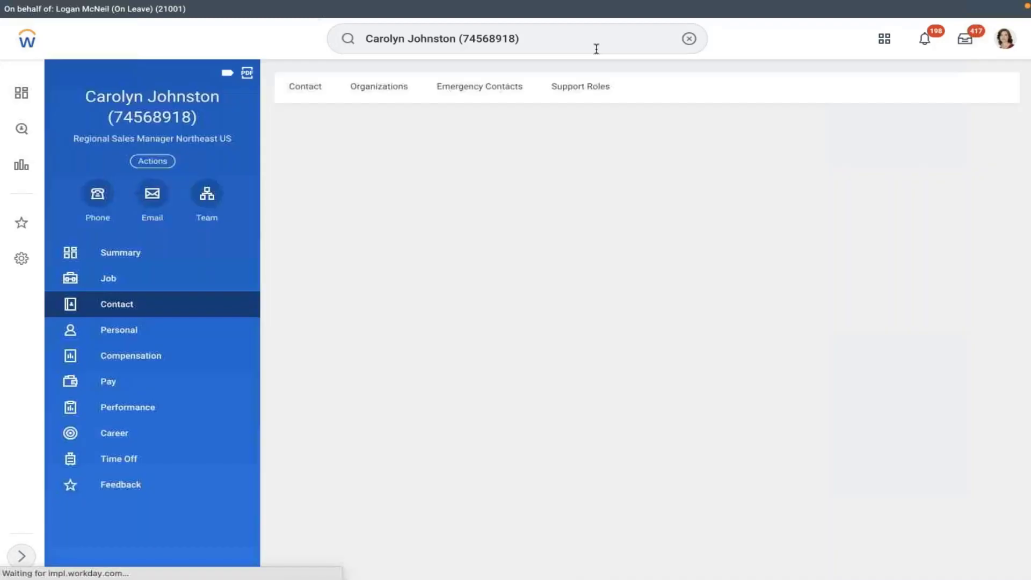
{"action": "left_click", "coordinate": [596, 48]}
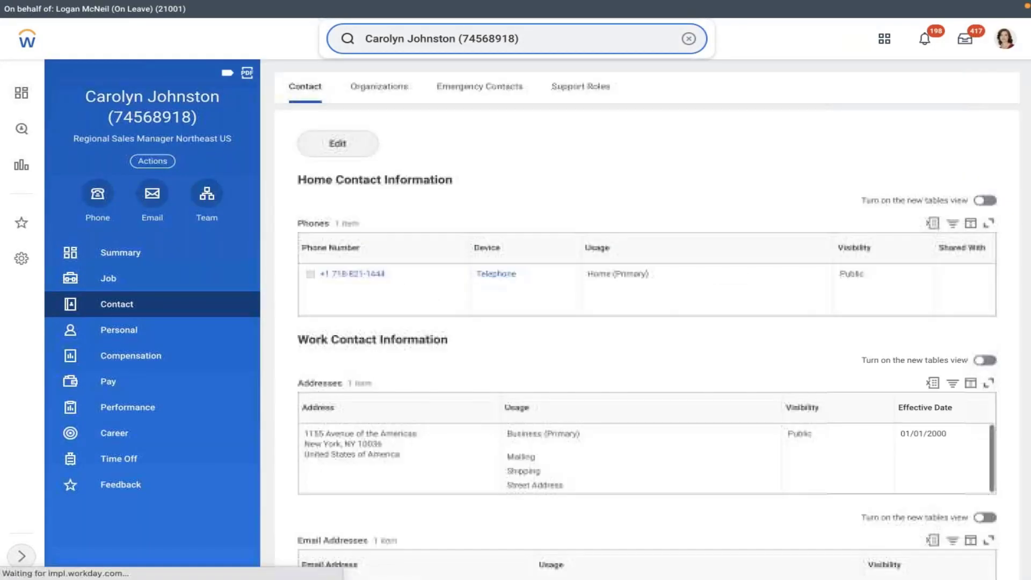
{"action": "key", "text": "BackSpace"}
{"action": "key", "text": "BackSpace"}
{"action": "key", "text": "BackSpace"}
{"action": "key", "text": "BackSpace"}
{"action": "key", "text": "BackSpace"}
{"action": "key", "text": "BackSpace"}
{"action": "key", "text": "BackSpace"}
{"action": "key", "text": "BackSpace"}
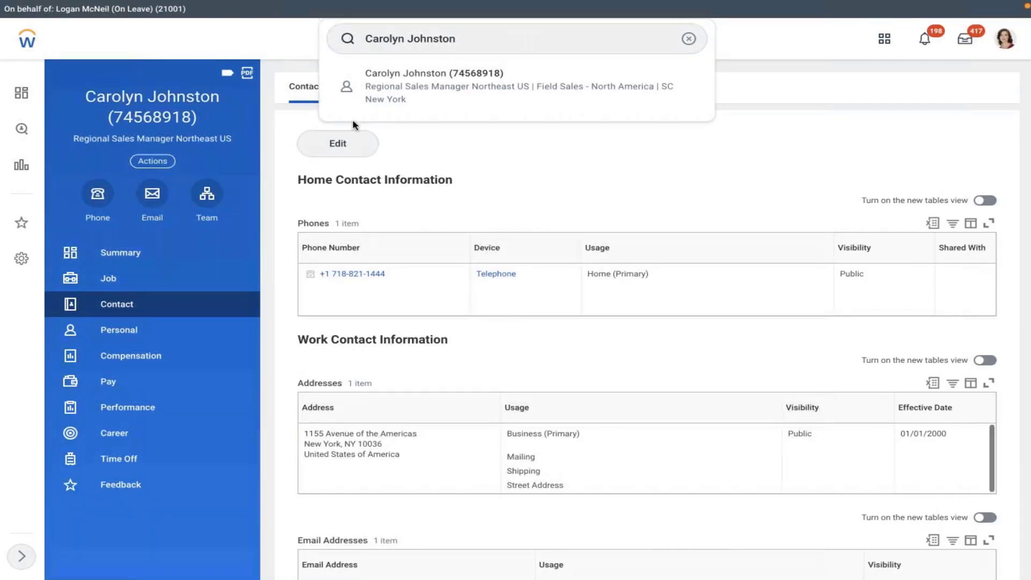
Step: Dismiss the search suggestions and worker actions list, returning to the Contact tab
{"action": "key", "text": "Escape"}
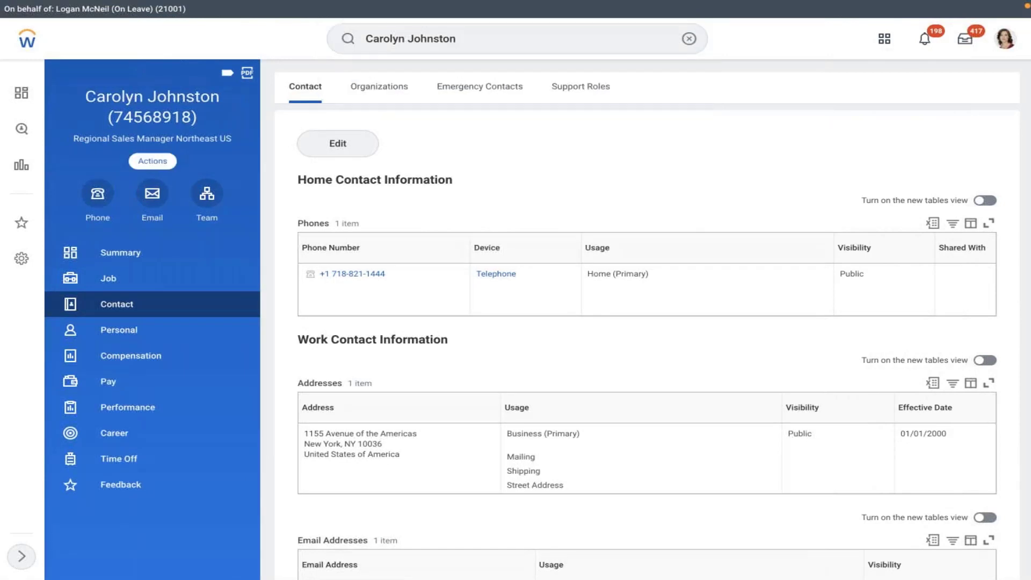
{"action": "key", "text": "Return"}
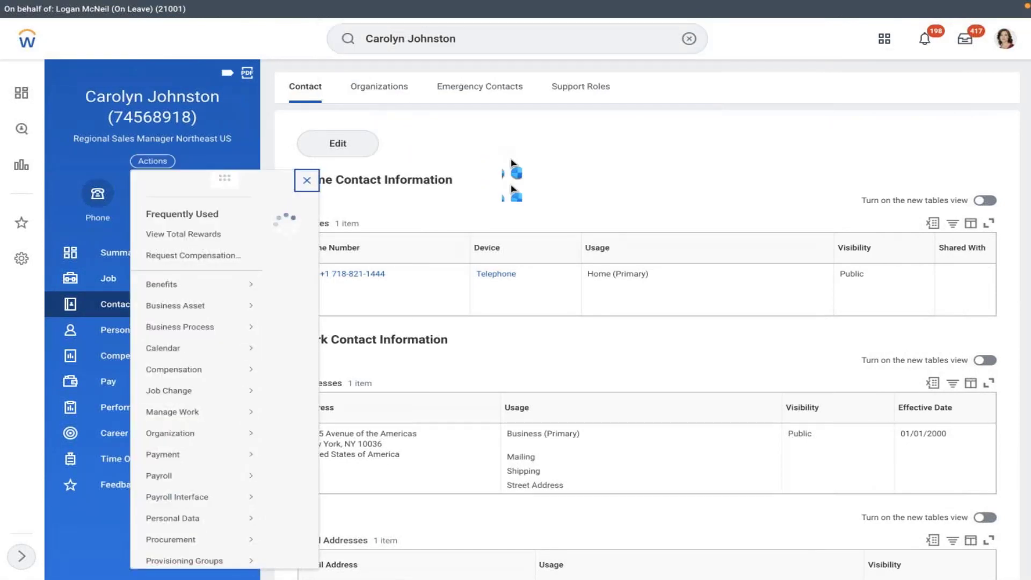
{"action": "key", "text": "Escape"}
{"action": "key", "text": "Return"}
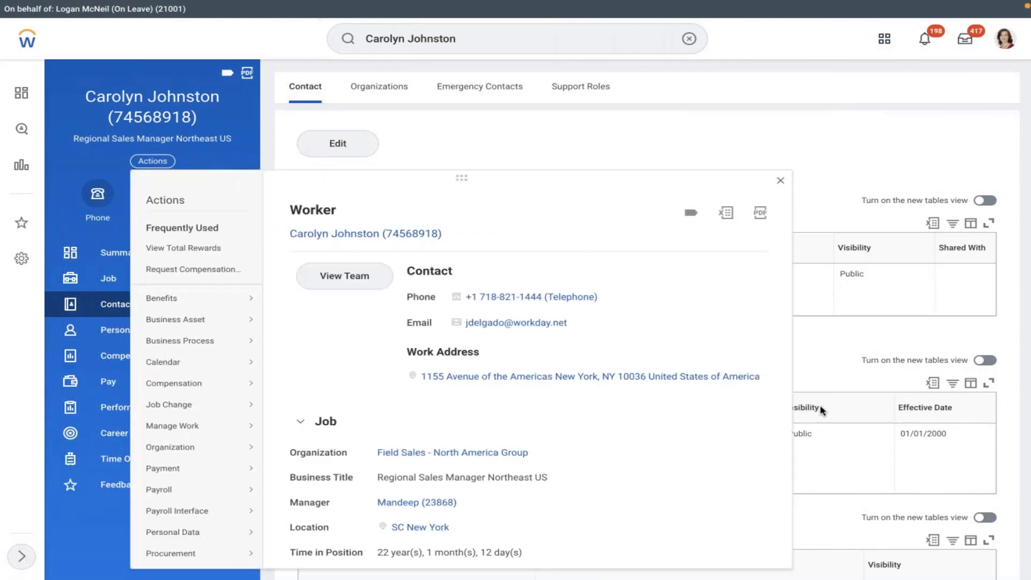
{"action": "left_click", "coordinate": [780, 180]}
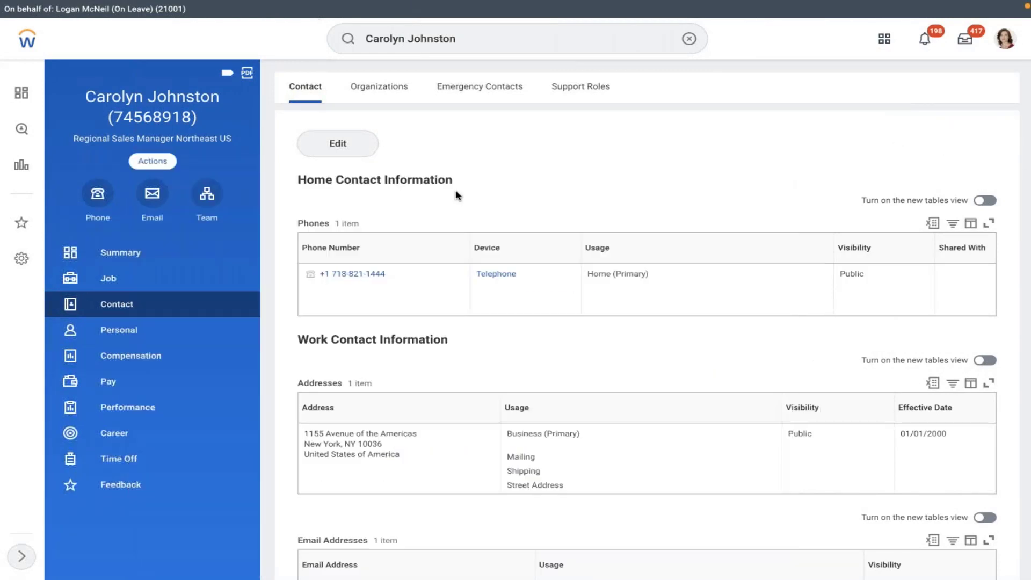
Step: Edit contact information and add a primary address effective 01/01/2022
{"action": "left_click", "coordinate": [336, 145]}
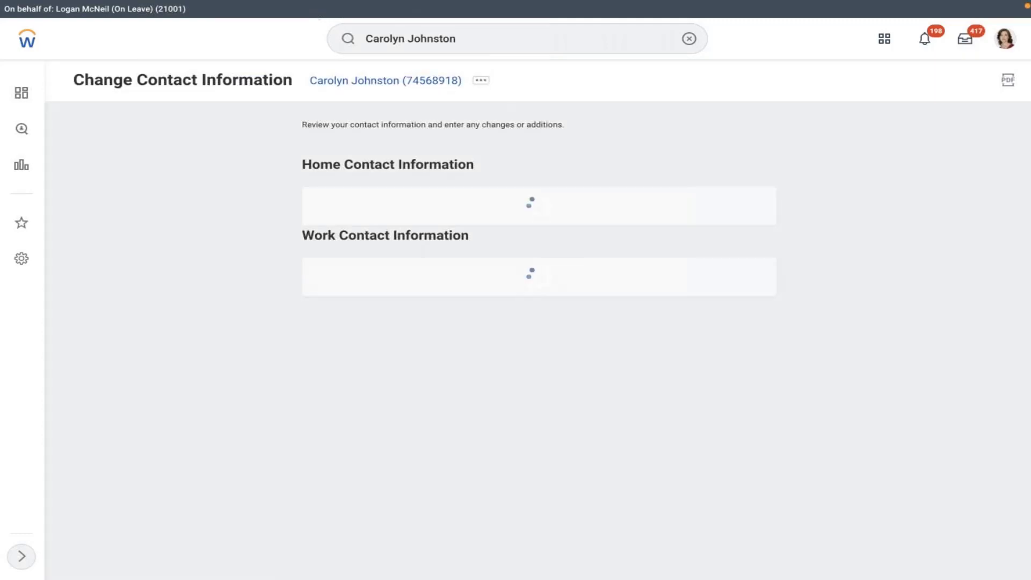
{"action": "scroll", "coordinate": [901, 197], "scroll_direction": "down", "scroll_amount": 1}
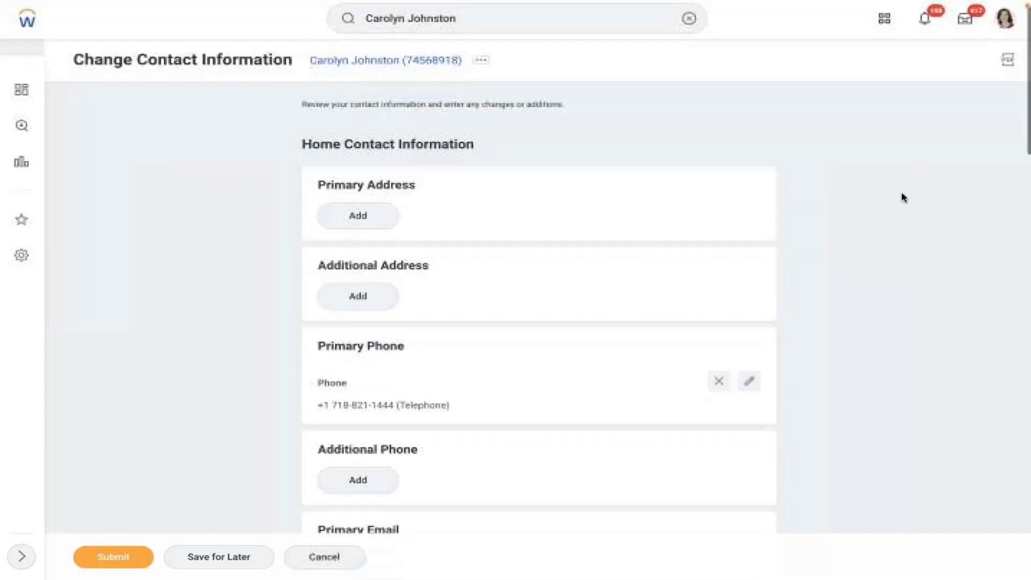
{"action": "left_click", "coordinate": [358, 210]}
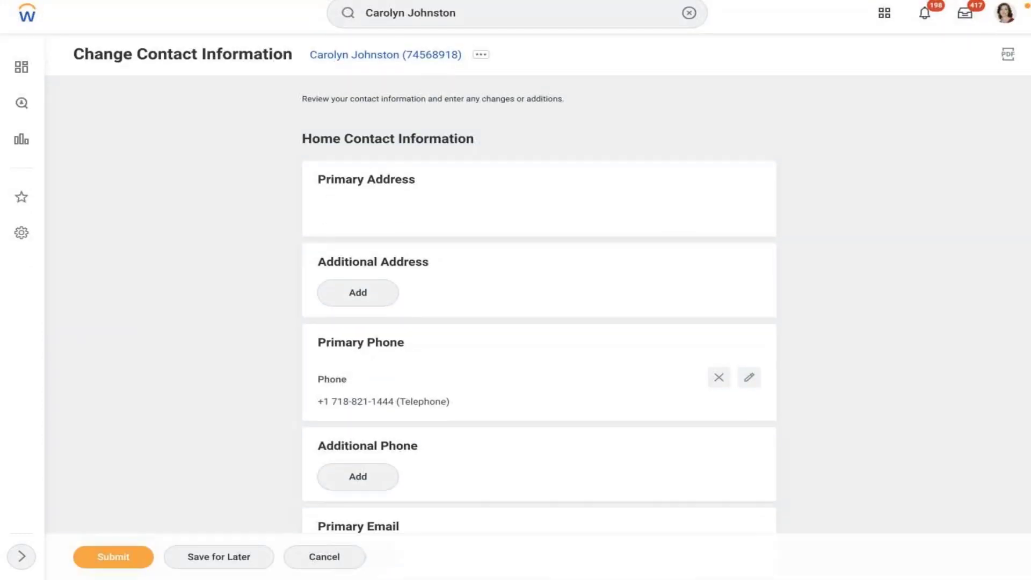
{"action": "left_click", "coordinate": [398, 294]}
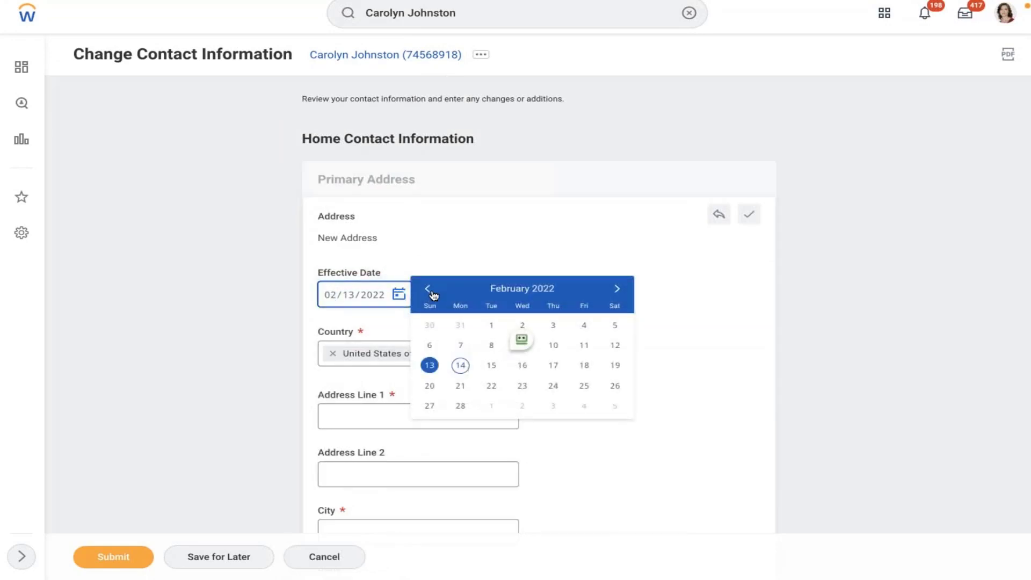
{"action": "left_click", "coordinate": [427, 290]}
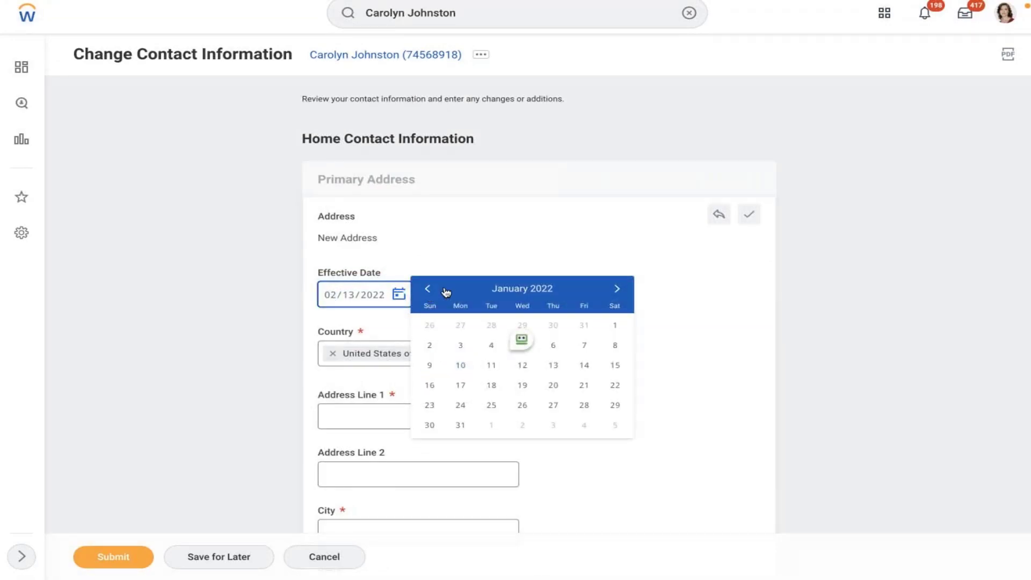
{"action": "left_click", "coordinate": [616, 326]}
Step: Enter 'Arbor Down Tow' as the first address line
{"action": "left_click", "coordinate": [369, 419]}
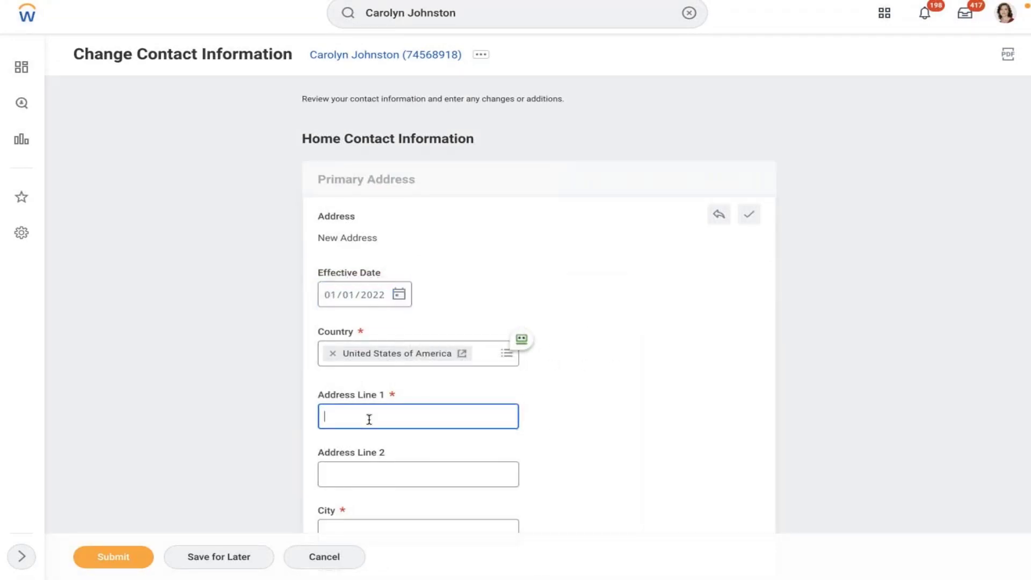
{"action": "type", "text": "adOWN"}
{"action": "key", "text": "BackSpace"}
{"action": "key", "text": "BackSpace"}
{"action": "key", "text": "BackSpace"}
{"action": "key", "text": "BackSpace"}
{"action": "type", "text": "Arbor Down Tow"}
{"action": "left_click", "coordinate": [931, 209]}
{"action": "scroll", "coordinate": [932, 209], "scroll_direction": "down", "scroll_amount": 1}
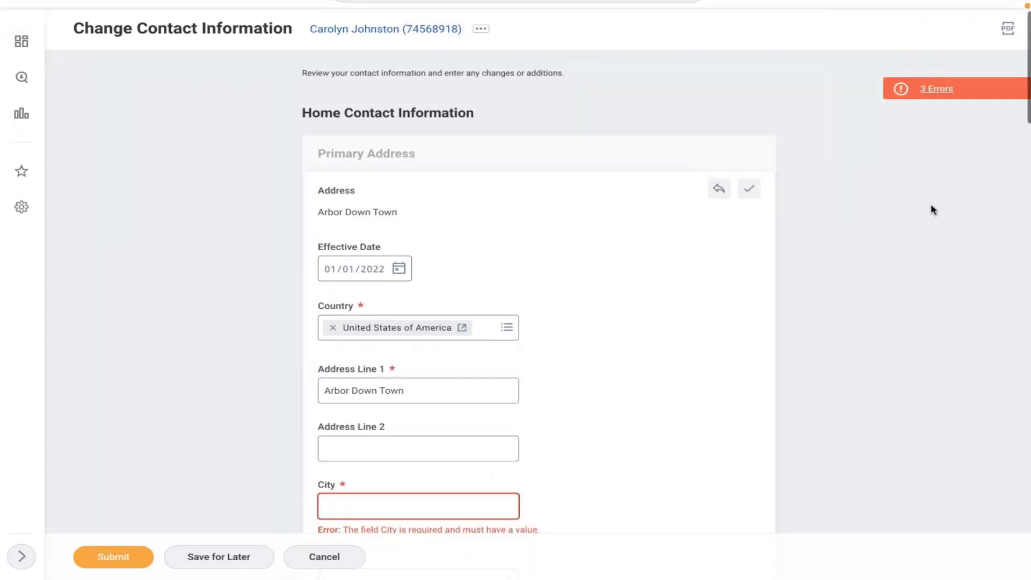
{"action": "scroll", "coordinate": [932, 209], "scroll_direction": "down", "scroll_amount": 6}
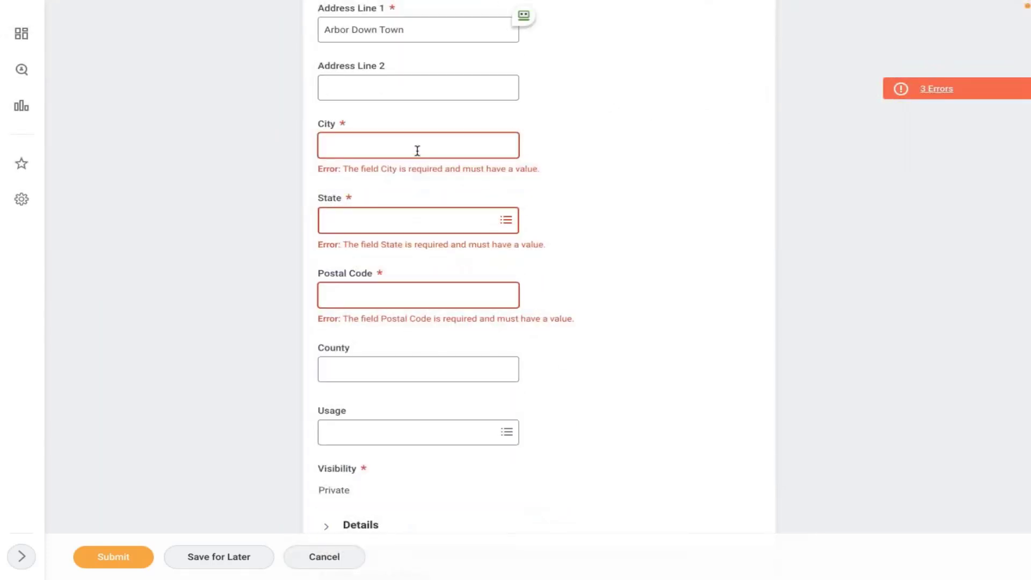
Step: Fill city New York, state New York, postal code 10006, and submit the change
{"action": "left_click", "coordinate": [417, 150]}
{"action": "type", "text": "New York"}
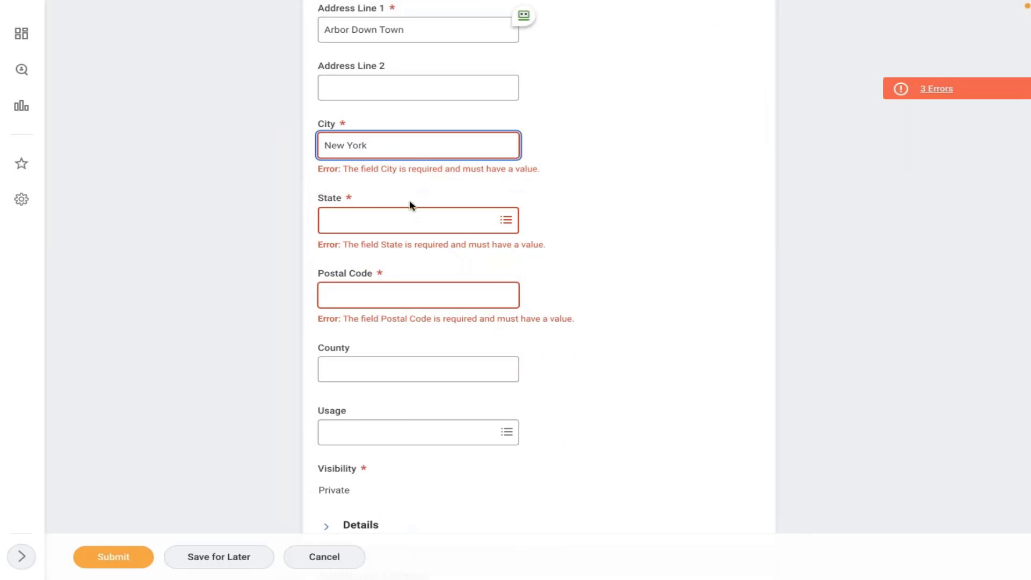
{"action": "left_click", "coordinate": [397, 220]}
{"action": "type", "text": "new york"}
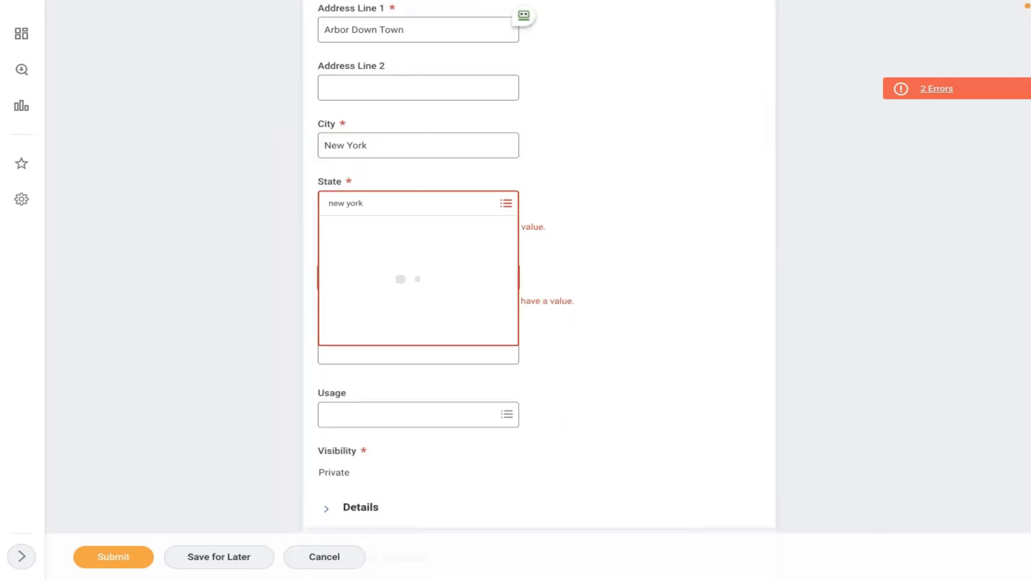
{"action": "left_click", "coordinate": [387, 262]}
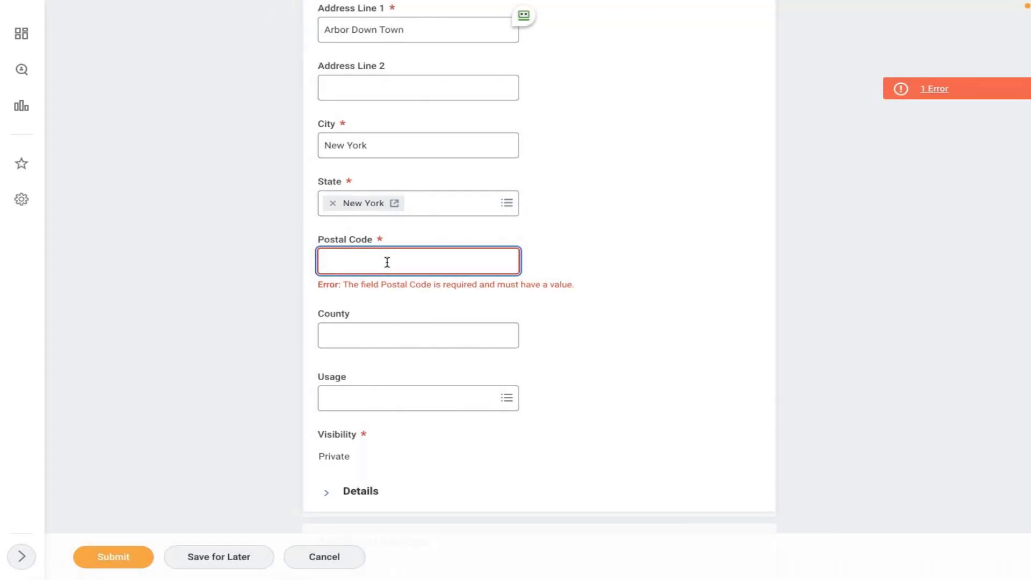
{"action": "type", "text": "10006"}
{"action": "left_click", "coordinate": [619, 259]}
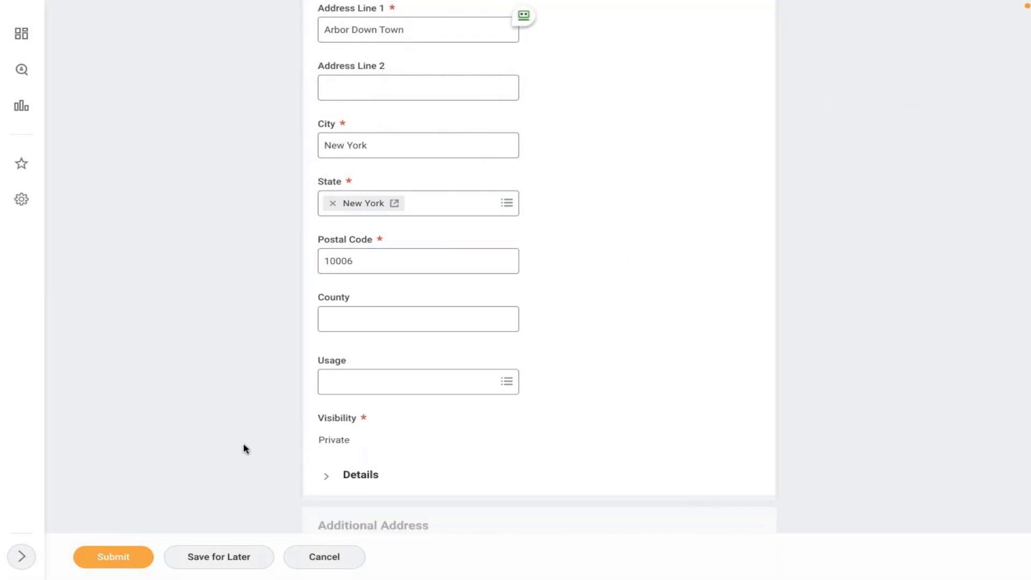
{"action": "left_click", "coordinate": [112, 557]}
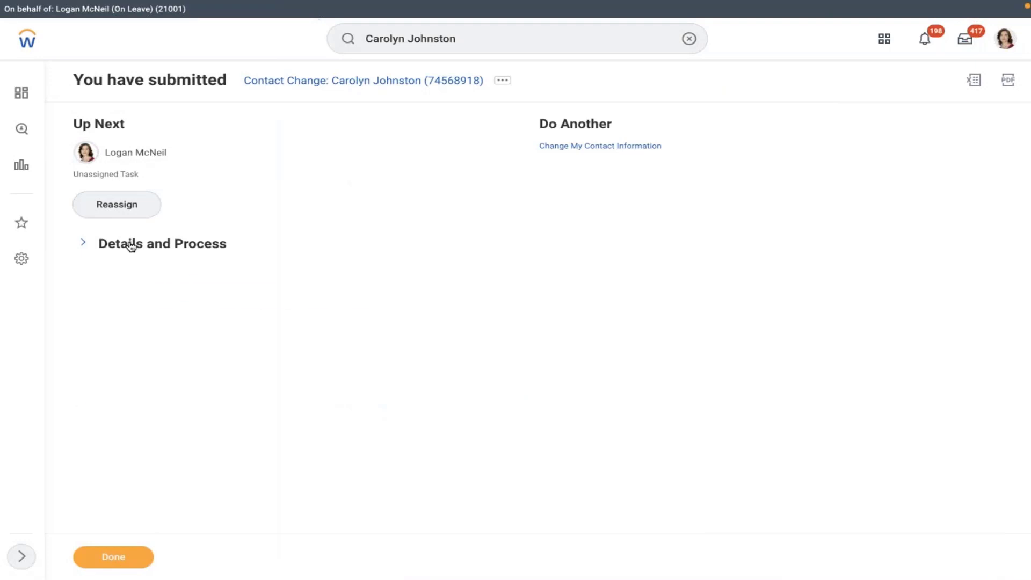
Step: Review the Successfully Completed contact change and its process history, then view Contact information
{"action": "left_click", "coordinate": [131, 243]}
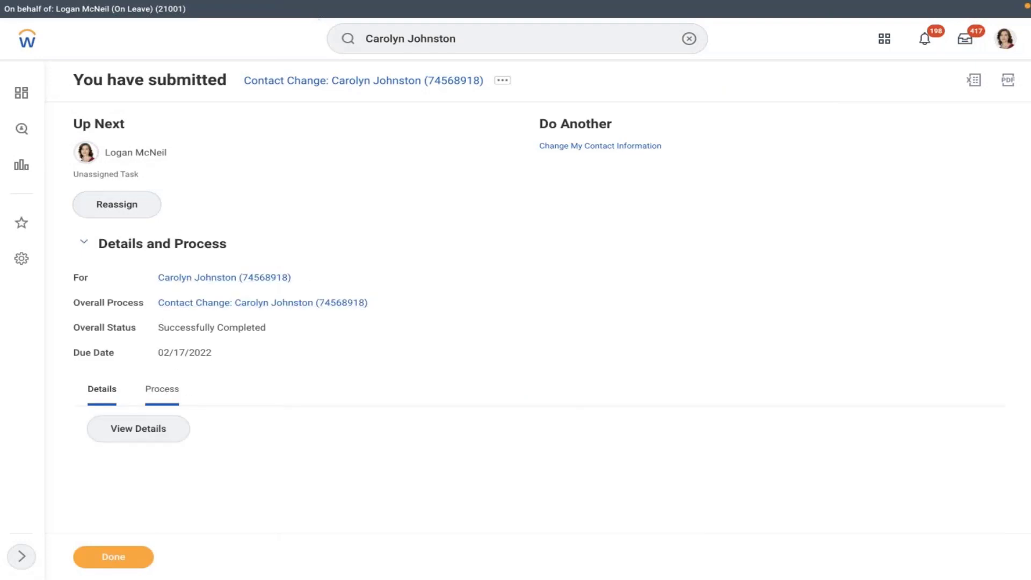
{"action": "scroll", "coordinate": [436, 319], "scroll_direction": "down", "scroll_amount": 5}
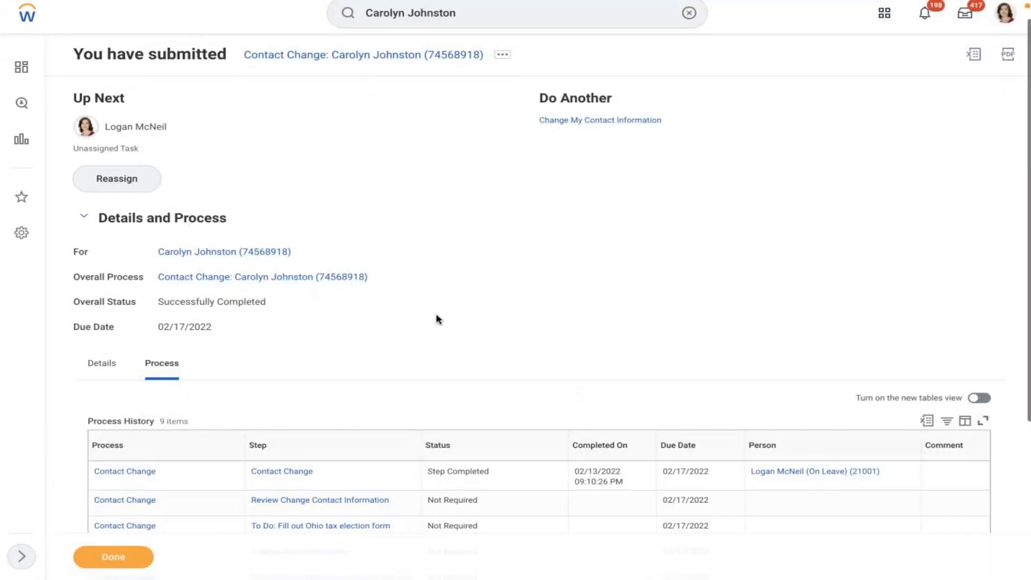
{"action": "scroll", "coordinate": [214, 358], "scroll_direction": "up", "scroll_amount": 5}
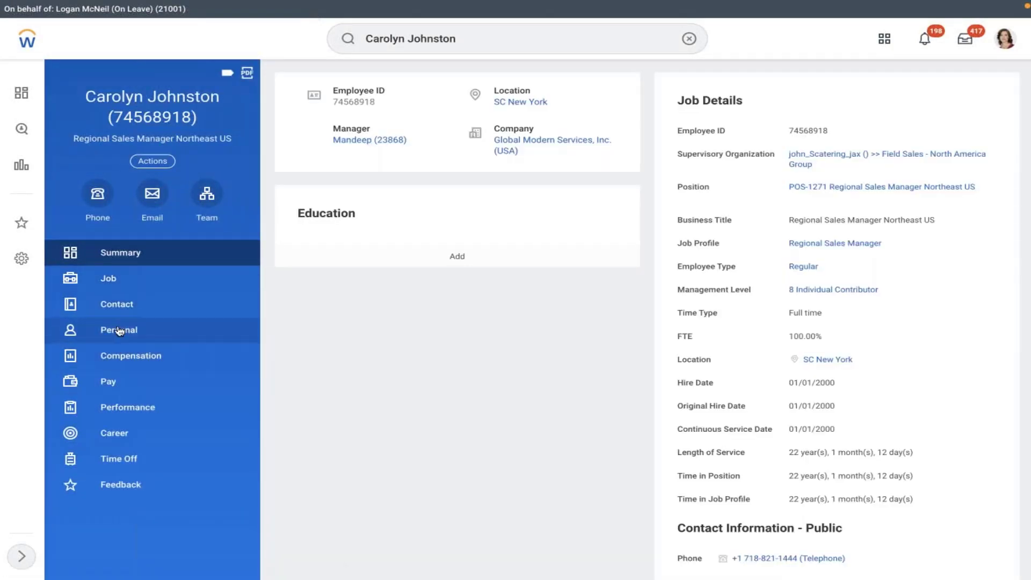
{"action": "left_click", "coordinate": [148, 308]}
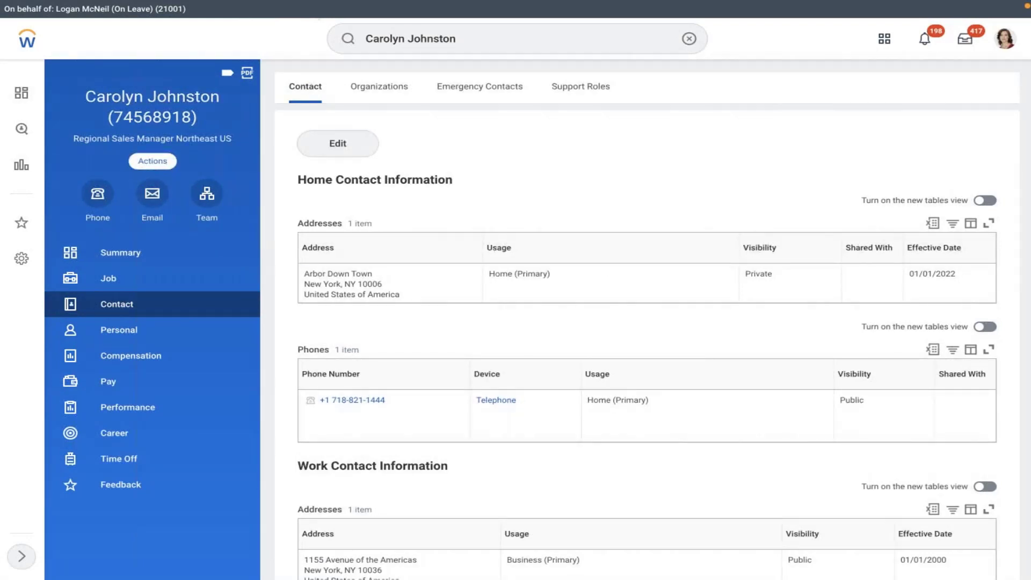
Step: Start Change Benefits with reason AMD - Retirement Savings Account and coverage start 02/07/2022
{"action": "left_click", "coordinate": [152, 160]}
{"action": "mouse_move", "coordinate": [168, 296]}
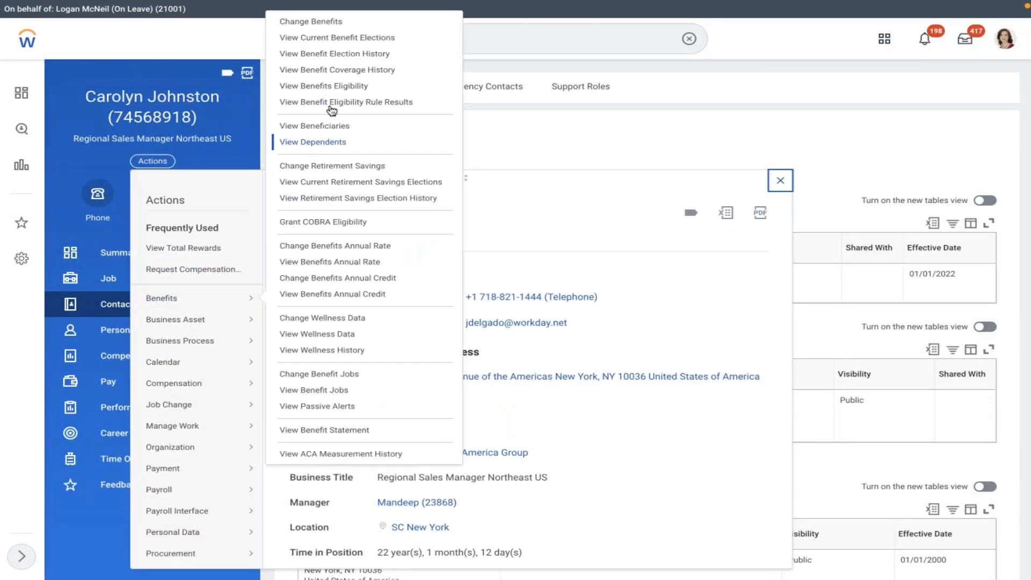
{"action": "left_click", "coordinate": [310, 22]}
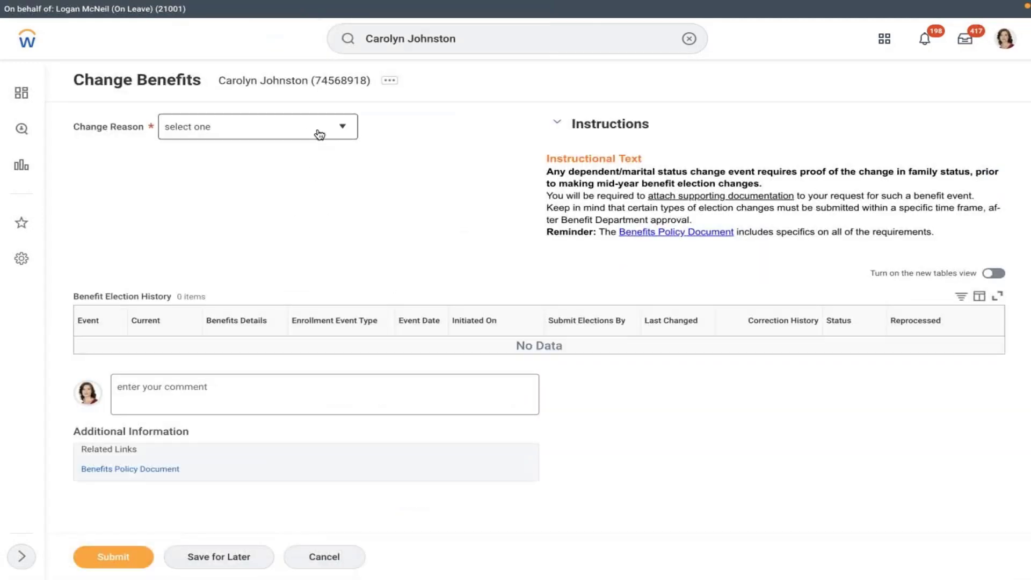
{"action": "left_click", "coordinate": [318, 130]}
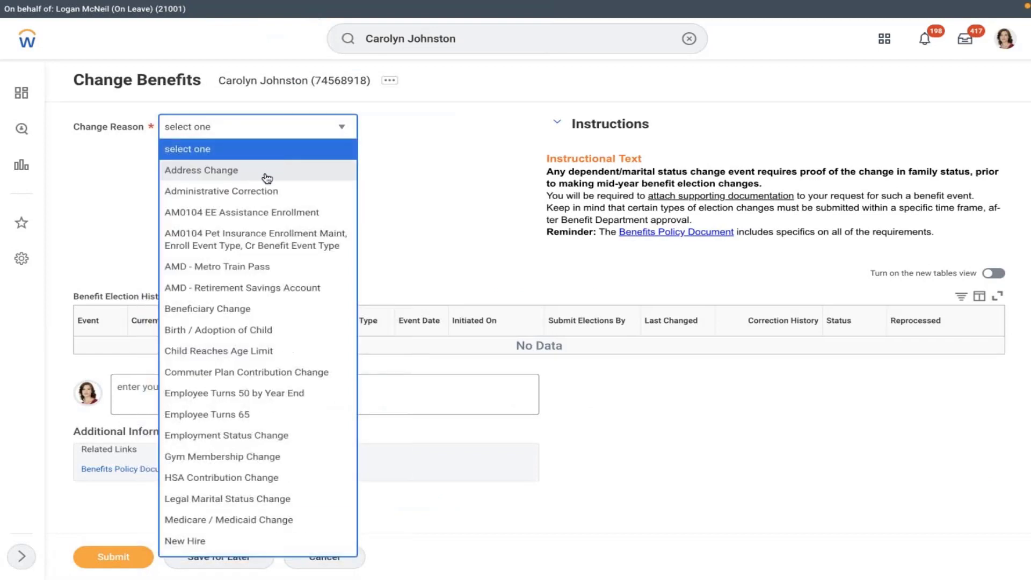
{"action": "left_click", "coordinate": [237, 284]}
{"action": "left_click", "coordinate": [363, 169]}
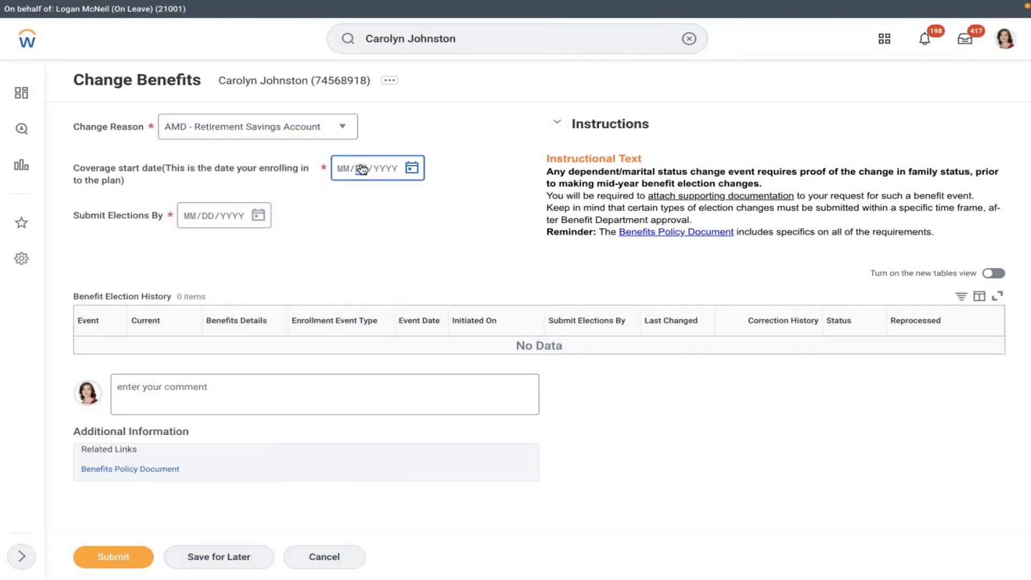
{"action": "left_click", "coordinate": [412, 168]}
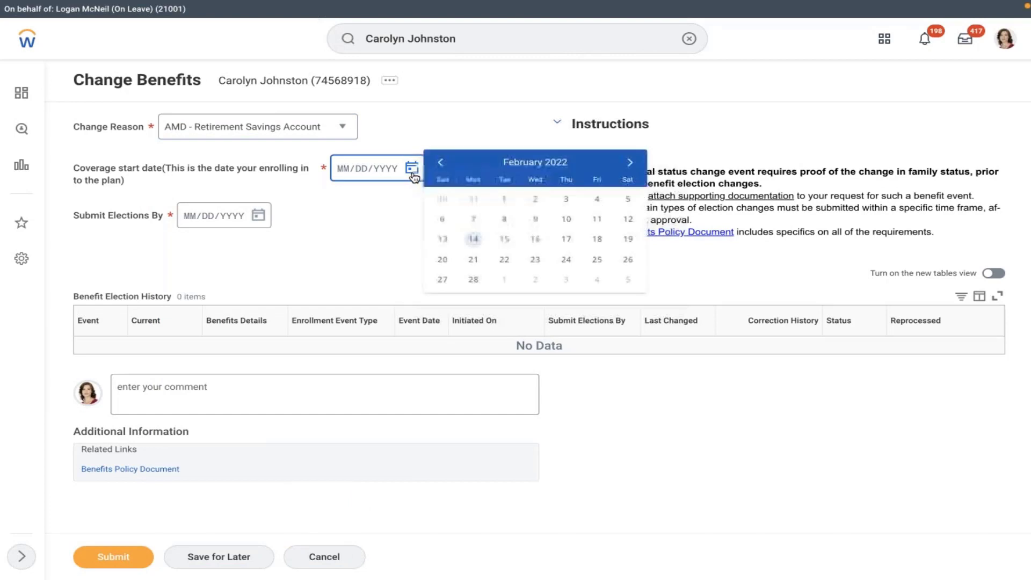
{"action": "left_click", "coordinate": [473, 220]}
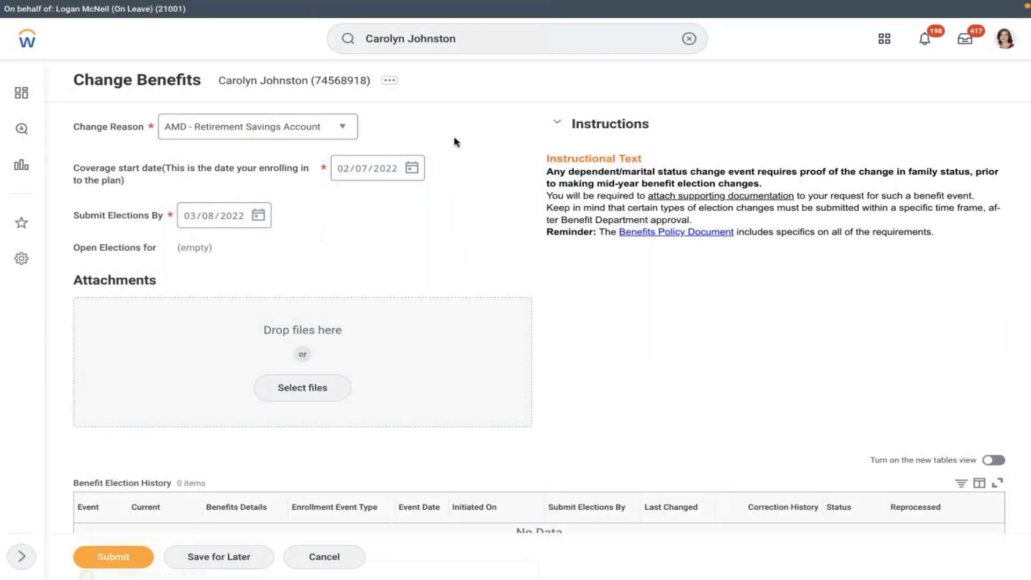
Step: Back out and discard the unfinished benefits change
{"action": "left_click", "coordinate": [391, 81]}
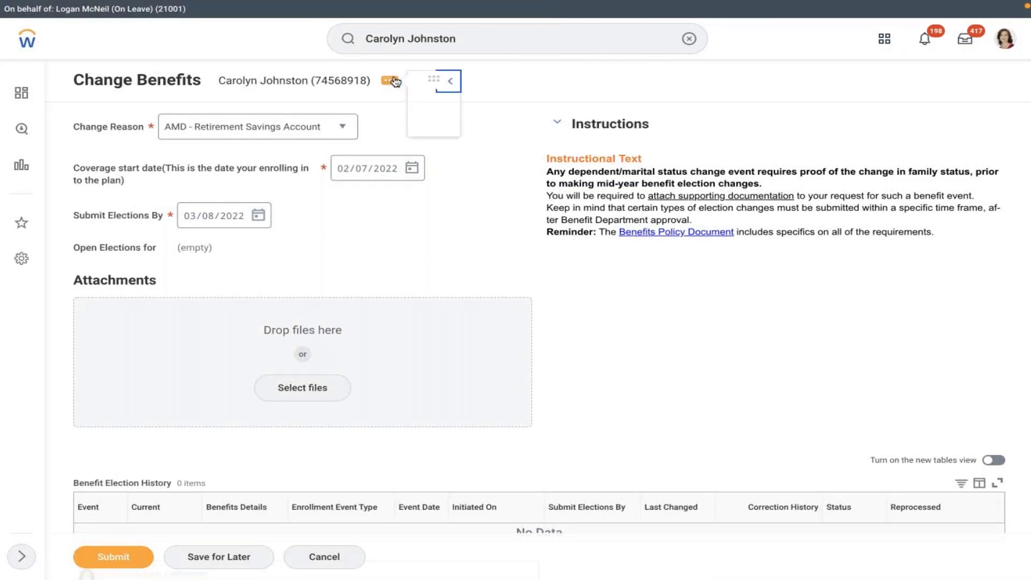
{"action": "key", "text": "Escape"}
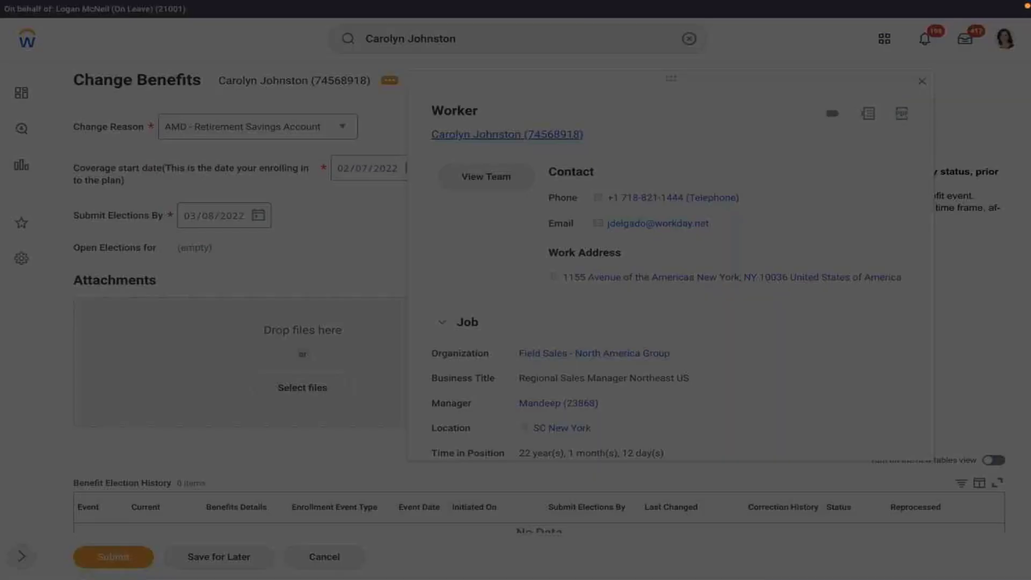
{"action": "left_click", "coordinate": [422, 318]}
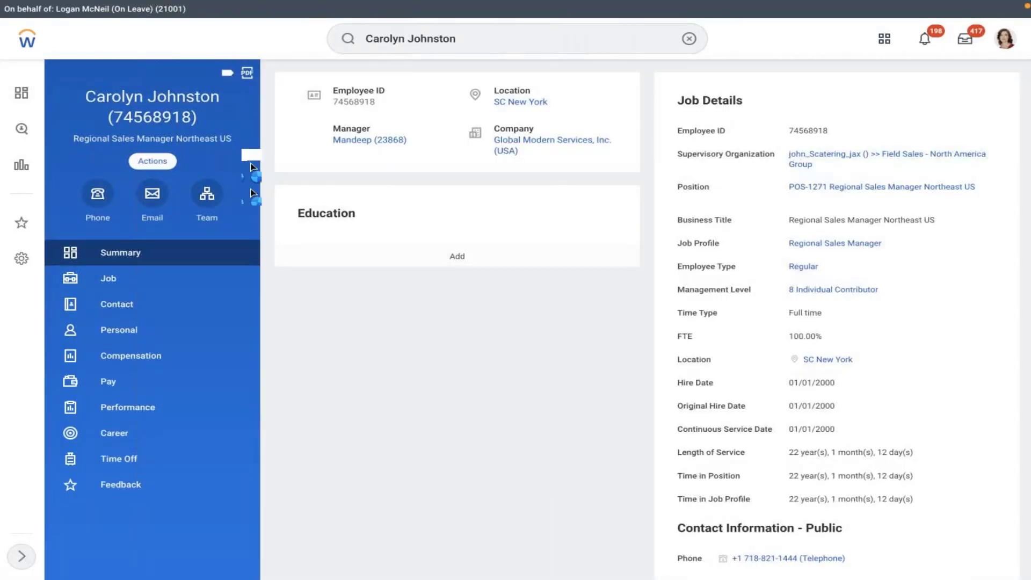
Step: Browse the worker's Actions menu, then close it
{"action": "left_click", "coordinate": [153, 160]}
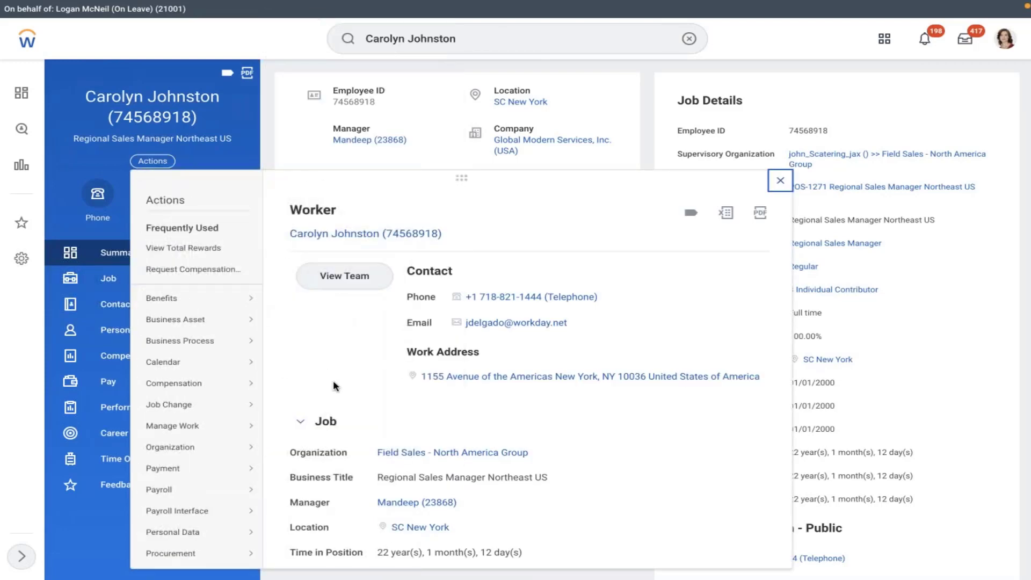
{"action": "scroll", "coordinate": [333, 381], "scroll_direction": "down", "scroll_amount": 4}
{"action": "scroll", "coordinate": [333, 380], "scroll_direction": "down", "scroll_amount": 8}
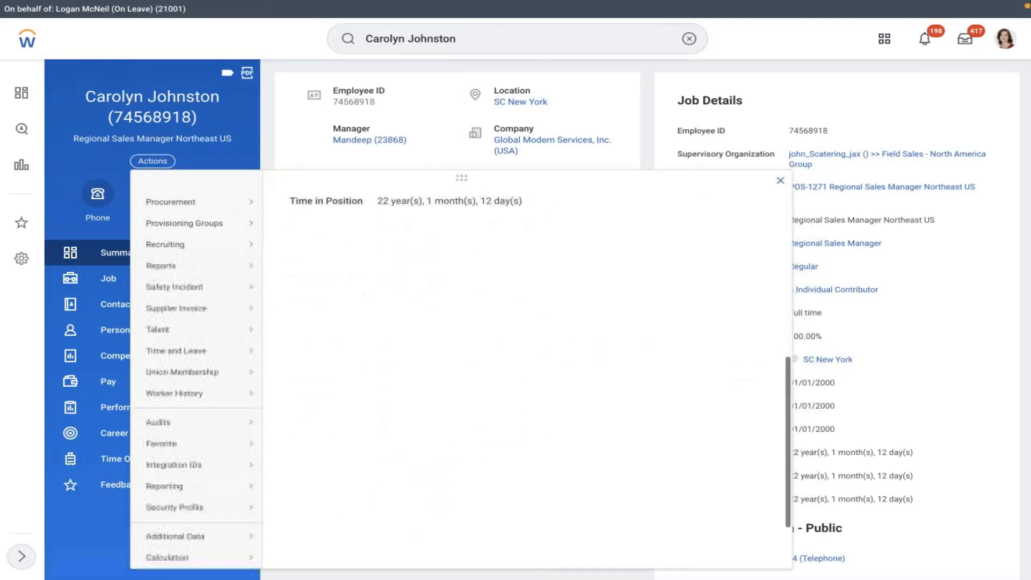
{"action": "mouse_move", "coordinate": [278, 346]}
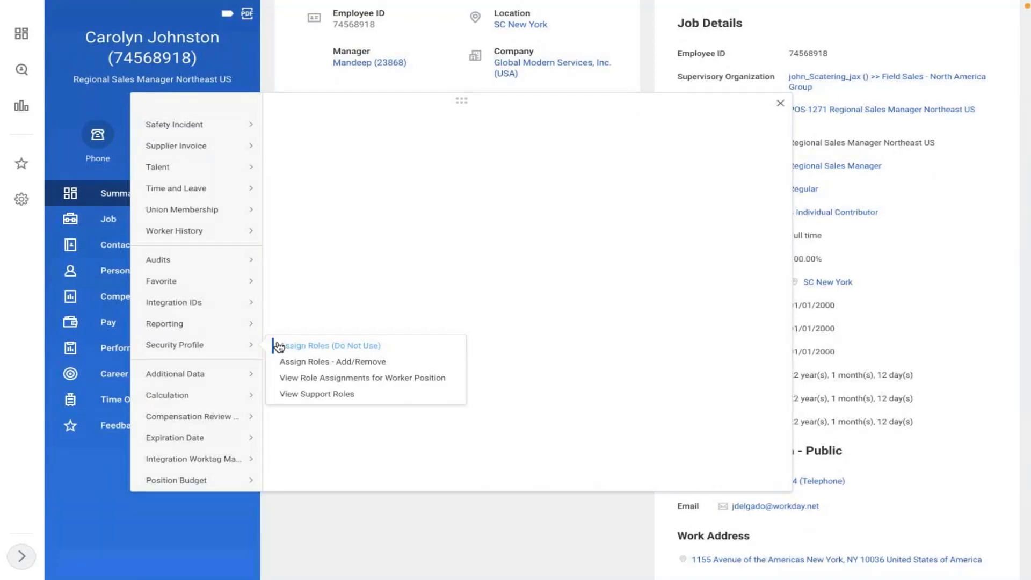
{"action": "left_click", "coordinate": [897, 198]}
{"action": "scroll", "coordinate": [798, 110], "scroll_direction": "up", "scroll_amount": 2}
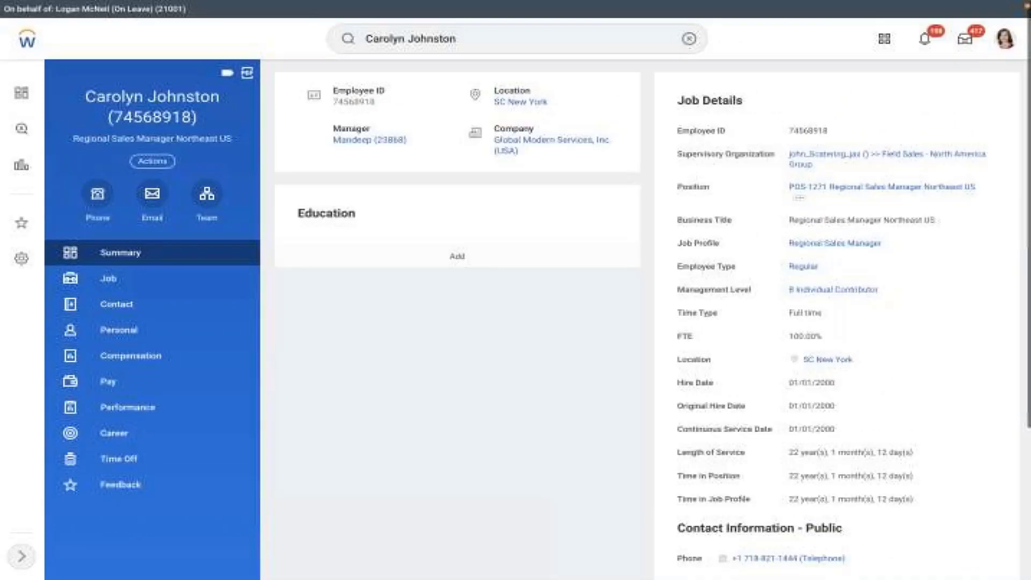
Step: Clear the search box, type 'st', dismiss the suggestions and scroll the profile
{"action": "left_click", "coordinate": [689, 39]}
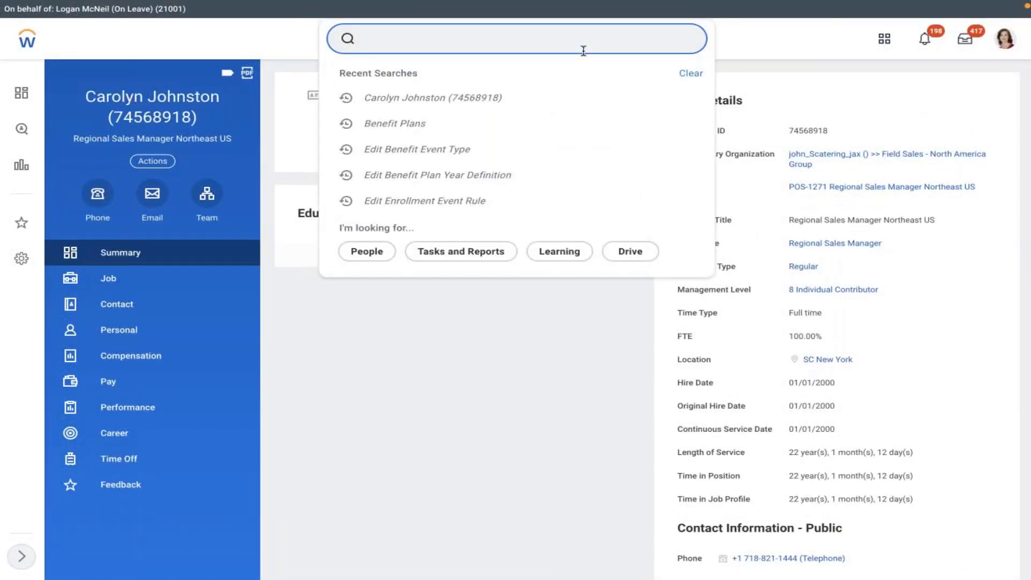
{"action": "type", "text": "start proxy"}
{"action": "left_click", "coordinate": [495, 384]}
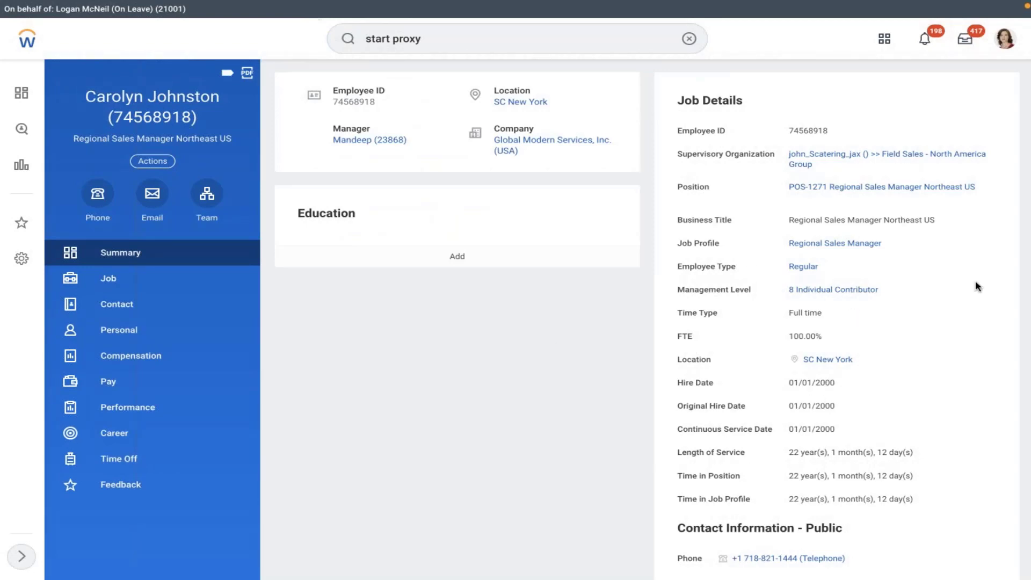
{"action": "scroll", "coordinate": [977, 286], "scroll_direction": "down", "scroll_amount": 2}
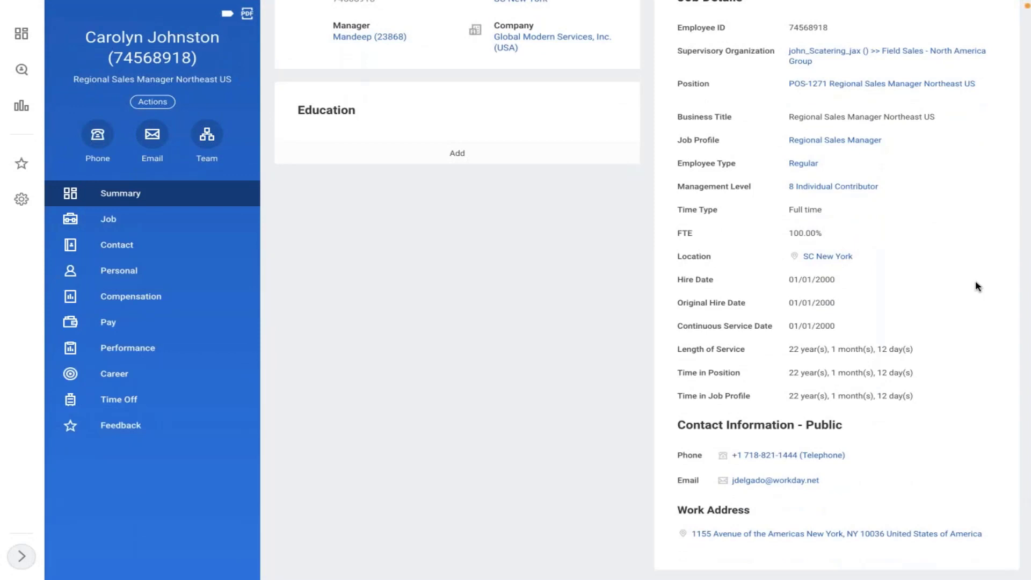
{"action": "scroll", "coordinate": [977, 286], "scroll_direction": "down", "scroll_amount": 1}
{"action": "scroll", "coordinate": [977, 286], "scroll_direction": "up", "scroll_amount": 1}
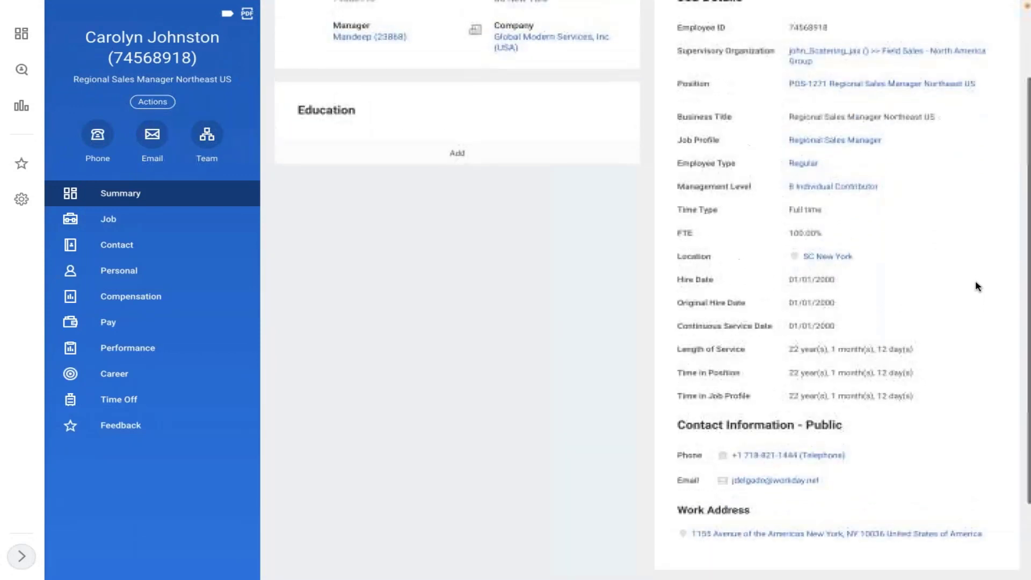
{"action": "scroll", "coordinate": [977, 286], "scroll_direction": "up", "scroll_amount": 2}
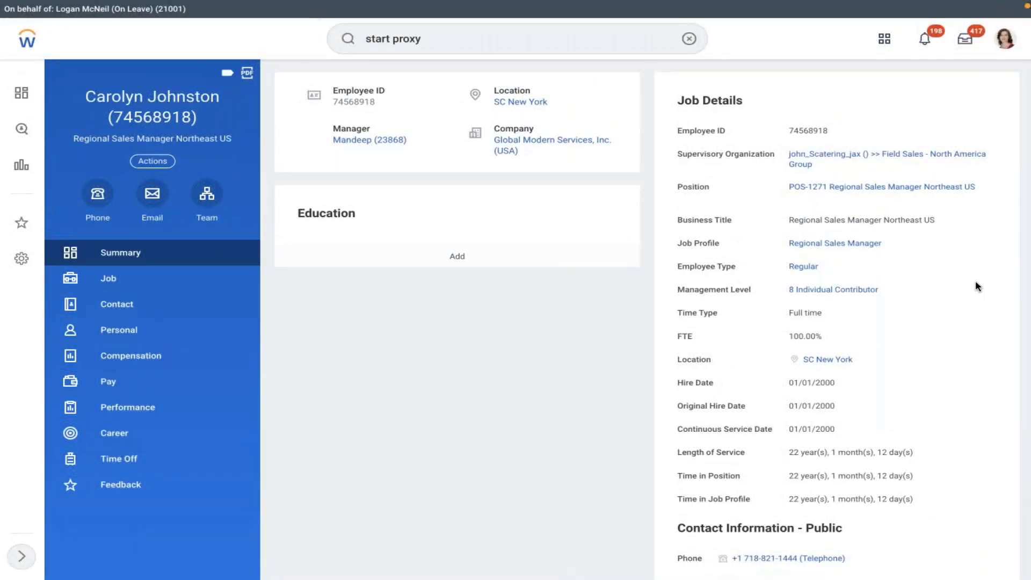
{"action": "scroll", "coordinate": [912, 287], "scroll_direction": "down", "scroll_amount": 1}
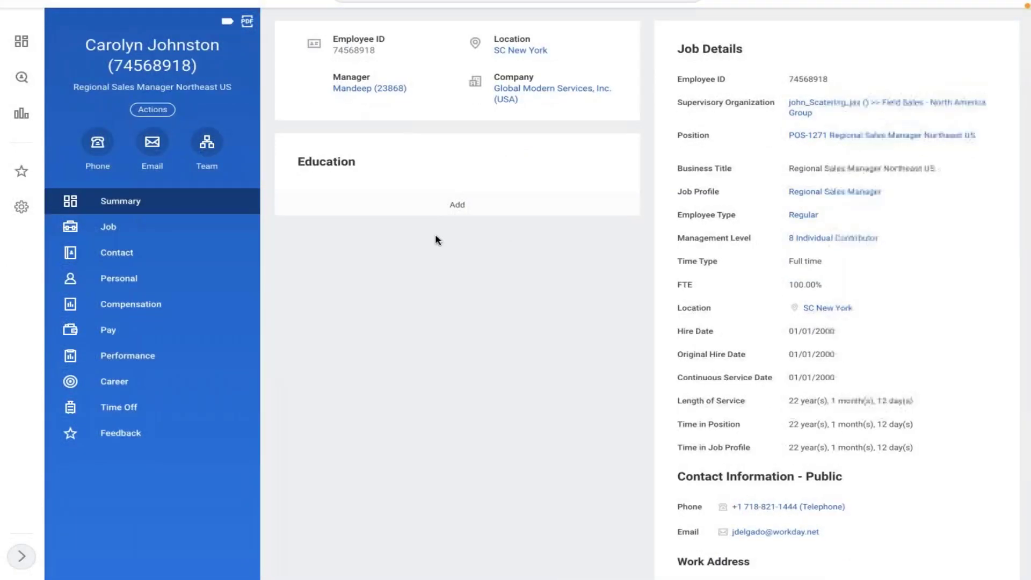
Step: Check the Job tab, return to Summary, and open the Regional Sales Manager job profile
{"action": "left_click", "coordinate": [148, 230]}
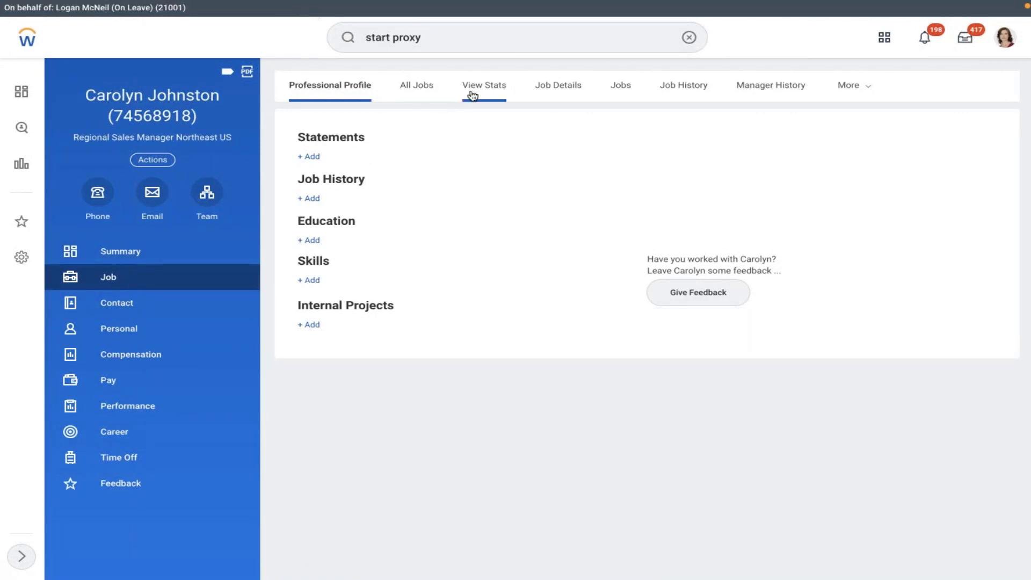
{"action": "left_click", "coordinate": [103, 263]}
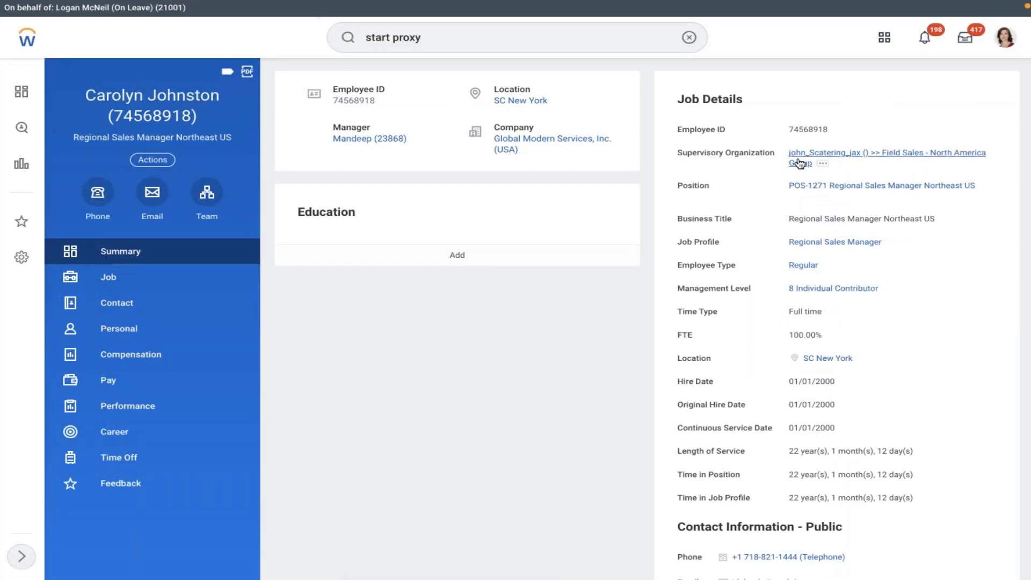
{"action": "left_click", "coordinate": [821, 244]}
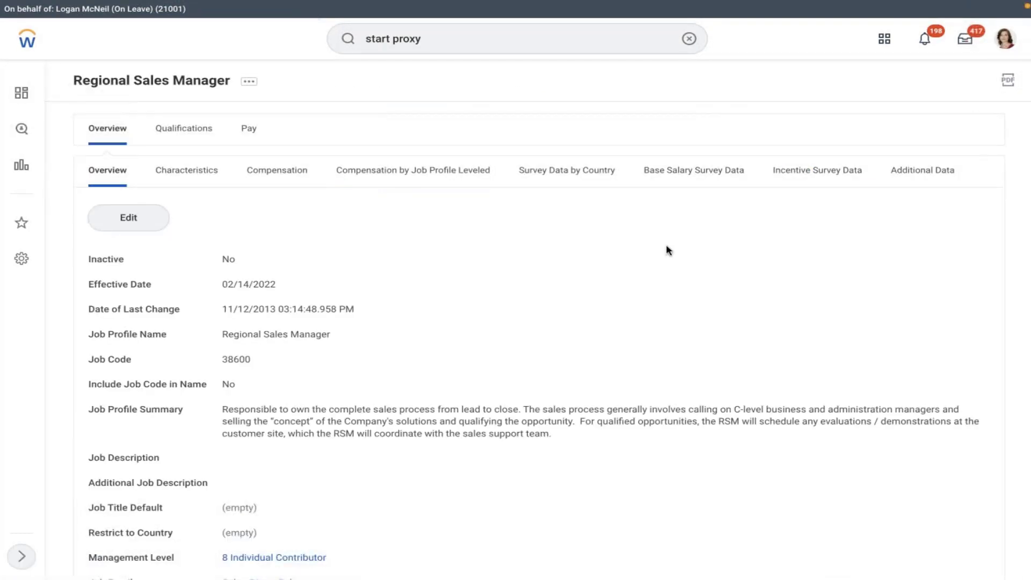
Step: Check the job profile's pay settings and edit it with effective date 01/01/2022
{"action": "scroll", "coordinate": [404, 276], "scroll_direction": "down", "scroll_amount": 4}
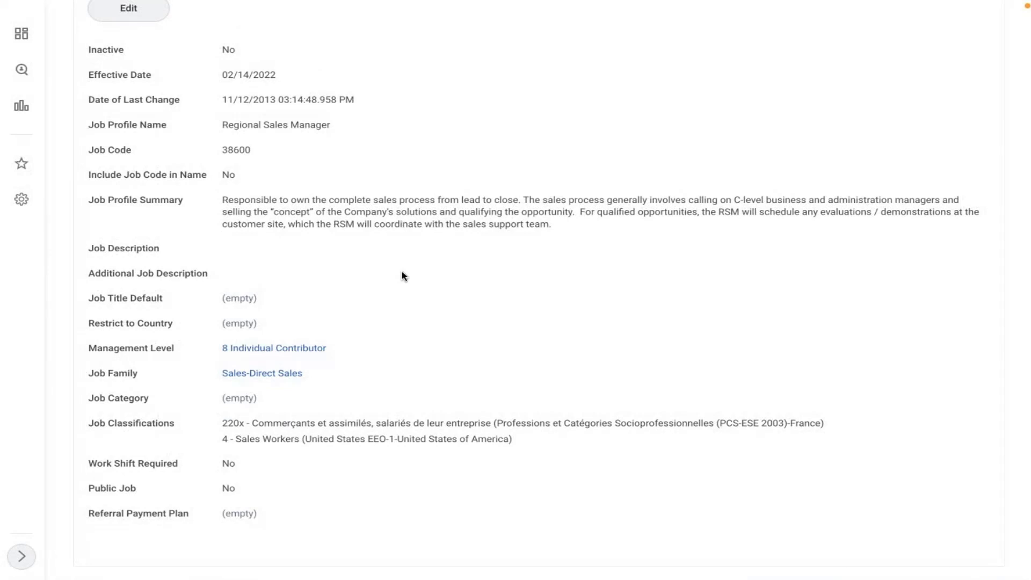
{"action": "scroll", "coordinate": [403, 275], "scroll_direction": "up", "scroll_amount": 4}
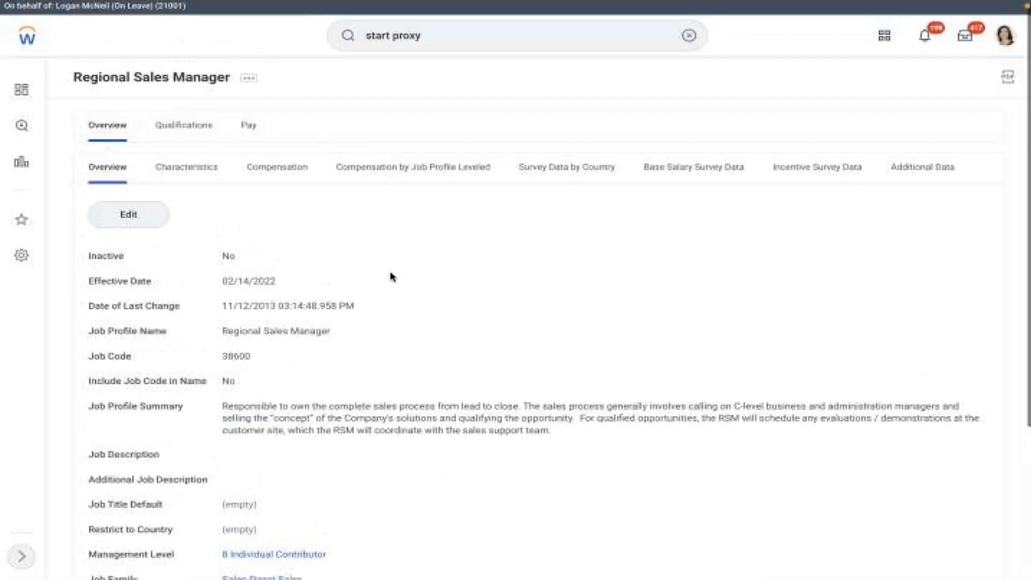
{"action": "left_click", "coordinate": [263, 126]}
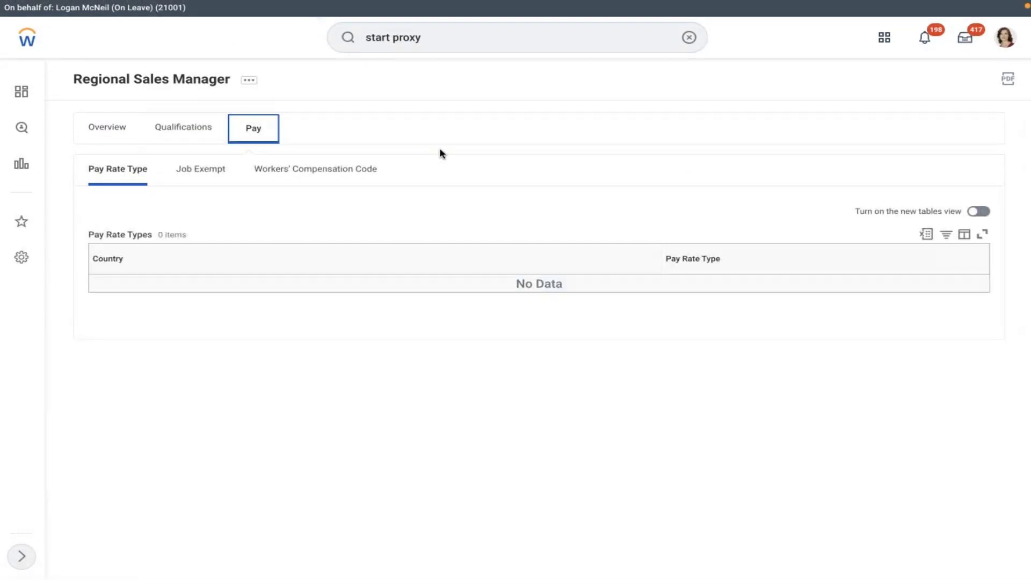
{"action": "left_click", "coordinate": [248, 82]}
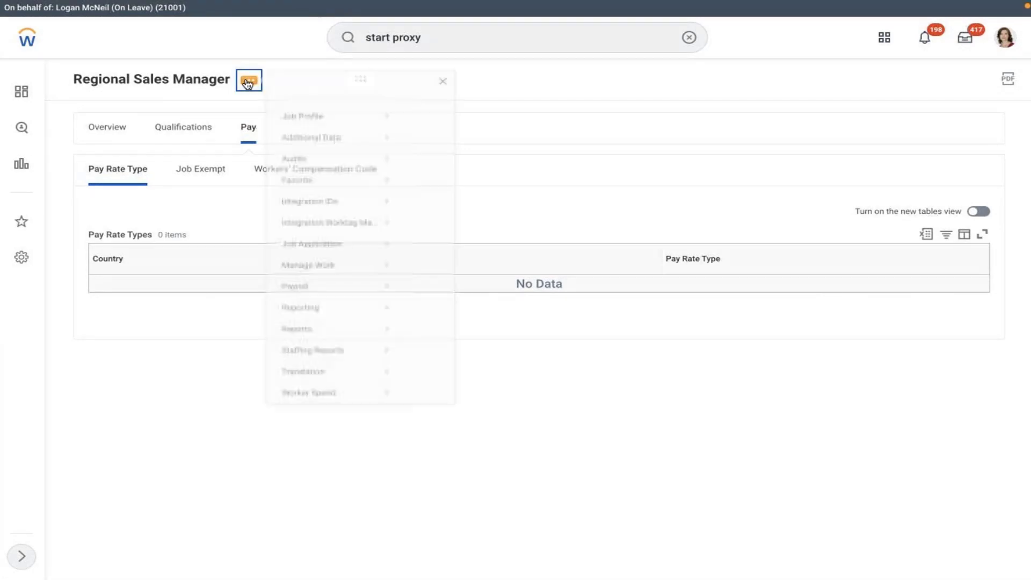
{"action": "mouse_move", "coordinate": [324, 136]}
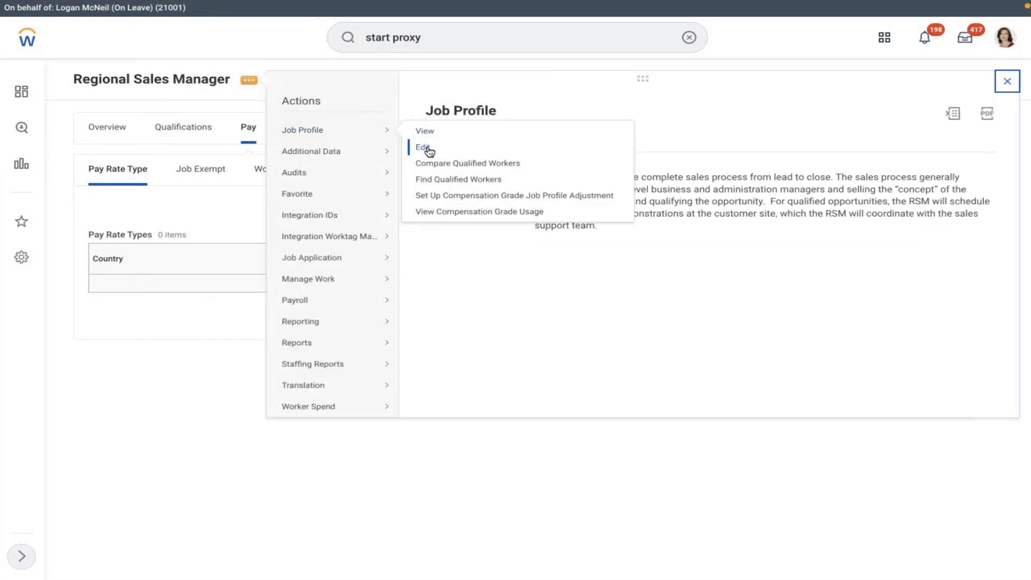
{"action": "left_click", "coordinate": [426, 149]}
{"action": "left_click", "coordinate": [467, 164]}
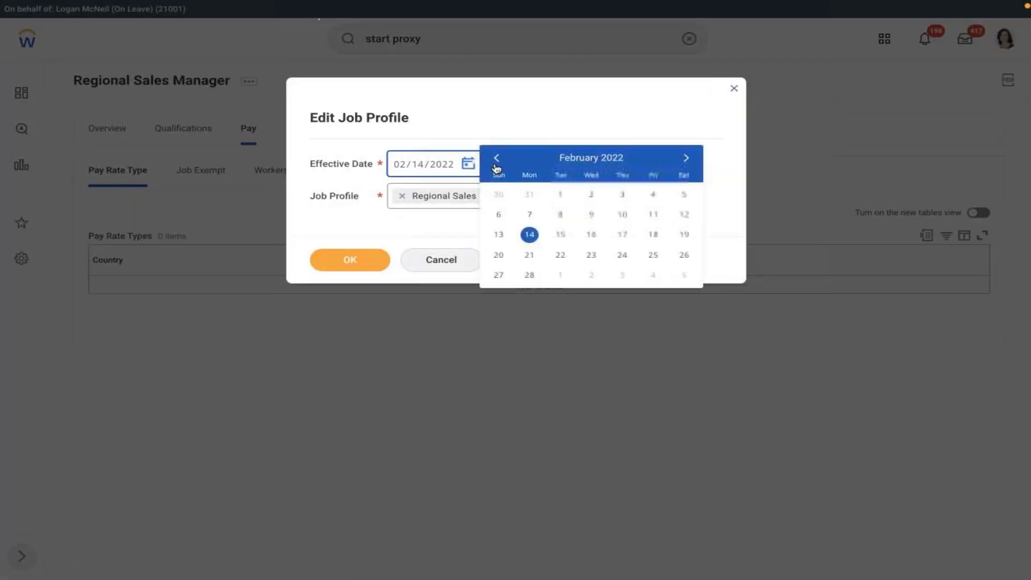
{"action": "left_click", "coordinate": [496, 160]}
{"action": "left_click", "coordinate": [684, 195]}
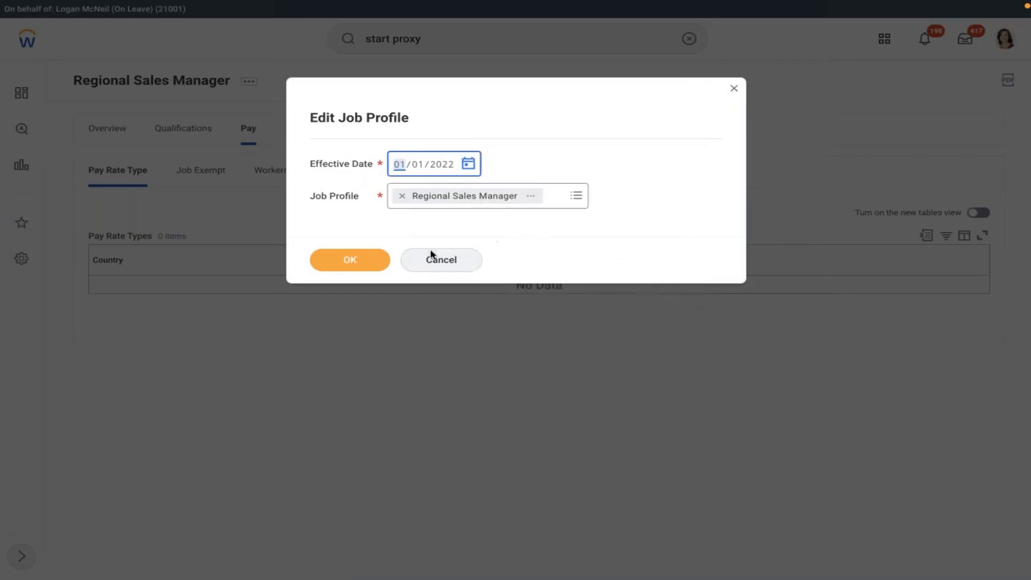
{"action": "left_click", "coordinate": [349, 262]}
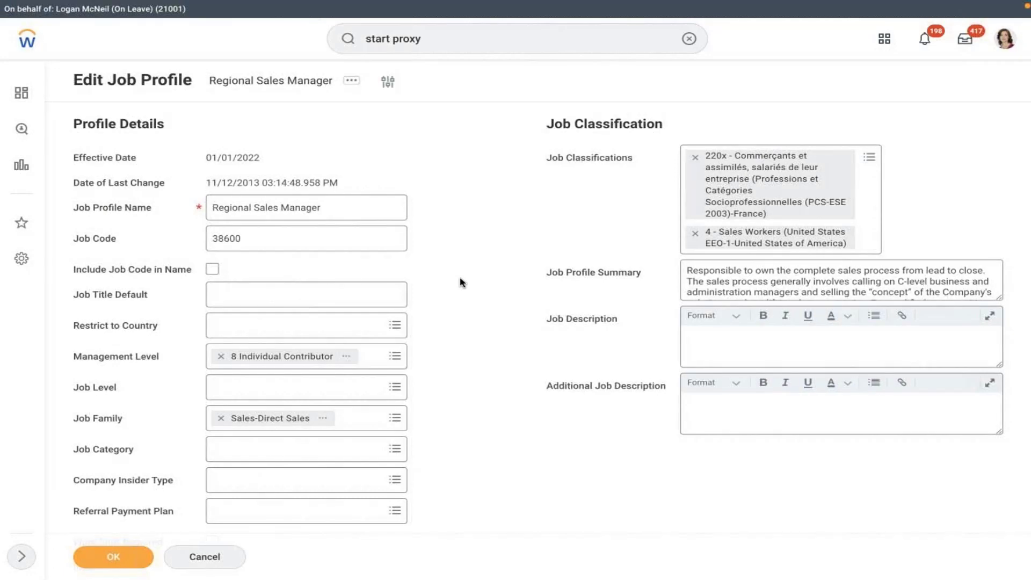
Step: Add a pay rate type row with country United States of America
{"action": "scroll", "coordinate": [460, 282], "scroll_direction": "down", "scroll_amount": 10}
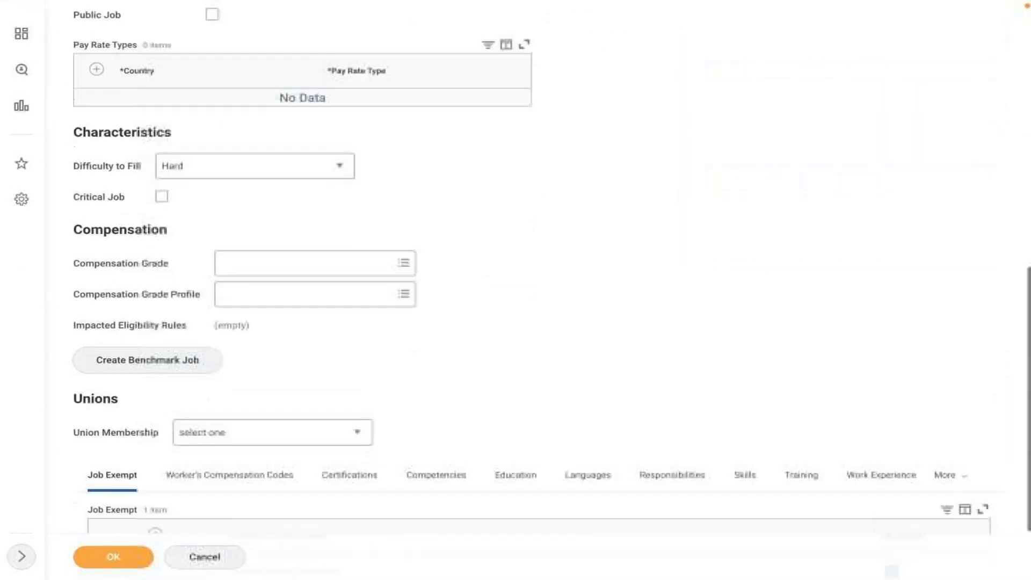
{"action": "scroll", "coordinate": [398, 273], "scroll_direction": "down", "scroll_amount": 2}
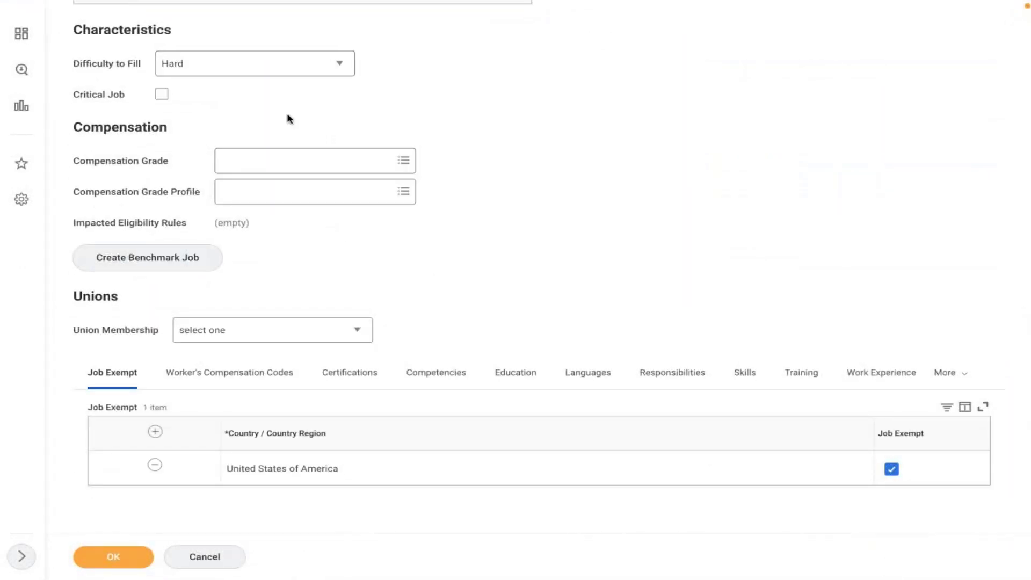
{"action": "scroll", "coordinate": [288, 119], "scroll_direction": "up", "scroll_amount": 3}
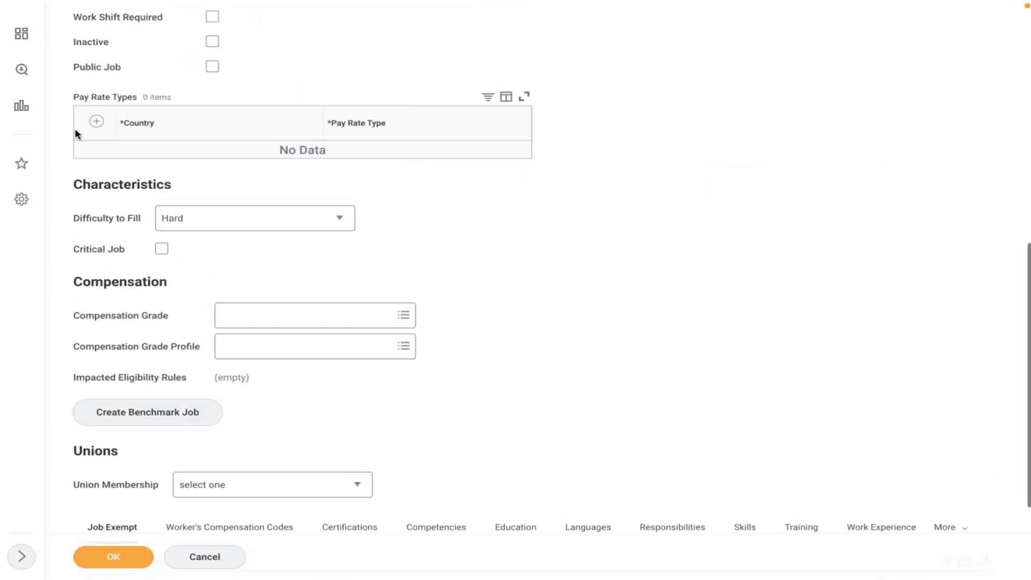
{"action": "left_click", "coordinate": [96, 122]}
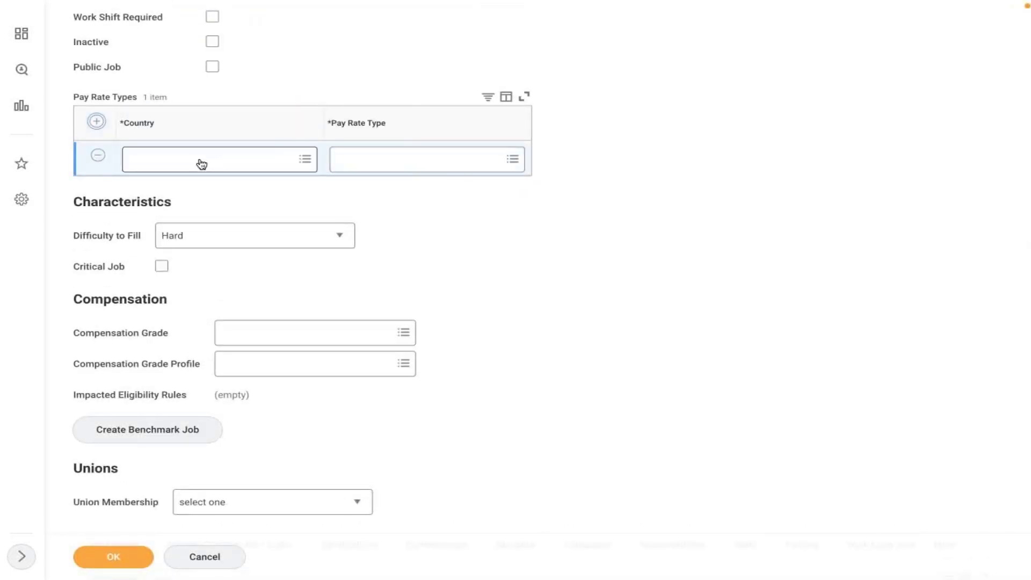
{"action": "left_click", "coordinate": [200, 164]}
{"action": "type", "text": "usa"}
{"action": "key", "text": "Return"}
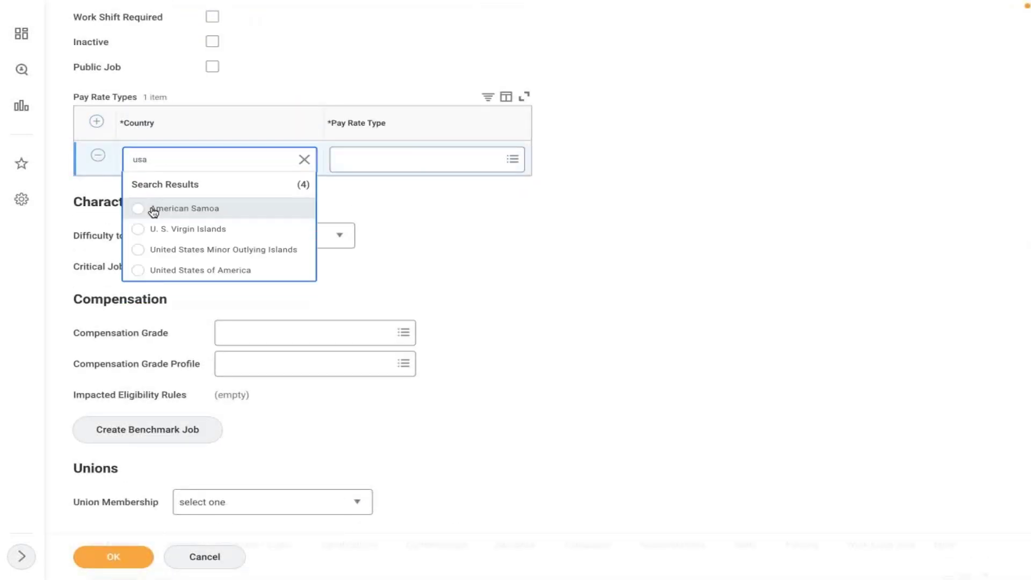
{"action": "left_click", "coordinate": [173, 268]}
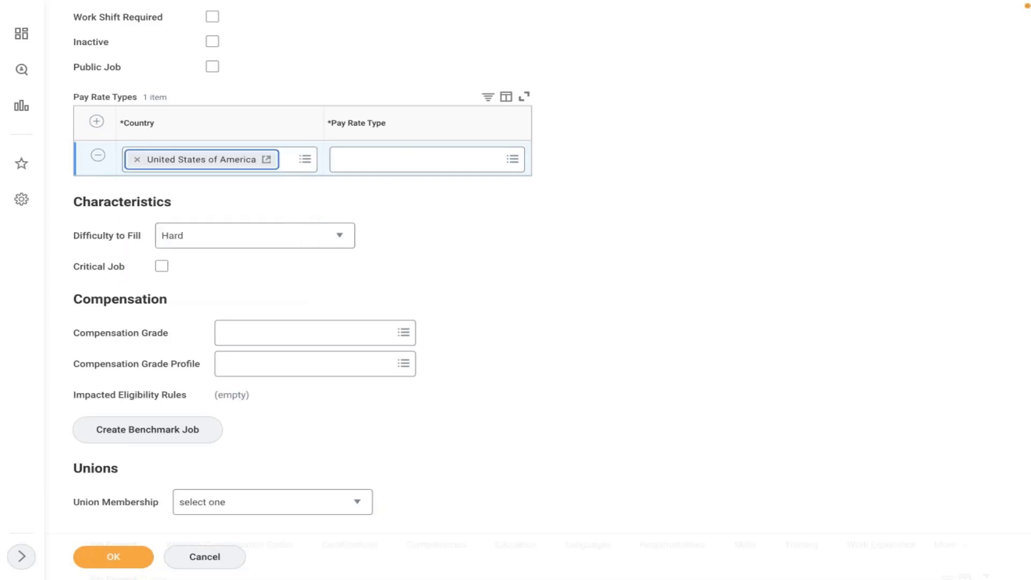
Step: Set the row's pay rate type to Salaried and save the job profile
{"action": "left_click", "coordinate": [379, 162]}
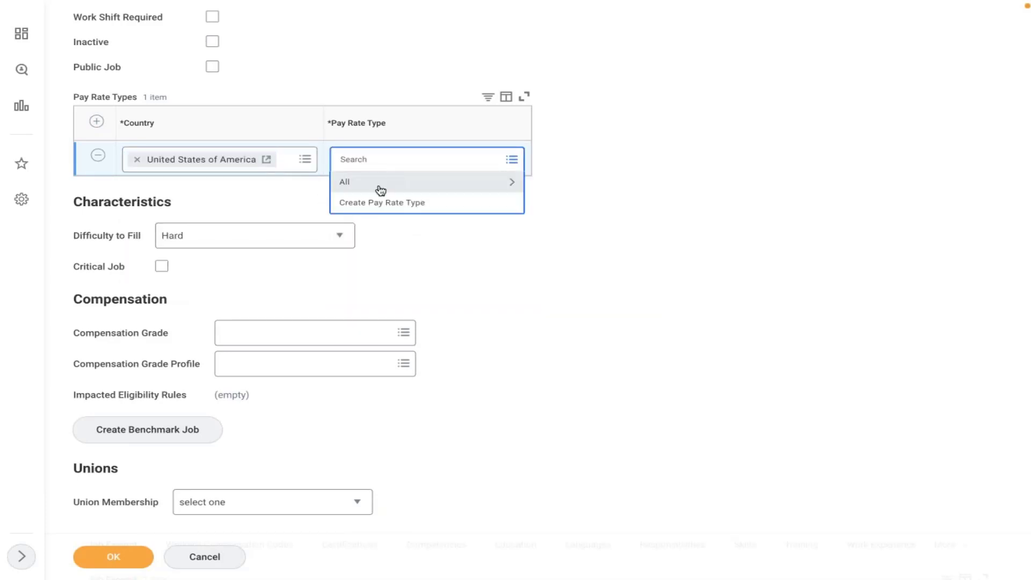
{"action": "left_click", "coordinate": [379, 184]}
{"action": "left_click", "coordinate": [415, 211]}
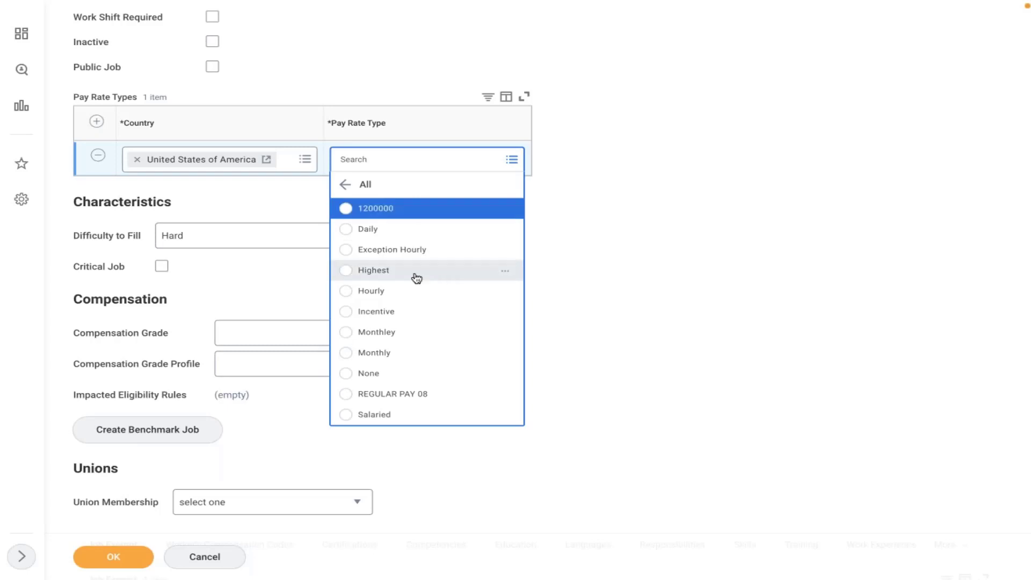
{"action": "left_click", "coordinate": [374, 422]}
{"action": "left_click", "coordinate": [112, 557]}
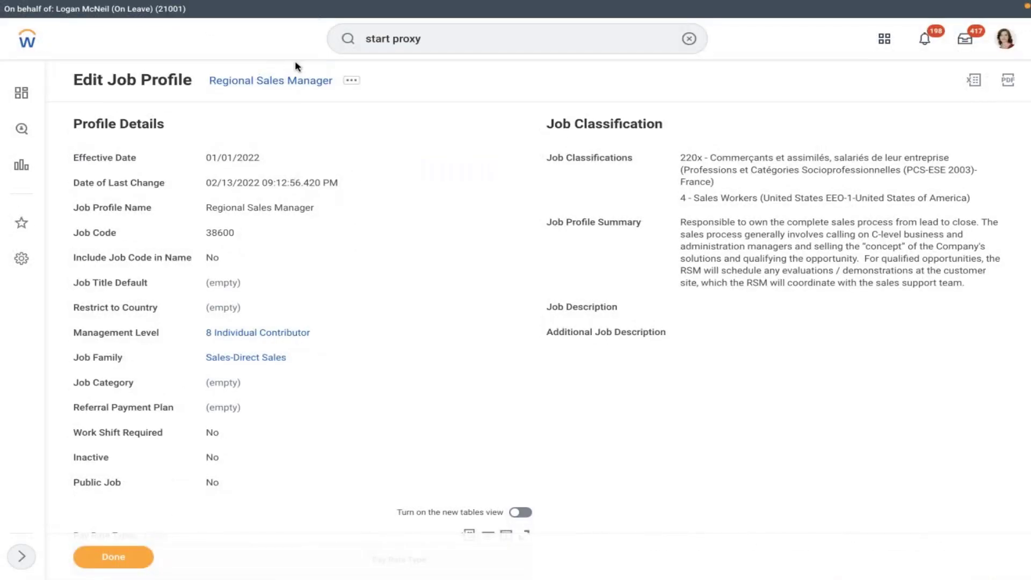
Step: Reopen the sales manager worker's profile via the search and start Change Benefits
{"action": "left_click", "coordinate": [688, 38]}
{"action": "left_click", "coordinate": [626, 35]}
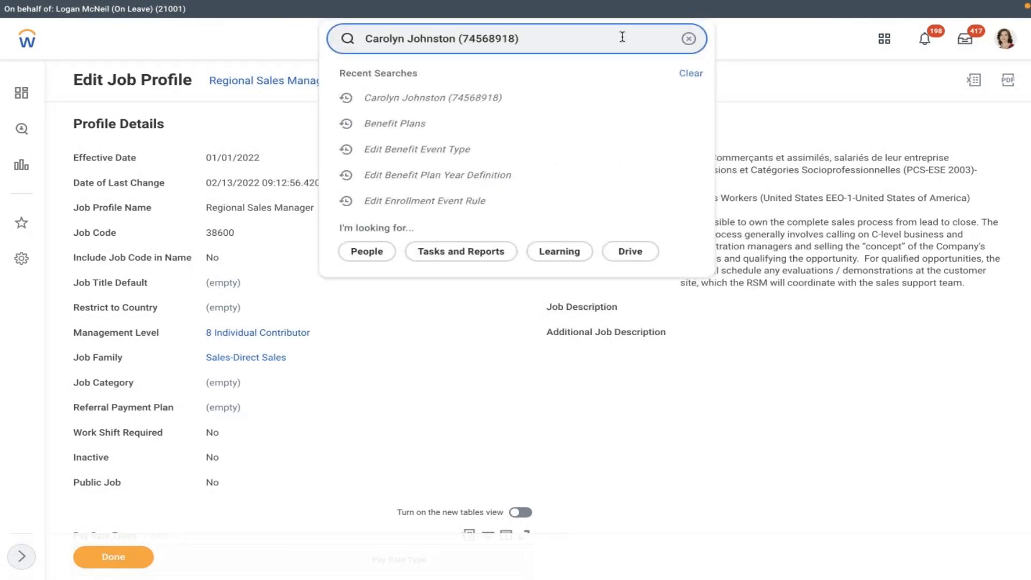
{"action": "left_click", "coordinate": [379, 159]}
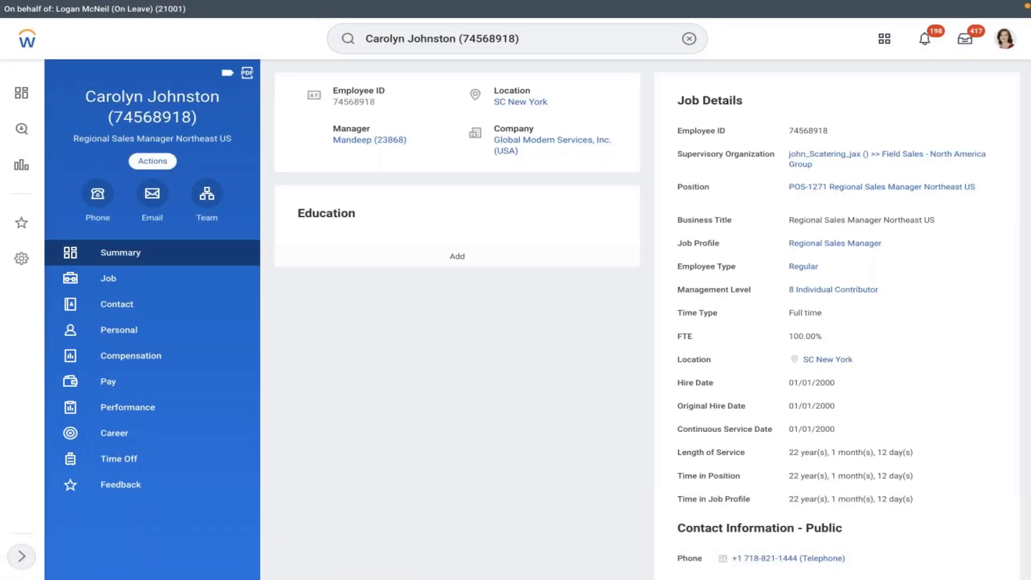
{"action": "left_click", "coordinate": [153, 160]}
{"action": "mouse_move", "coordinate": [209, 294]}
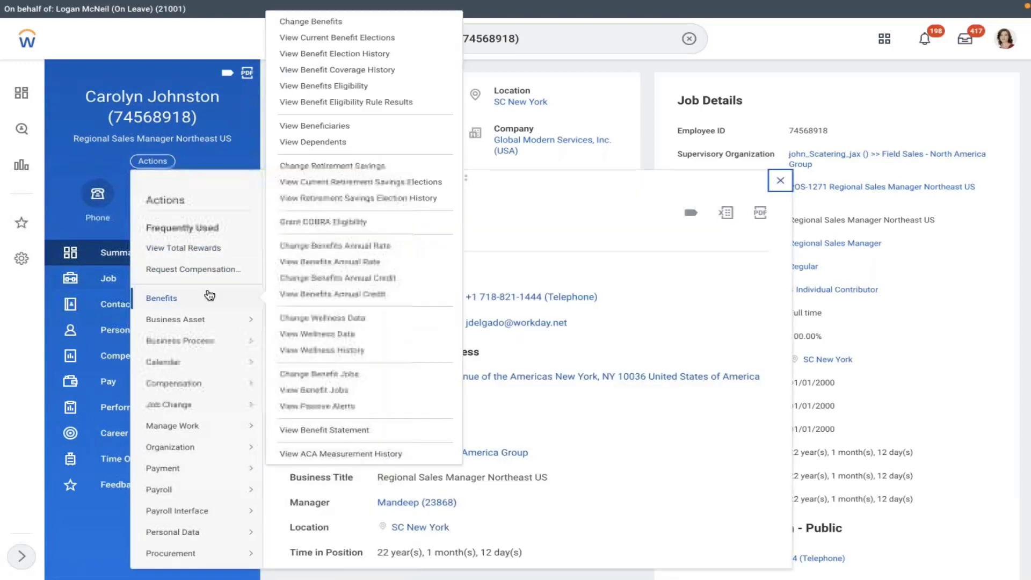
{"action": "left_click", "coordinate": [303, 22]}
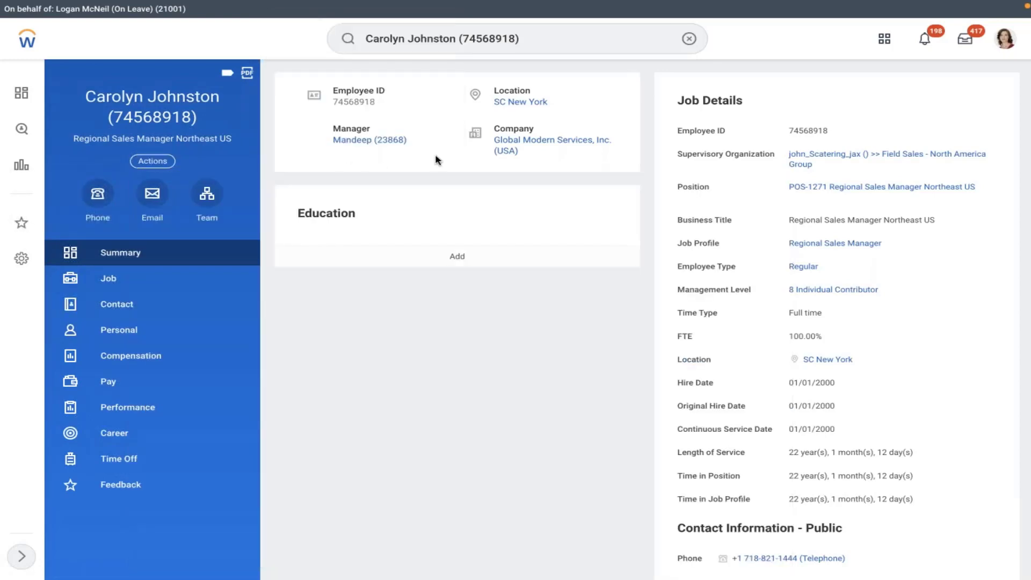
Step: Choose reason AMD - Retirement Savings Account with coverage start 02/10/2022, submit-by 03/11/2022
{"action": "left_click", "coordinate": [330, 132]}
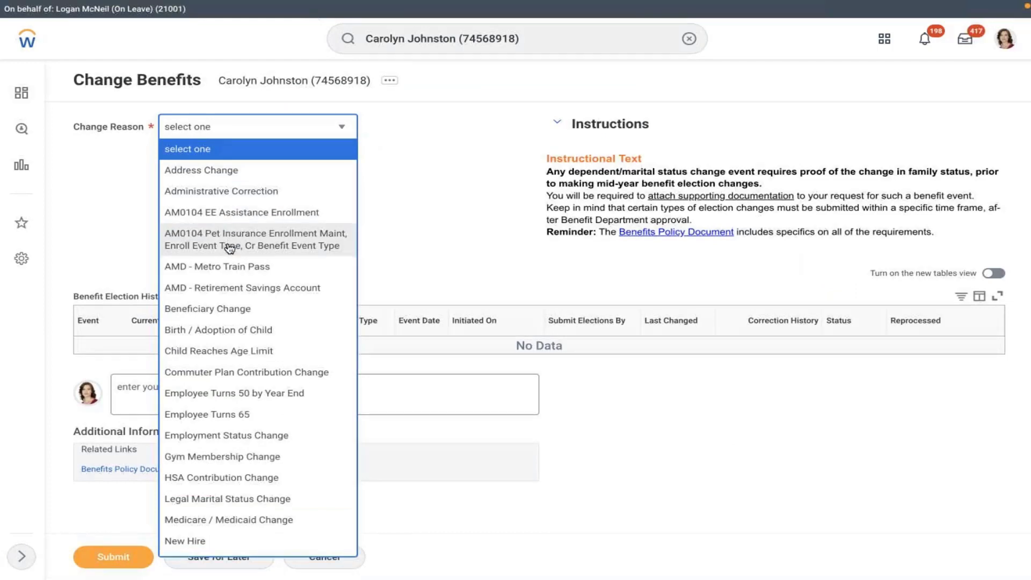
{"action": "left_click", "coordinate": [204, 288]}
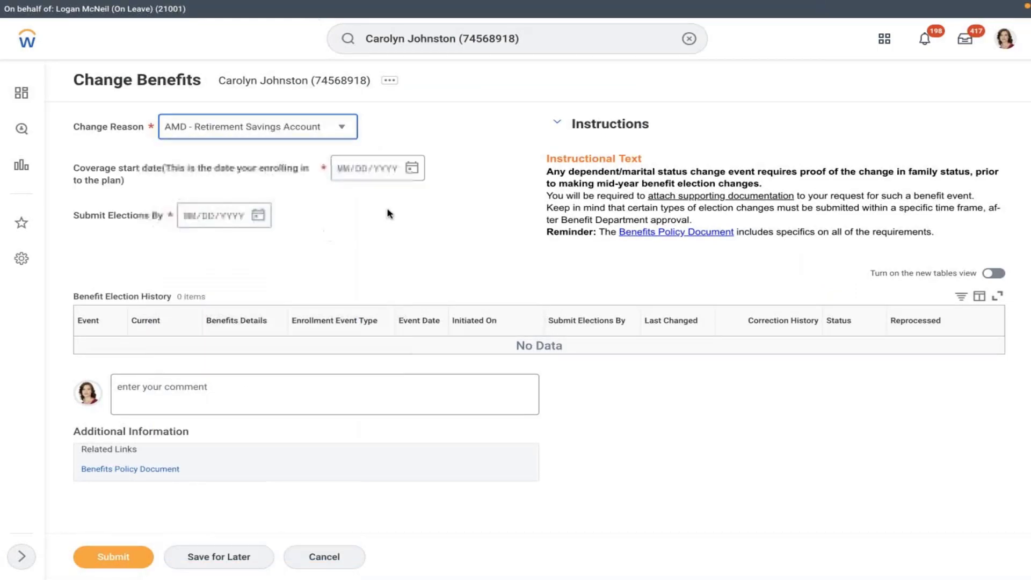
{"action": "left_click", "coordinate": [411, 168]}
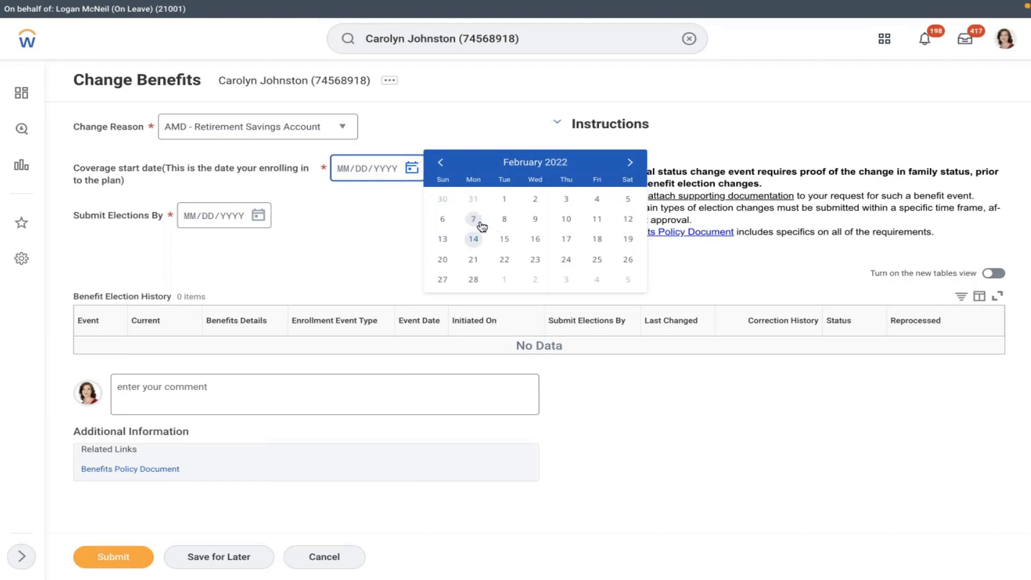
{"action": "left_click", "coordinate": [565, 220]}
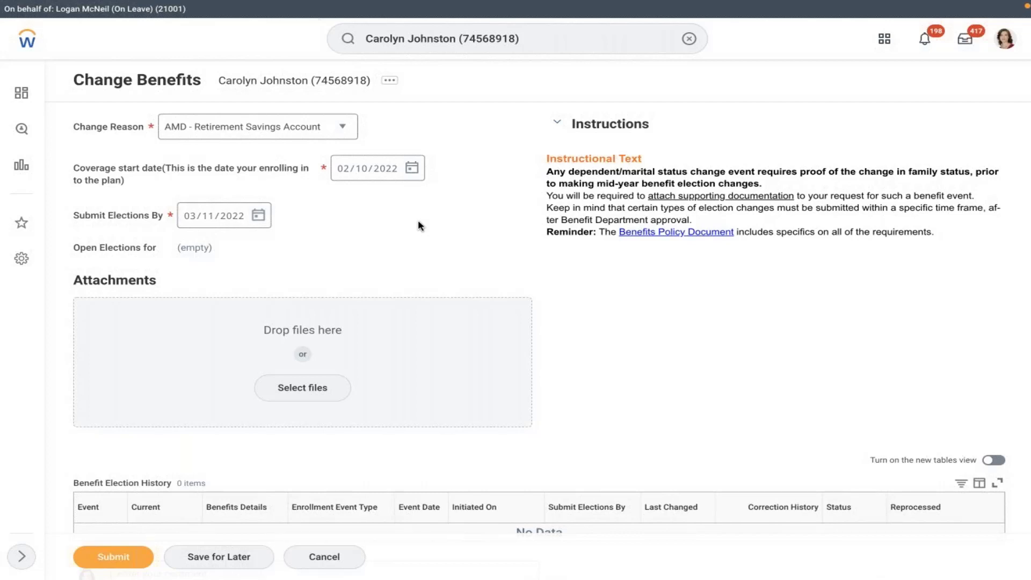
Step: Go to the proxied worker's own profile, discarding the unsaved benefits change
{"action": "left_click", "coordinate": [1004, 38]}
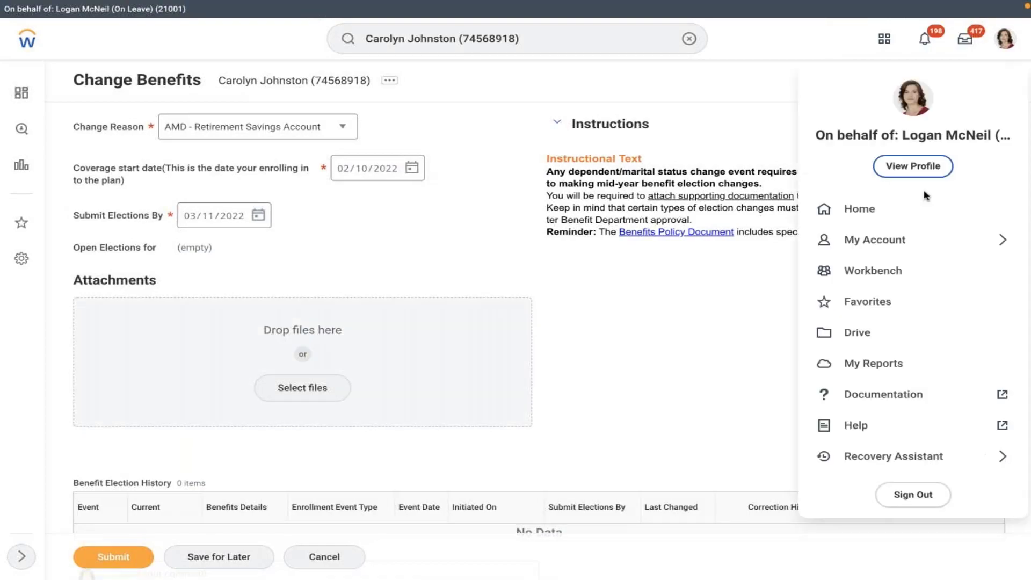
{"action": "left_click", "coordinate": [913, 165]}
{"action": "left_click", "coordinate": [430, 326]}
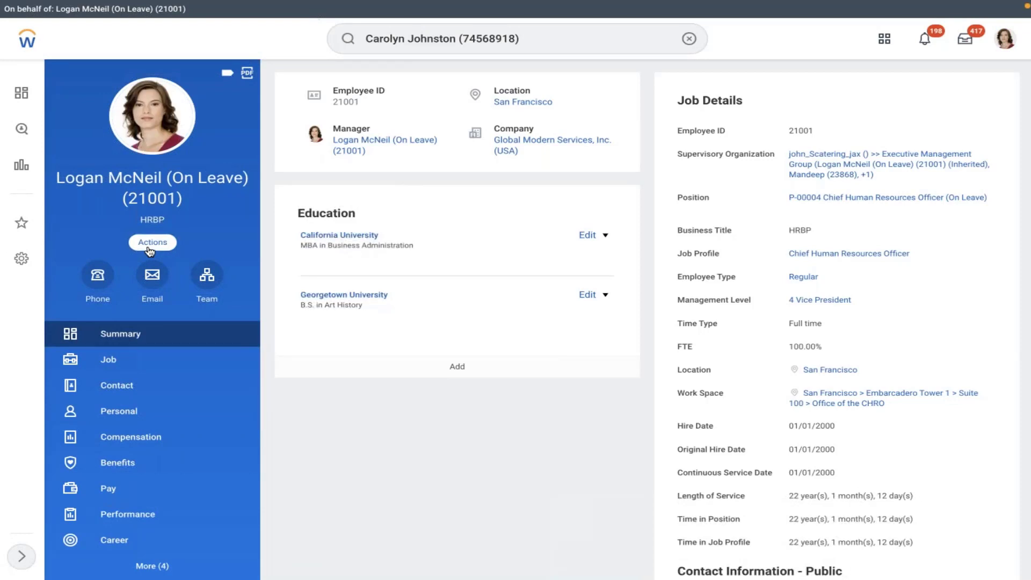
Step: Start Change Benefits with AMD - Retirement Savings Account from 02/11/2022, showing AMD 401K offered
{"action": "left_click", "coordinate": [153, 242]}
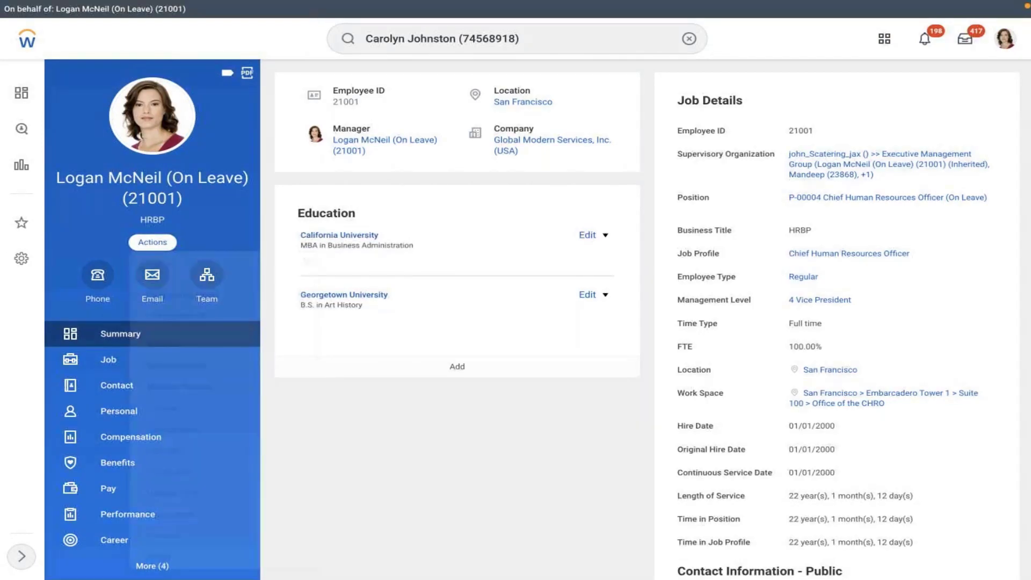
{"action": "left_click", "coordinate": [185, 336]}
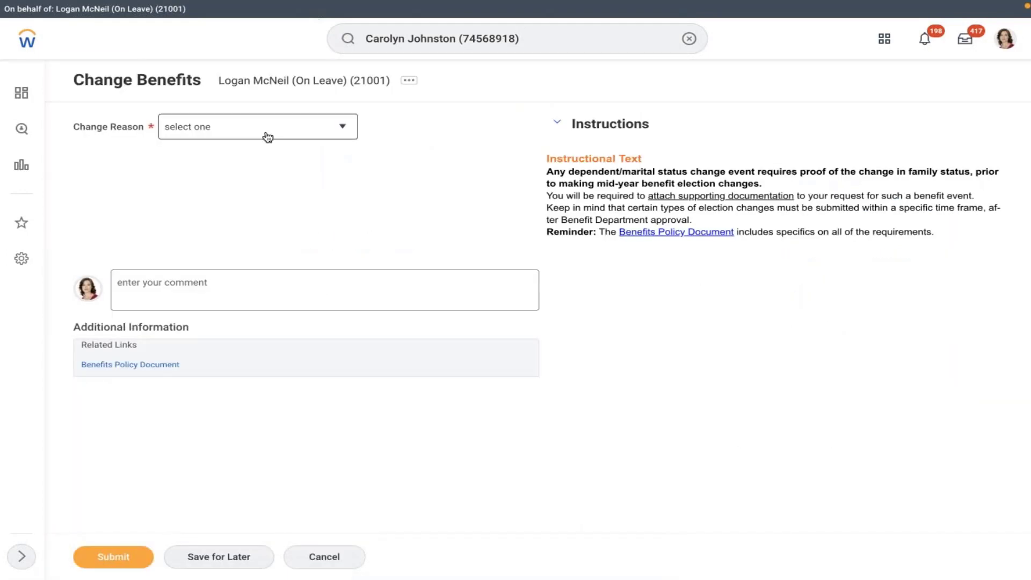
{"action": "left_click", "coordinate": [267, 137]}
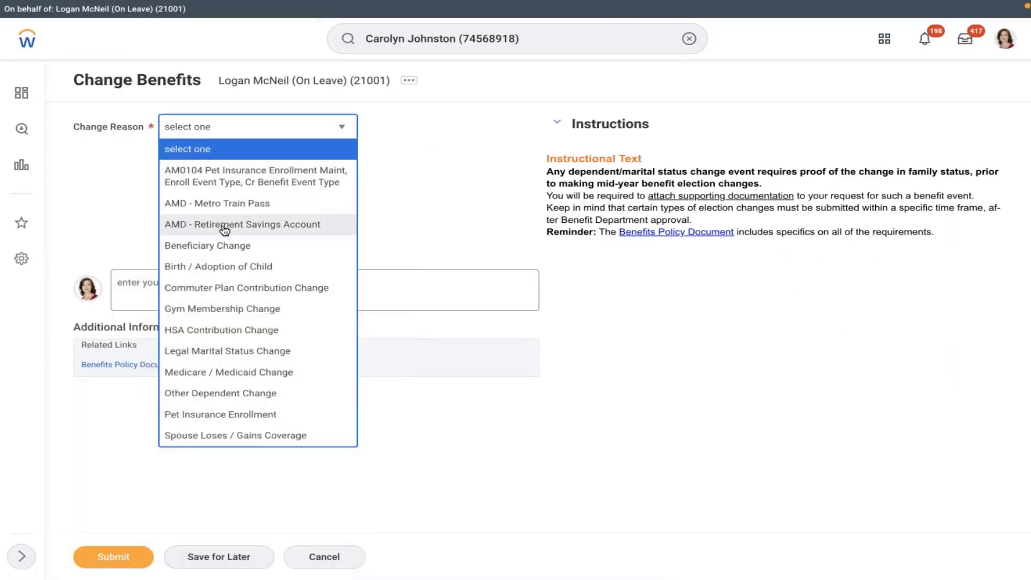
{"action": "left_click", "coordinate": [224, 230]}
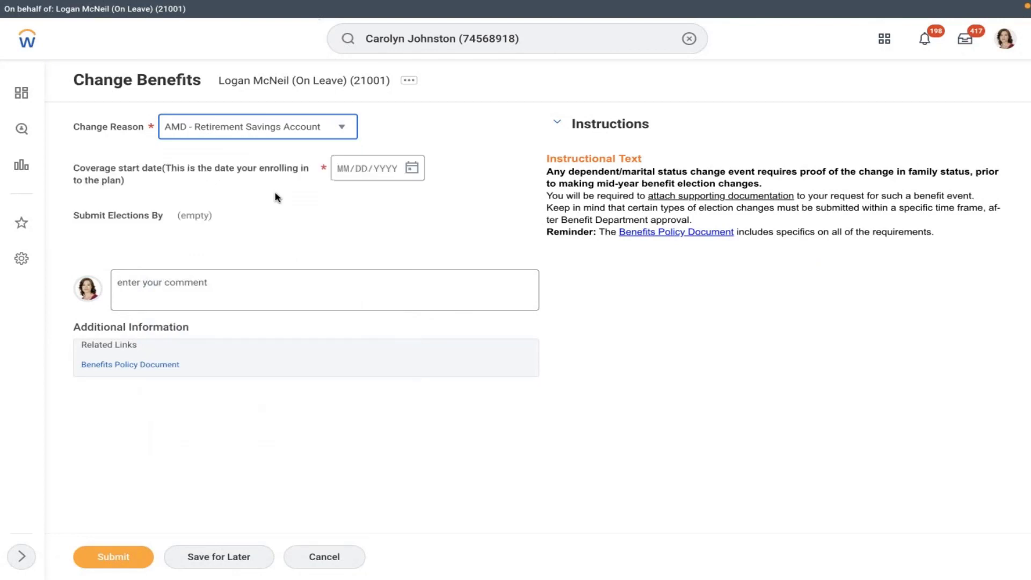
{"action": "left_click", "coordinate": [417, 172]}
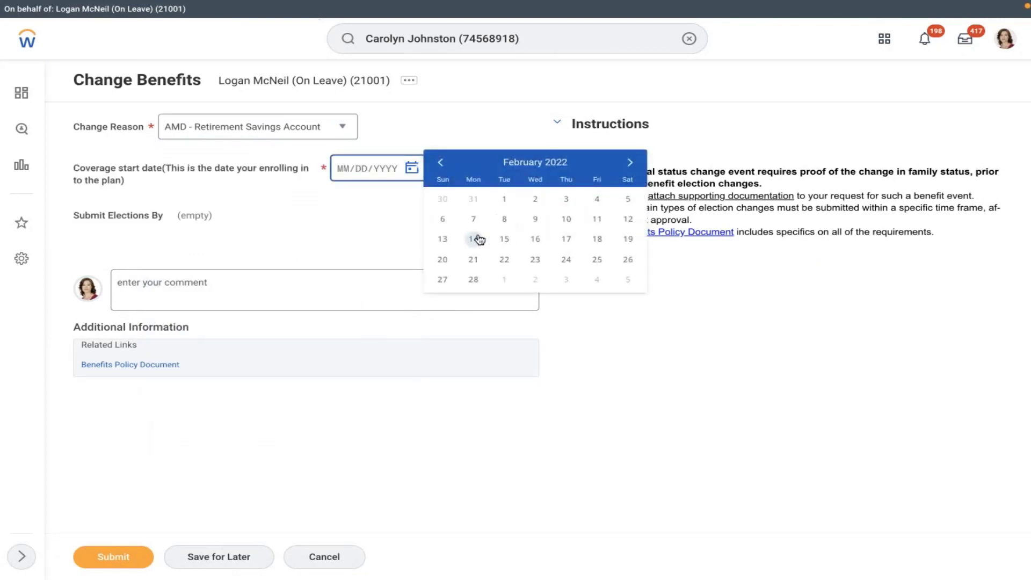
{"action": "left_click", "coordinate": [596, 219]}
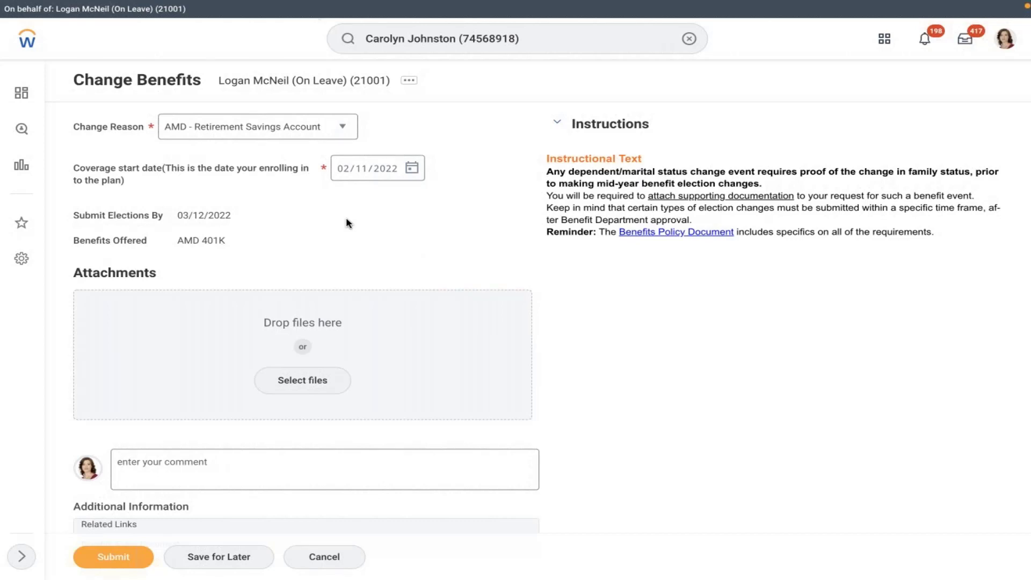
Step: Search for another worker by first name, open their profile, and discard the change
{"action": "left_click", "coordinate": [689, 38]}
{"action": "left_click", "coordinate": [518, 41]}
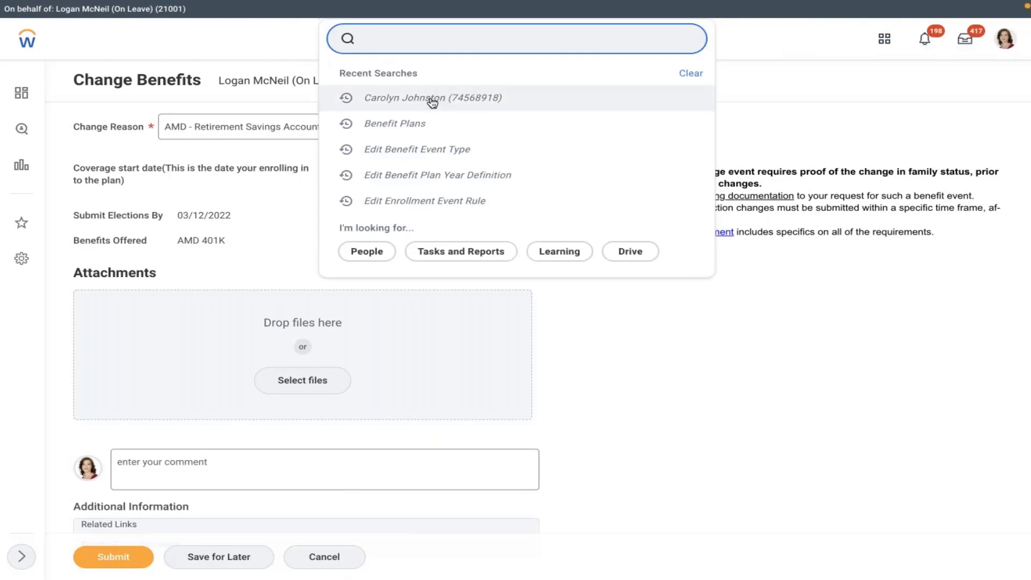
{"action": "type", "text": "john"}
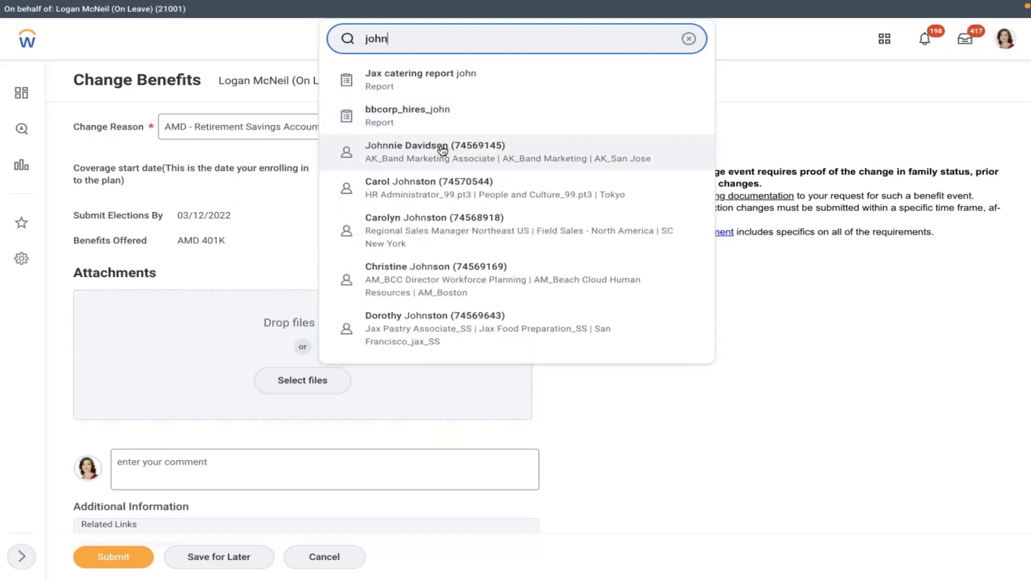
{"action": "left_click", "coordinate": [441, 148]}
{"action": "left_click", "coordinate": [427, 322]}
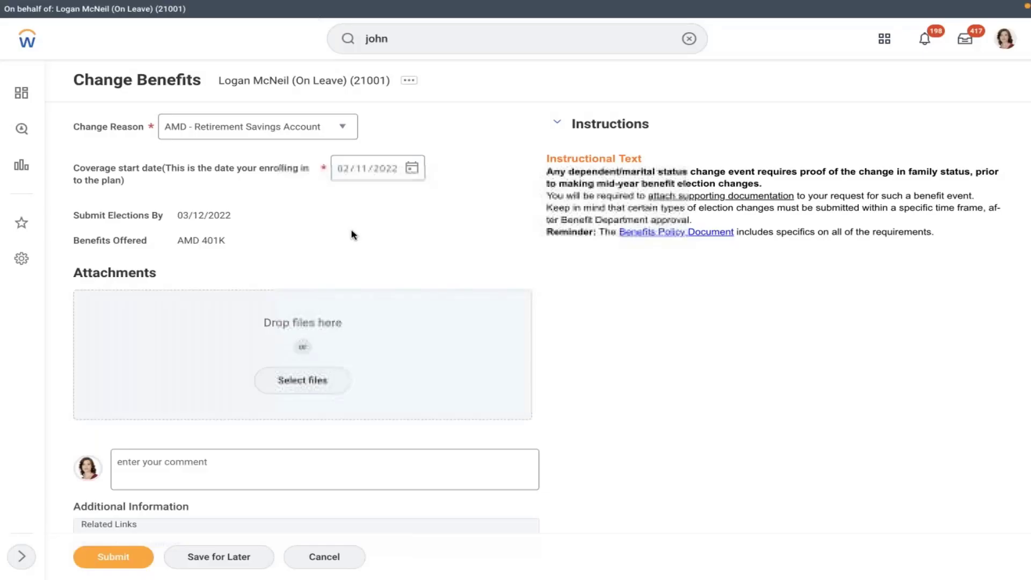
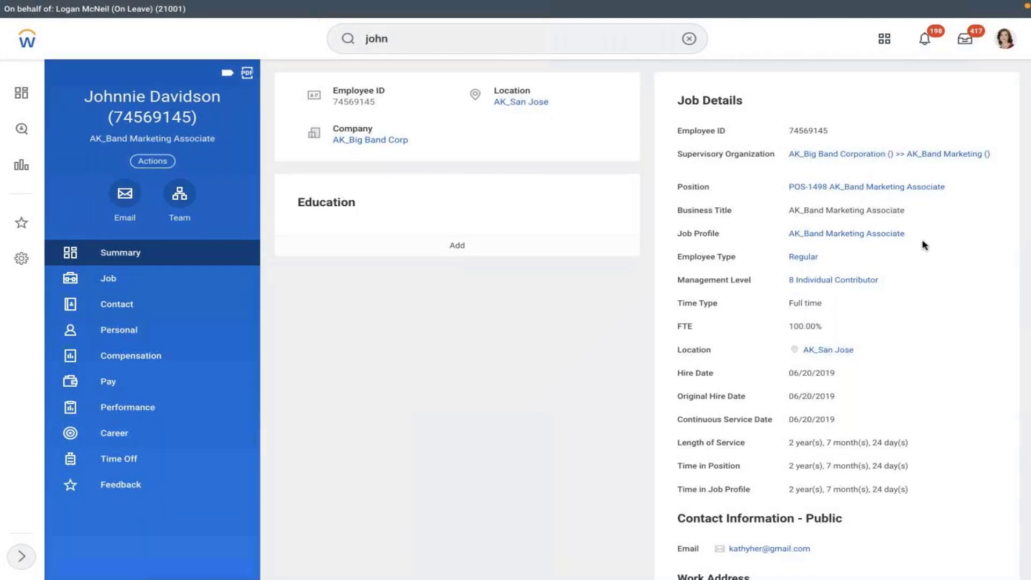
Step: Show the AK_Band Marketing Associate job profile's pay details and begin editing the job profile
{"action": "left_click", "coordinate": [846, 233]}
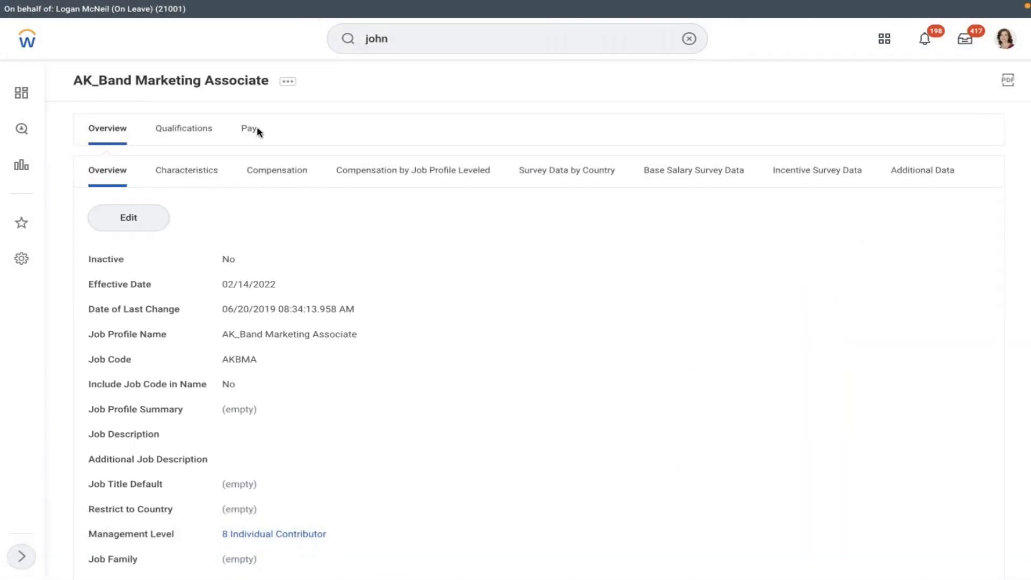
{"action": "left_click", "coordinate": [245, 130]}
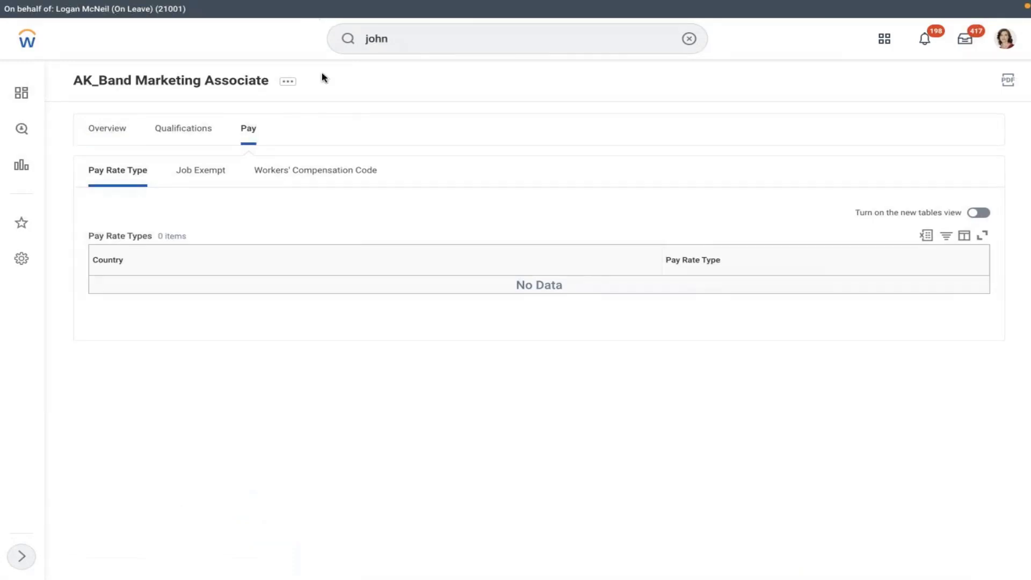
{"action": "left_click", "coordinate": [288, 82]}
{"action": "mouse_move", "coordinate": [397, 129]}
{"action": "left_click", "coordinate": [461, 148]}
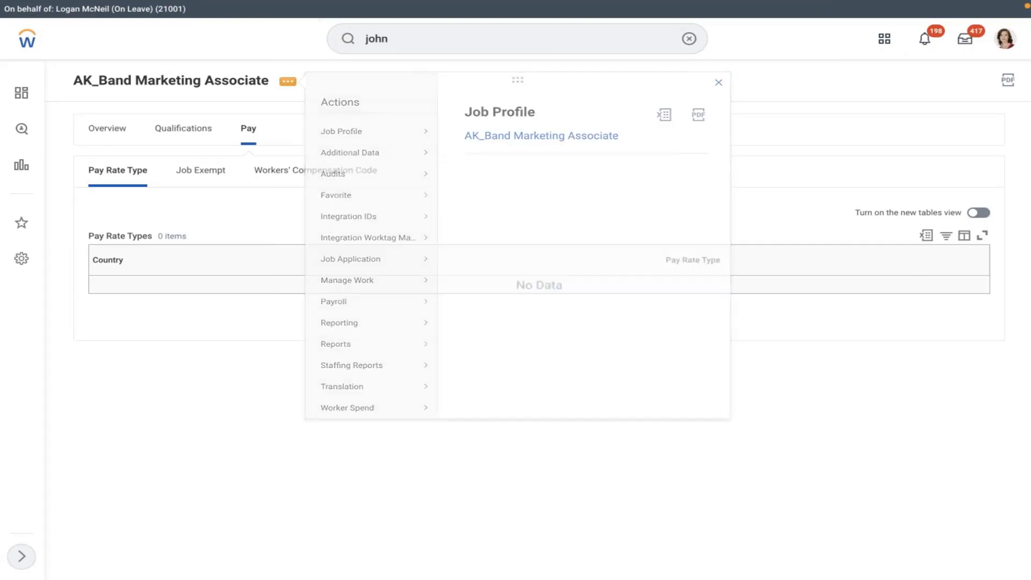
Step: Close the editor without changes and show Job Exempt status: United States of America, Yes
{"action": "left_click", "coordinate": [468, 164]}
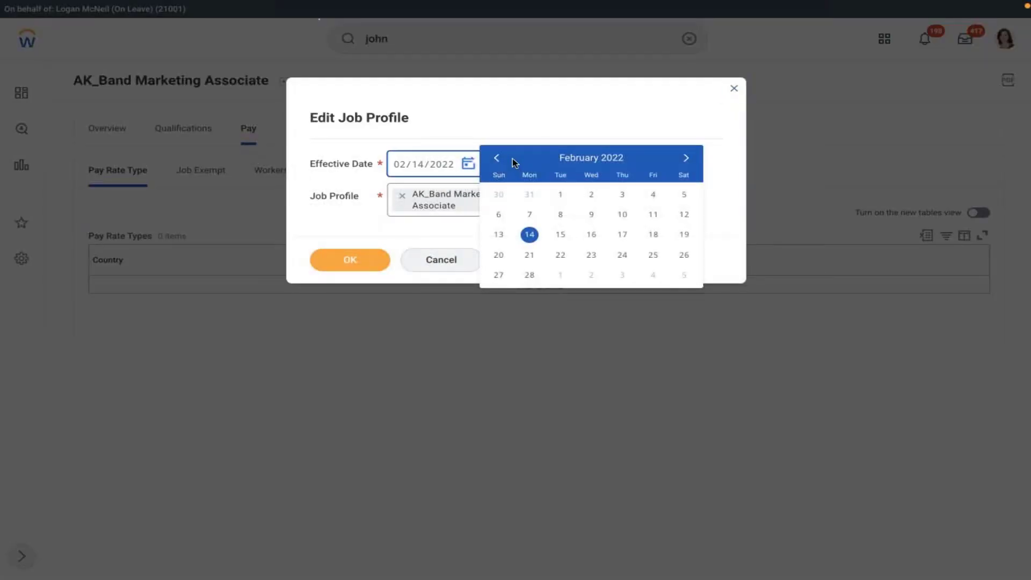
{"action": "left_click", "coordinate": [496, 158]}
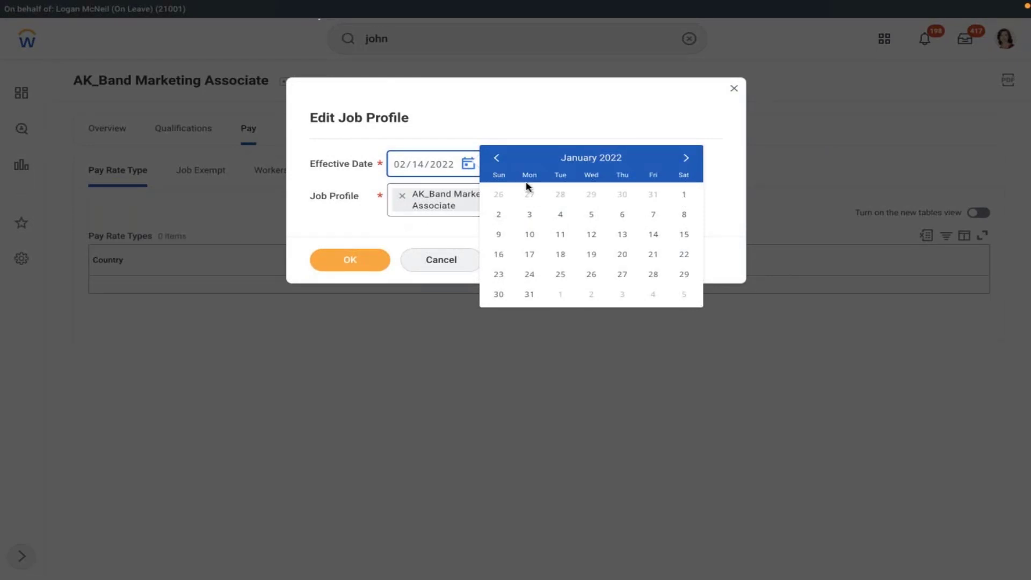
{"action": "left_click", "coordinate": [733, 88]}
{"action": "left_click", "coordinate": [733, 88]}
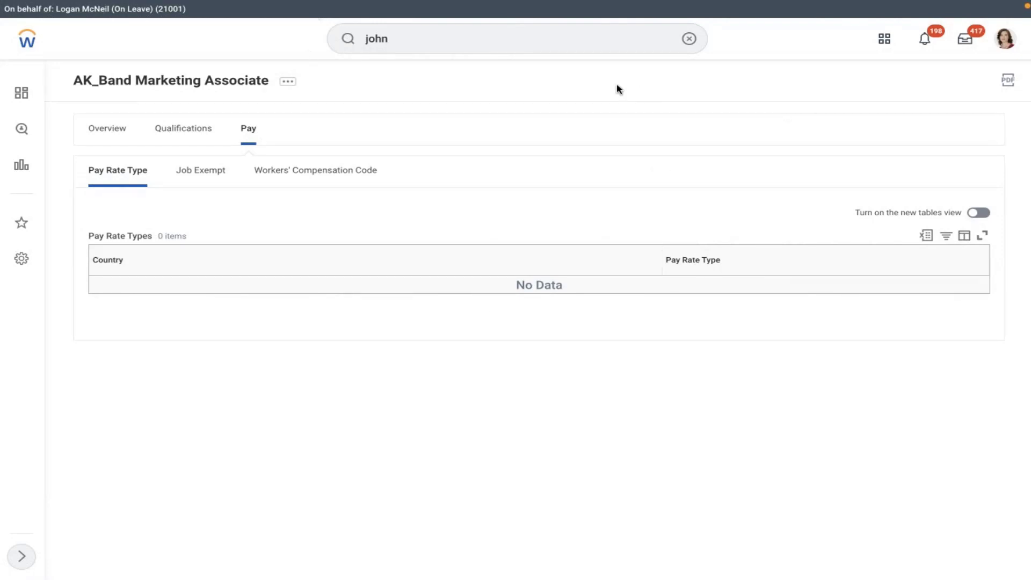
{"action": "left_click", "coordinate": [199, 171]}
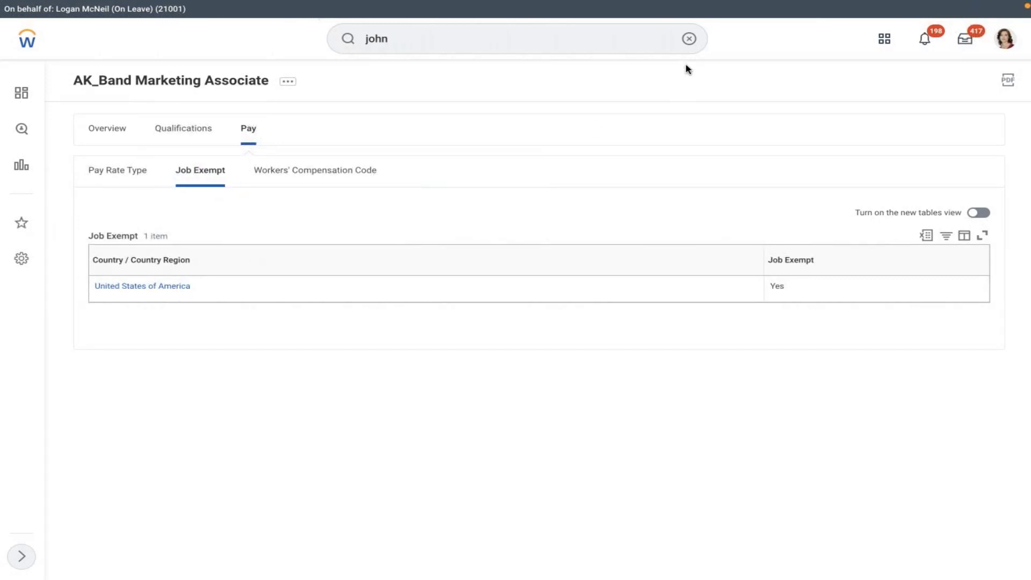
Step: Search for the AK_Band Marketing Associate worker by first name and open their profile
{"action": "left_click", "coordinate": [689, 39]}
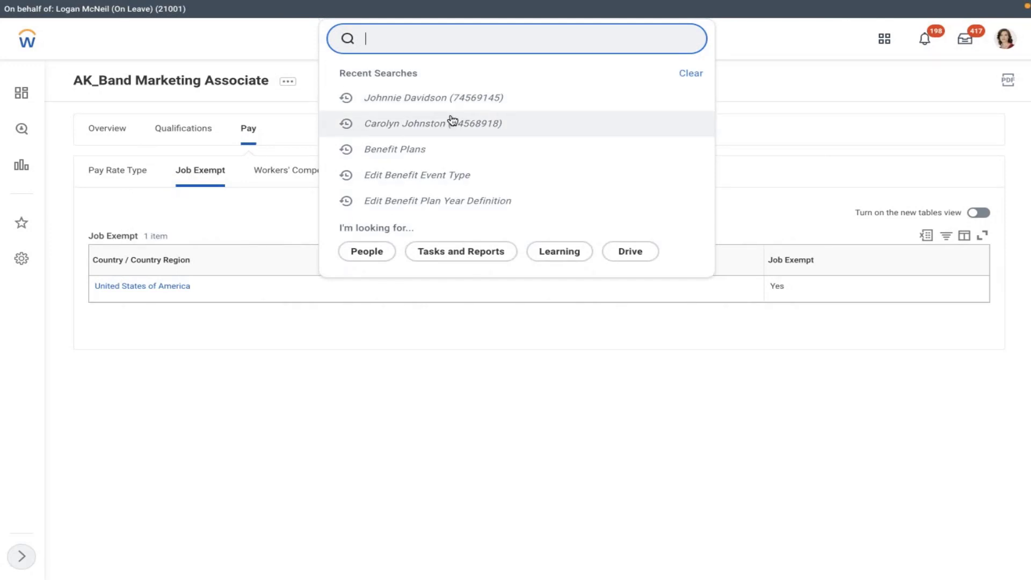
{"action": "key", "text": "Escape"}
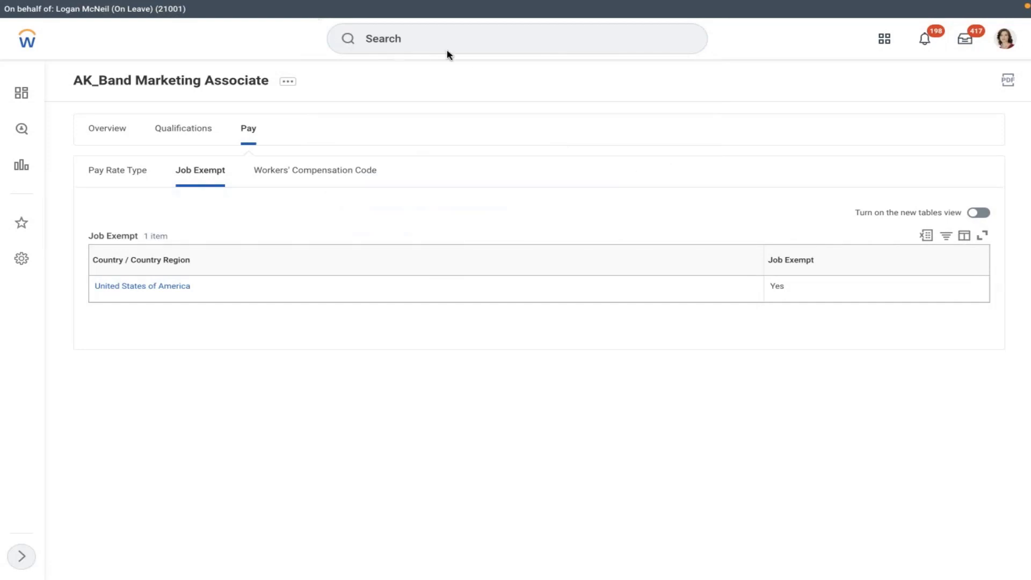
{"action": "left_click", "coordinate": [404, 35]}
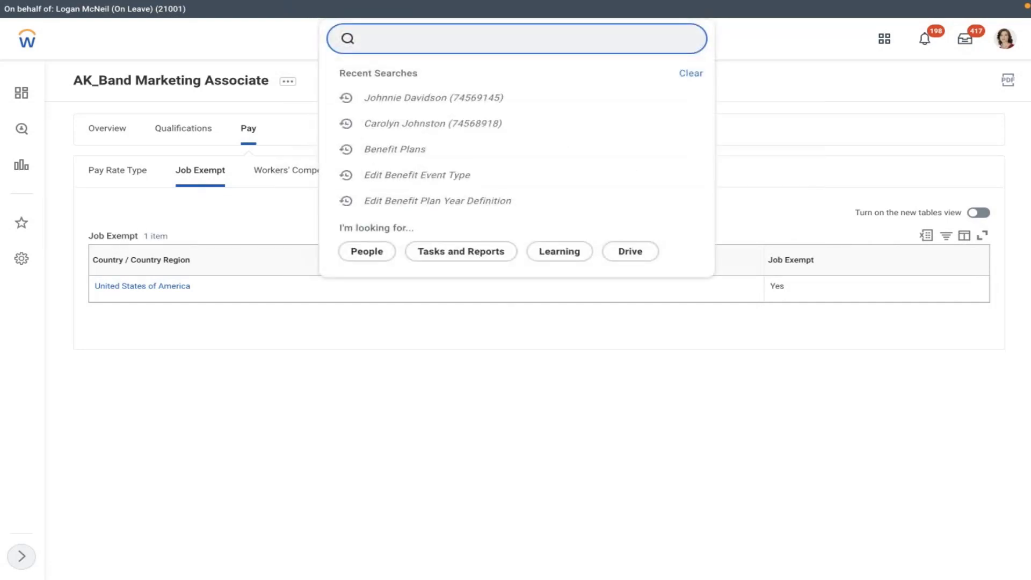
{"action": "key", "text": "Escape"}
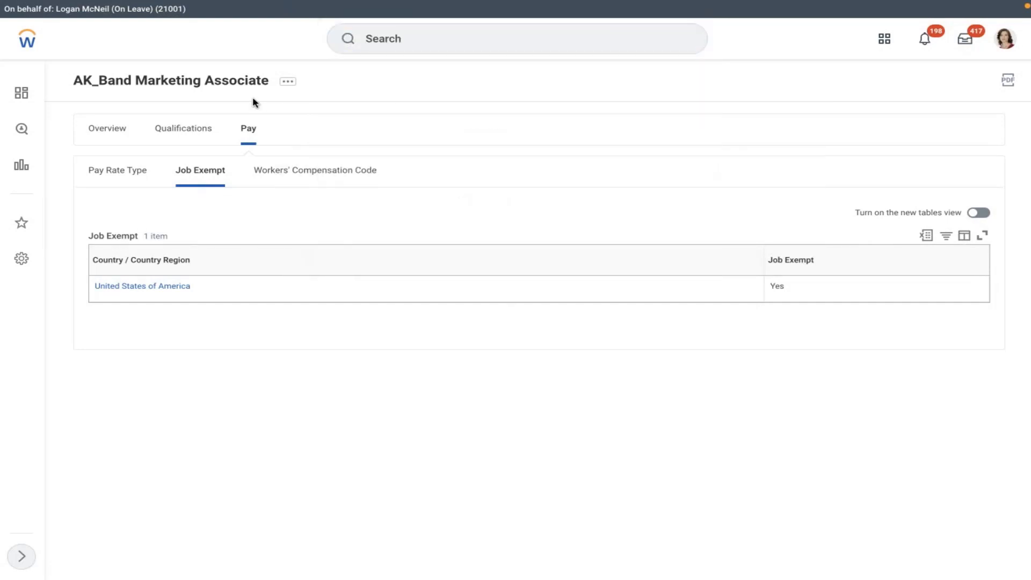
{"action": "left_click", "coordinate": [380, 52]}
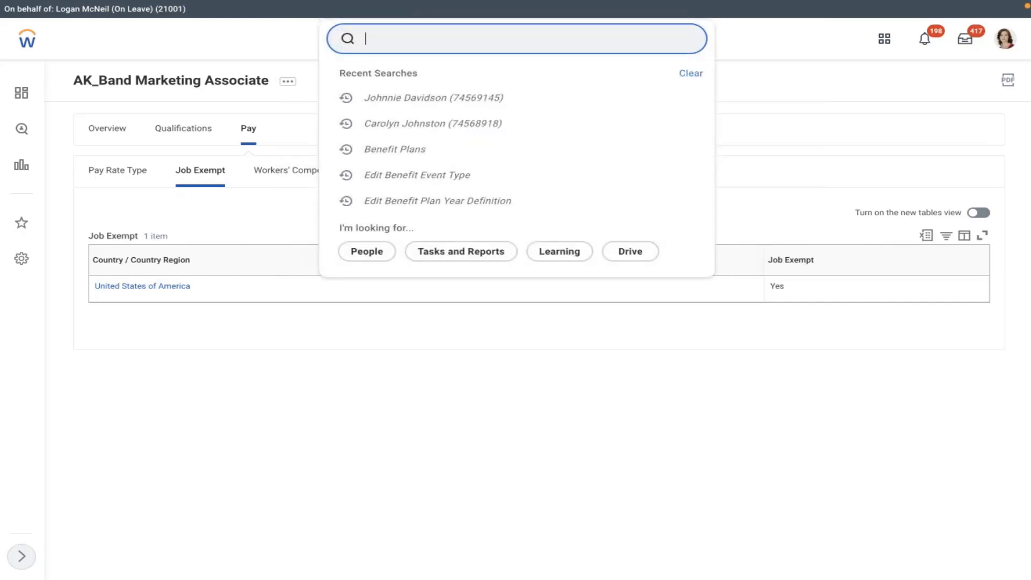
{"action": "type", "text": "johnnie"}
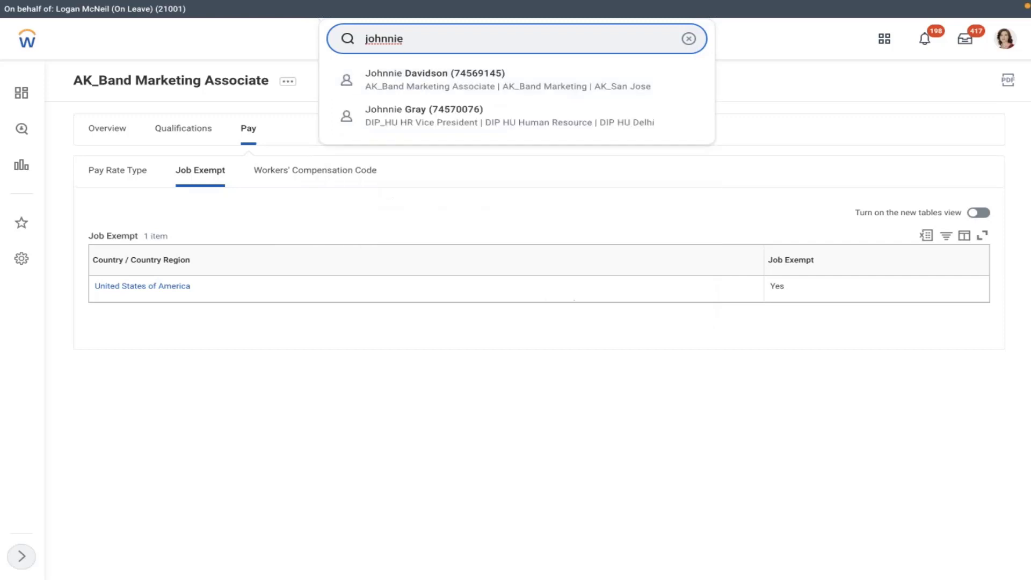
{"action": "left_click", "coordinate": [462, 76]}
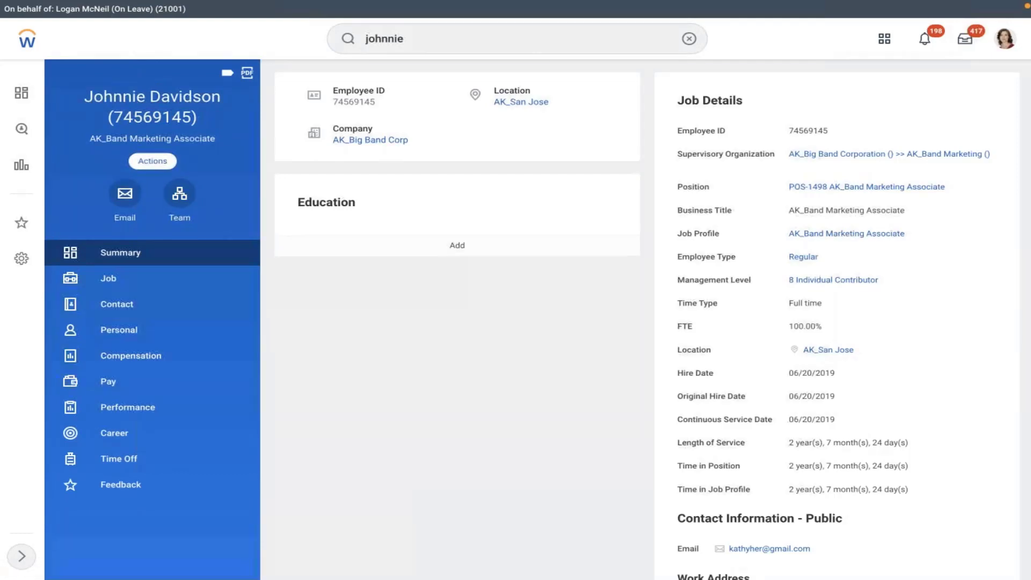
{"action": "left_click", "coordinate": [153, 161]}
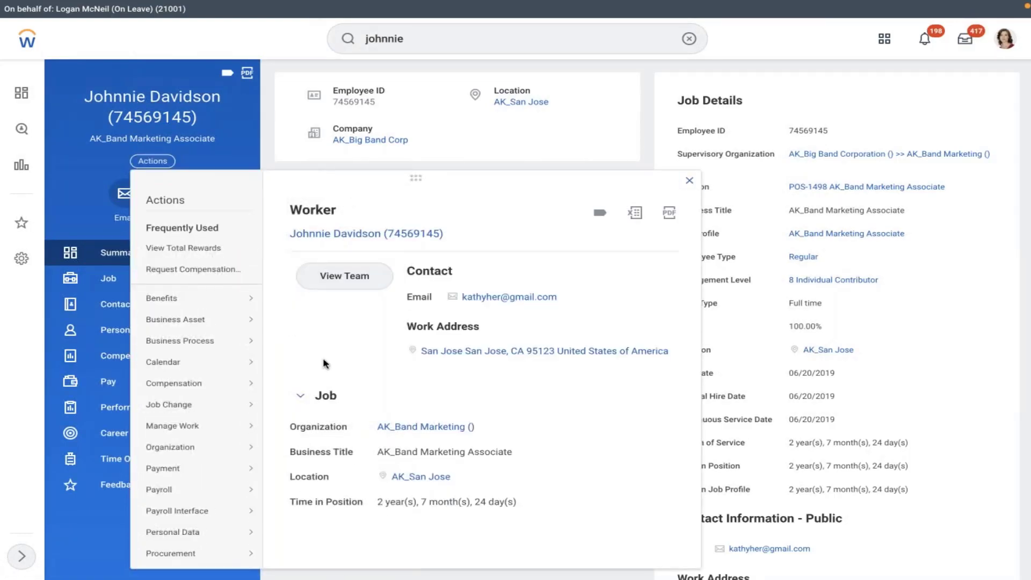
{"action": "scroll", "coordinate": [323, 363], "scroll_direction": "down", "scroll_amount": 10}
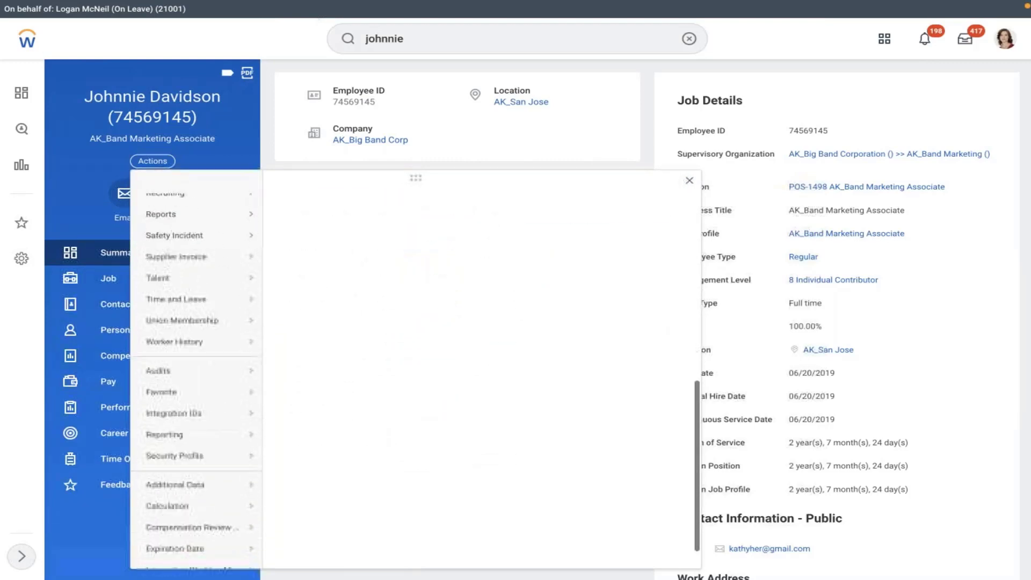
{"action": "scroll", "coordinate": [243, 356], "scroll_direction": "down", "scroll_amount": 2}
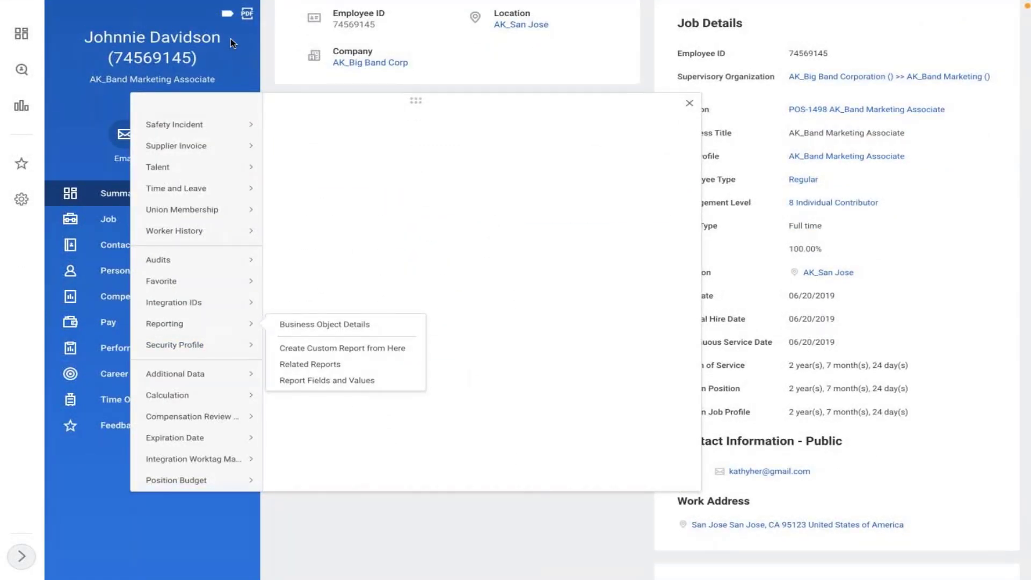
{"action": "left_click_drag", "start_coordinate": [232, 42], "coordinate": [83, 37]}
{"action": "key", "text": "ctrl+c"}
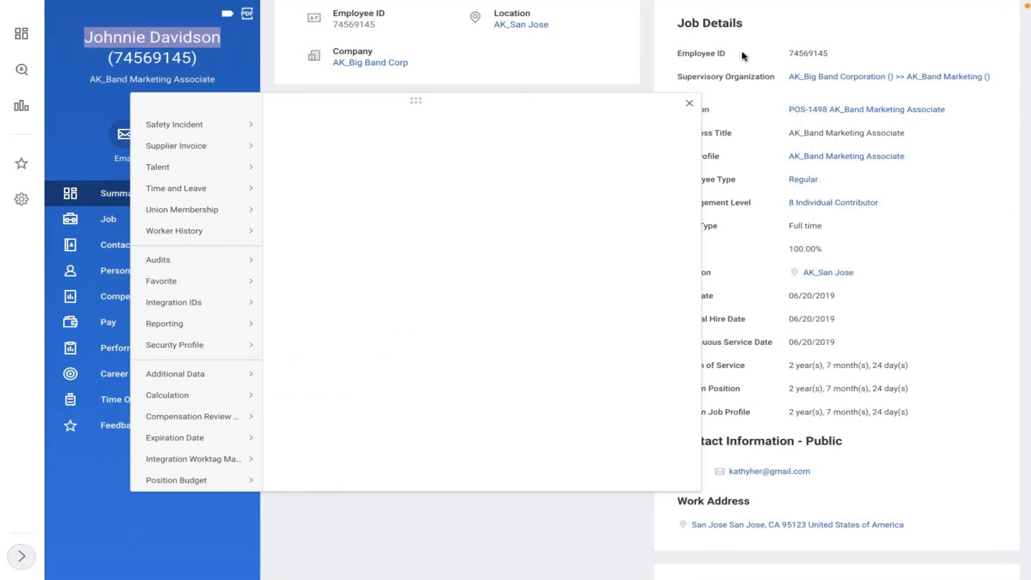
{"action": "left_click", "coordinate": [644, 61]}
{"action": "scroll", "coordinate": [644, 61], "scroll_direction": "up", "scroll_amount": 1}
{"action": "scroll", "coordinate": [644, 61], "scroll_direction": "up", "scroll_amount": 2}
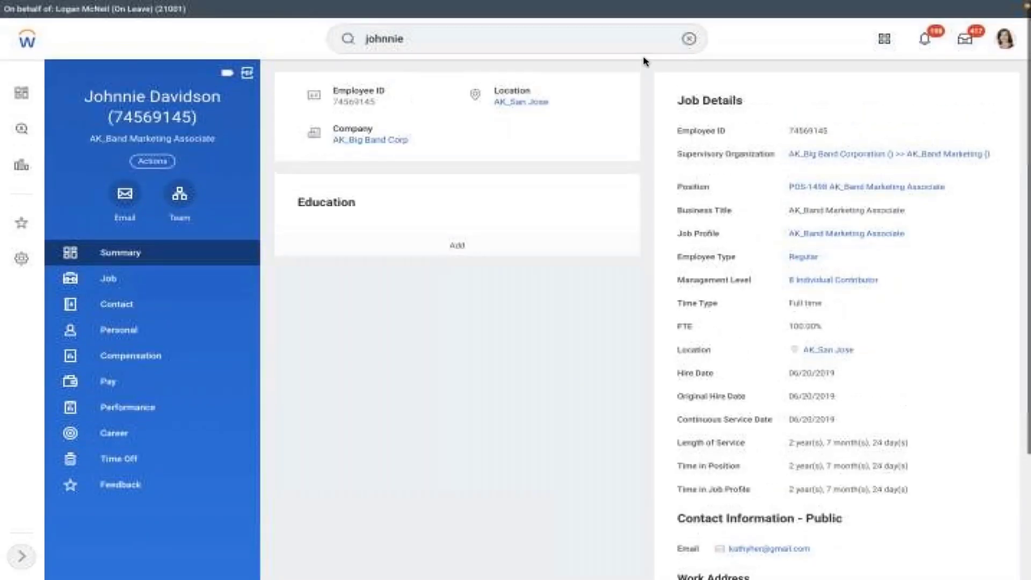
{"action": "left_click", "coordinate": [686, 37]}
Step: Open Start Proxy with the copied worker's name in Act As, then search 'edit ben event'
{"action": "type", "text": "start prox"}
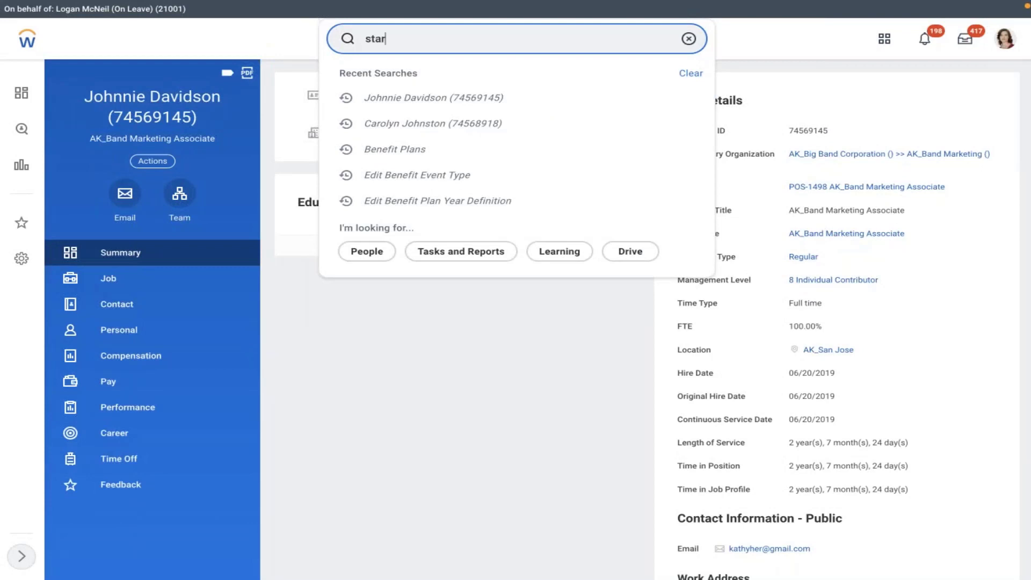
{"action": "type", "text": "y"}
{"action": "left_click", "coordinate": [395, 71]}
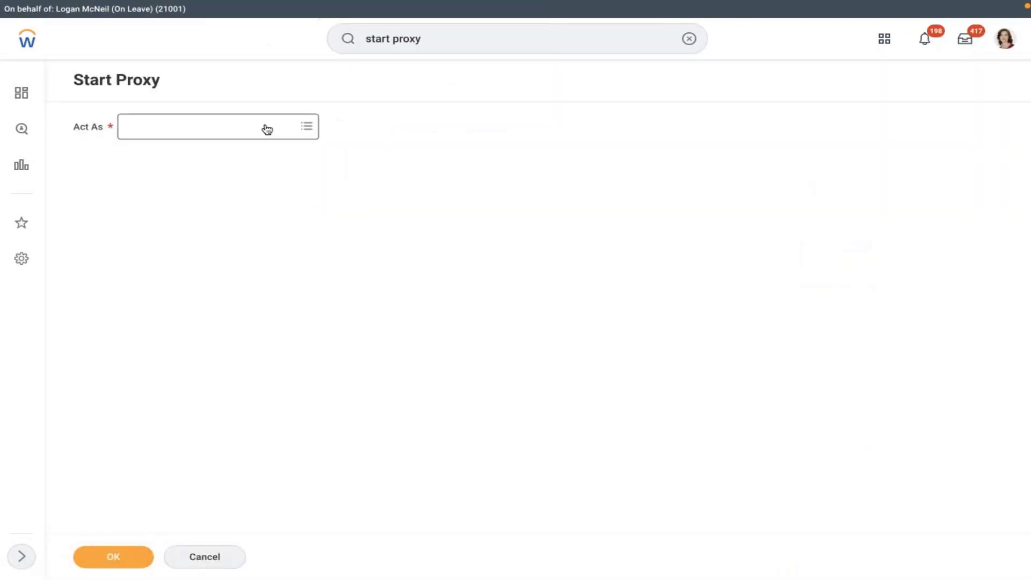
{"action": "left_click", "coordinate": [267, 128]}
{"action": "key", "text": "ctrl+v"}
{"action": "key", "text": "Return"}
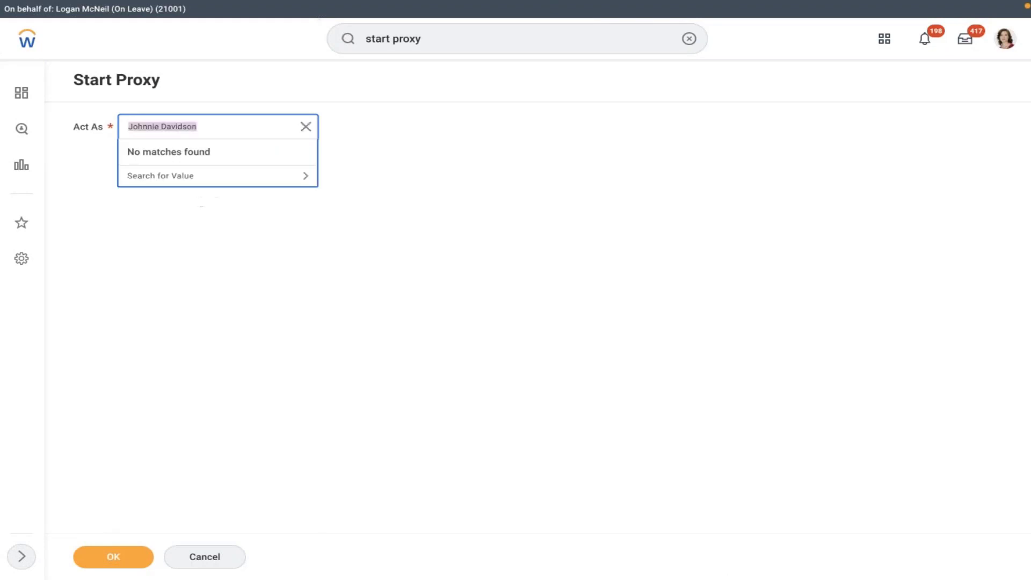
{"action": "left_click", "coordinate": [672, 40]}
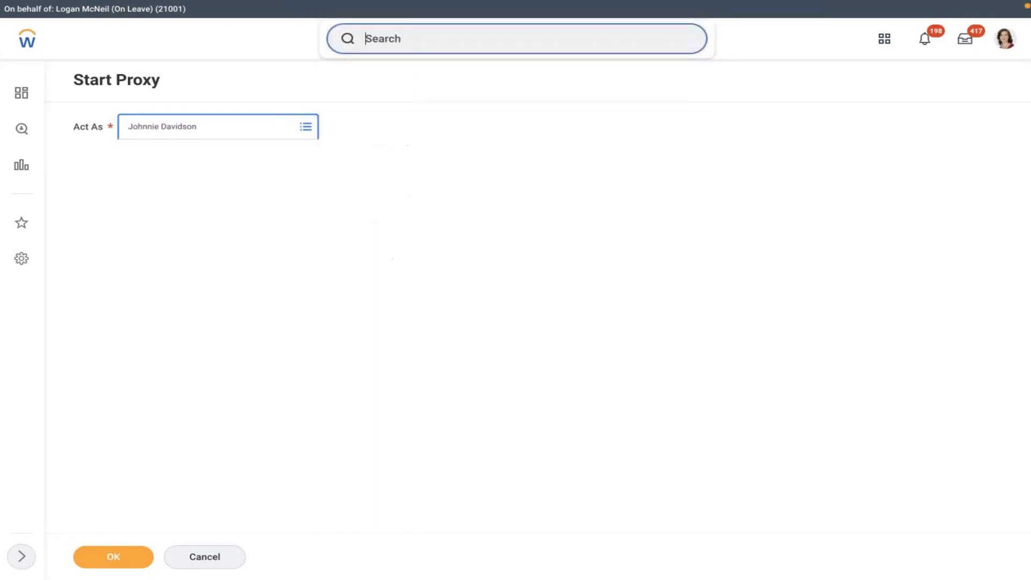
{"action": "type", "text": "edit ben event"}
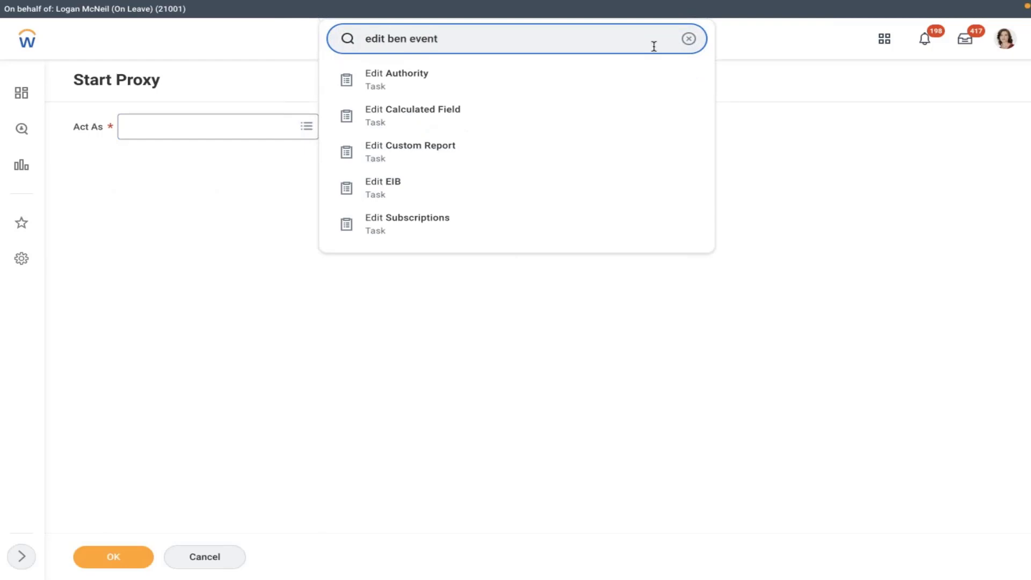
Step: Tick Route Enrollment to Benefits Partner on AMD - Retirement Savings Account and save it
{"action": "left_click", "coordinate": [432, 78]}
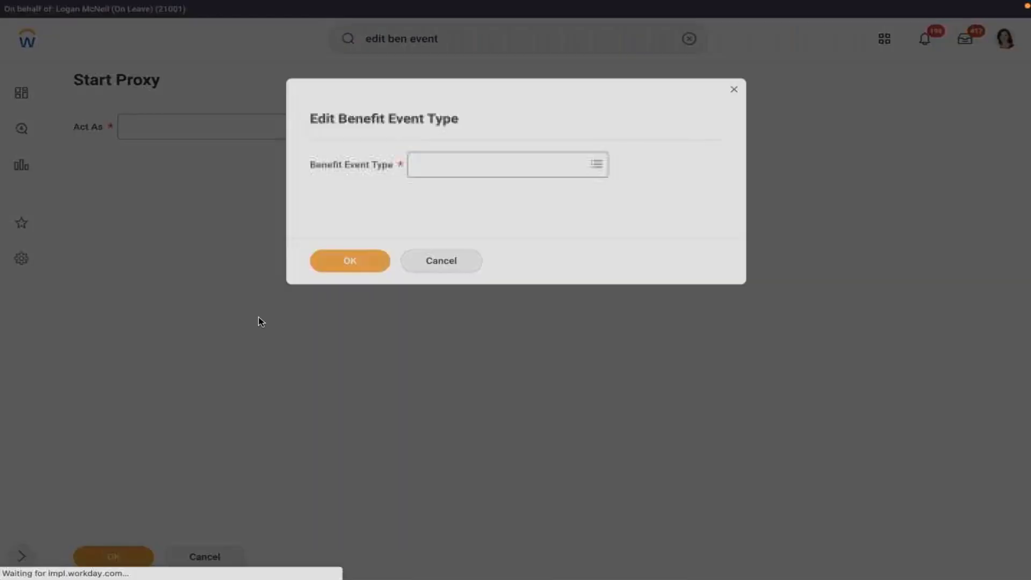
{"action": "left_click", "coordinate": [456, 168]}
{"action": "type", "text": "amd"}
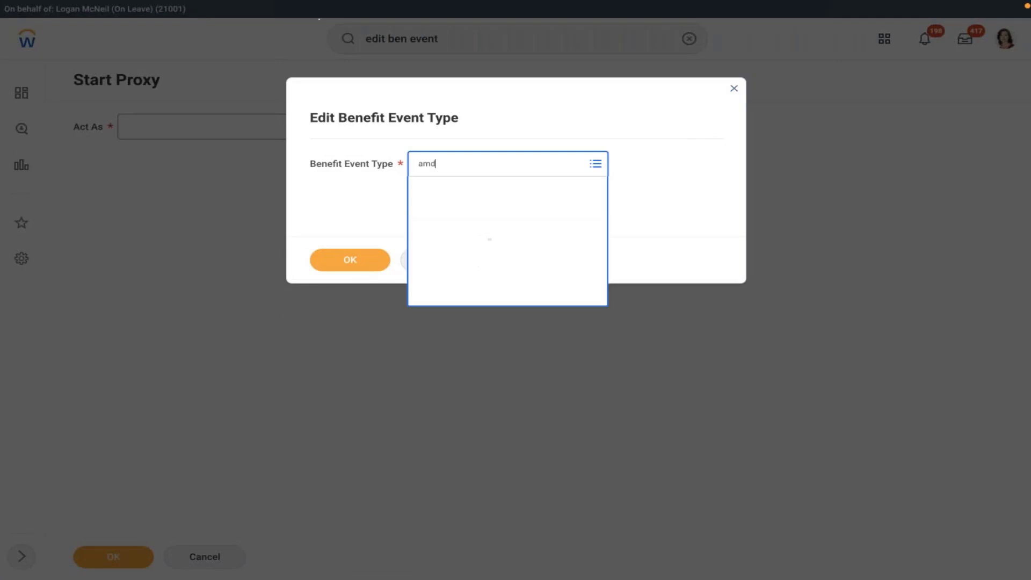
{"action": "left_click", "coordinate": [478, 226]}
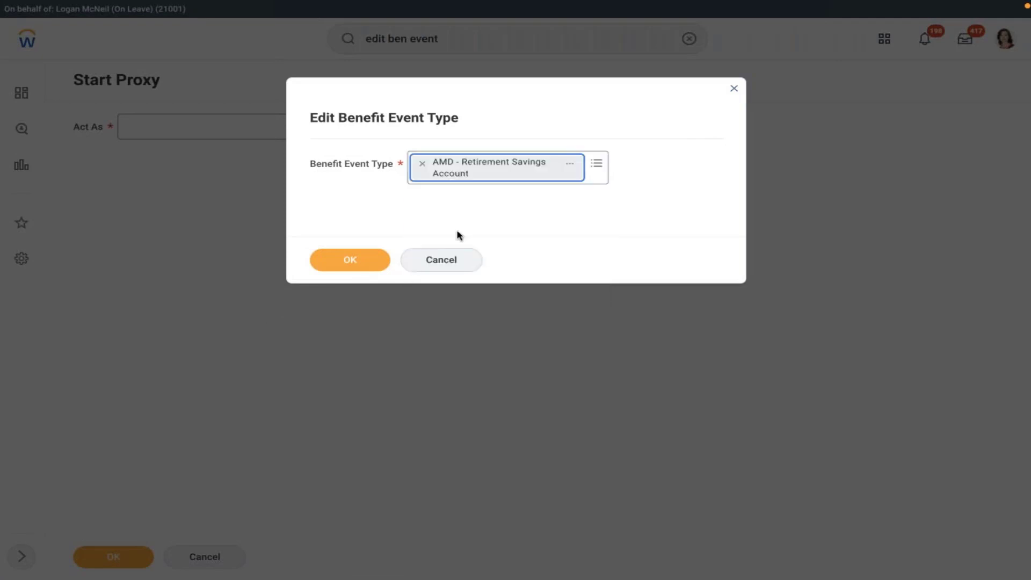
{"action": "left_click", "coordinate": [348, 260]}
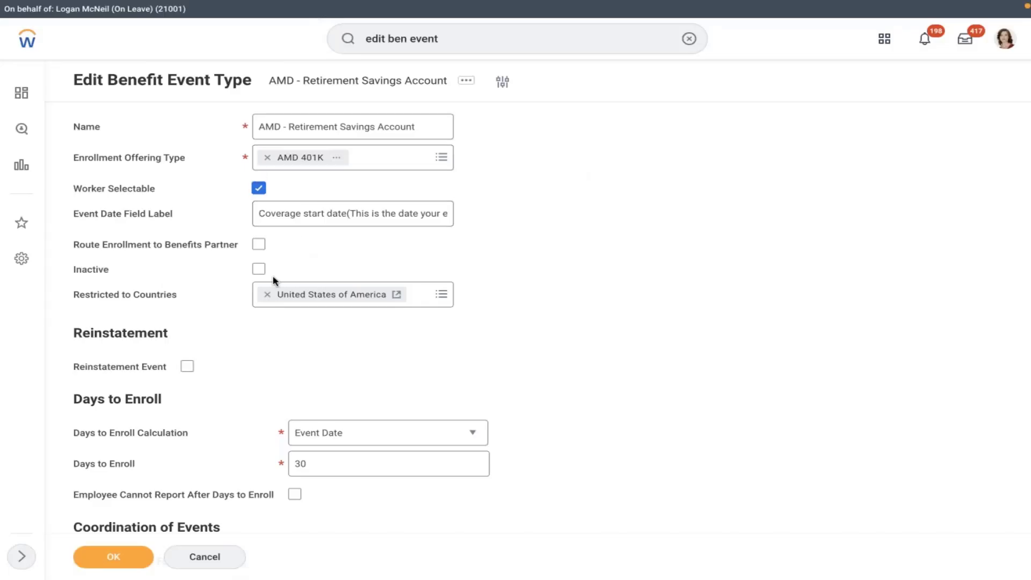
{"action": "left_click", "coordinate": [260, 245]}
{"action": "left_click", "coordinate": [115, 556]}
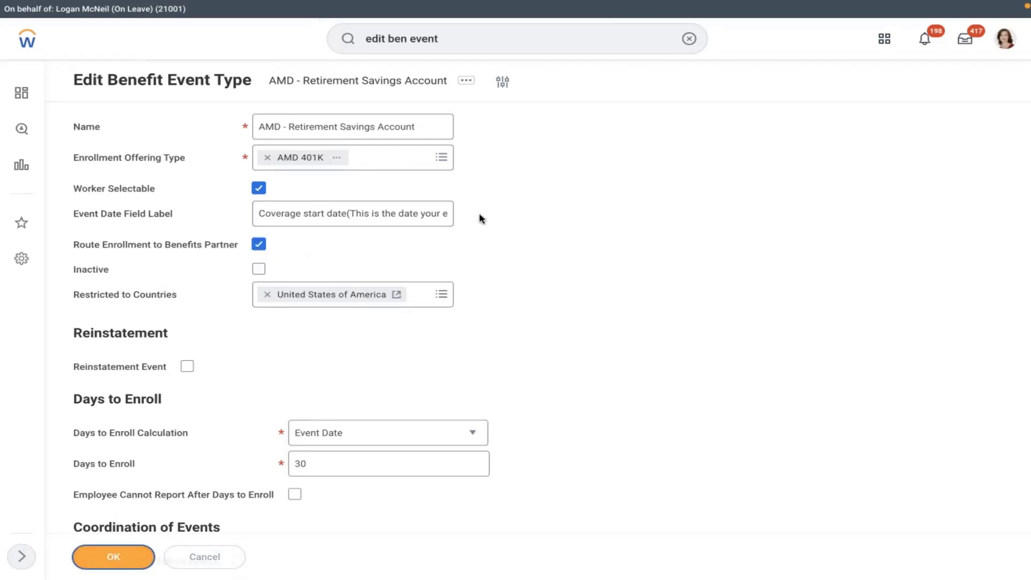
{"action": "left_click", "coordinate": [689, 39]}
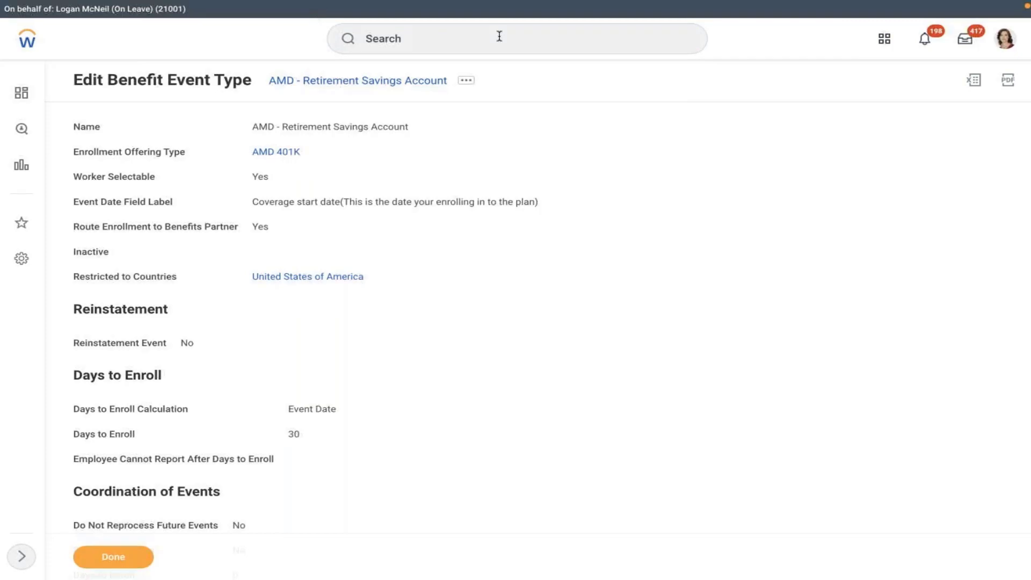
{"action": "left_click", "coordinate": [474, 40]}
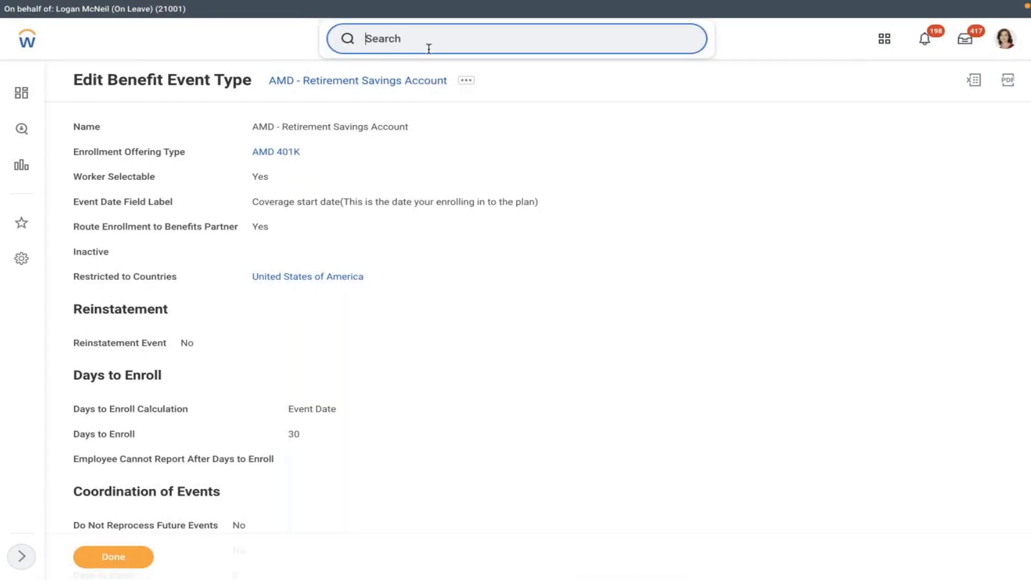
Step: Find the Regional Sales Manager Northeast US worker by name and launch Change Benefits for them
{"action": "left_click", "coordinate": [346, 41]}
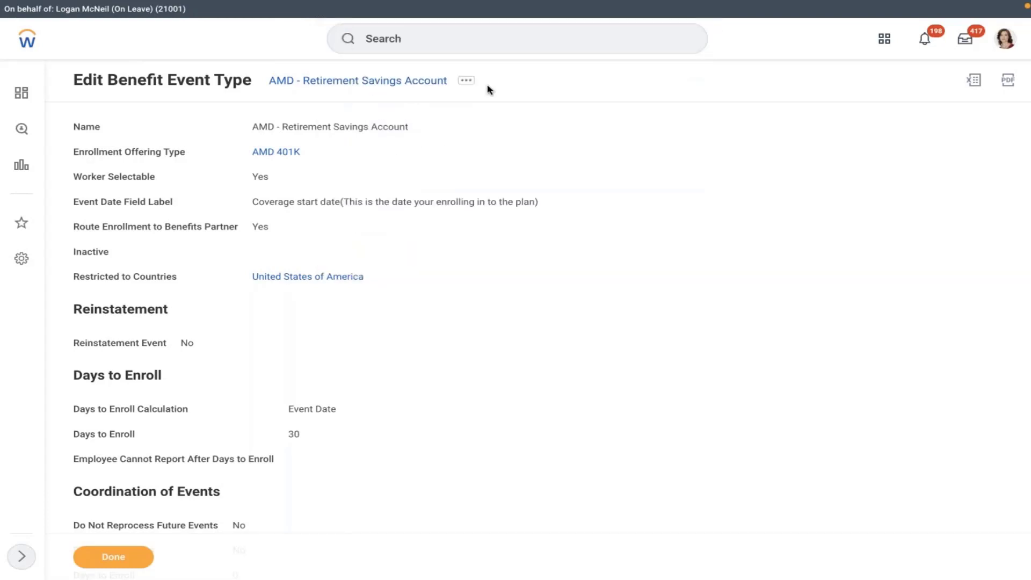
{"action": "left_click", "coordinate": [342, 39]}
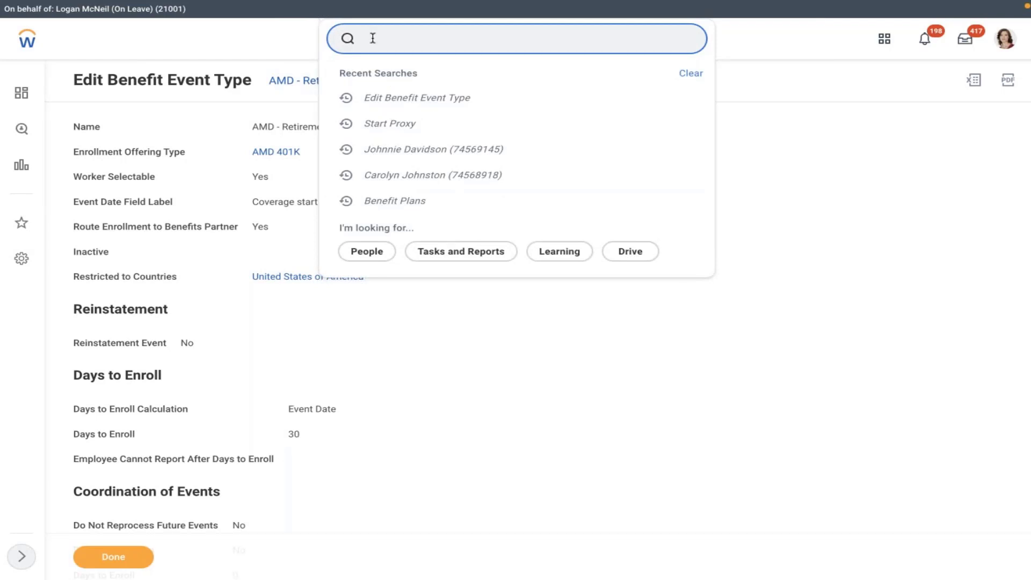
{"action": "type", "text": "carolyn"}
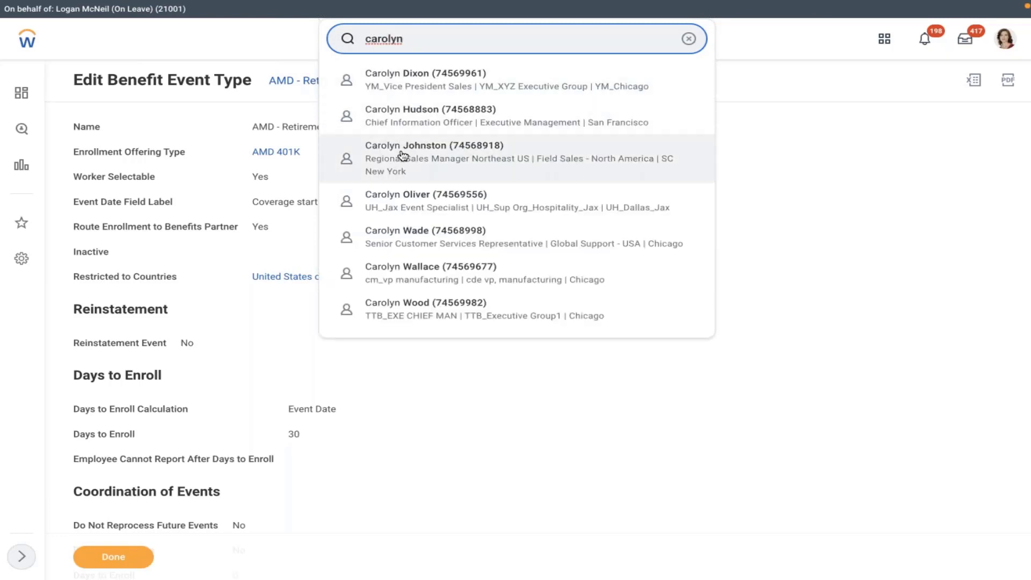
{"action": "left_click", "coordinate": [402, 156]}
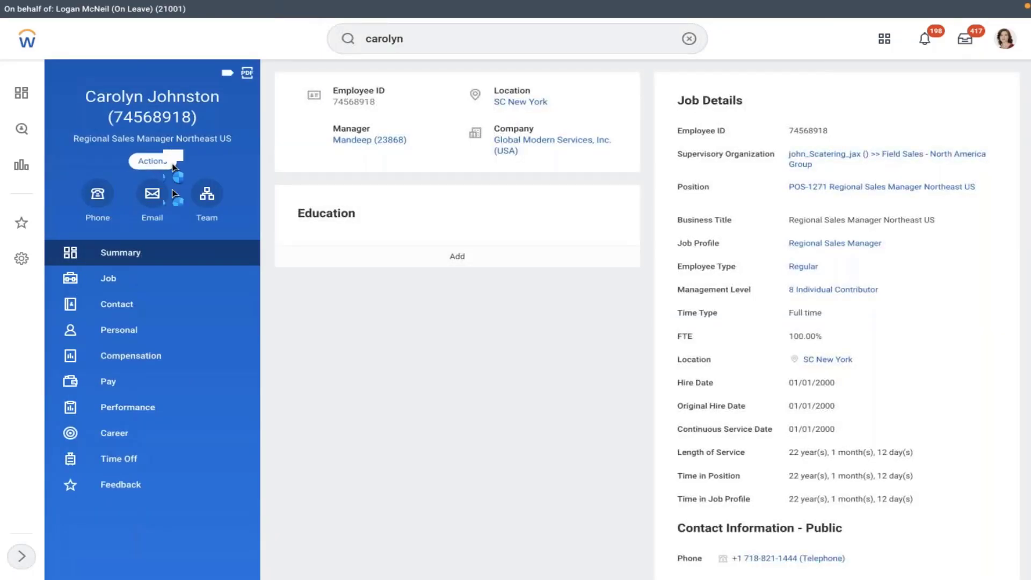
{"action": "left_click", "coordinate": [155, 162]}
{"action": "mouse_move", "coordinate": [161, 299]}
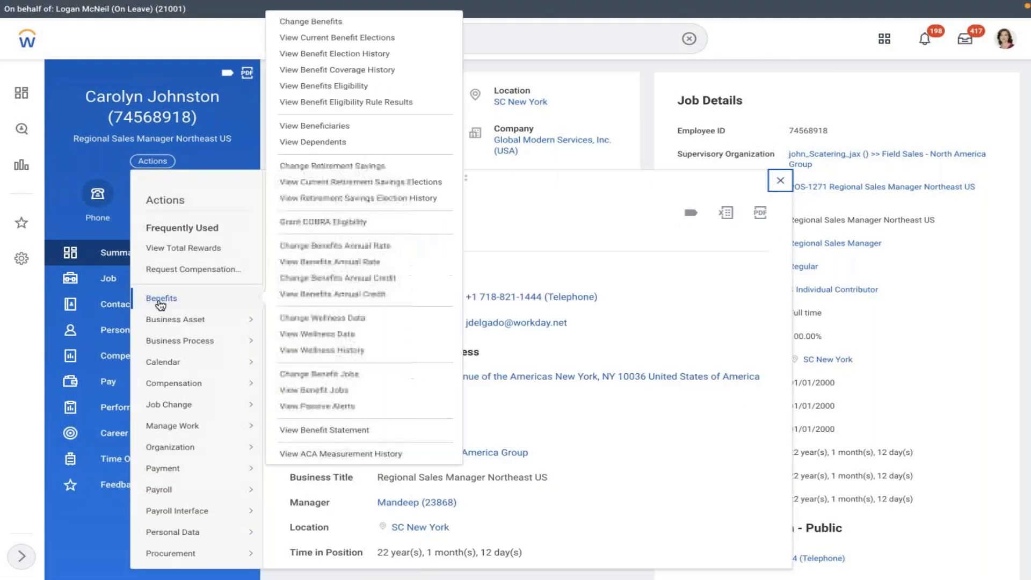
{"action": "left_click", "coordinate": [310, 20]}
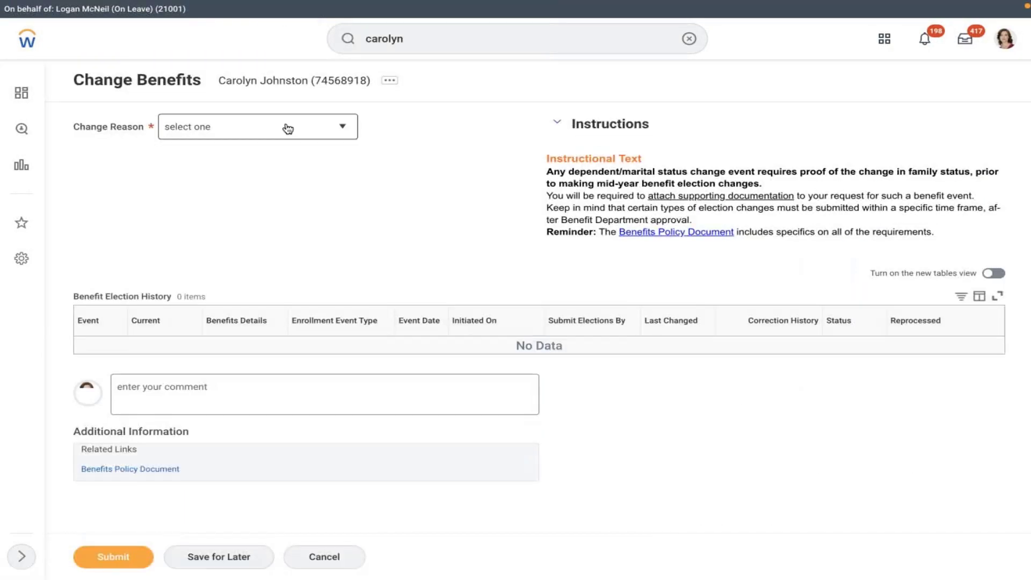
Step: Choose change reason AMD - Retirement Savings Account and coverage start date 02/08/2022
{"action": "left_click", "coordinate": [288, 127]}
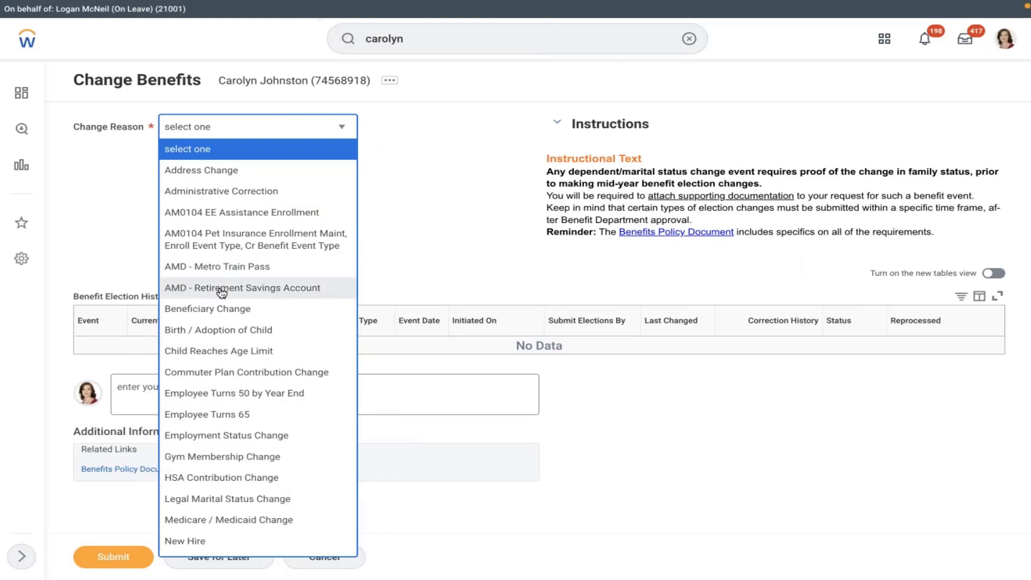
{"action": "left_click", "coordinate": [221, 288]}
{"action": "left_click", "coordinate": [411, 168]}
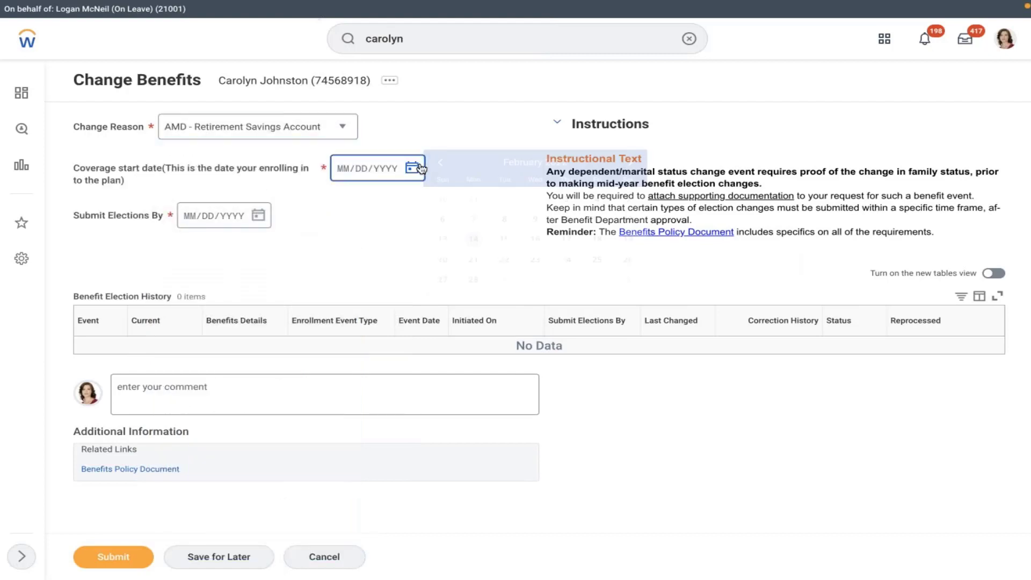
{"action": "left_click", "coordinate": [504, 219]}
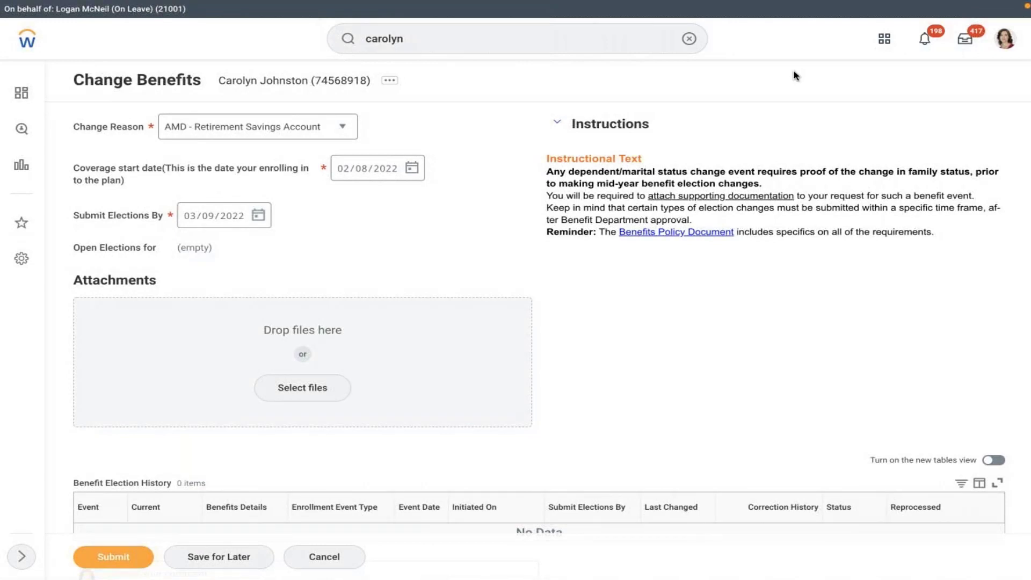
{"action": "left_click", "coordinate": [1005, 39]}
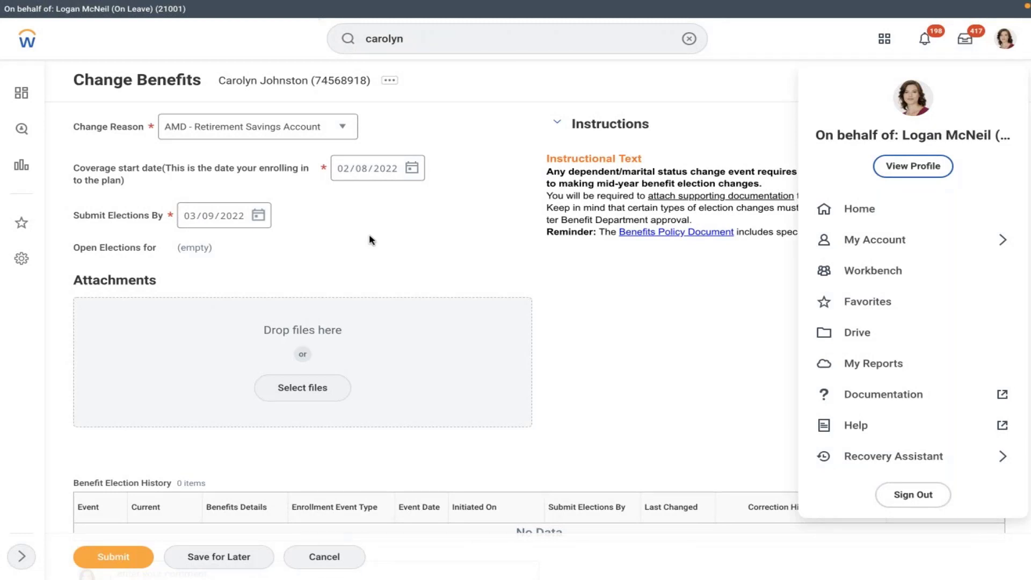
{"action": "left_click", "coordinate": [349, 203]}
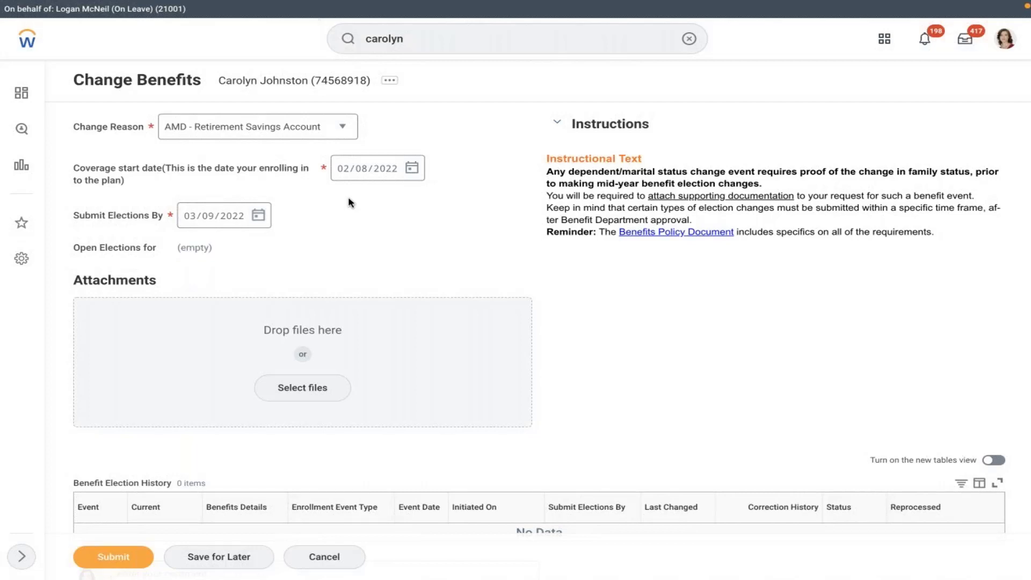
Step: Launch Edit Benefit Event Type via 'edit ben eve' and discard the unsaved benefits change
{"action": "left_click", "coordinate": [688, 39]}
{"action": "type", "text": "edit ben"}
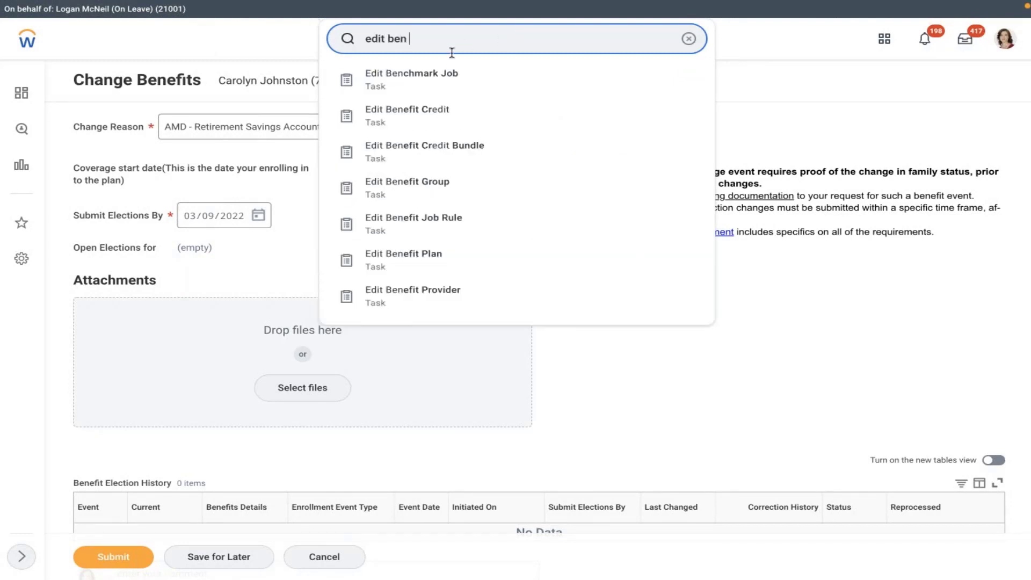
{"action": "type", "text": " eve"}
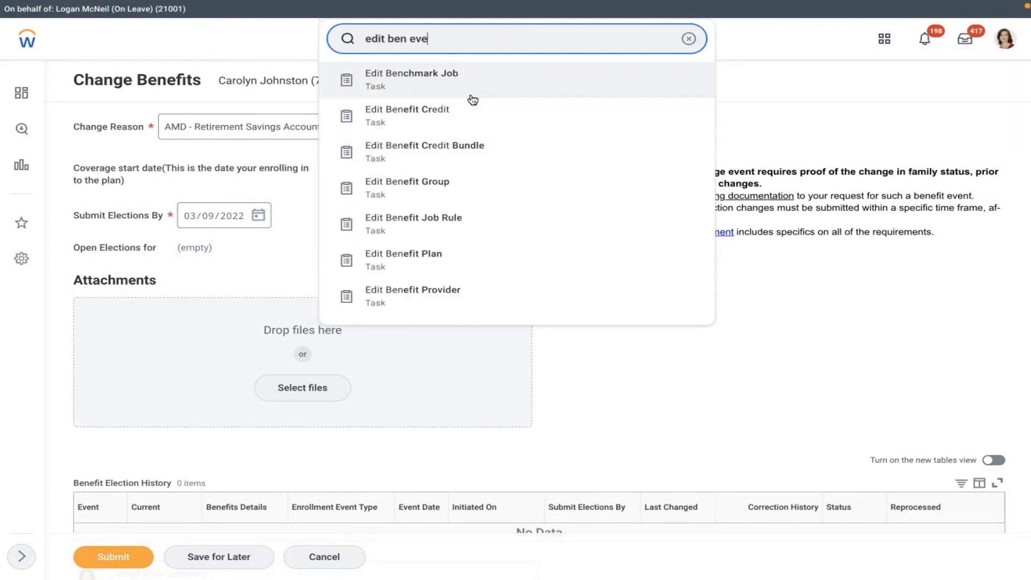
{"action": "key", "text": "Return"}
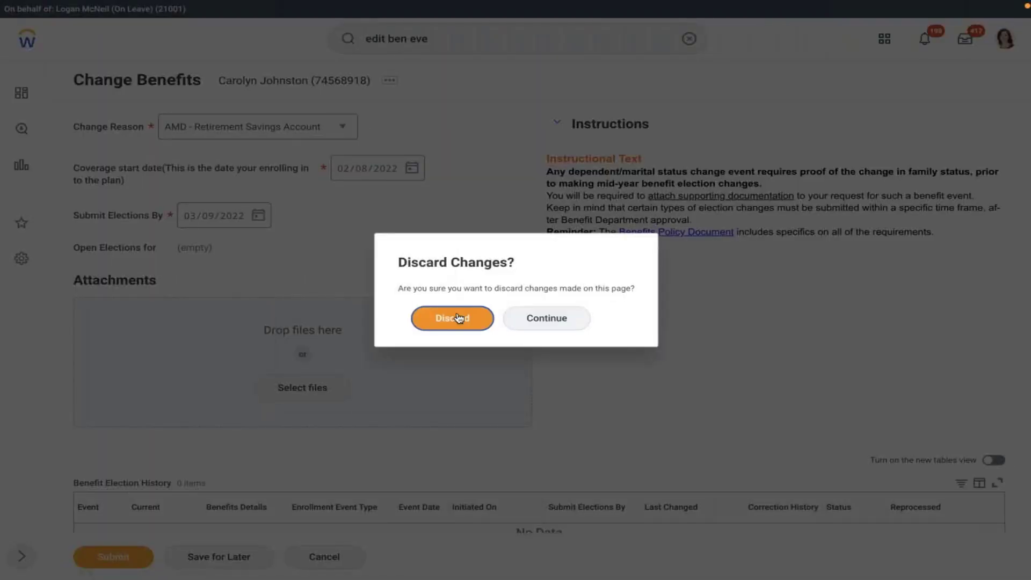
{"action": "left_click", "coordinate": [459, 318]}
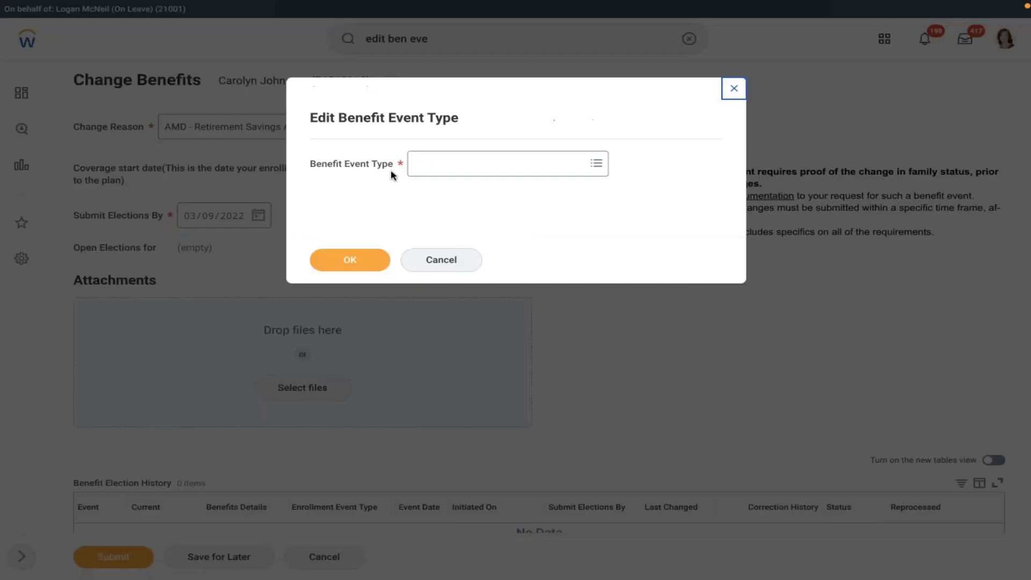
Step: Clear Worker Selectable and Route Enrollment to Benefits Partner on AMD - Retirement Savings Account, then save
{"action": "left_click", "coordinate": [421, 168]}
{"action": "type", "text": "amd"}
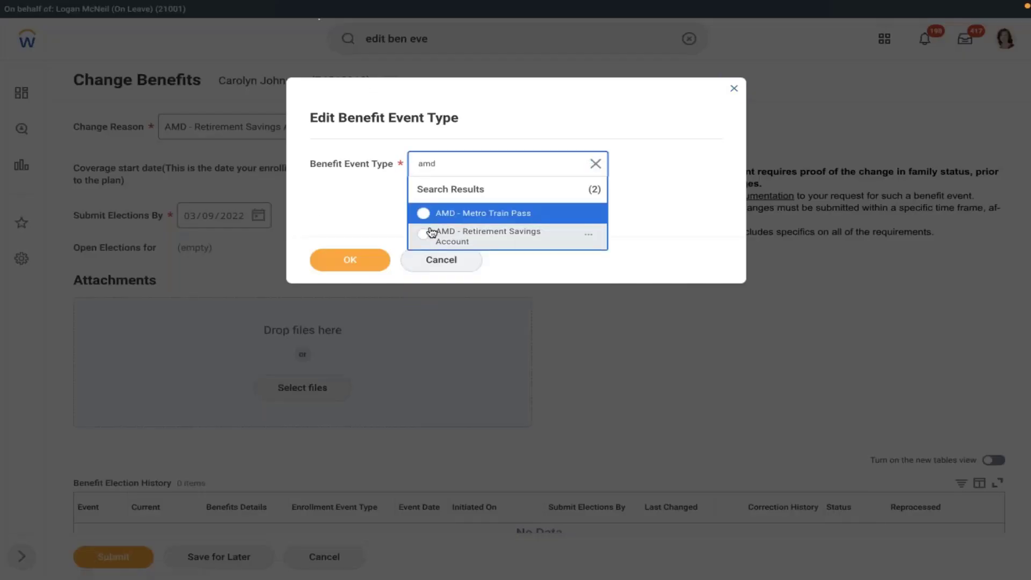
{"action": "left_click", "coordinate": [430, 232]}
{"action": "key", "text": "Return"}
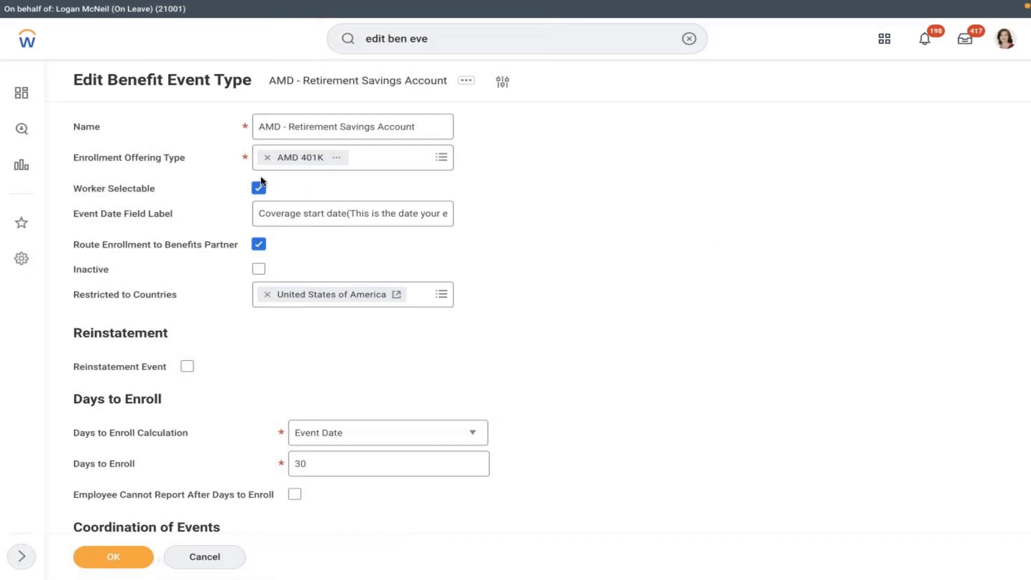
{"action": "left_click", "coordinate": [259, 188]}
{"action": "left_click", "coordinate": [258, 244]}
{"action": "left_click", "coordinate": [114, 556]}
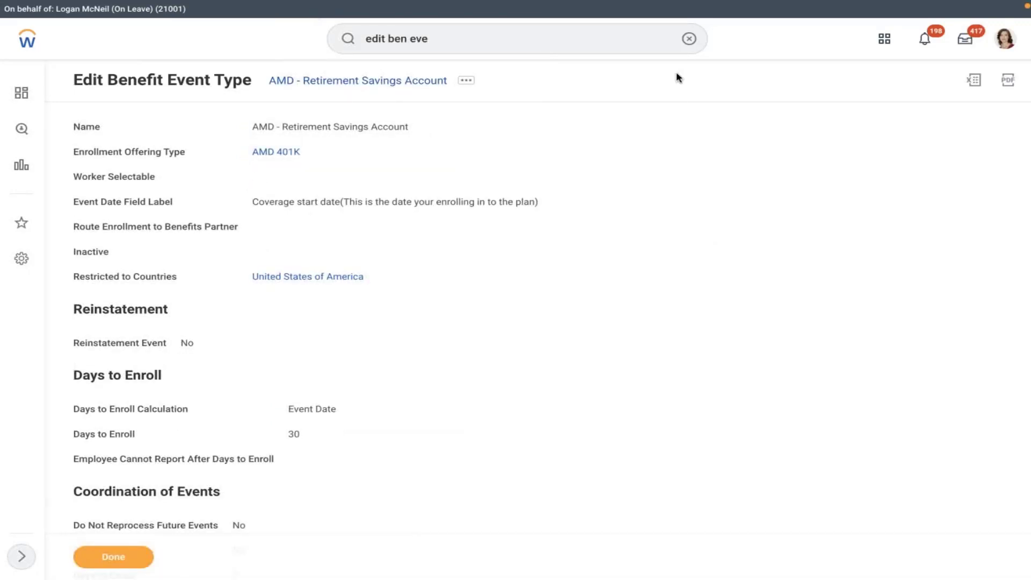
{"action": "left_click", "coordinate": [689, 39]}
{"action": "key", "text": "Escape"}
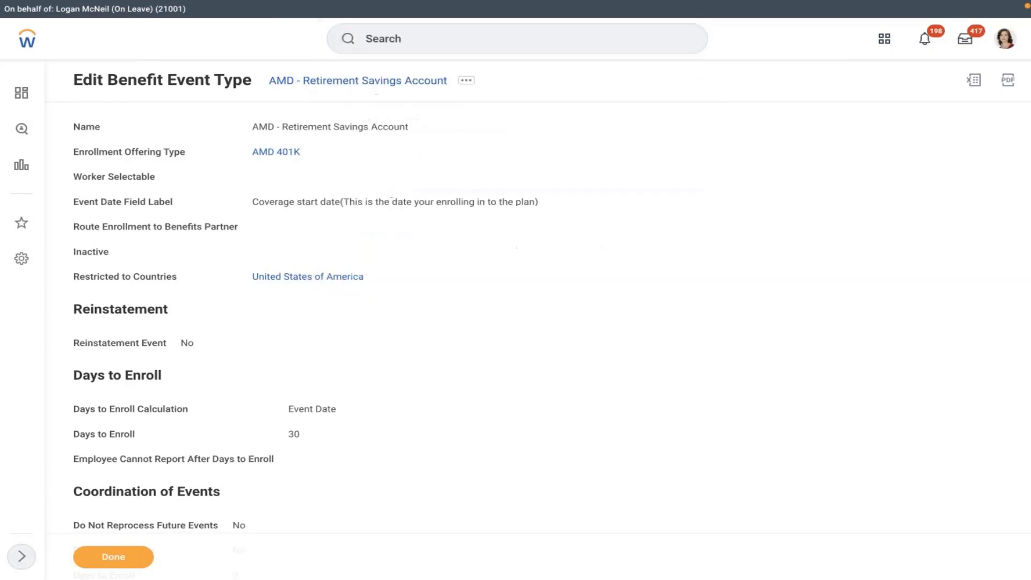
Step: Search for the marketing associate worker by name and start Change Benefits for them
{"action": "left_click", "coordinate": [441, 35]}
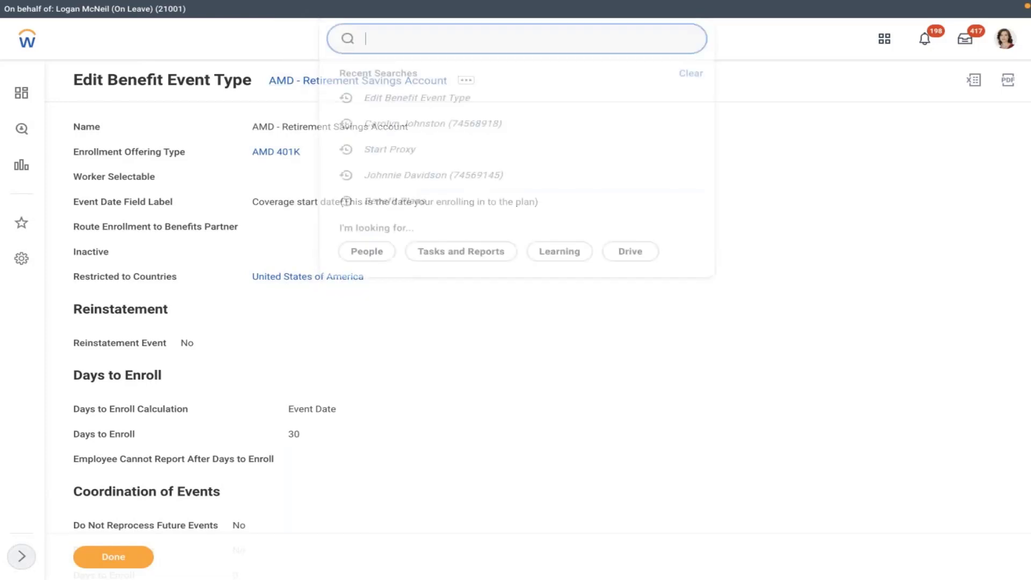
{"action": "type", "text": "joh"}
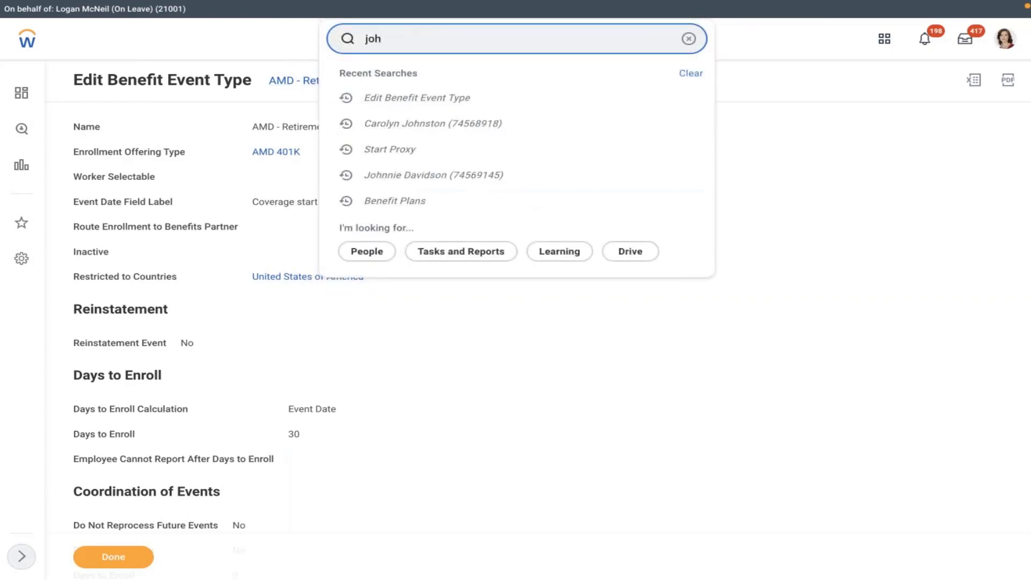
{"action": "type", "text": "nnie dav"}
{"action": "left_click", "coordinate": [414, 76]}
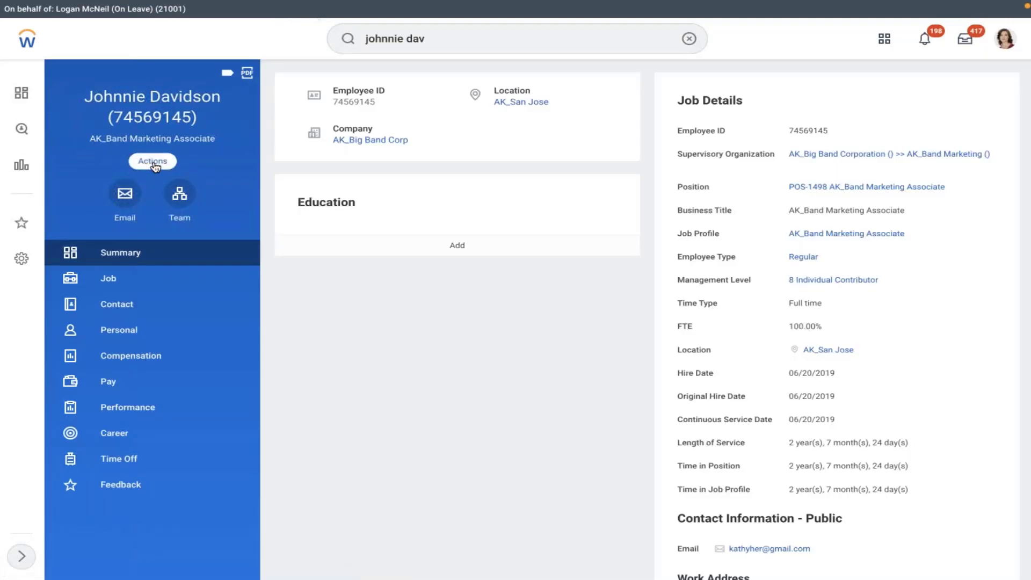
{"action": "left_click", "coordinate": [153, 161]}
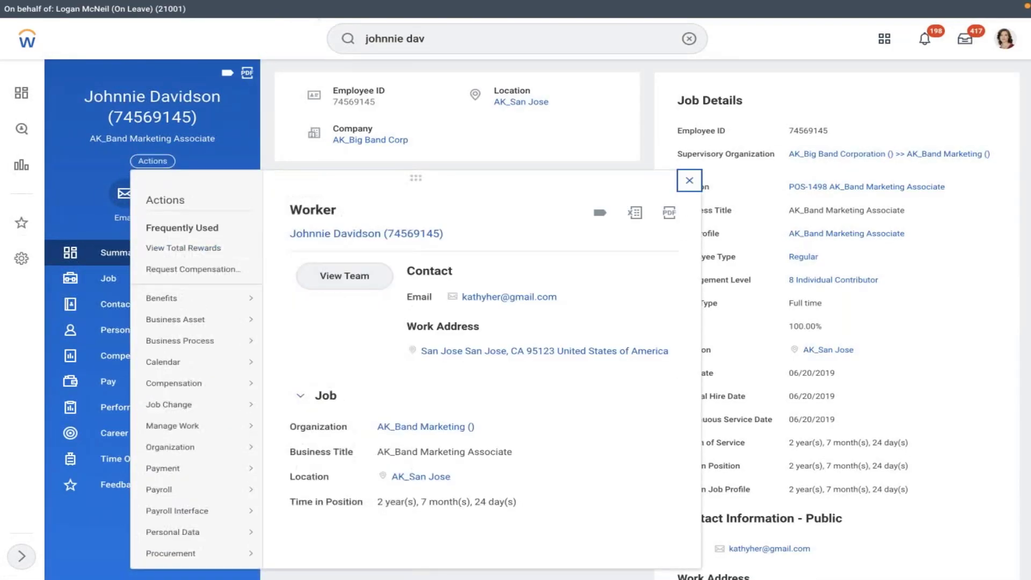
{"action": "mouse_move", "coordinate": [188, 290]}
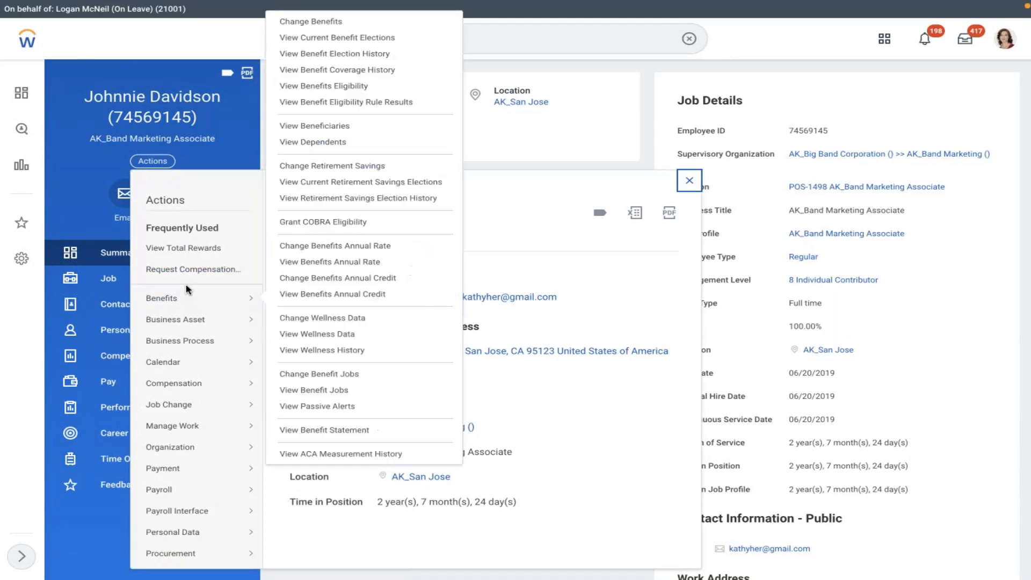
{"action": "left_click", "coordinate": [302, 22]}
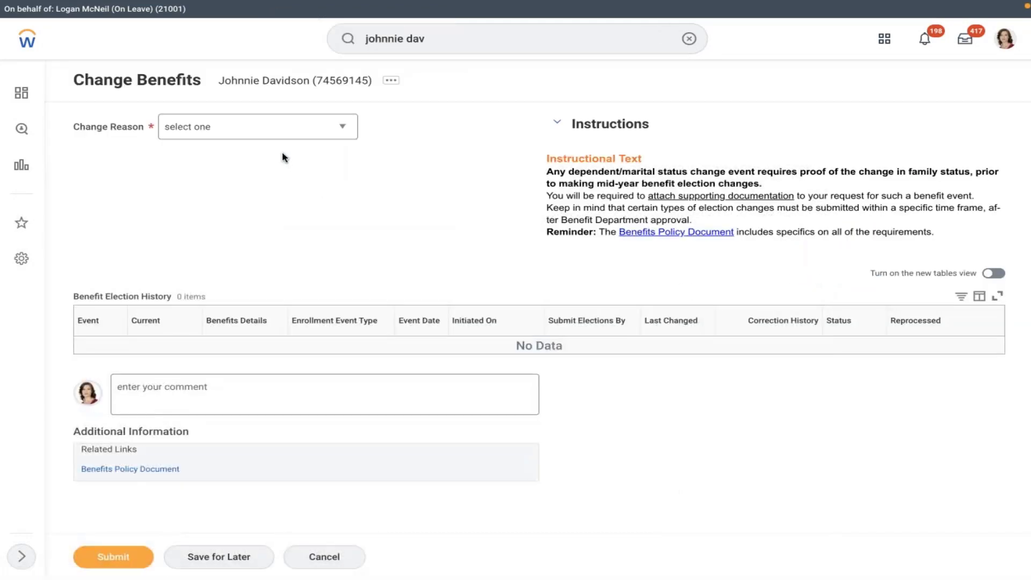
Step: Set reason AMD - Retirement Savings Account with coverage start date 02/07/2022
{"action": "left_click", "coordinate": [249, 127]}
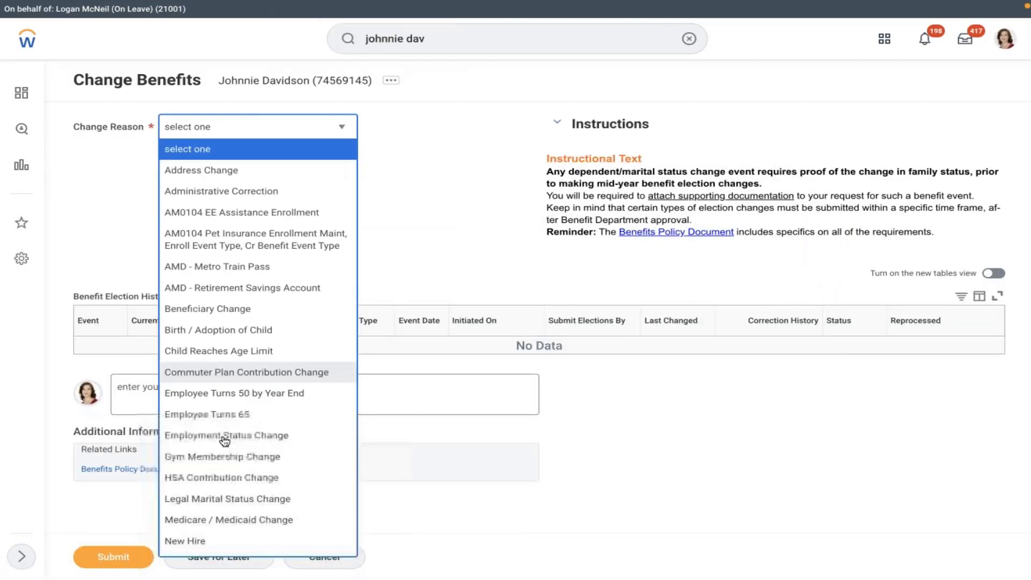
{"action": "left_click", "coordinate": [257, 290]}
{"action": "left_click", "coordinate": [343, 169]}
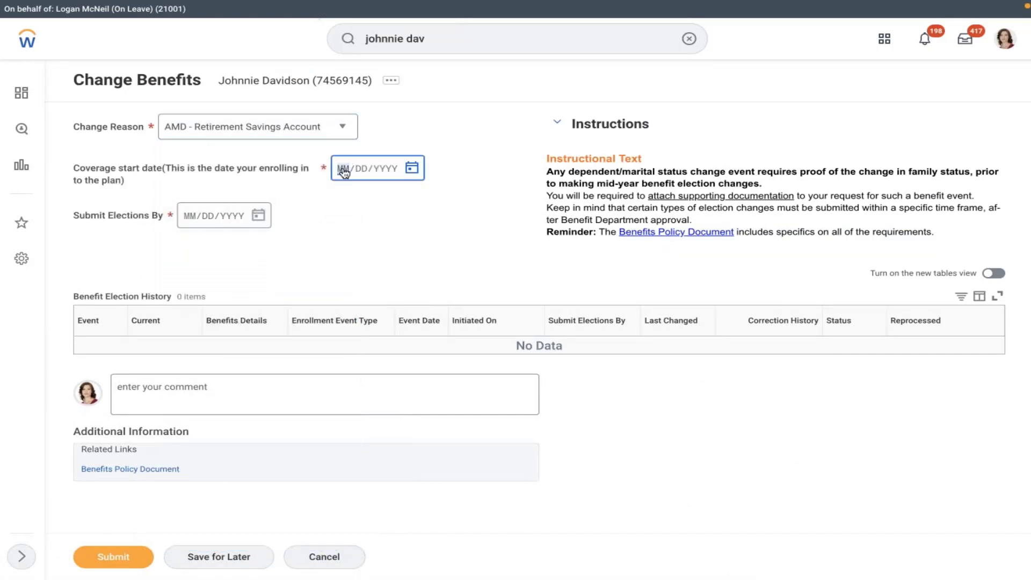
{"action": "left_click", "coordinate": [412, 169]}
{"action": "left_click", "coordinate": [471, 222]}
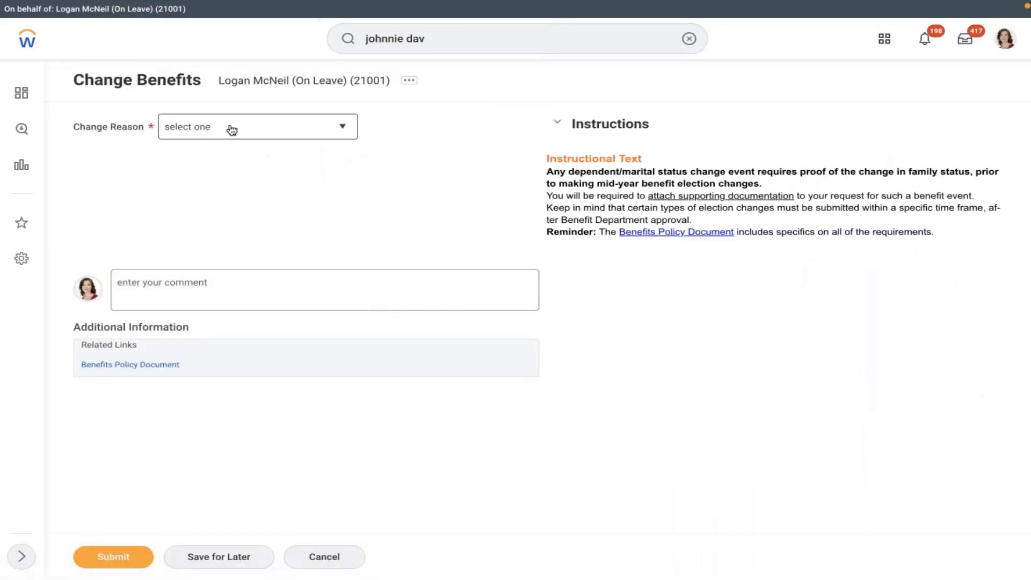
Step: Check the change reasons list, which lacks Retirement Savings Account, and clear the search box
{"action": "left_click", "coordinate": [229, 128]}
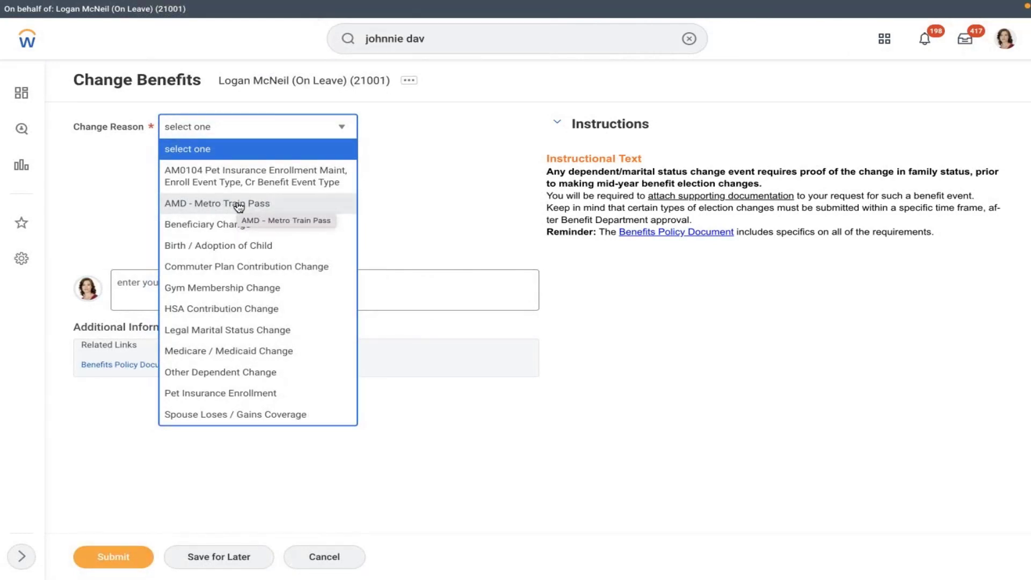
{"action": "left_click", "coordinate": [688, 39]}
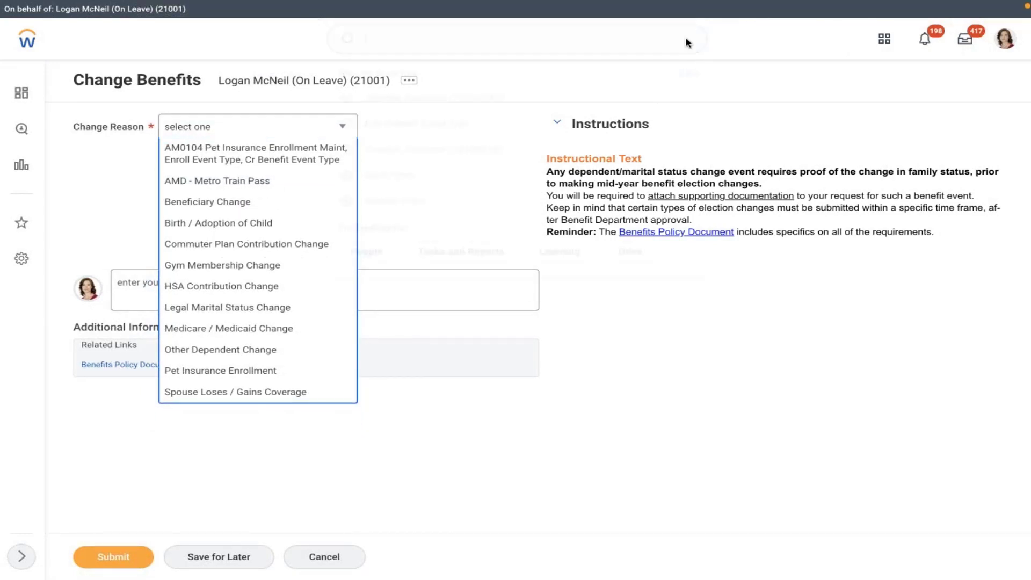
Step: Make the AMD - Retirement Savings Account event type worker selectable and save it
{"action": "type", "text": "edit ben e"}
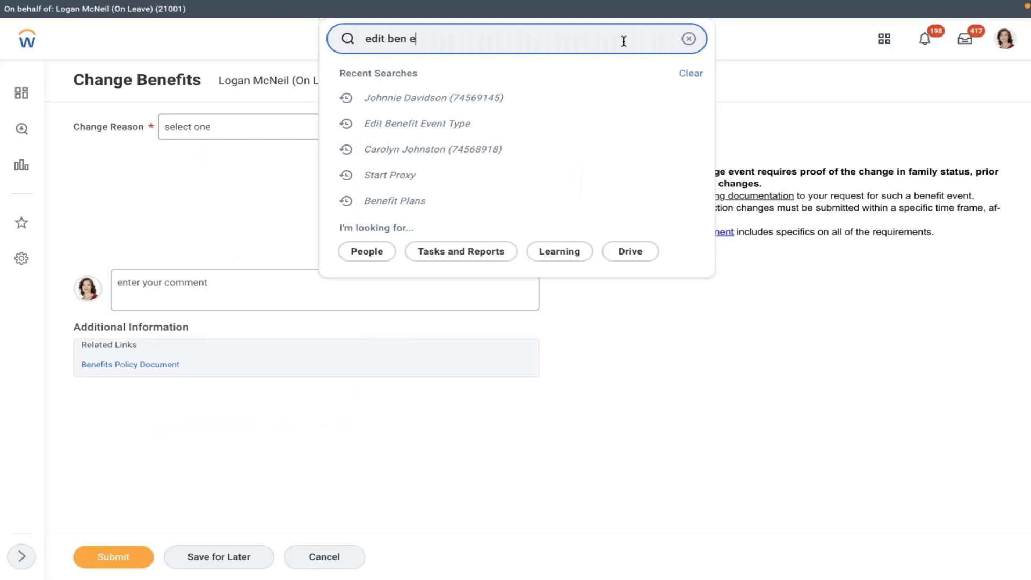
{"action": "type", "text": "vent"}
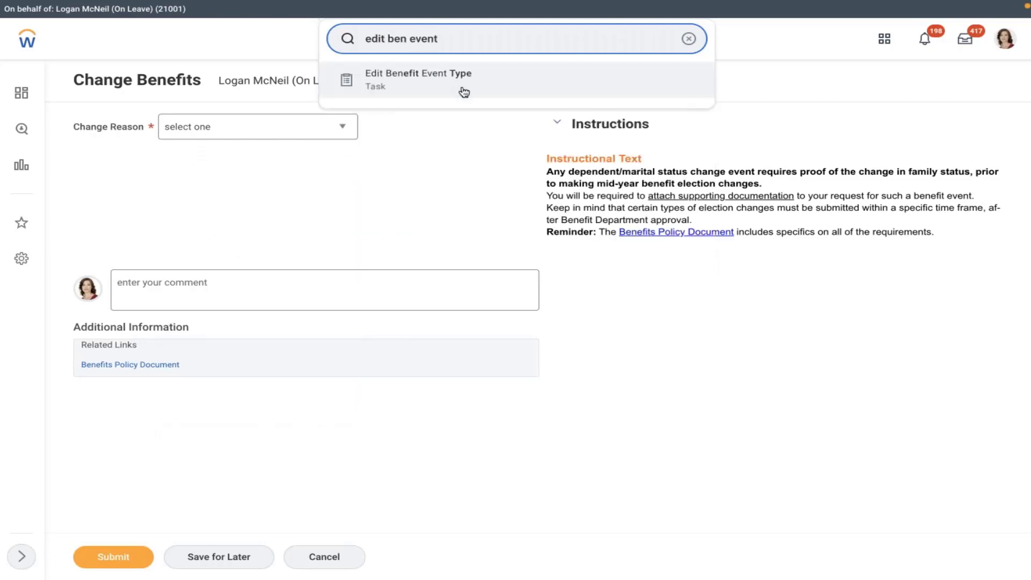
{"action": "left_click", "coordinate": [451, 88]}
{"action": "left_click", "coordinate": [458, 168]}
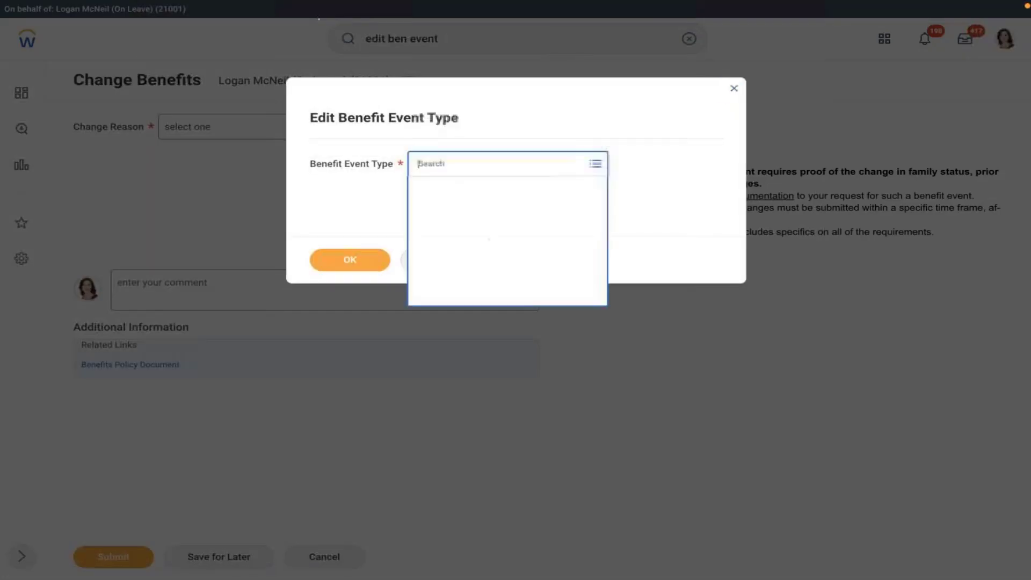
{"action": "type", "text": "amd"}
{"action": "key", "text": "Return"}
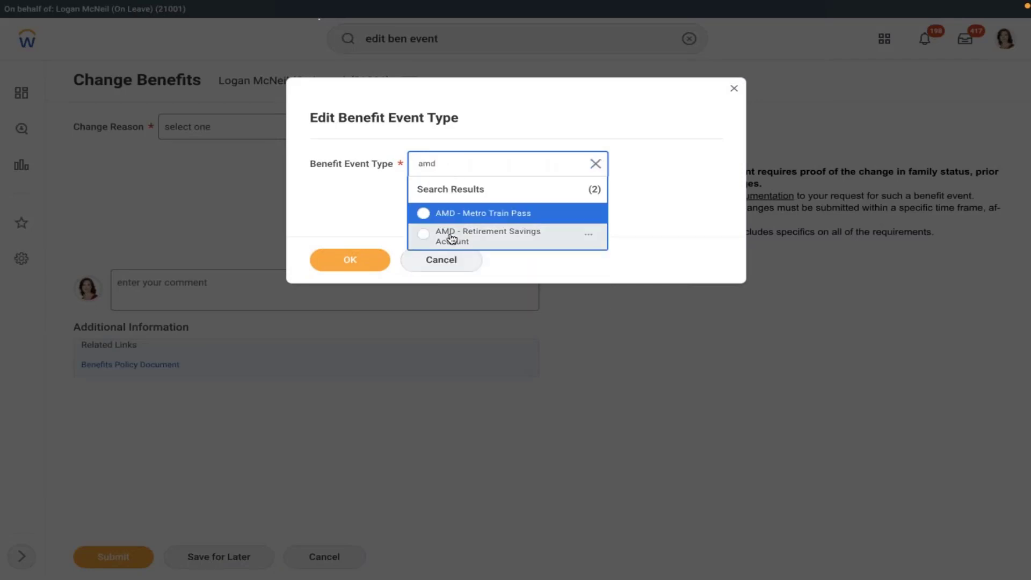
{"action": "left_click", "coordinate": [451, 234]}
{"action": "key", "text": "Return"}
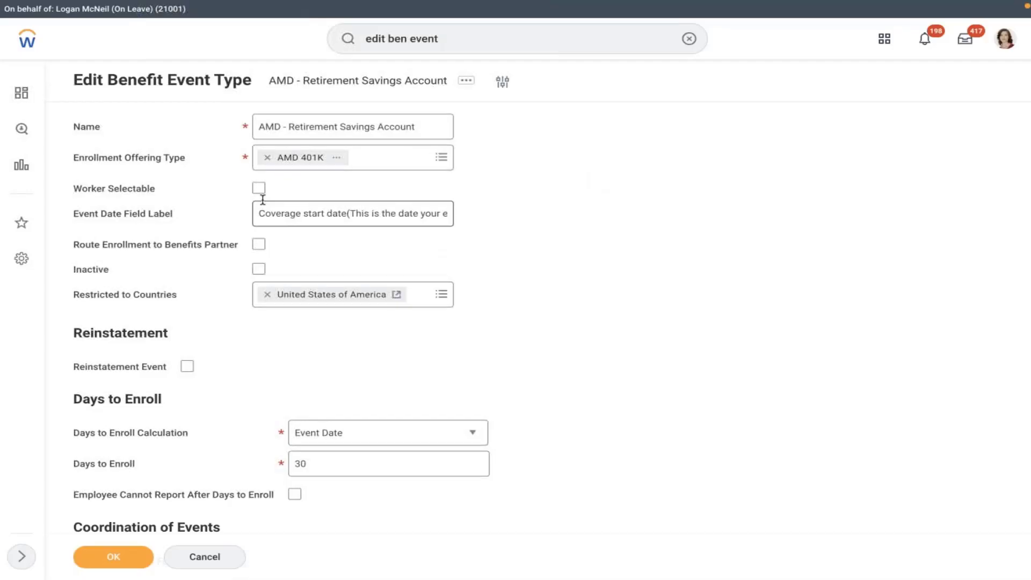
{"action": "left_click", "coordinate": [259, 189]}
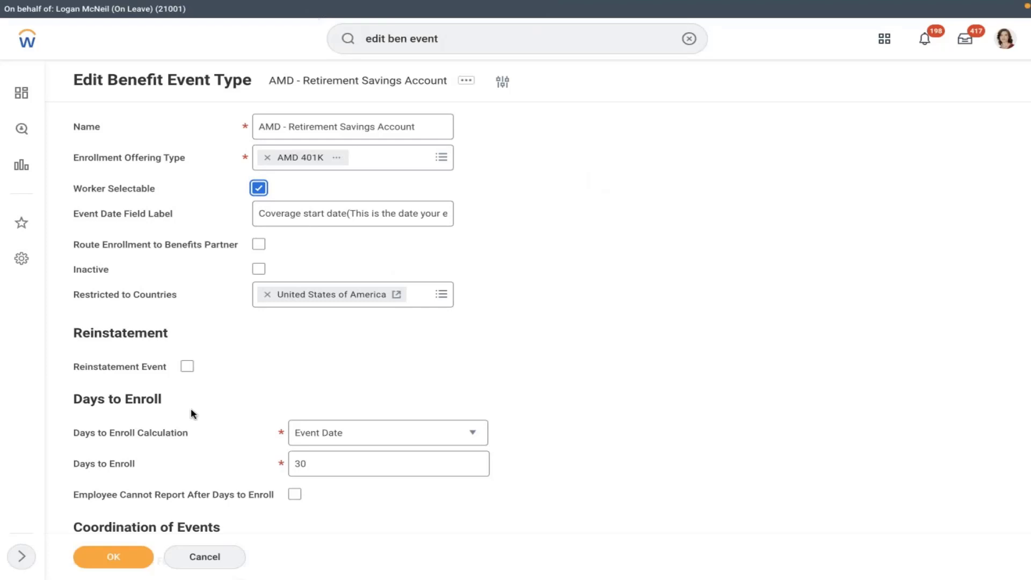
{"action": "left_click", "coordinate": [113, 556]}
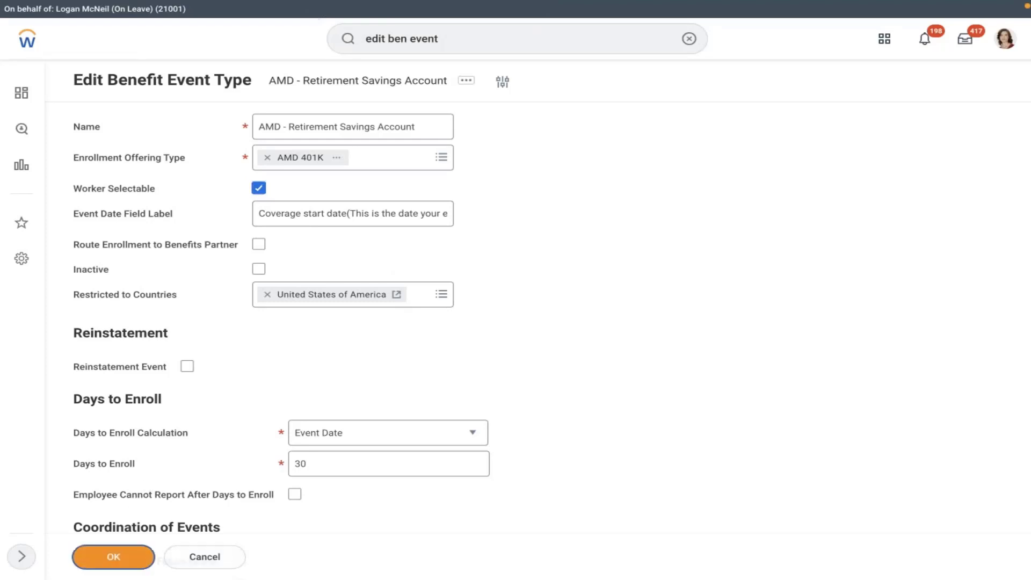
Step: Start Change Benefits with reason AMD - Retirement Savings Account, dated 02/07/2022, and open the AMD 401K election
{"action": "left_click", "coordinate": [1005, 40]}
{"action": "key", "text": "Escape"}
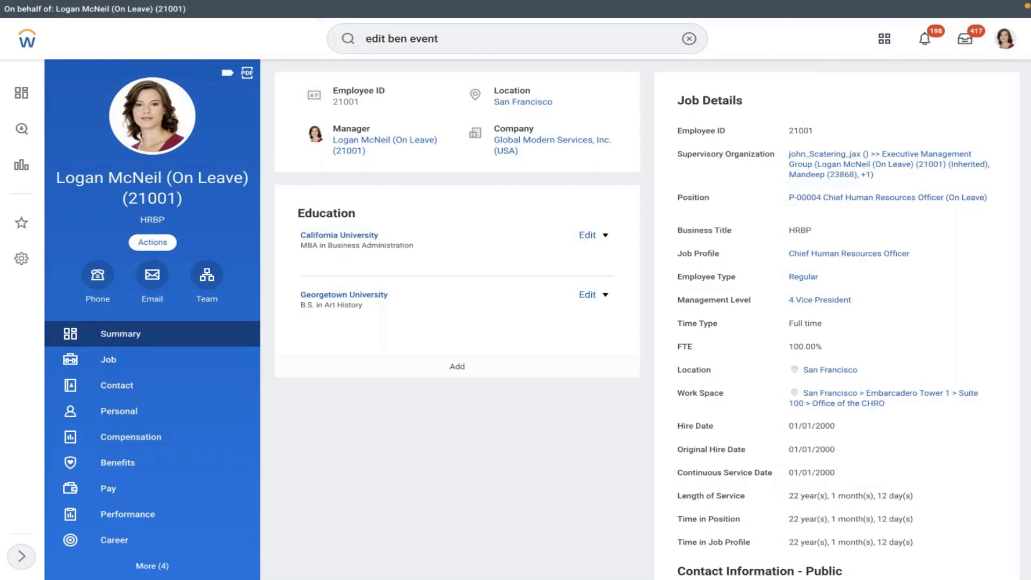
{"action": "left_click", "coordinate": [153, 241]}
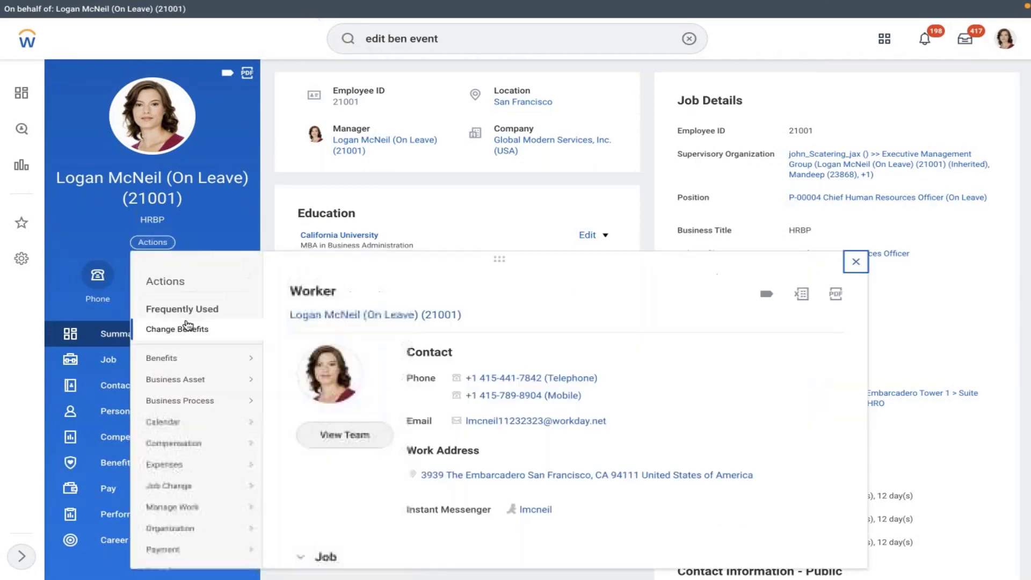
{"action": "left_click", "coordinate": [187, 325]}
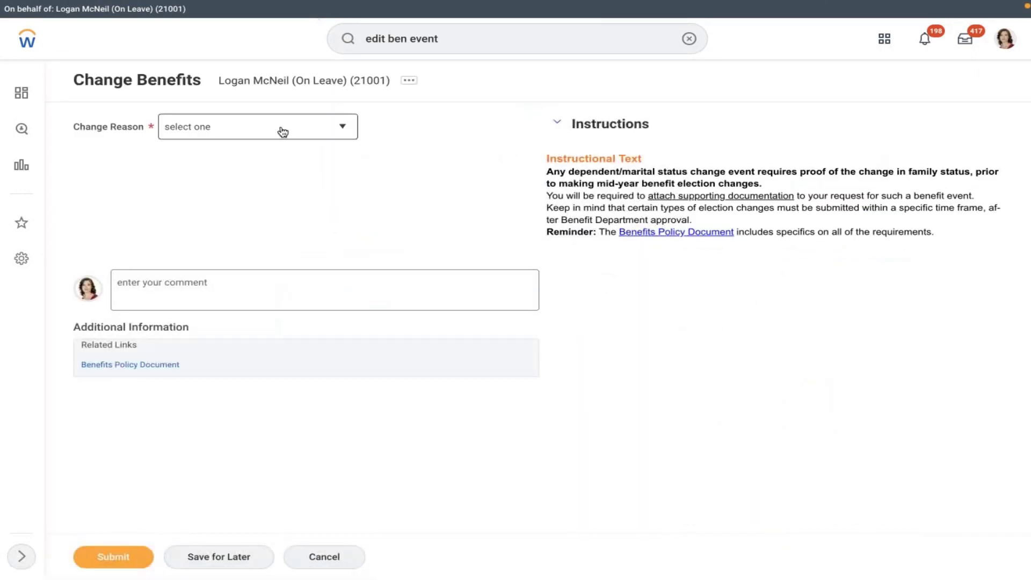
{"action": "left_click", "coordinate": [280, 130]}
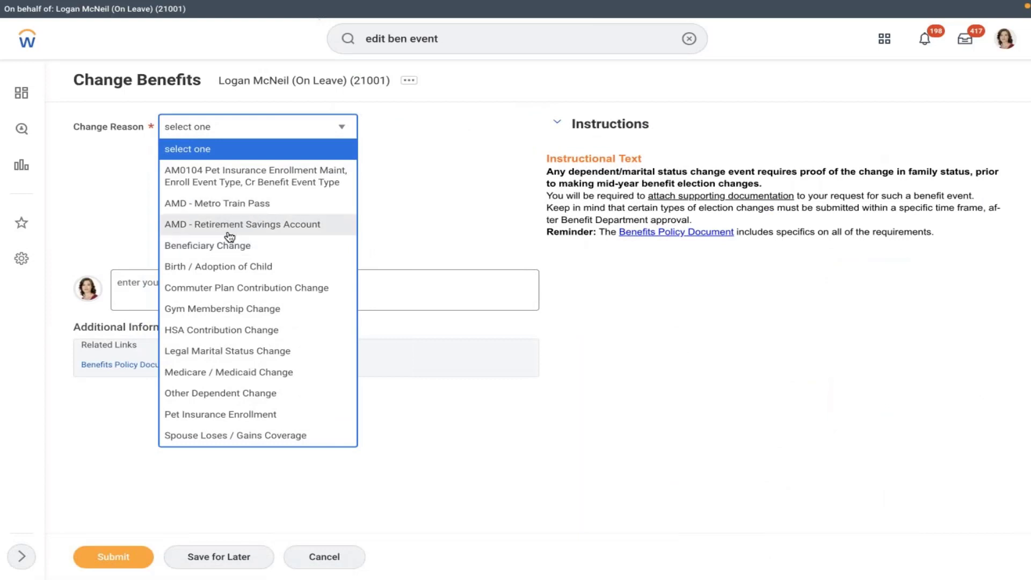
{"action": "left_click", "coordinate": [232, 231]}
{"action": "left_click", "coordinate": [411, 168]}
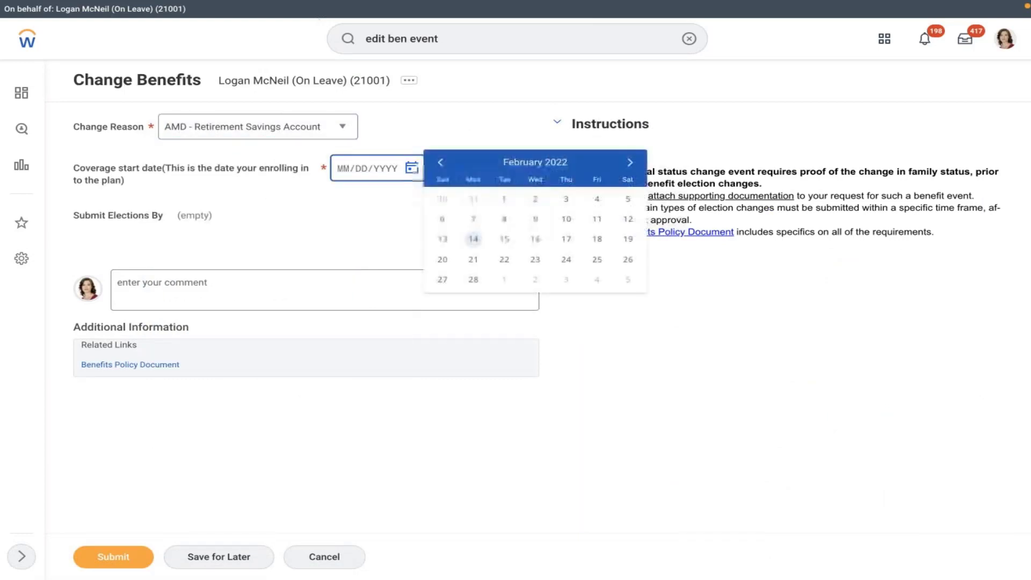
{"action": "left_click", "coordinate": [471, 220]}
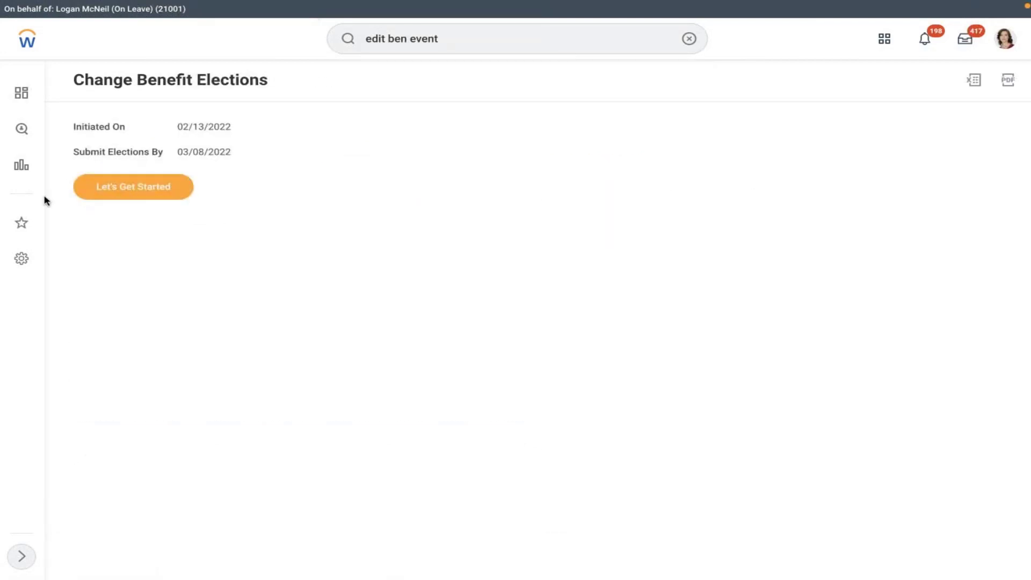
{"action": "left_click", "coordinate": [103, 193]}
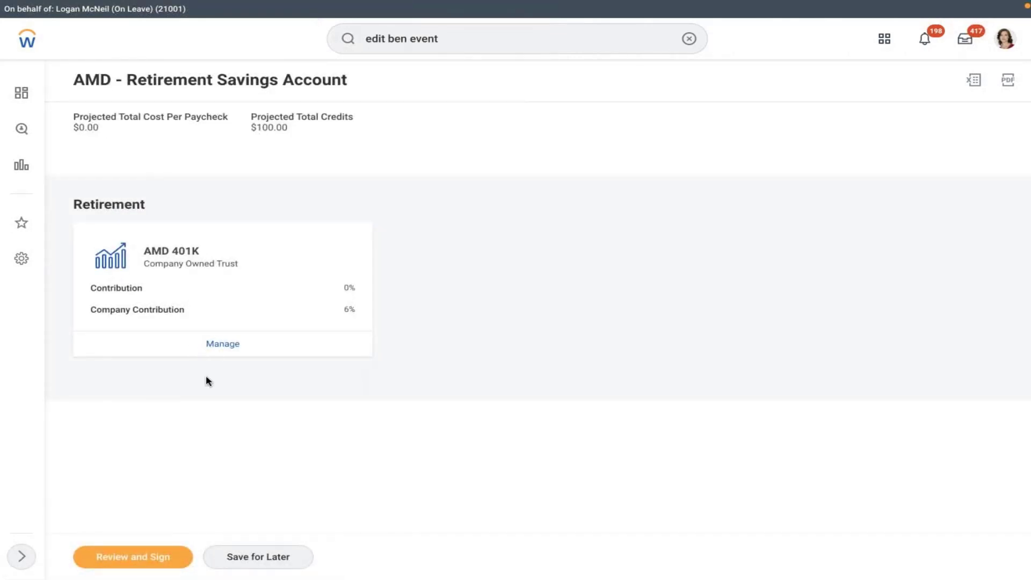
{"action": "left_click", "coordinate": [230, 349]}
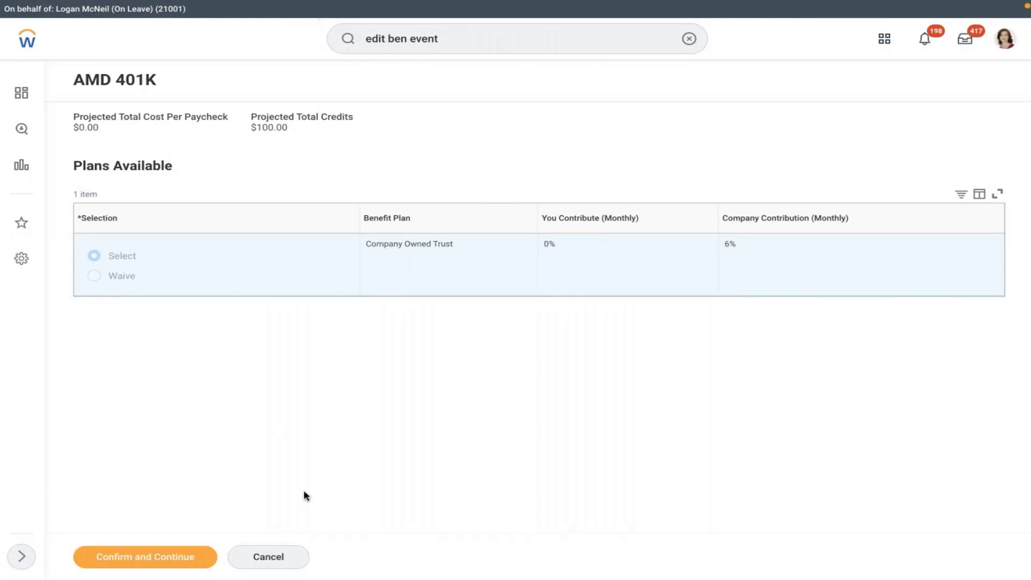
Step: Confirm the AMD 401K plan and set the employee contribution to 10%
{"action": "left_click", "coordinate": [148, 561]}
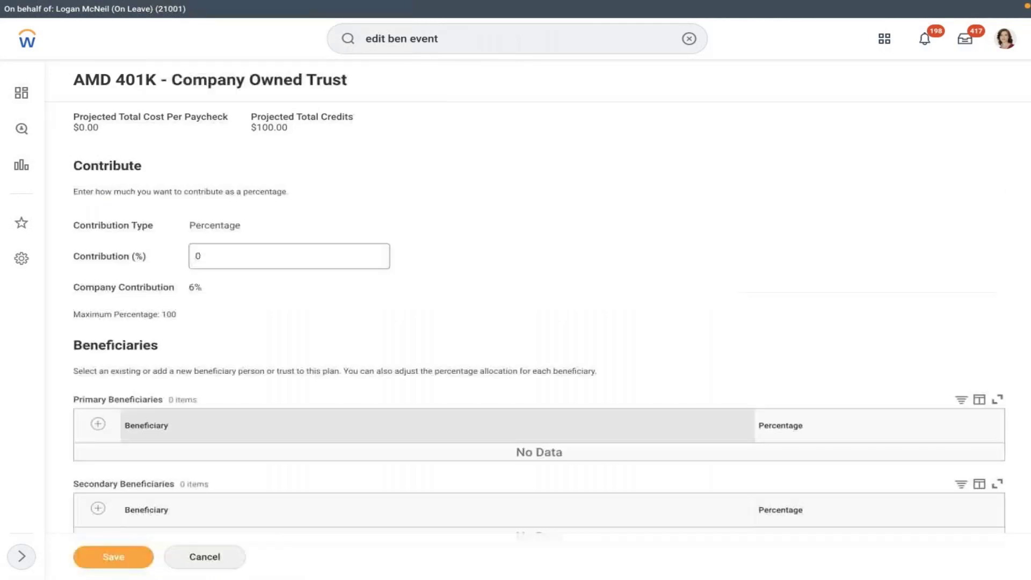
{"action": "left_click", "coordinate": [224, 262]}
{"action": "key", "text": "BackSpace"}
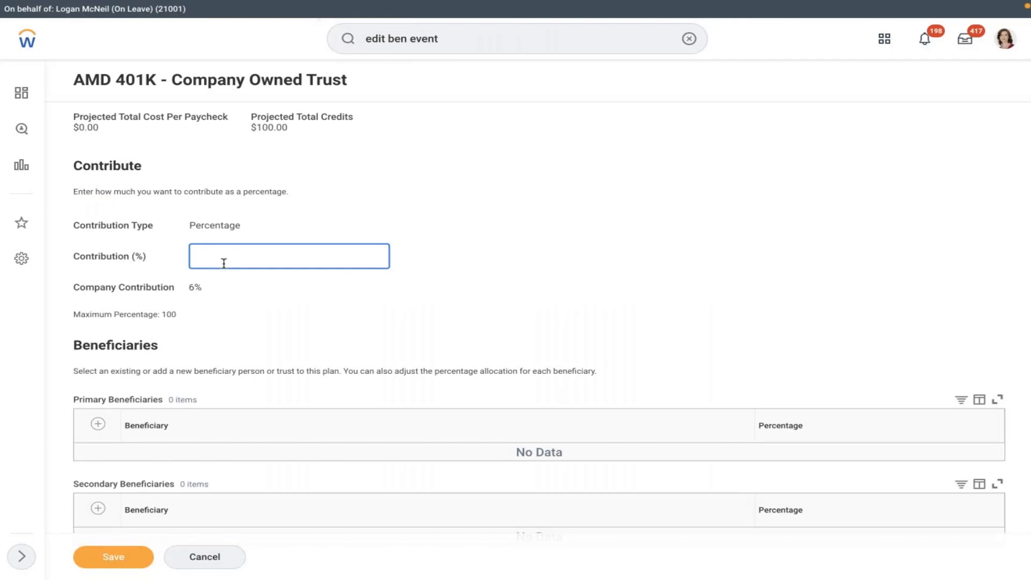
{"action": "type", "text": "10"}
{"action": "left_click", "coordinate": [237, 402]}
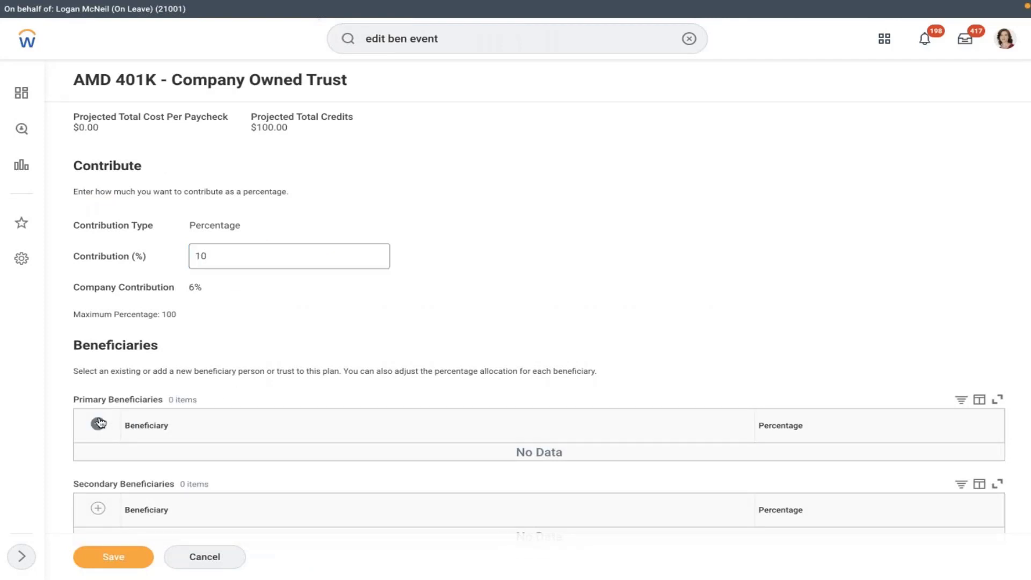
Step: Add the first existing beneficiary person as a primary beneficiary
{"action": "scroll", "coordinate": [406, 314], "scroll_direction": "down", "scroll_amount": 1}
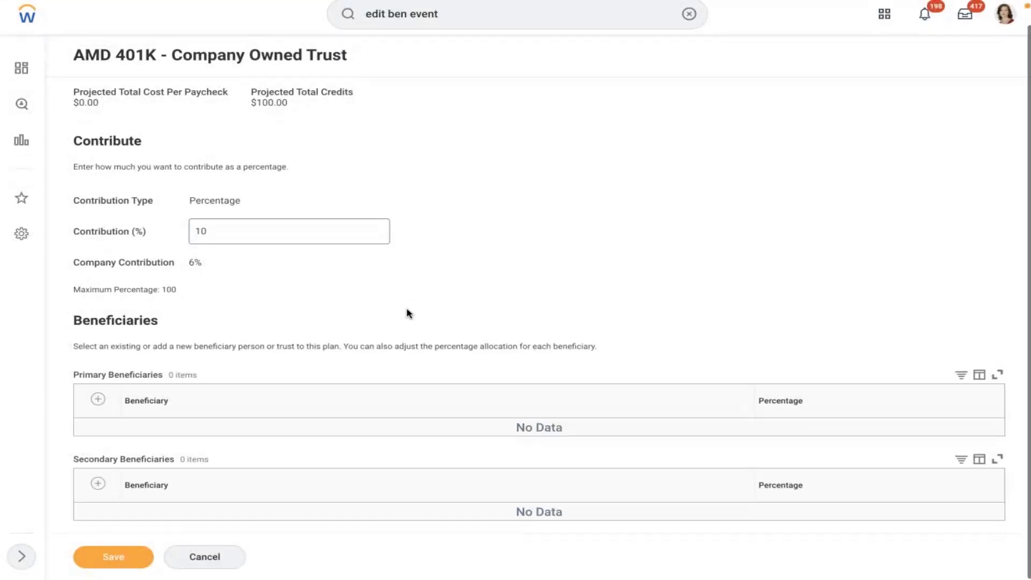
{"action": "left_click", "coordinate": [99, 400]}
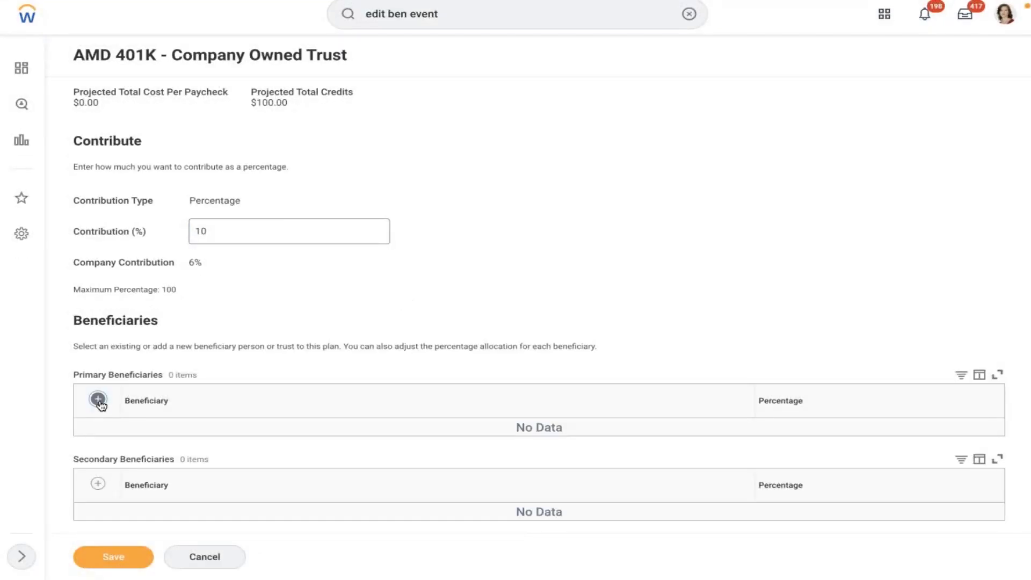
{"action": "left_click", "coordinate": [269, 449]}
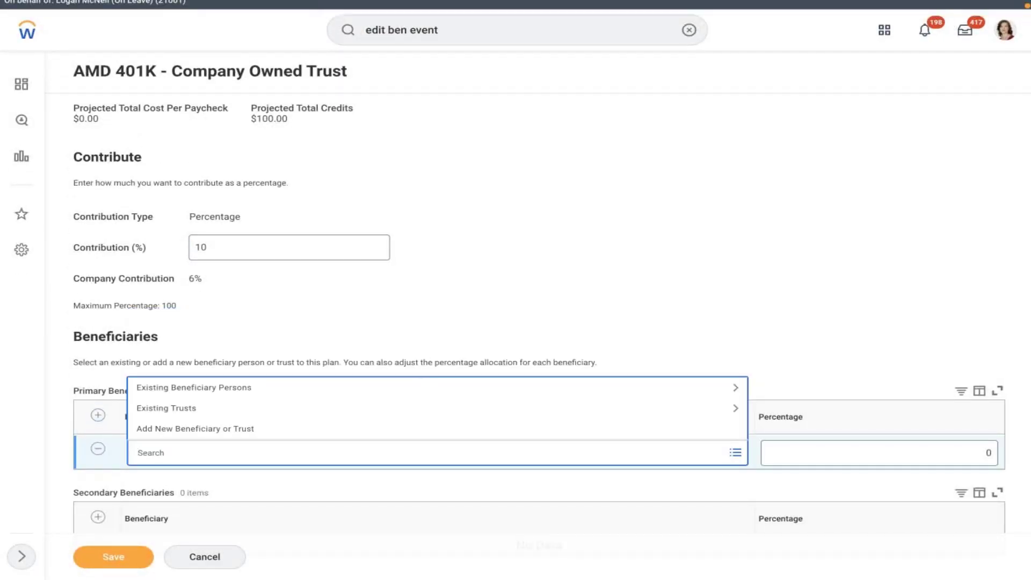
{"action": "left_click", "coordinate": [173, 387]}
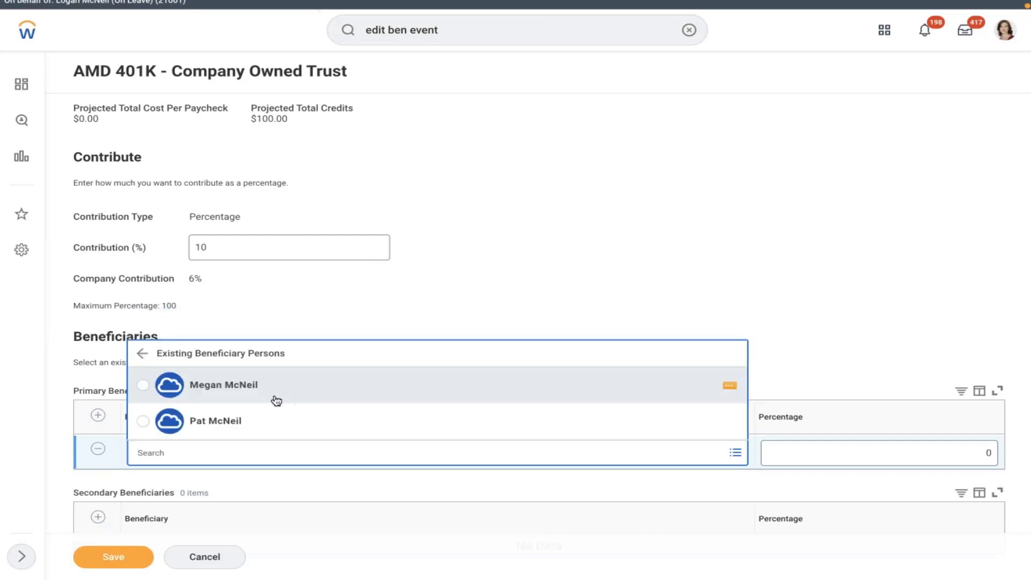
{"action": "left_click", "coordinate": [248, 396]}
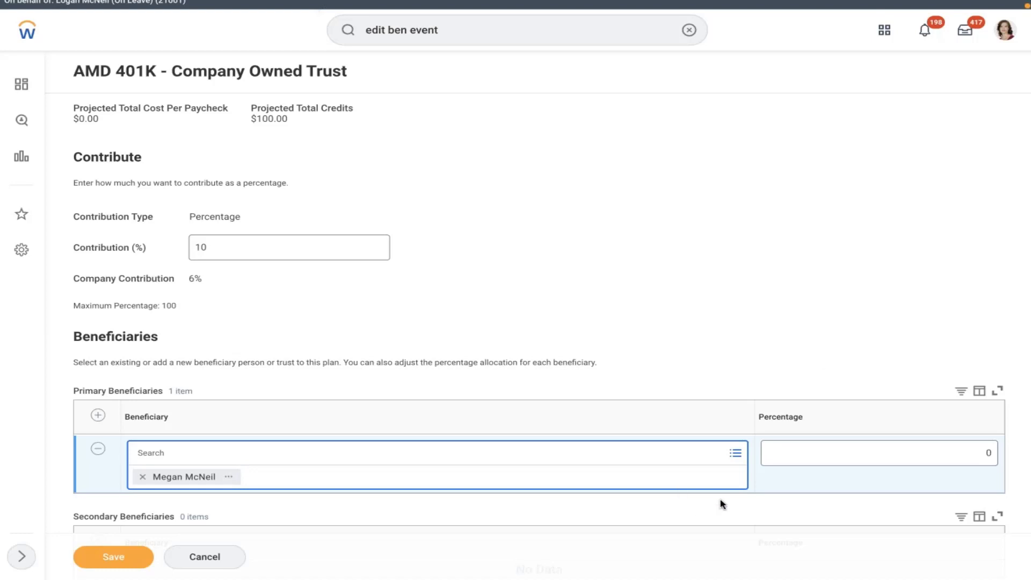
Step: Enter 101 as that beneficiary's percentage and attempt to save
{"action": "left_click", "coordinate": [865, 455]}
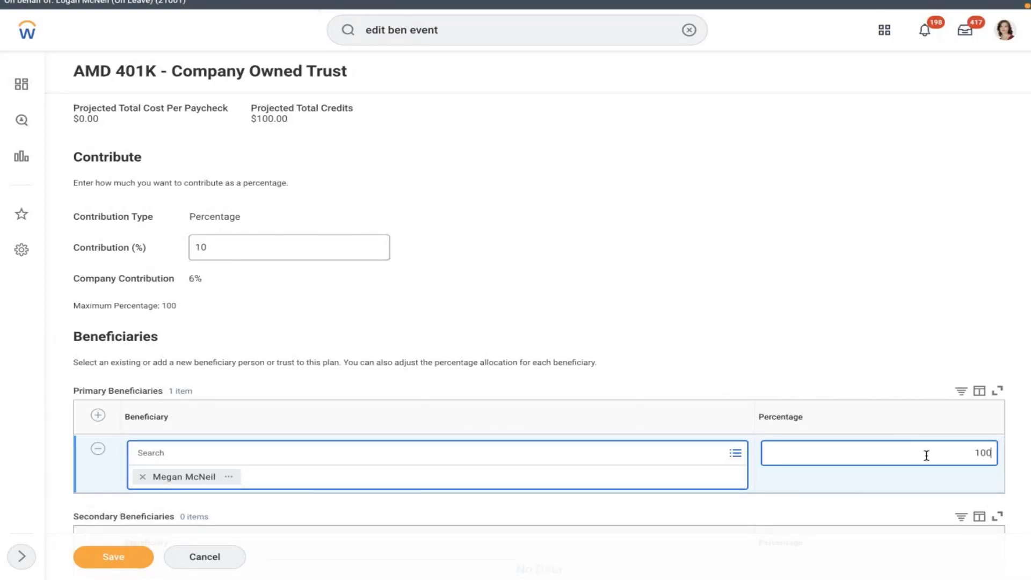
{"action": "left_click", "coordinate": [740, 306]}
{"action": "left_click", "coordinate": [897, 453]}
{"action": "type", "text": "1"}
{"action": "left_click", "coordinate": [345, 339]}
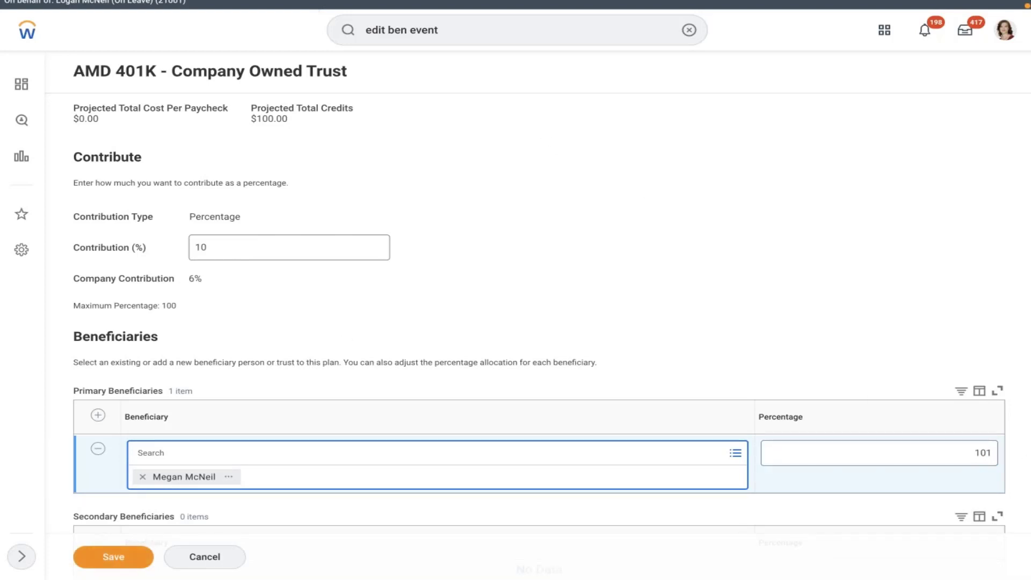
{"action": "left_click", "coordinate": [113, 556]}
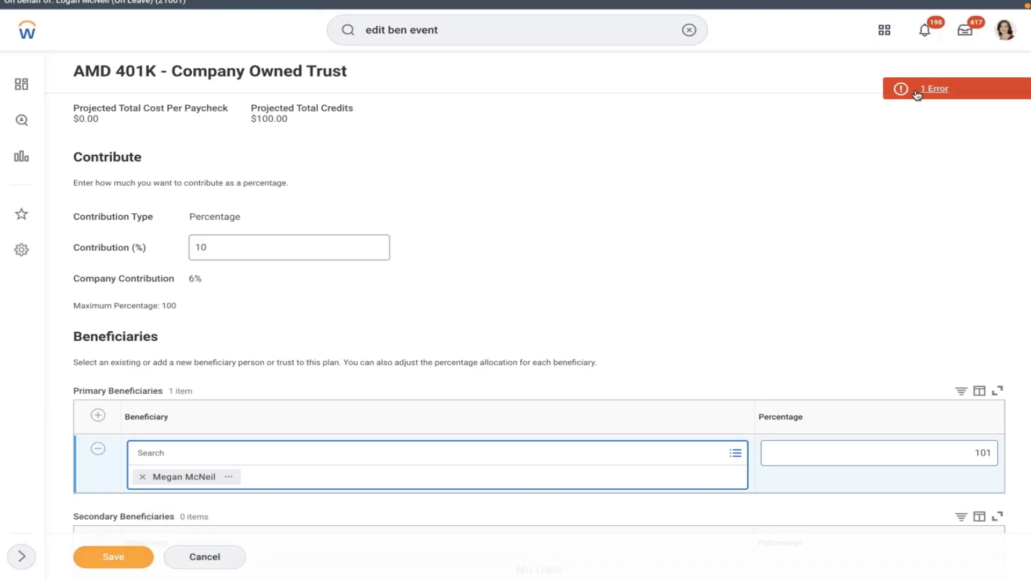
Step: Read the percentages-must-total-100 error, then remove the extra digit from the percentage
{"action": "left_click", "coordinate": [916, 92]}
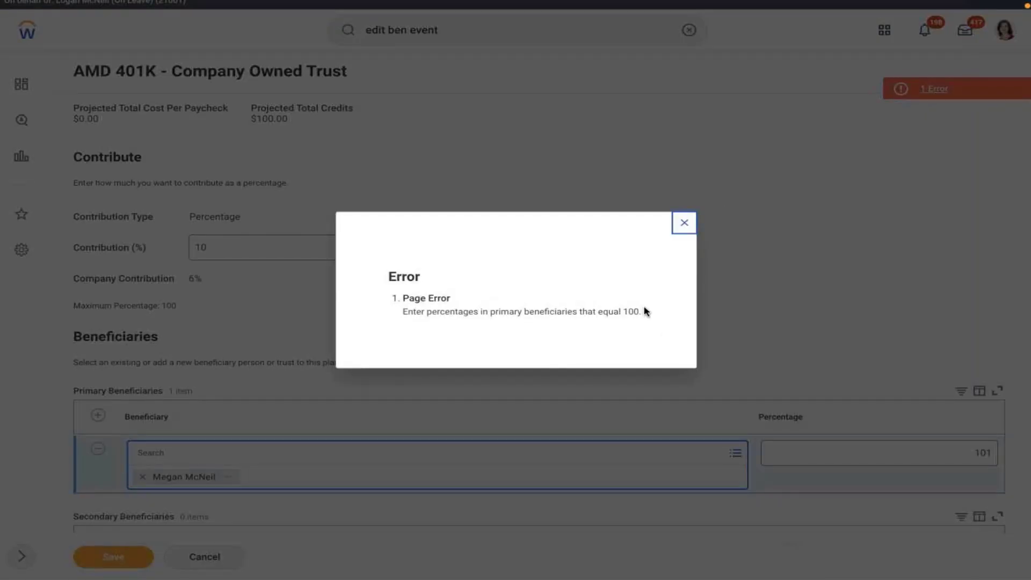
{"action": "left_click_drag", "start_coordinate": [645, 311], "coordinate": [407, 313]}
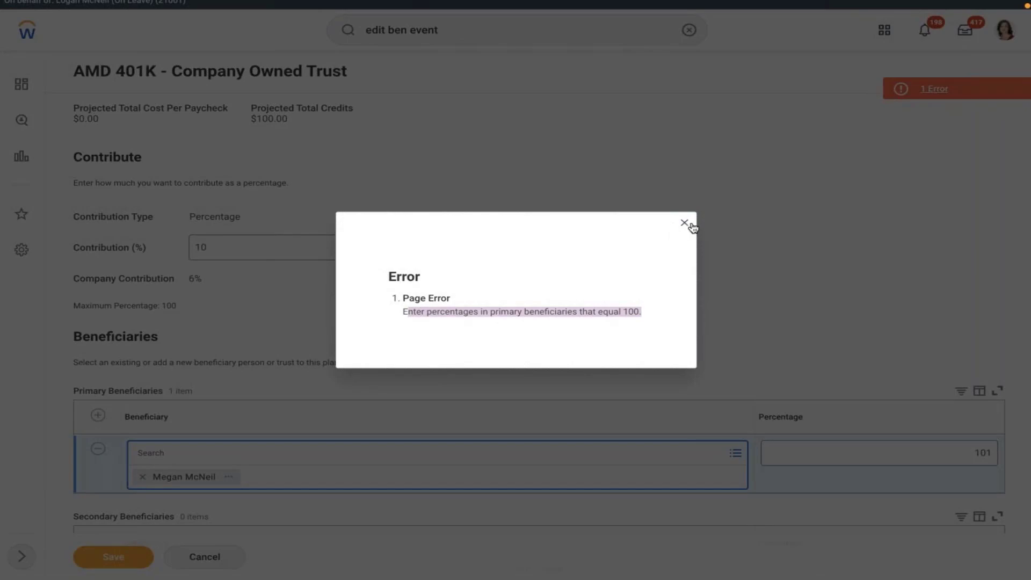
{"action": "left_click", "coordinate": [684, 222]}
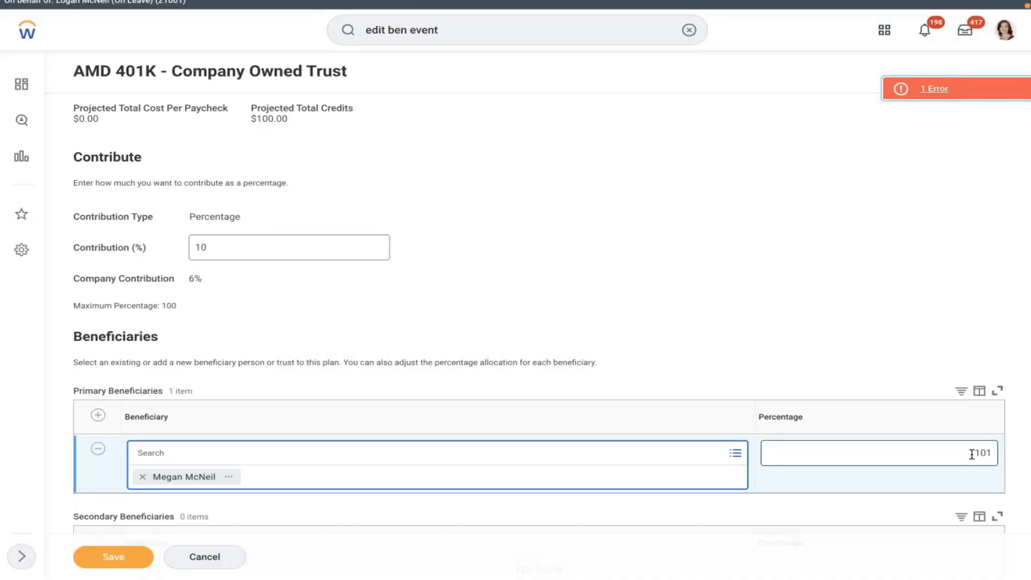
{"action": "left_click", "coordinate": [989, 454]}
{"action": "key", "text": "BackSpace"}
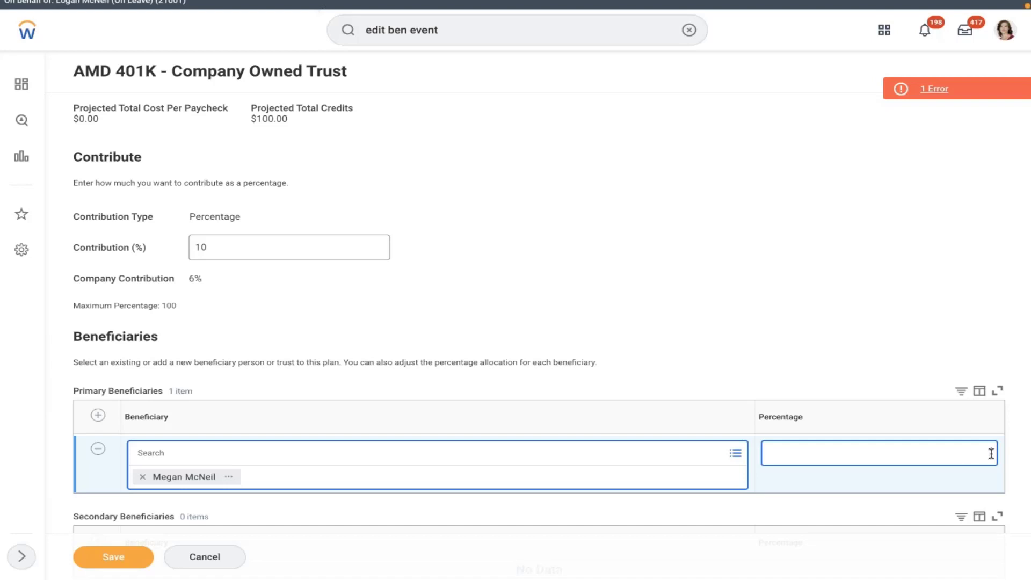
{"action": "left_click", "coordinate": [98, 415]}
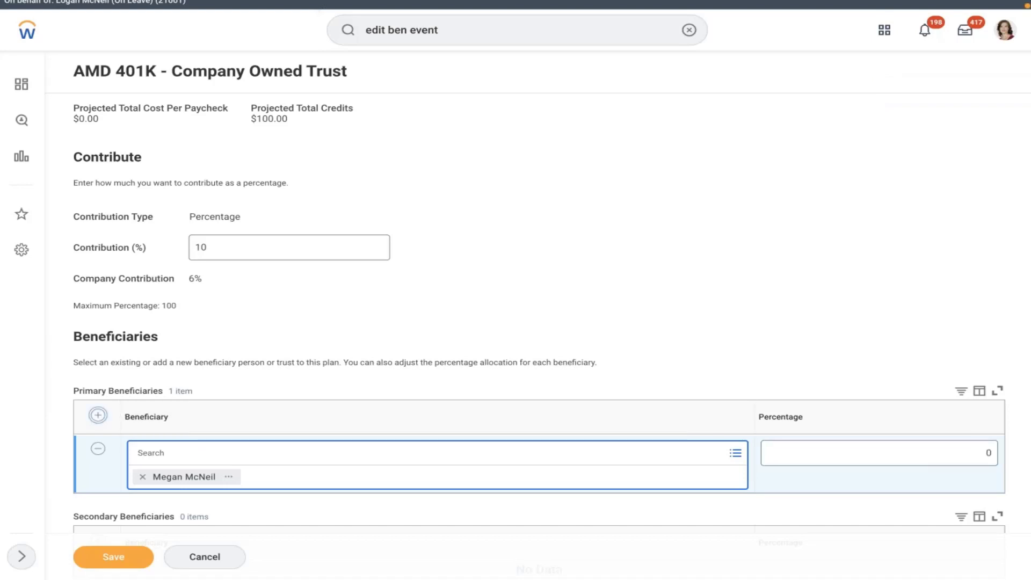
Step: Add the second existing person as primary beneficiary and split both at 50% each
{"action": "left_click", "coordinate": [257, 453]}
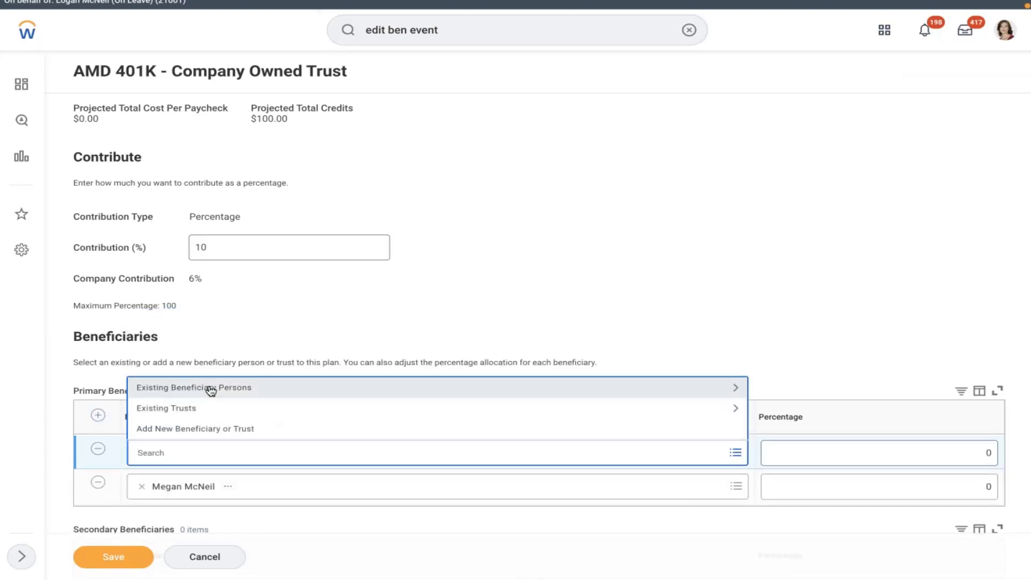
{"action": "left_click", "coordinate": [210, 389]}
{"action": "left_click", "coordinate": [234, 421]}
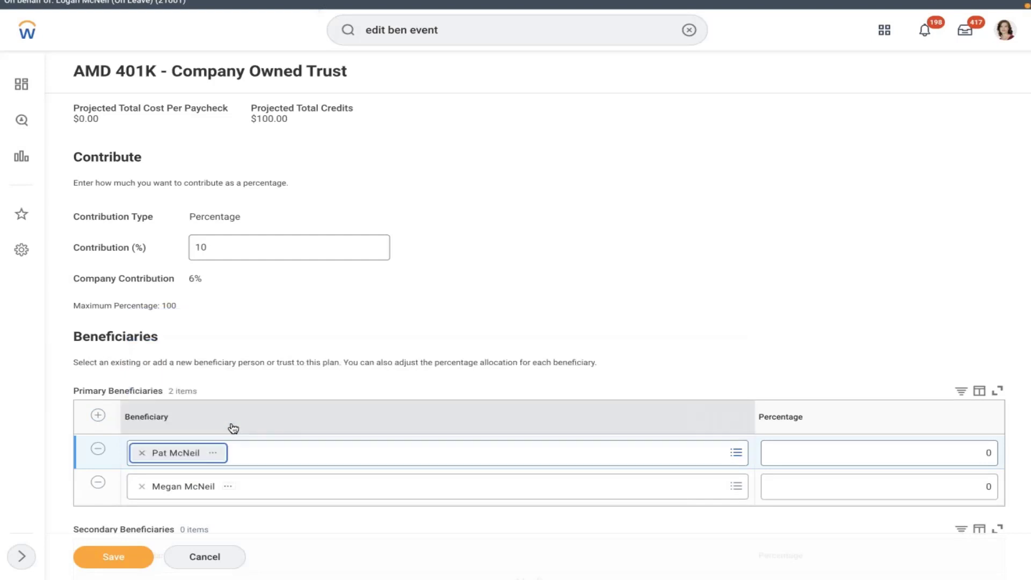
{"action": "left_click", "coordinate": [966, 451]}
{"action": "double_click", "coordinate": [988, 452]}
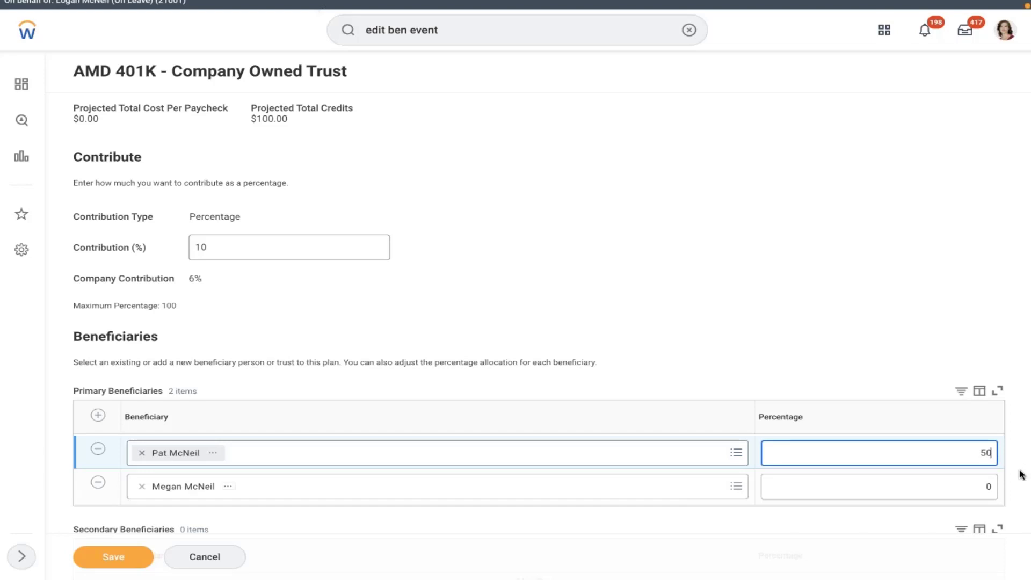
{"action": "left_click", "coordinate": [972, 488]}
{"action": "double_click", "coordinate": [987, 489]}
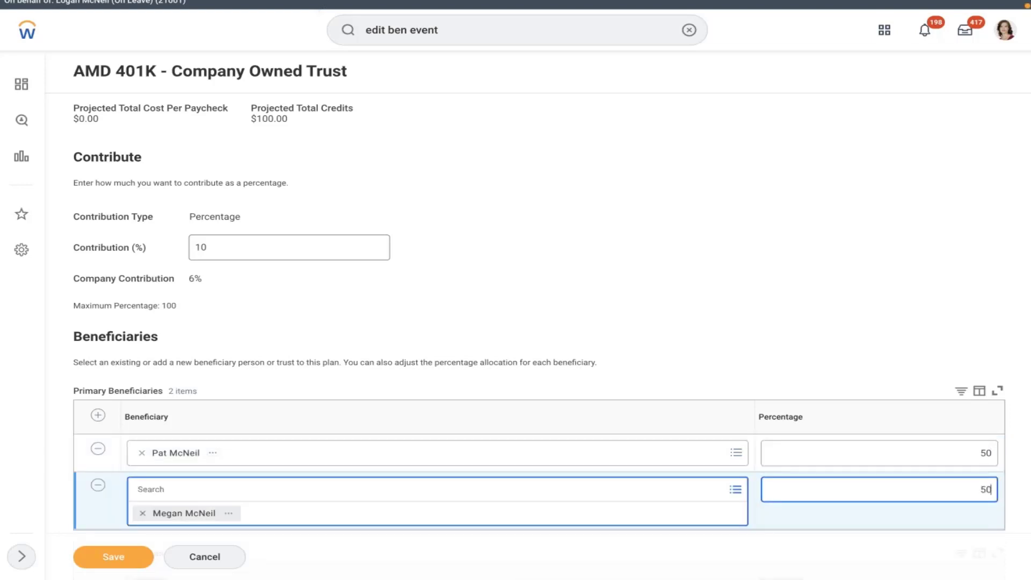
{"action": "left_click", "coordinate": [598, 325]}
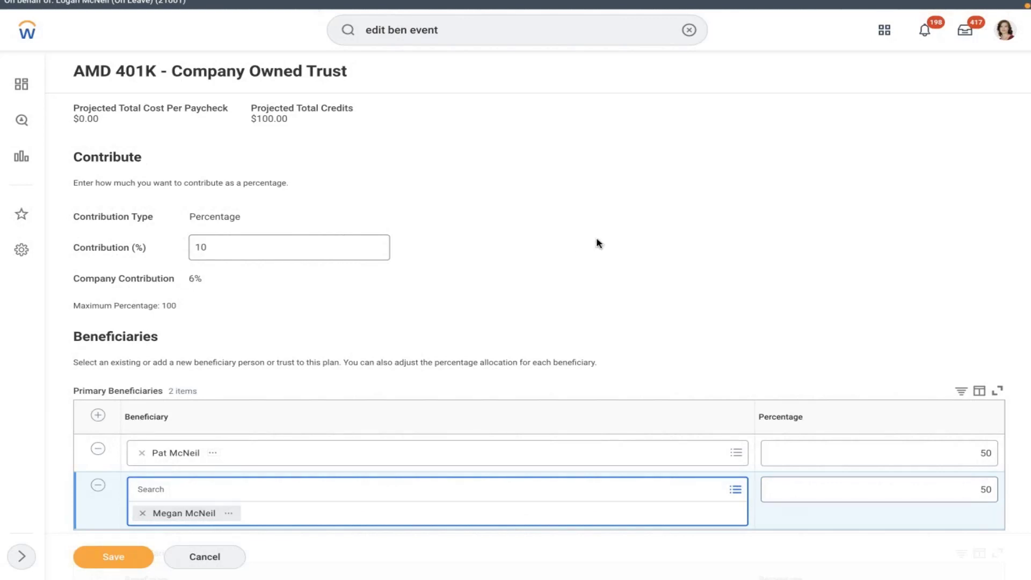
{"action": "scroll", "coordinate": [596, 241], "scroll_direction": "down", "scroll_amount": 2}
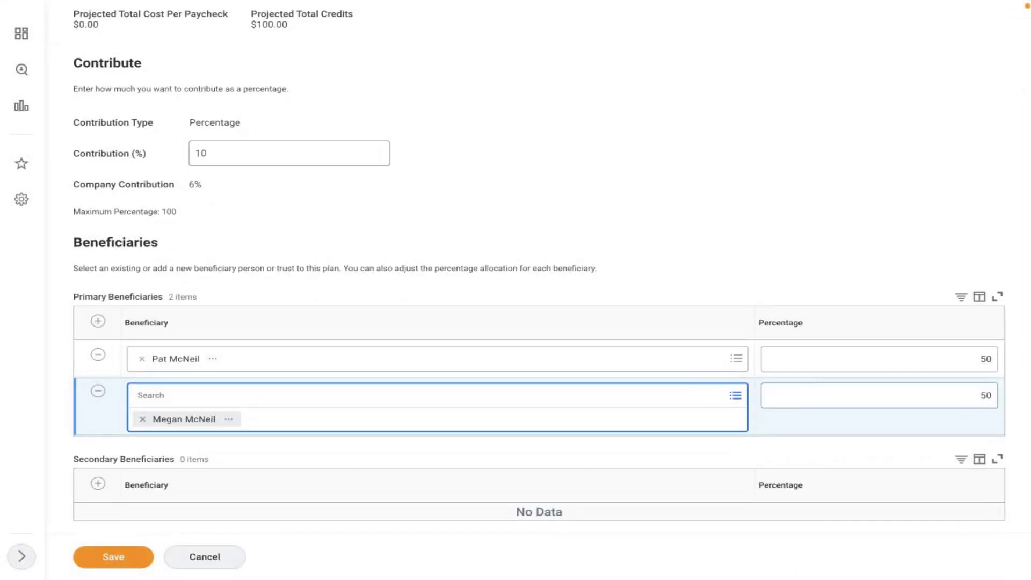
Step: Save, review, sign and submit the 401K elections, then view the 2022 Benefits Statement
{"action": "left_click", "coordinate": [113, 557]}
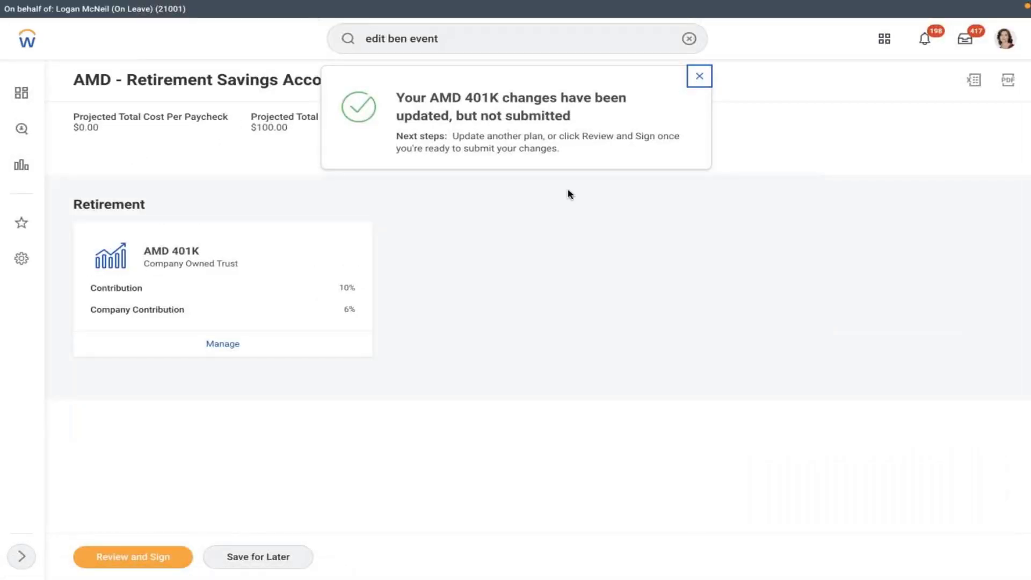
{"action": "left_click", "coordinate": [131, 556]}
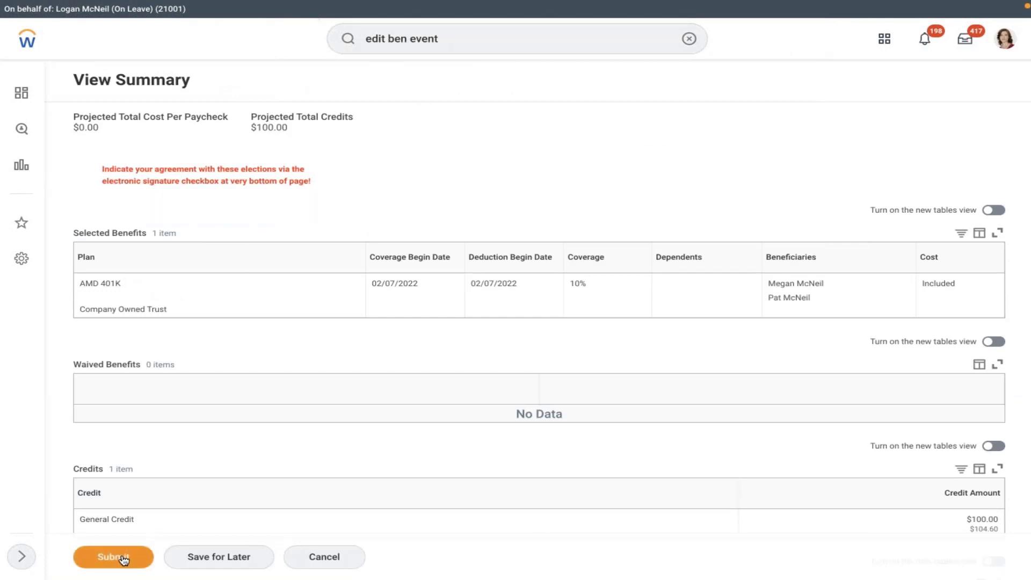
{"action": "left_click", "coordinate": [117, 560]}
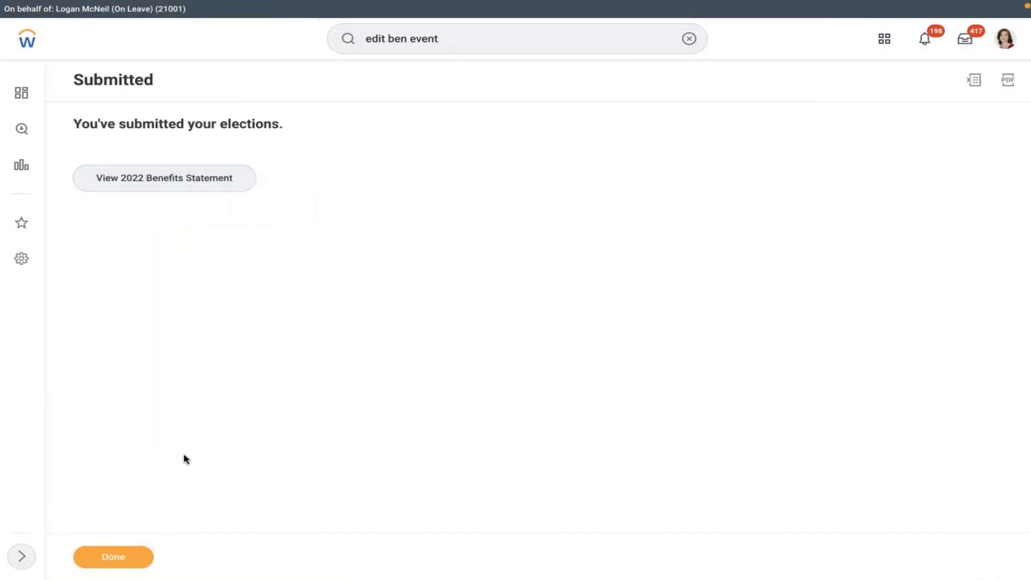
{"action": "left_click", "coordinate": [152, 192]}
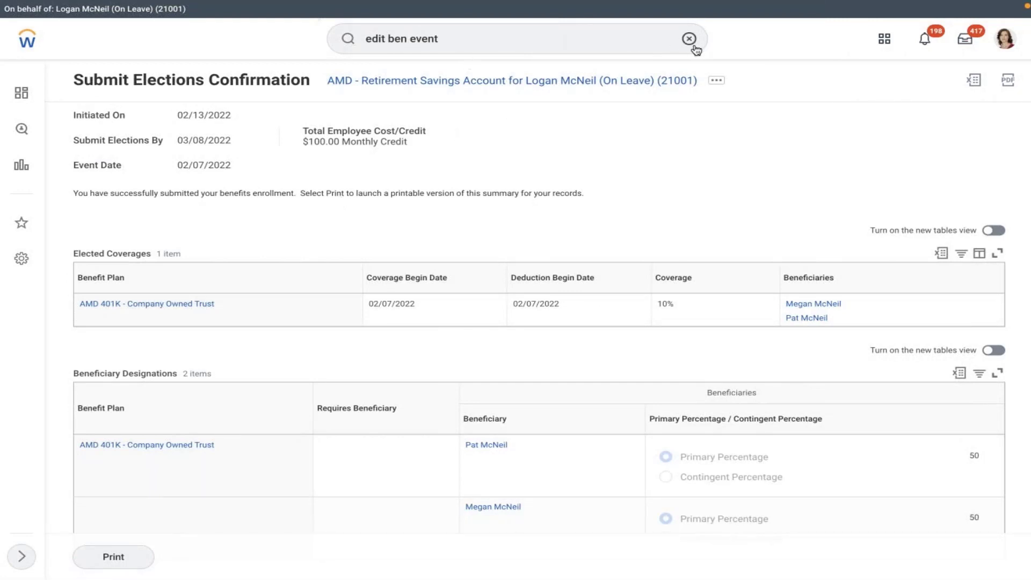
Step: Show the Benefits section of the employee's profile
{"action": "left_click", "coordinate": [1002, 48]}
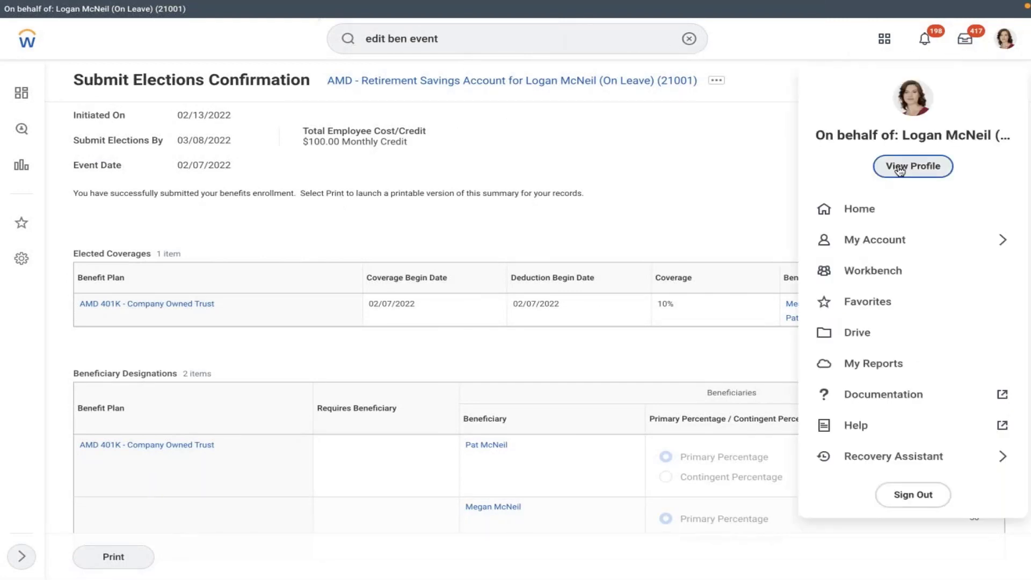
{"action": "key", "text": "Escape"}
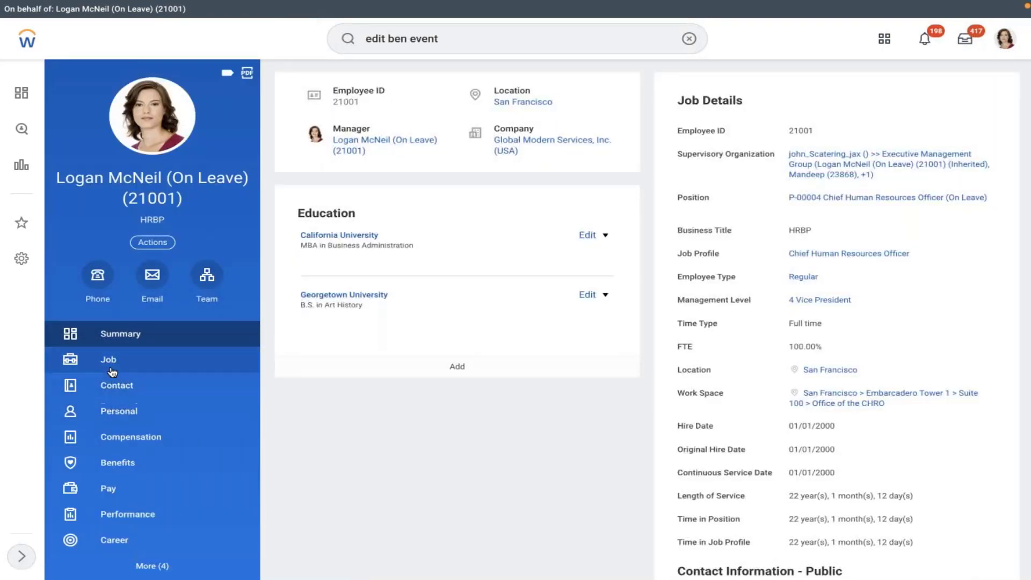
{"action": "left_click", "coordinate": [128, 462]}
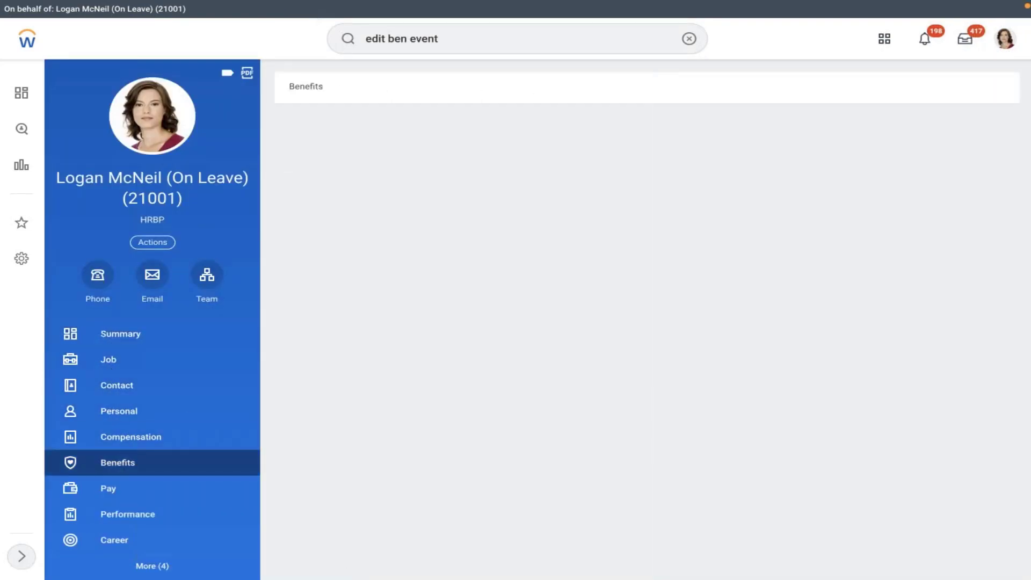